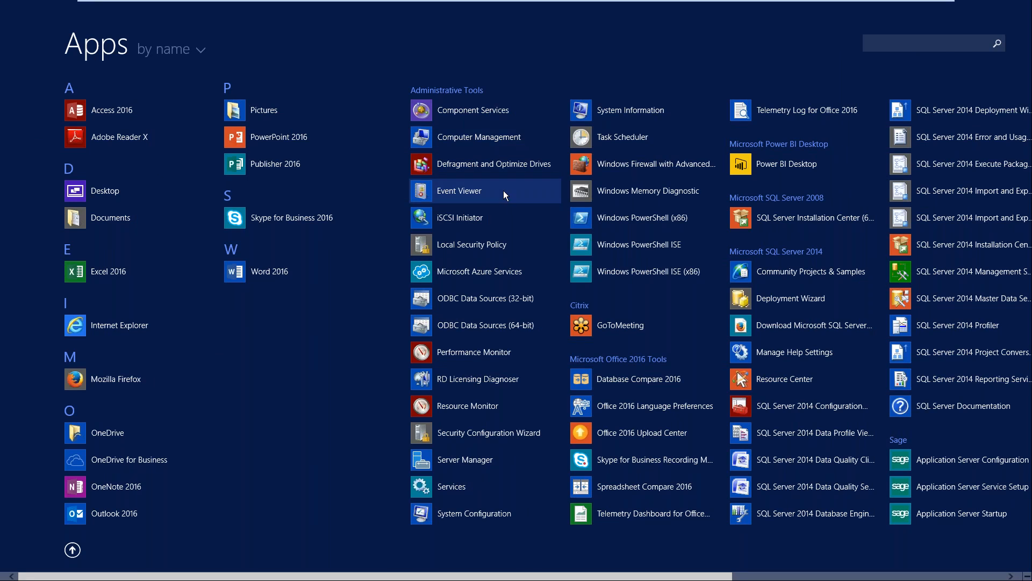
# Step: Launch Crystal Reports 2011 for Sage and minimize its window
pyautogui.scroll(-3, 503, 190)
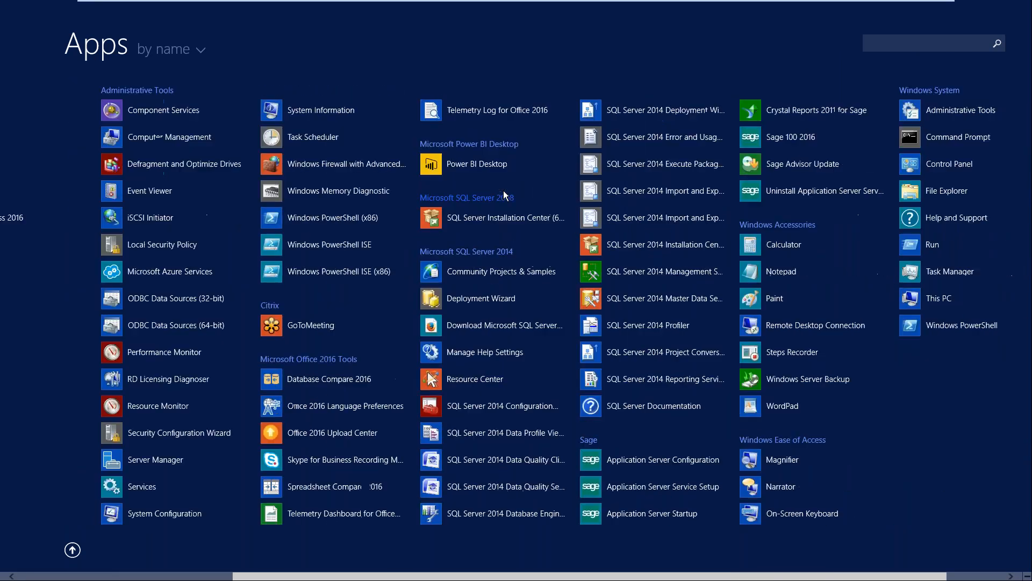
pyautogui.click(780, 114)
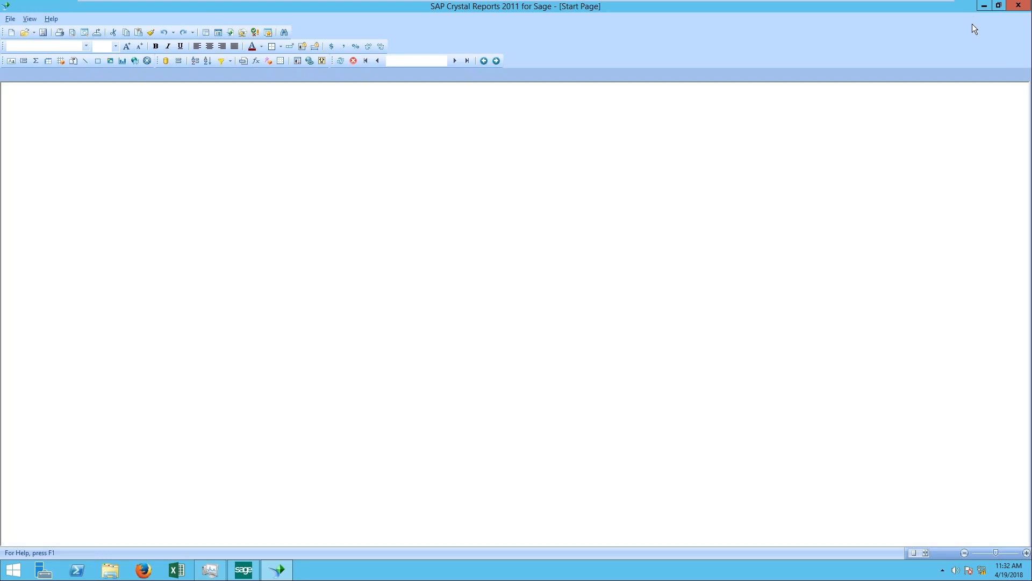
pyautogui.click(984, 7)
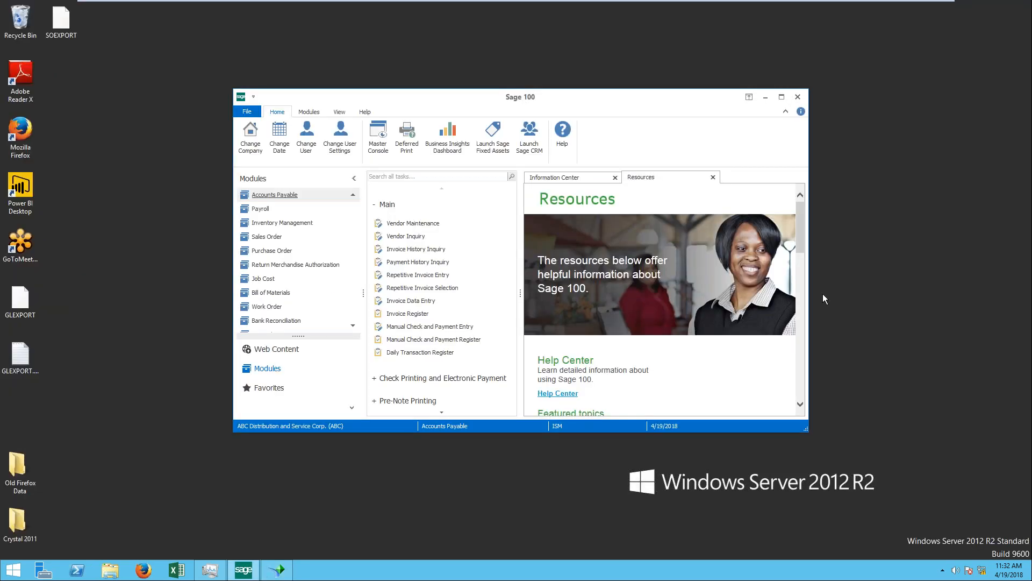
pyautogui.moveTo(629, 3)
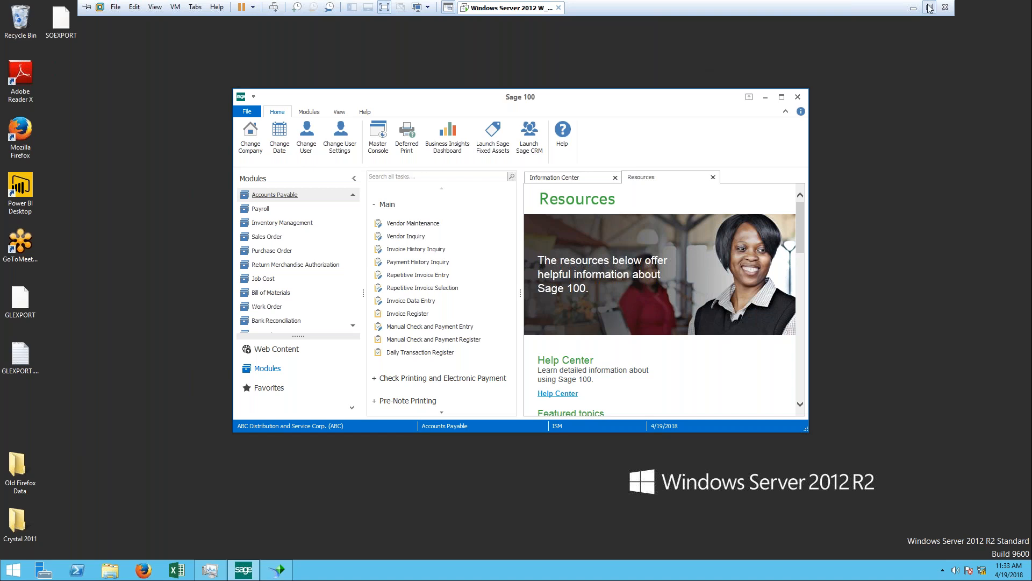
pyautogui.click(930, 8)
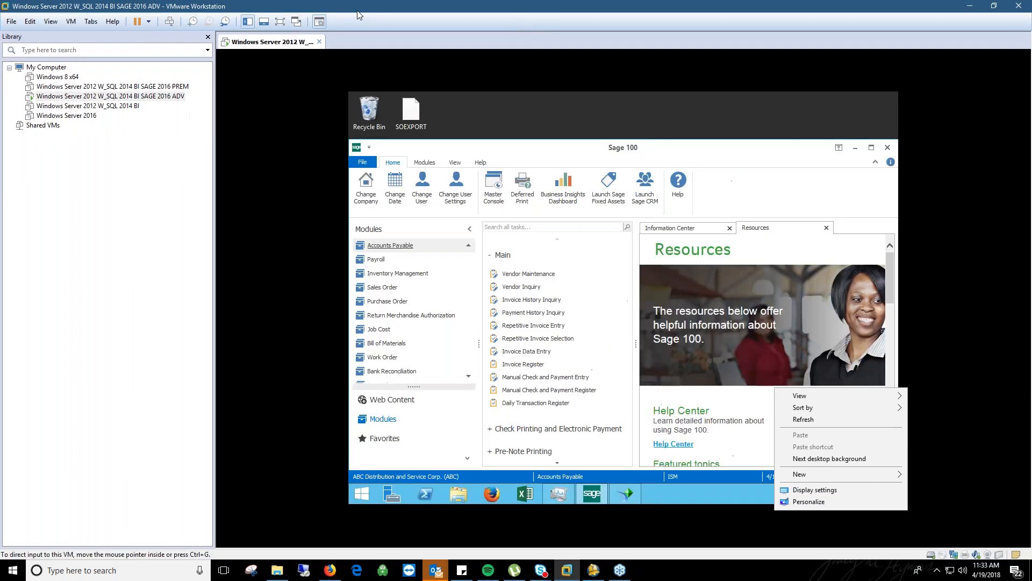
pyautogui.click(280, 22)
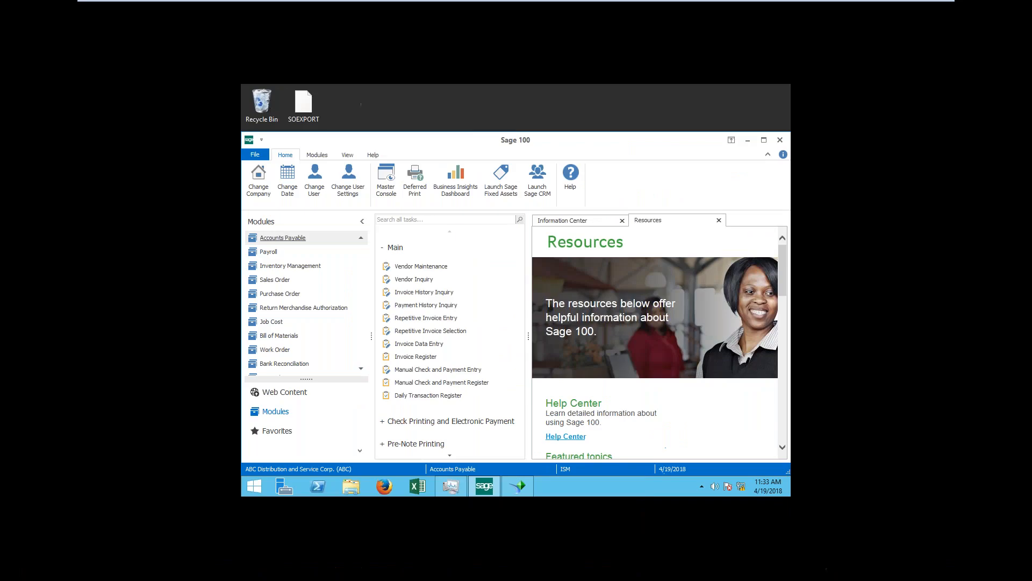
# Step: Move the Sage 100 window toward the upper middle of the desktop and close its Resources page
pyautogui.moveTo(395, 70); pyautogui.dragTo(609, 64)
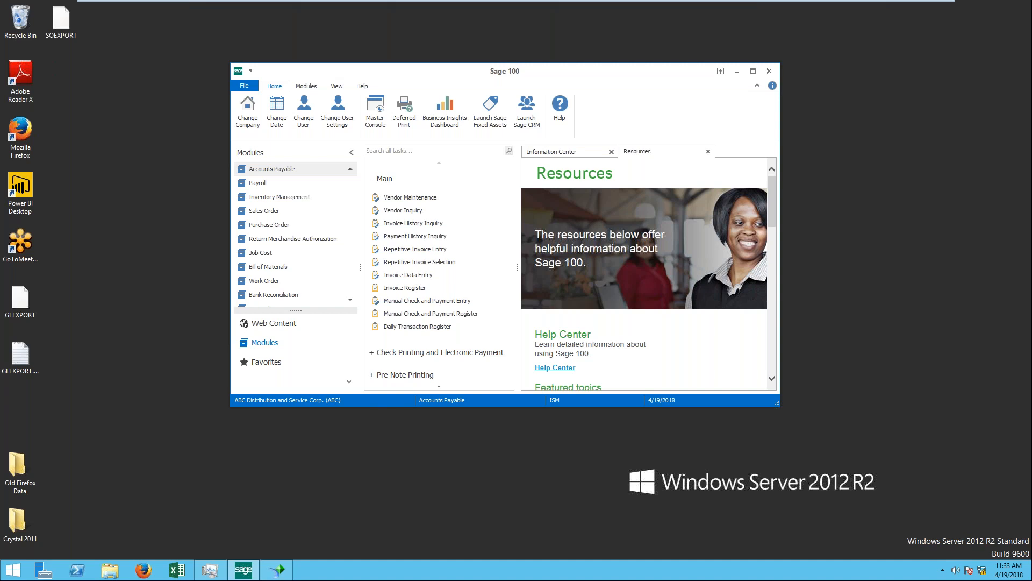
pyautogui.moveTo(606, 70); pyautogui.dragTo(643, 72)
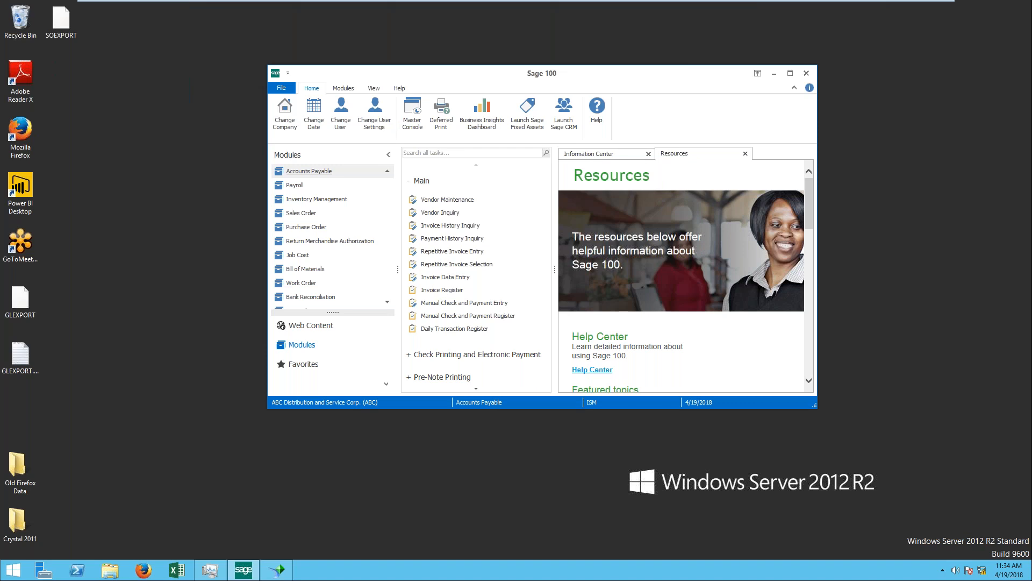
pyautogui.click(745, 153)
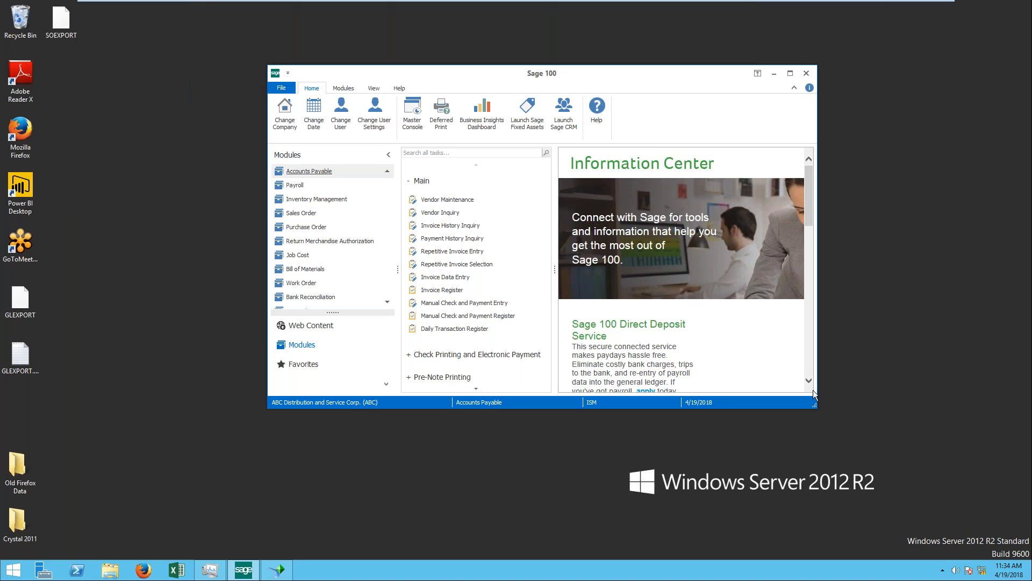
# Step: Open File Layouts and Program Information from the Resources page linked at the end of the Information Center
pyautogui.moveTo(810, 183); pyautogui.dragTo(823, 363)
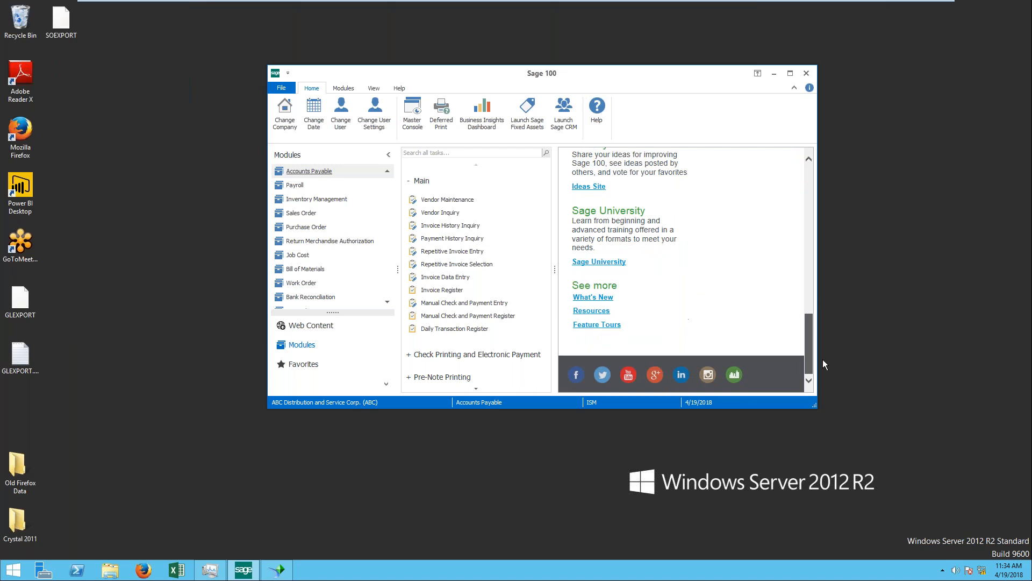
pyautogui.click(604, 311)
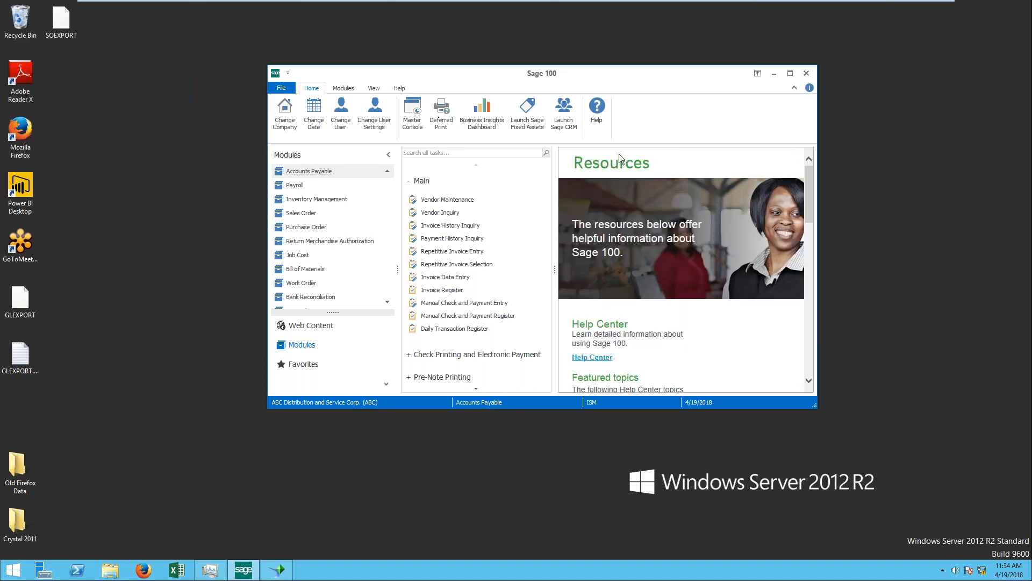
pyautogui.moveTo(811, 178); pyautogui.dragTo(805, 325)
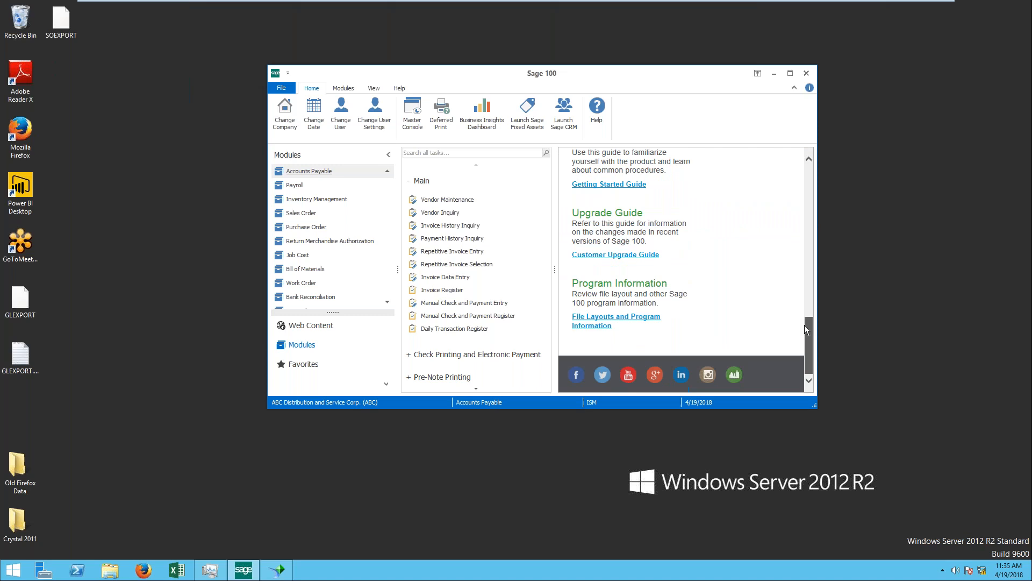
pyautogui.click(609, 327)
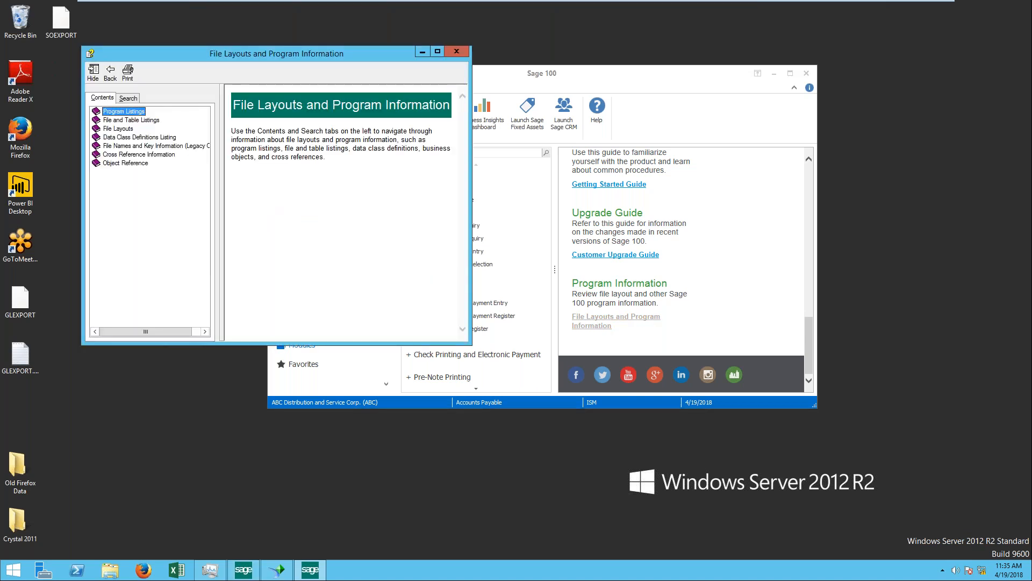
# Step: Display the SO_InvoiceHeader layout from the Sales Order section of the File Layouts
pyautogui.click(120, 129)
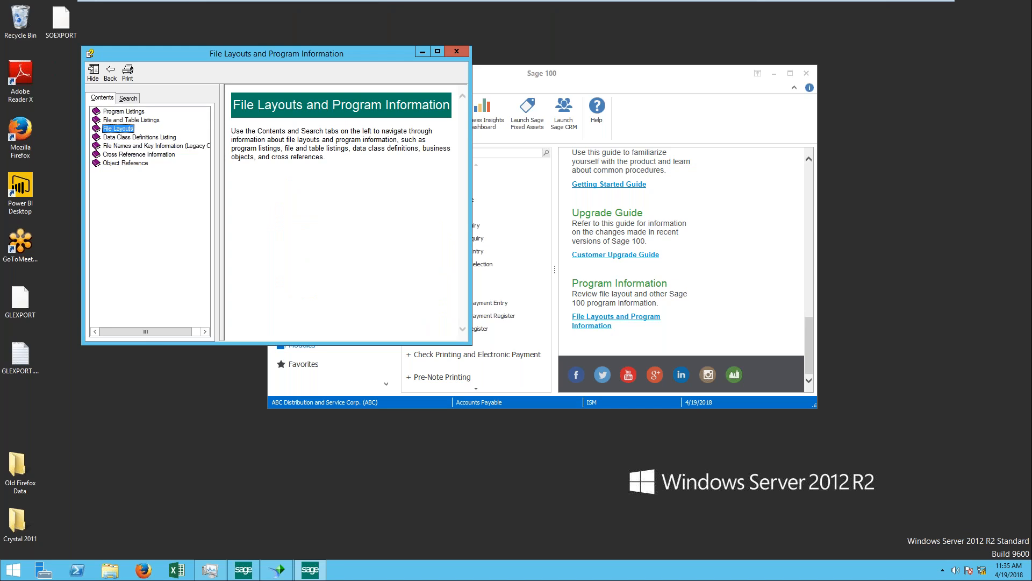
pyautogui.doubleClick(119, 129)
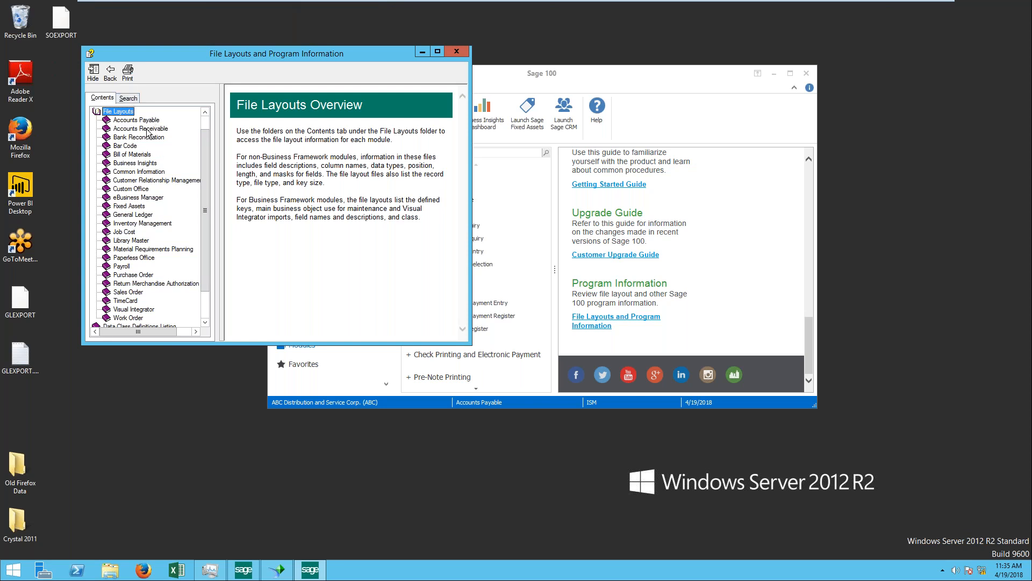
pyautogui.click(134, 293)
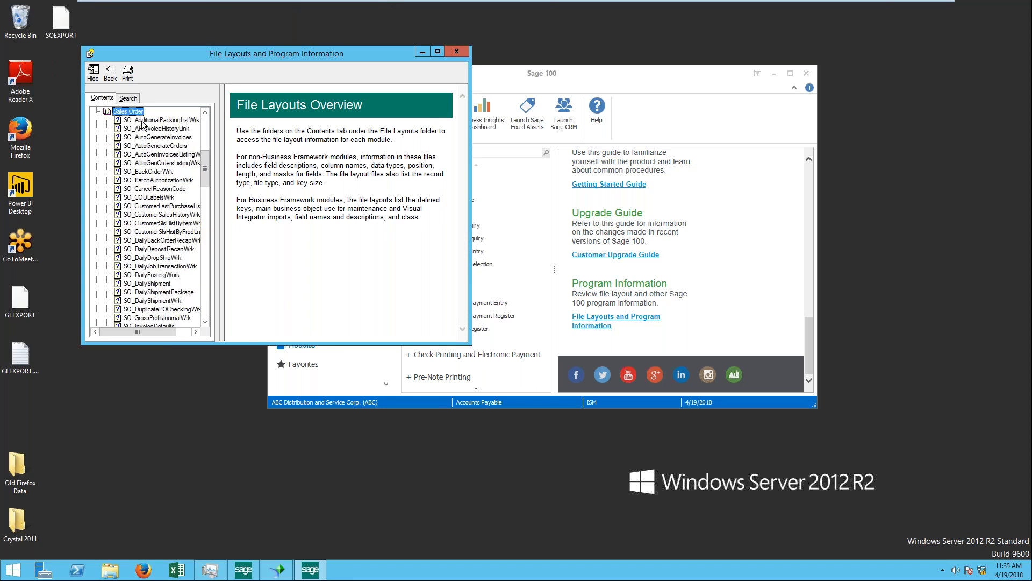
pyautogui.scroll(-4, 161, 248)
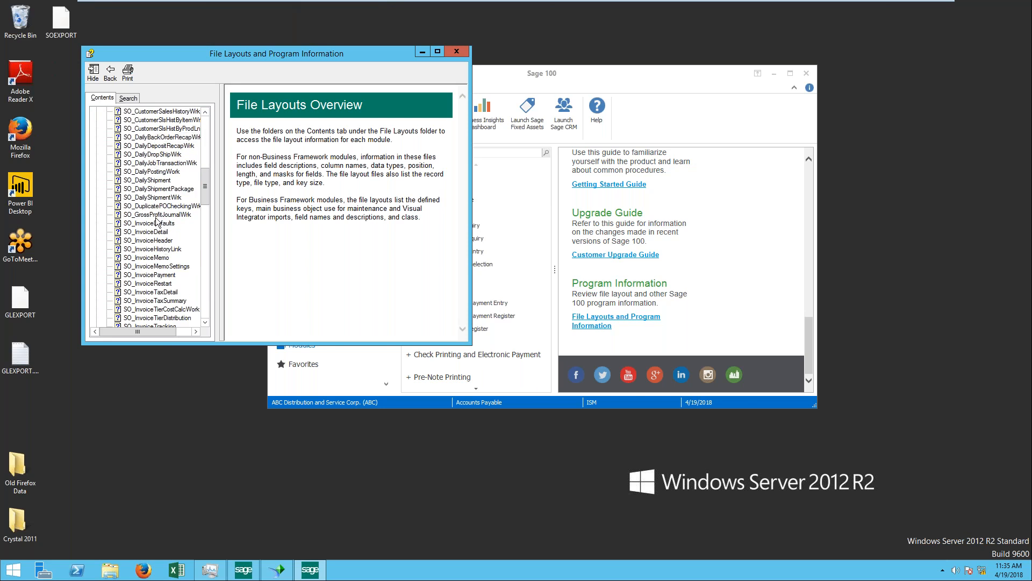
pyautogui.scroll(-1, 159, 220)
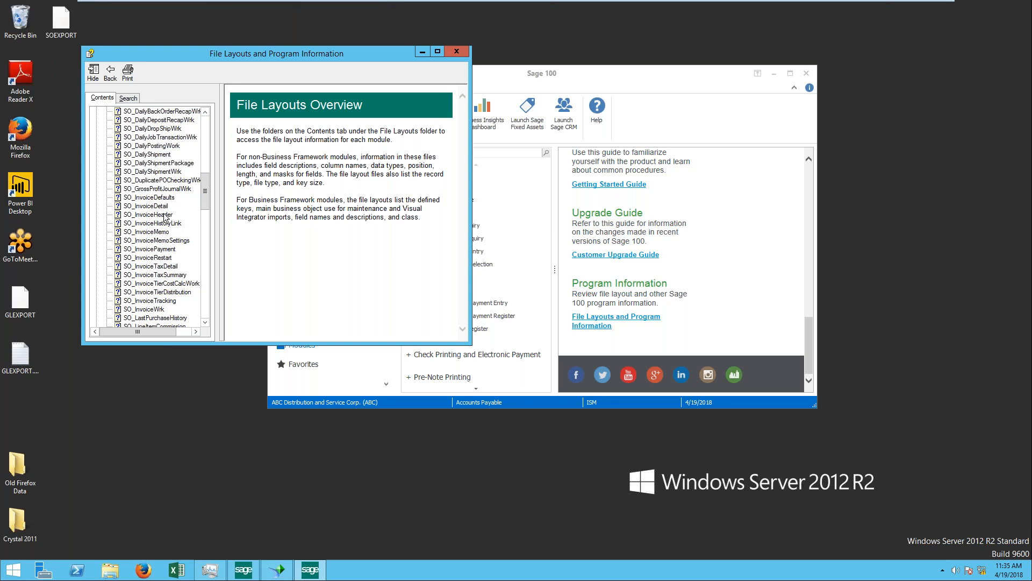
pyautogui.click(170, 216)
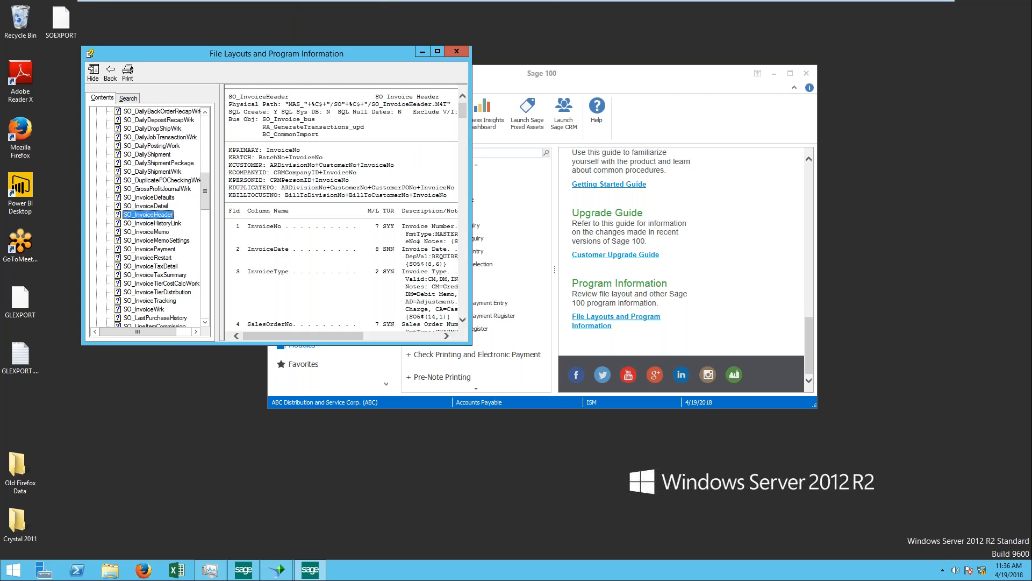
# Step: Enlarge the File Layouts and Program Information window so the full field descriptions fit
pyautogui.click(489, 334)
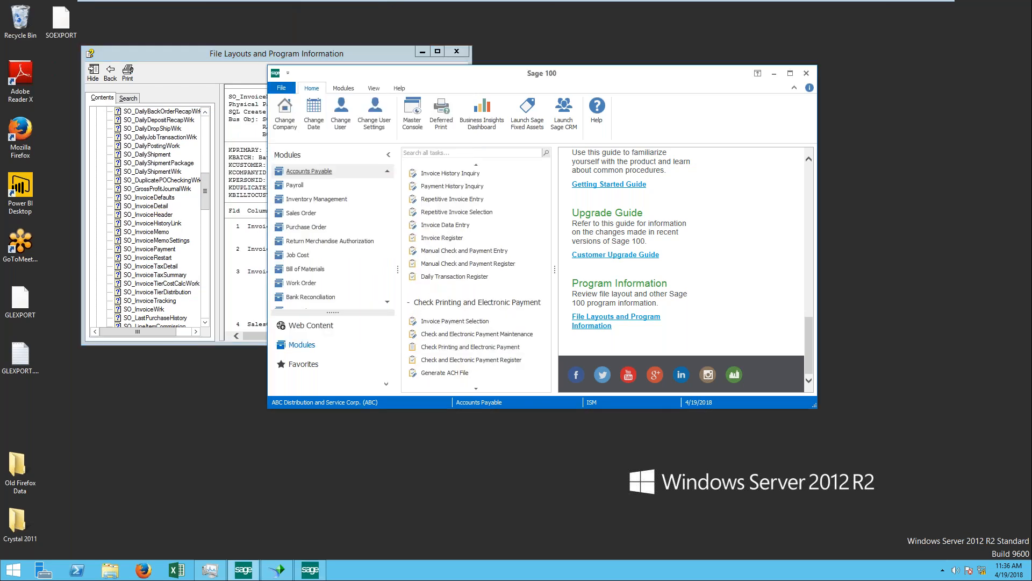
pyautogui.click(342, 53)
pyautogui.moveTo(471, 341); pyautogui.dragTo(822, 445)
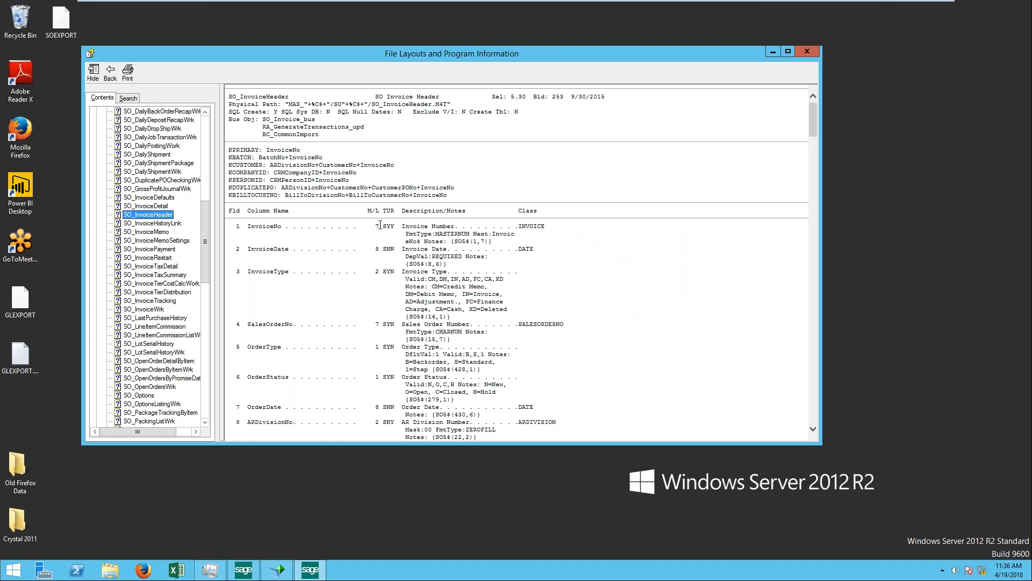
# Step: Examine the InvoiceNo field's length and format and the InvoiceType field's valid codes and notes
pyautogui.doubleClick(377, 226)
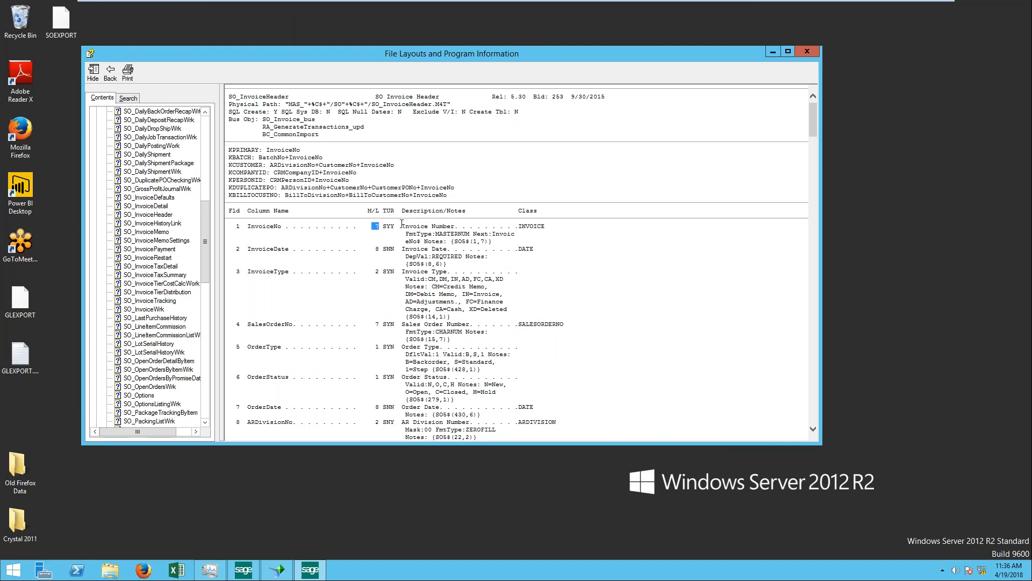
pyautogui.moveTo(401, 225); pyautogui.dragTo(471, 235)
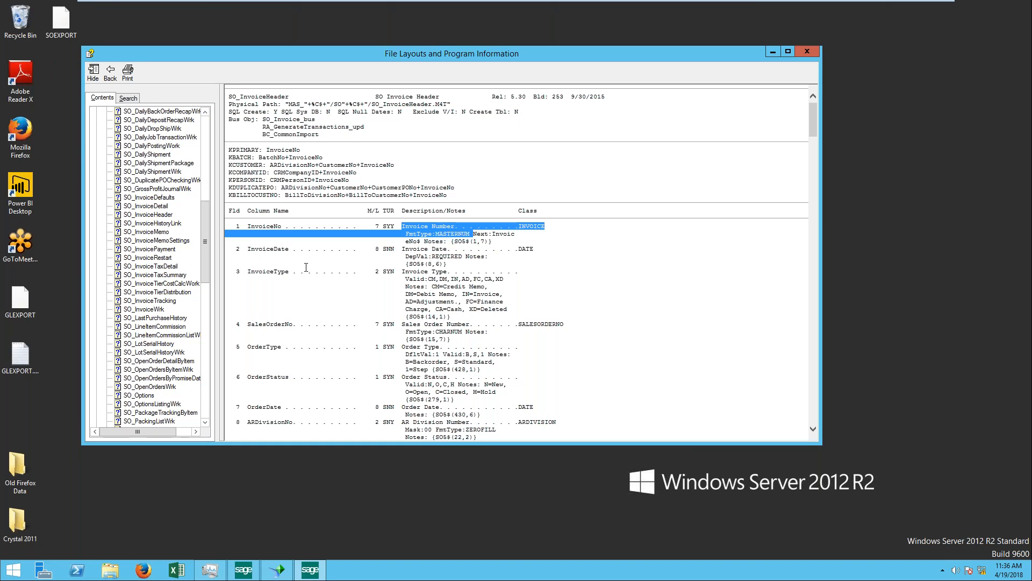
pyautogui.moveTo(248, 271); pyautogui.dragTo(314, 279)
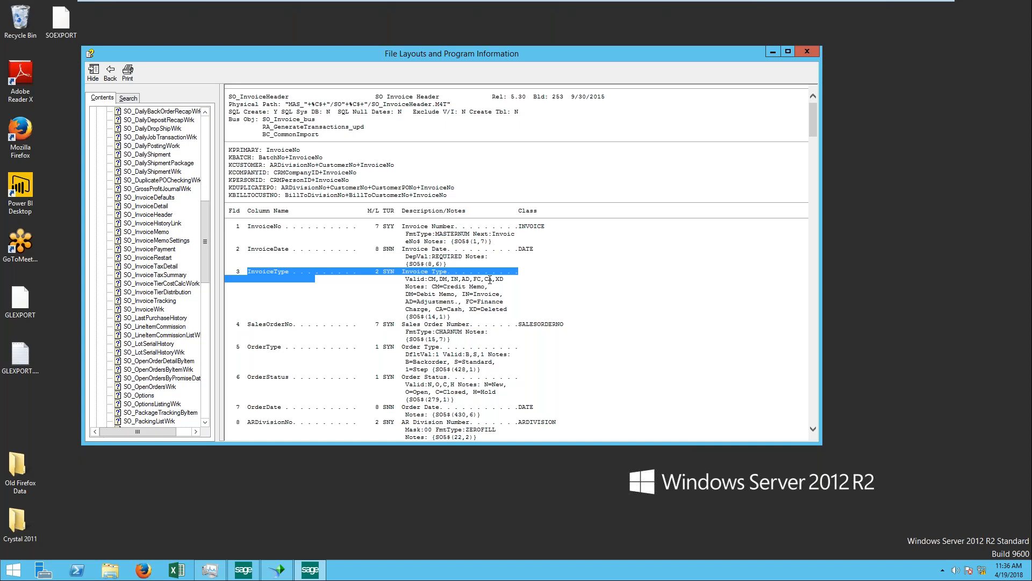
pyautogui.click(431, 282)
pyautogui.doubleClick(454, 279)
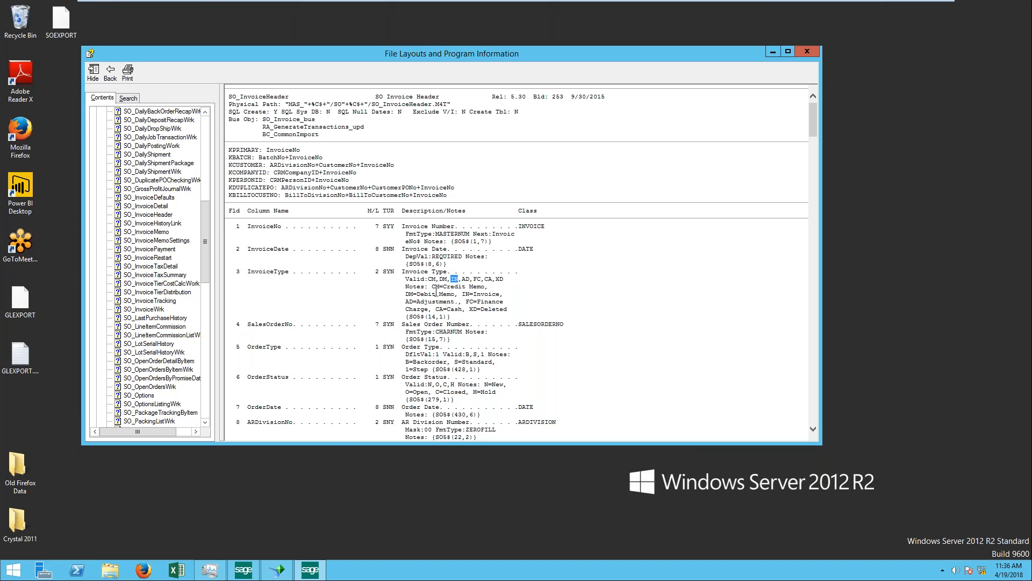
pyautogui.moveTo(429, 280)
pyautogui.mouseDown()
pyautogui.moveTo(504, 283)
pyautogui.moveTo(434, 288)
pyautogui.mouseUp()
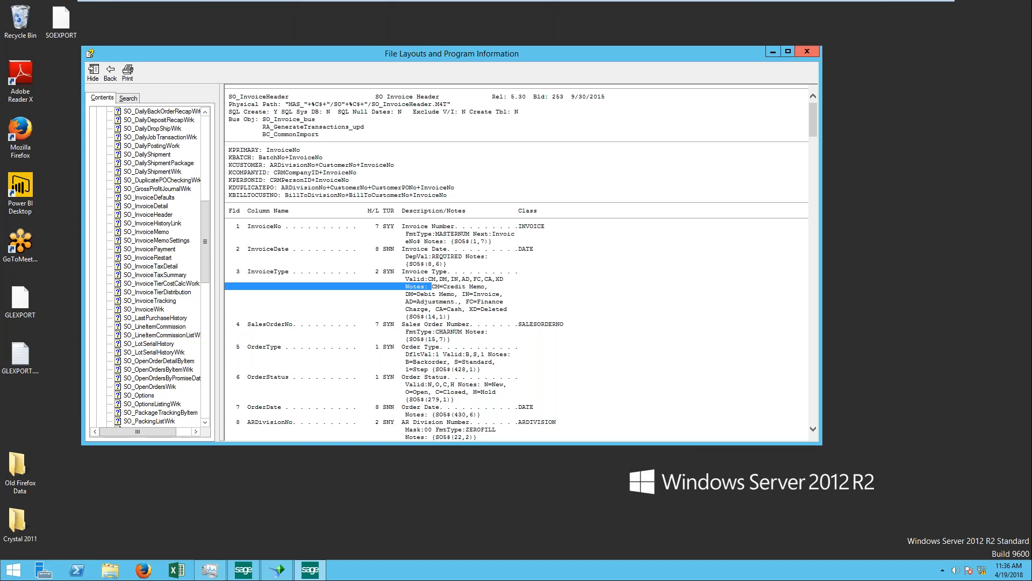
# Step: Close the file layouts reference and start a blank report in SAP Crystal Reports
pyautogui.click(807, 51)
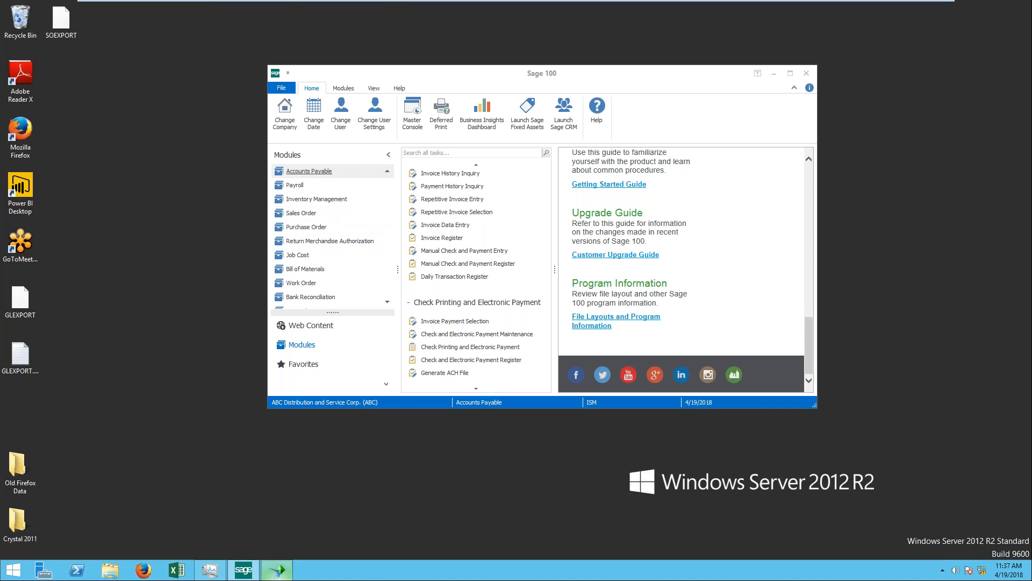
pyautogui.click(277, 570)
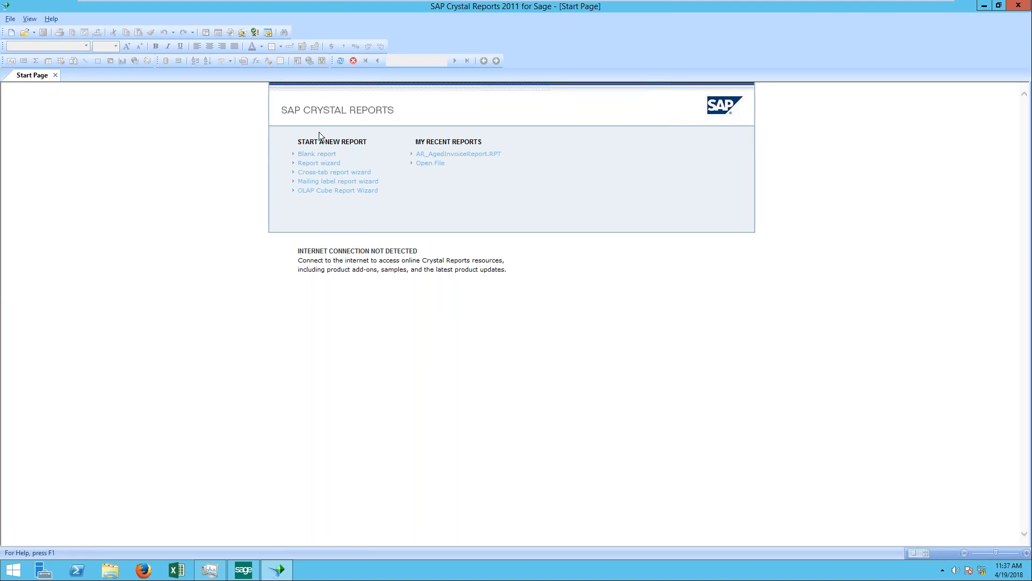
pyautogui.click(322, 156)
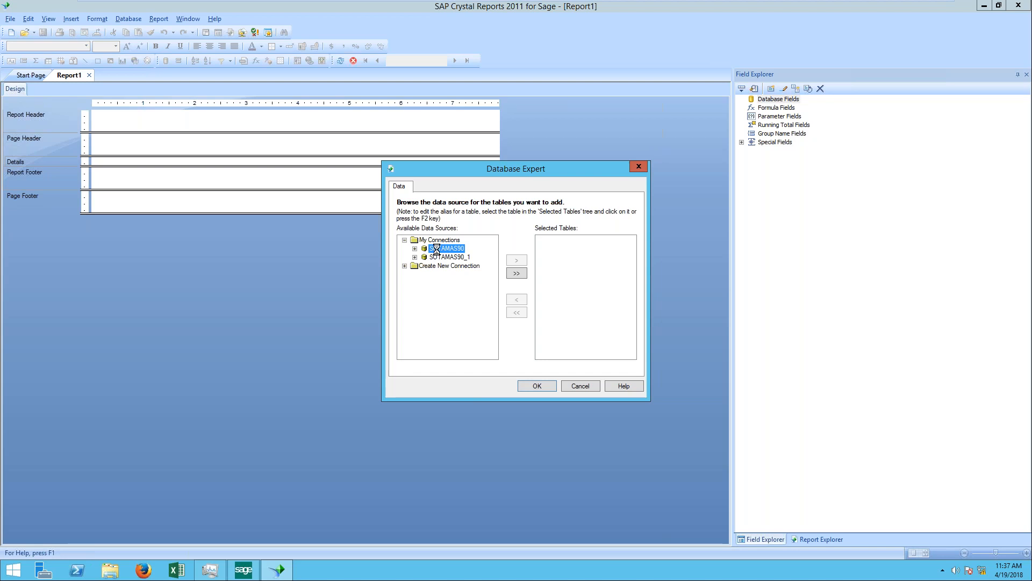
# Step: Sign on to the SOTAMAS90 data source for company American Business Expressions (ABX), entering the user logon and password
pyautogui.click(562, 274)
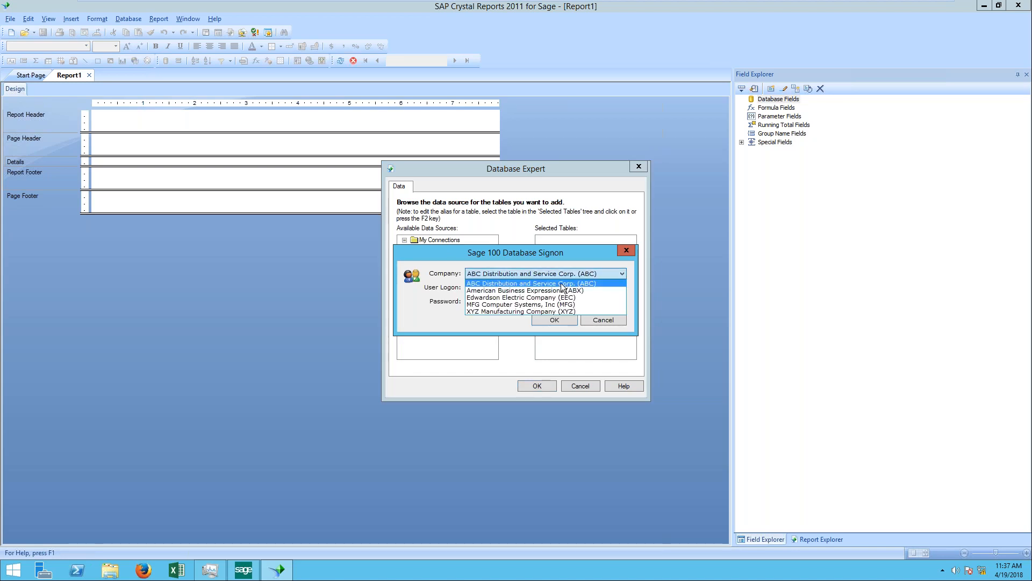
pyautogui.click(556, 305)
pyautogui.click(559, 274)
pyautogui.click(558, 291)
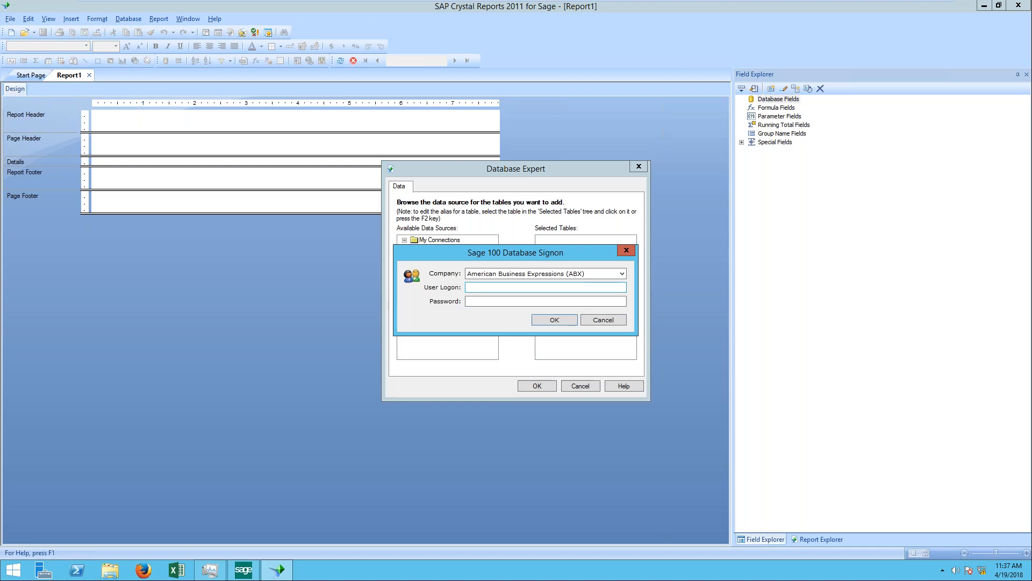
pyautogui.click(544, 286)
pyautogui.write('ism')
pyautogui.press('Tab')
pyautogui.write('•••••')
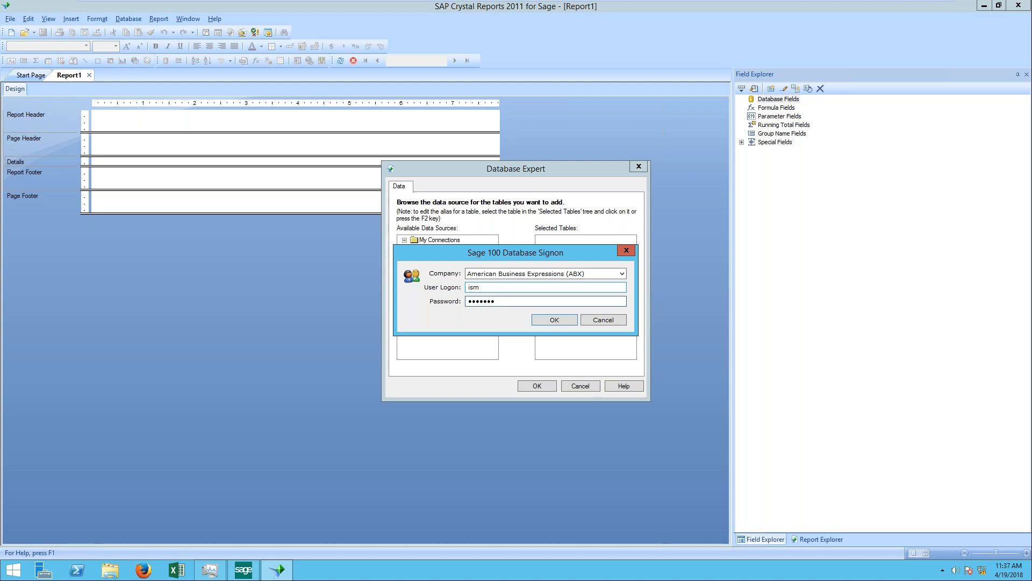
pyautogui.press('Return')
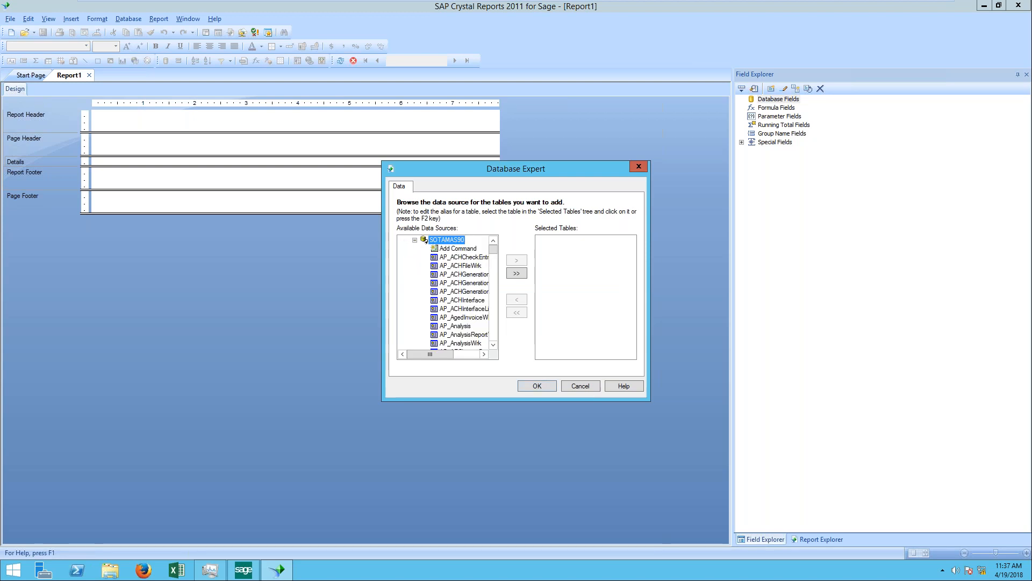
# Step: Add the SO_SalesOrderHistoryHeader and SO_SalesOrderHistoryDetail tables from SOTAMAS90 to the report's selected tables
pyautogui.click(458, 274)
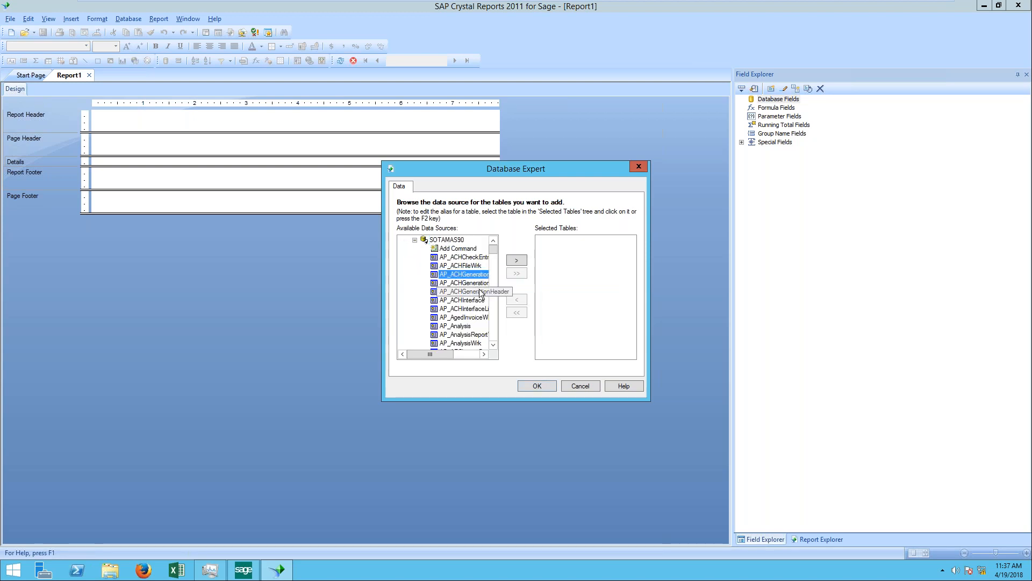
pyautogui.press('Down')
pyautogui.press('Down')
pyautogui.press('Down')
pyautogui.press('Down')
pyautogui.press('Down')
pyautogui.press('Down')
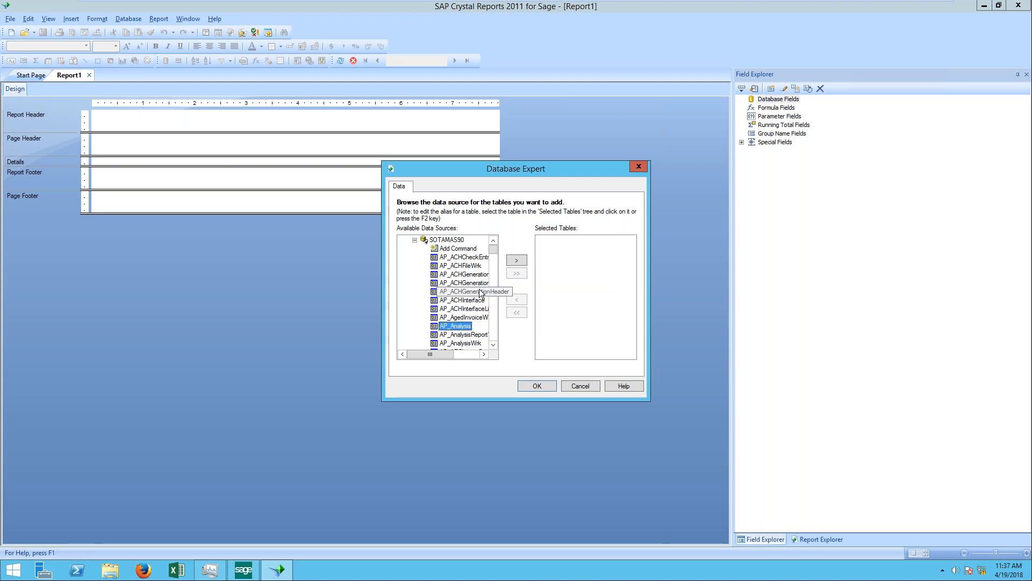
pyautogui.press('s')
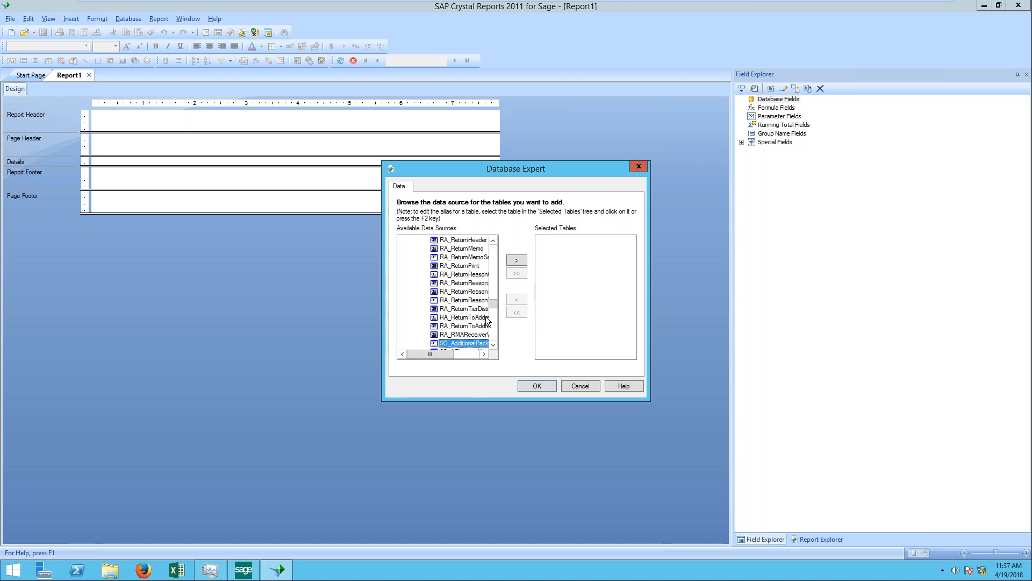
pyautogui.click(484, 354)
pyautogui.click(486, 356)
pyautogui.click(486, 356)
pyautogui.click(486, 356)
pyautogui.click(486, 356)
pyautogui.moveTo(493, 303); pyautogui.dragTo(496, 311)
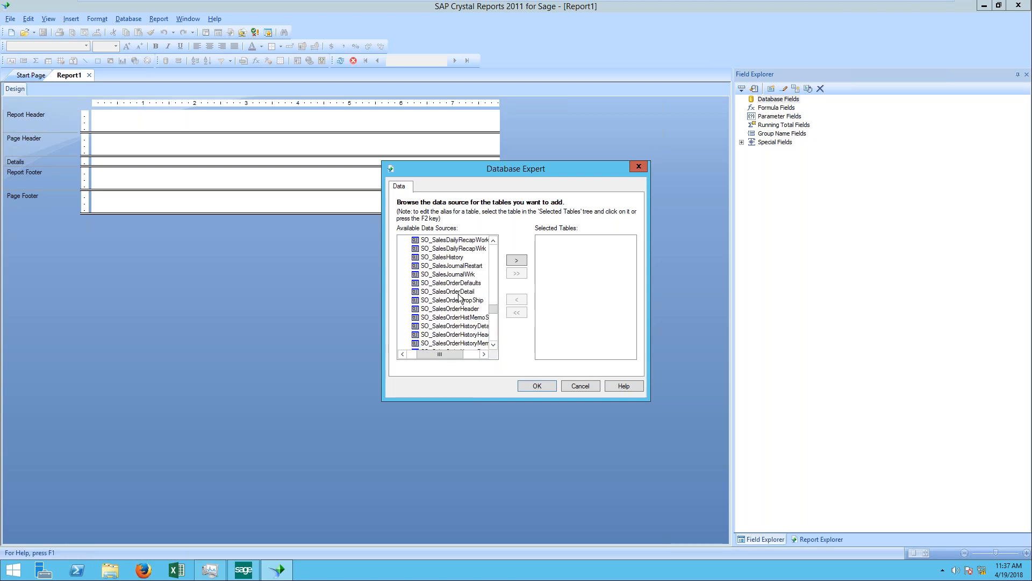
pyautogui.scroll(-2, 460, 297)
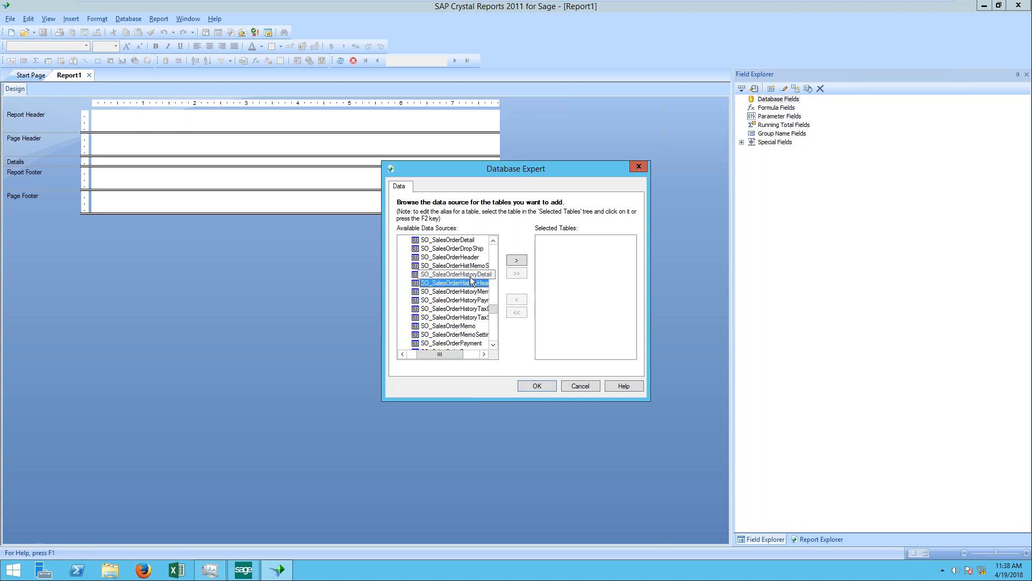
pyautogui.doubleClick(463, 285)
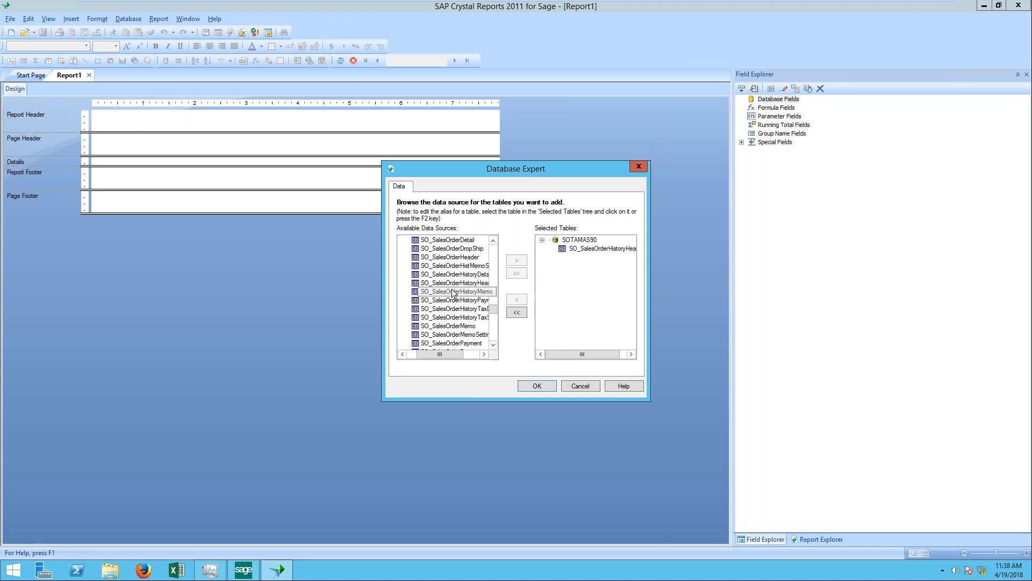
pyautogui.doubleClick(458, 280)
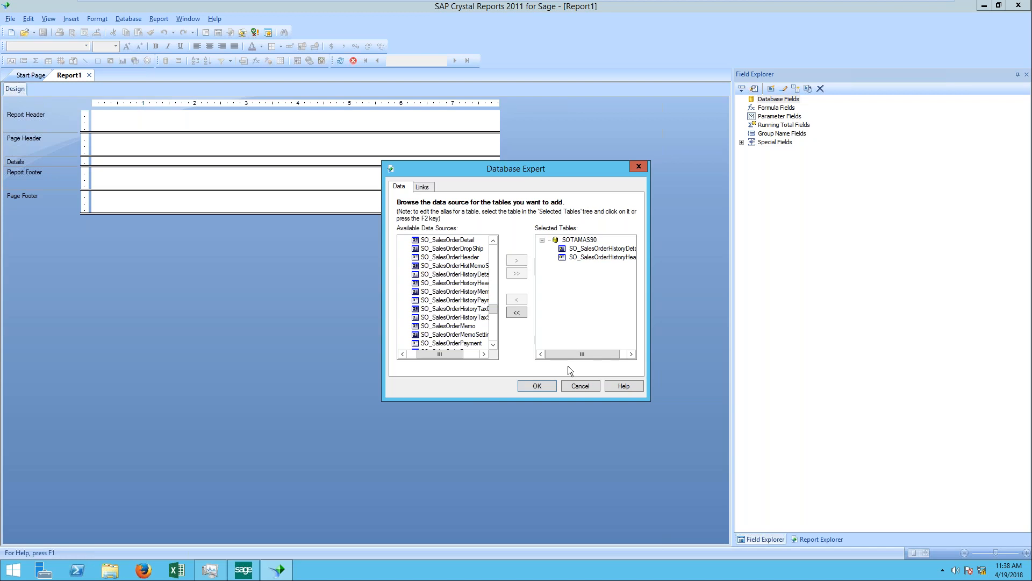
# Step: Enlarge the Database Expert to show both linked tables and accept the SalesOrderNo link between header and detail history
pyautogui.click(543, 385)
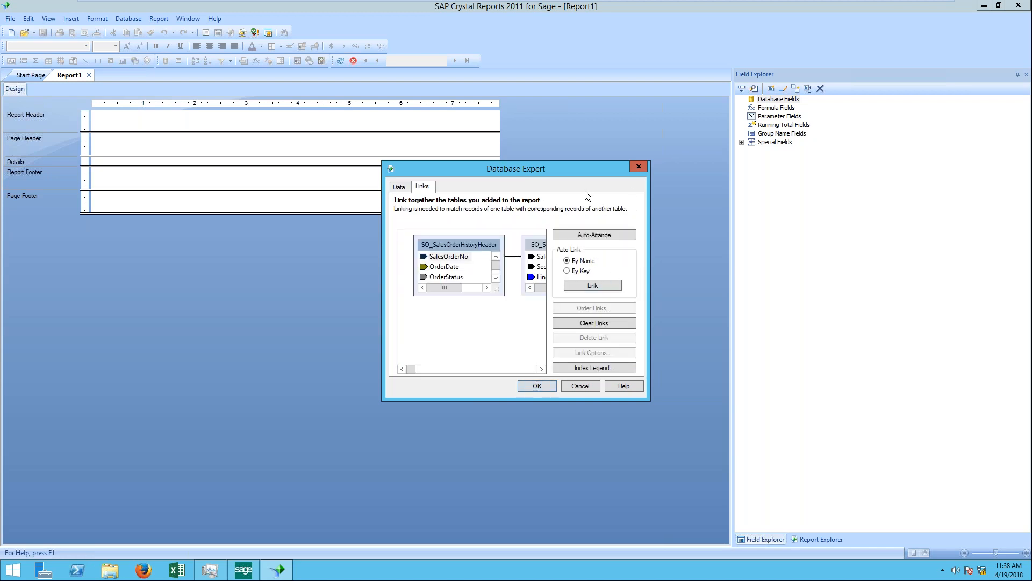
pyautogui.moveTo(544, 168); pyautogui.dragTo(343, 109)
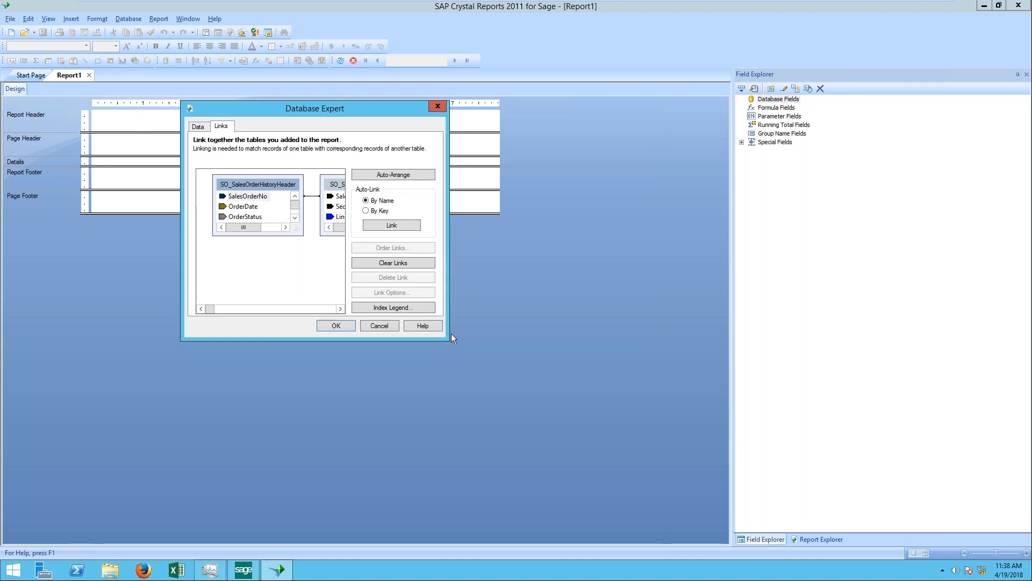
pyautogui.moveTo(446, 340); pyautogui.dragTo(701, 452)
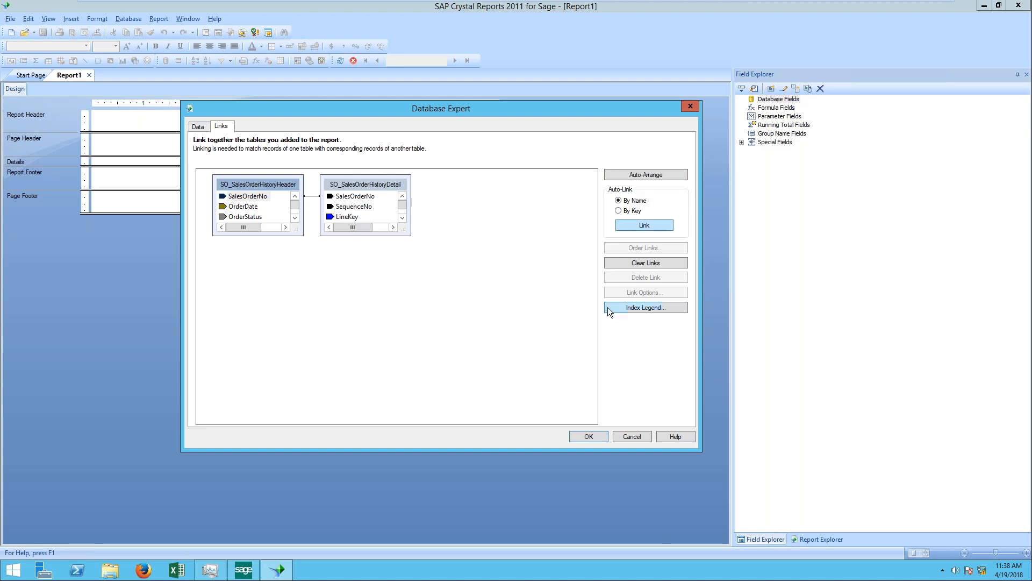
pyautogui.click(588, 437)
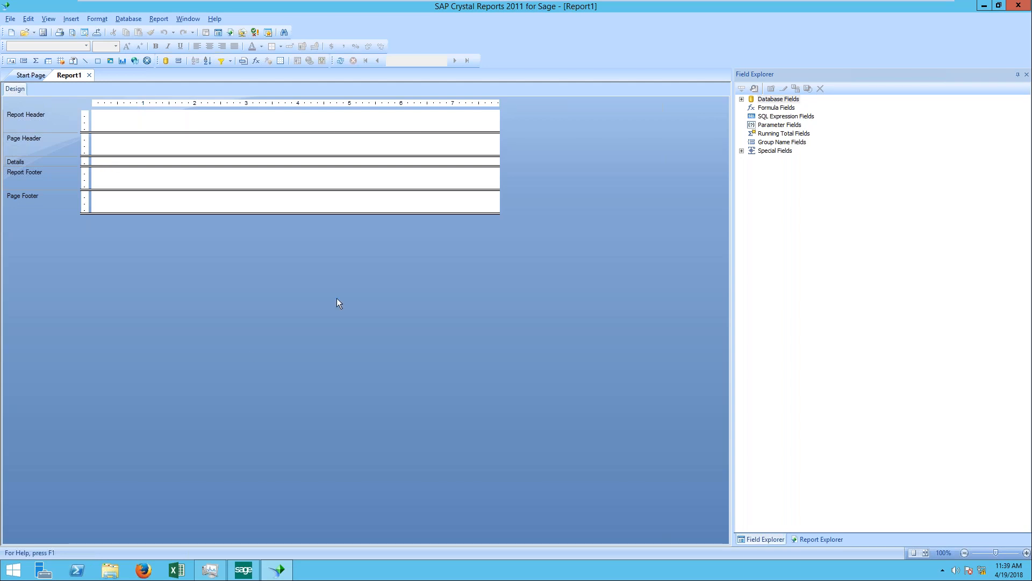
# Step: Place SalesOrderNo, OrderDate, ARDivisionNo and CustomerNo from SO_SalesOrderHistoryHeader side by side in the Details section
pyautogui.click(742, 100)
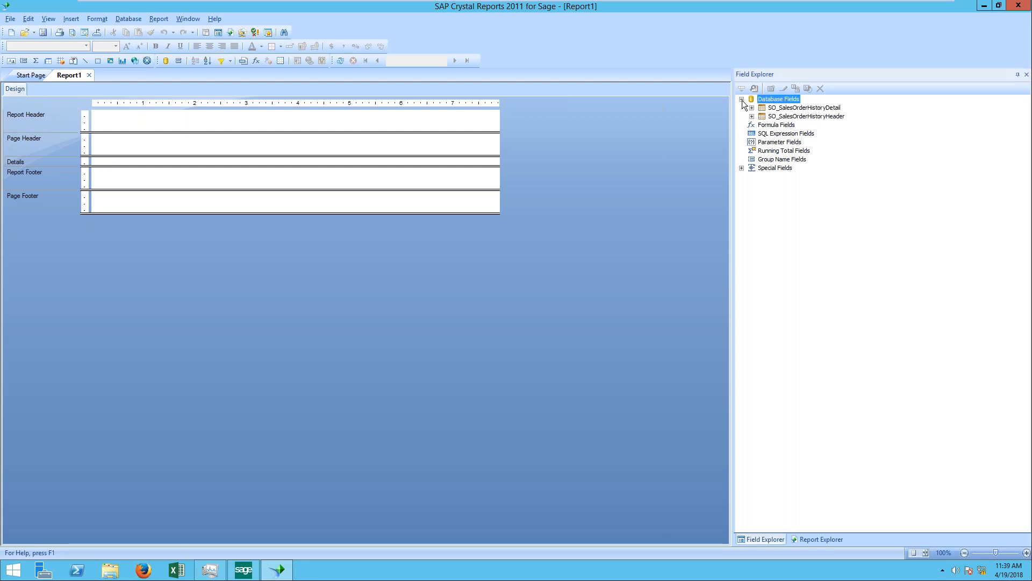
pyautogui.doubleClick(771, 117)
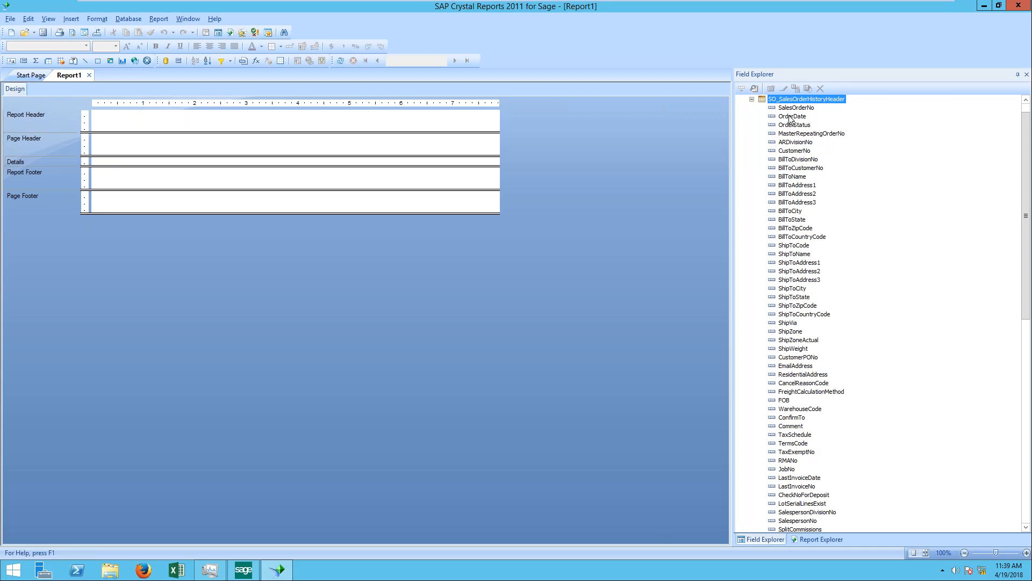
pyautogui.moveTo(801, 110); pyautogui.dragTo(98, 156)
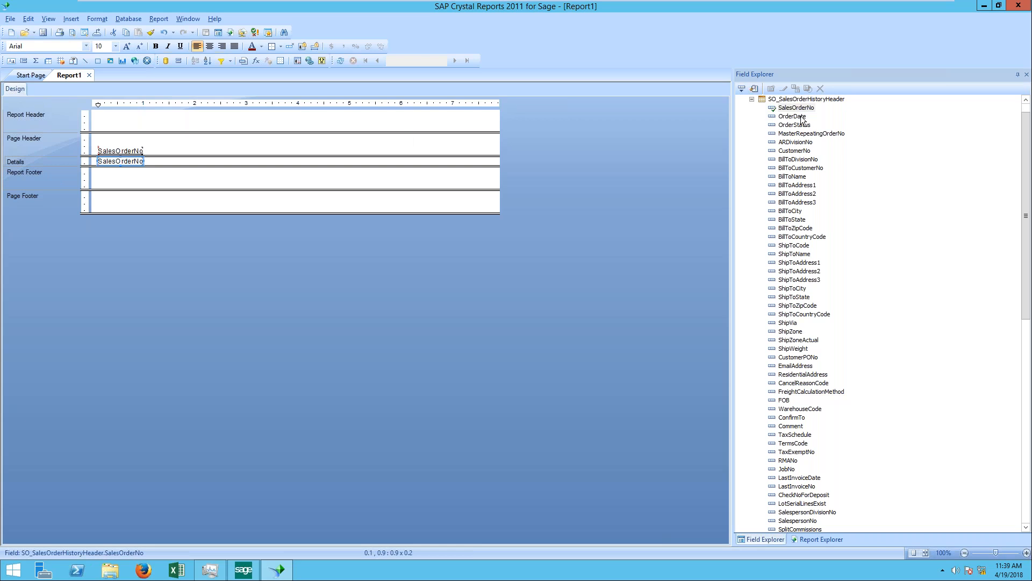
pyautogui.moveTo(173, 159); pyautogui.dragTo(150, 157)
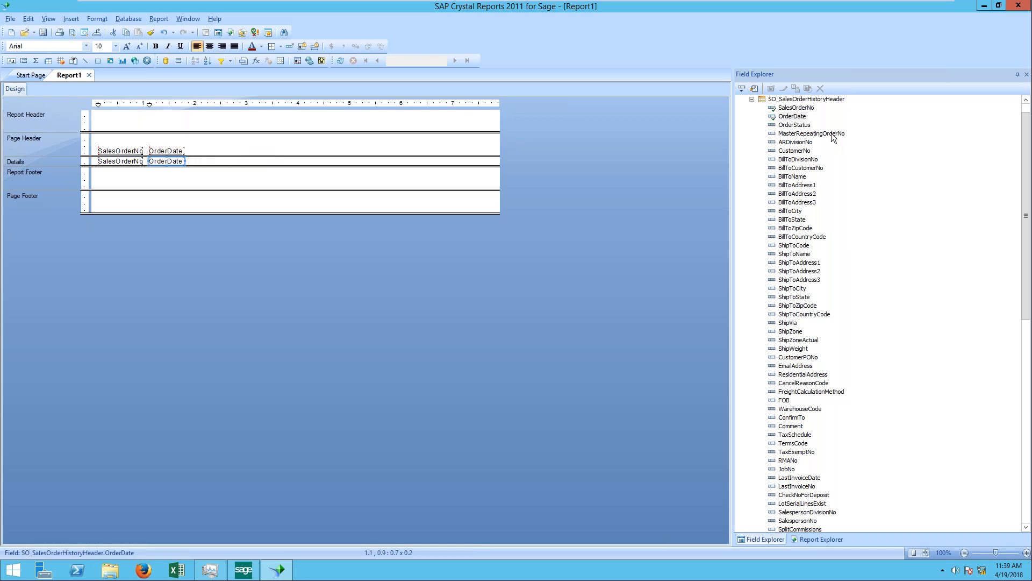
pyautogui.click(801, 143)
pyautogui.moveTo(802, 146); pyautogui.dragTo(191, 159)
pyautogui.click(795, 151)
pyautogui.moveTo(794, 151); pyautogui.dragTo(241, 160)
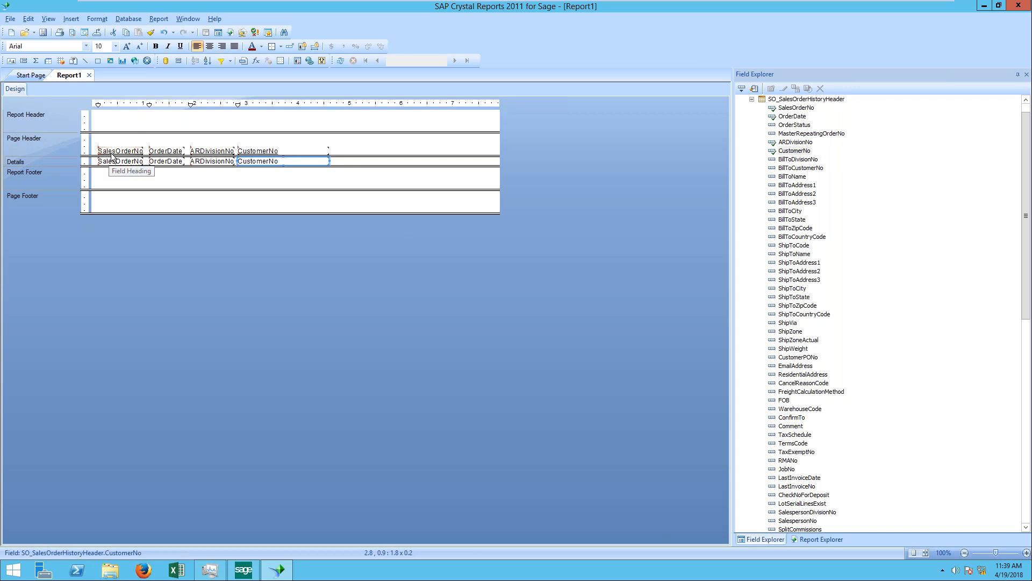
# Step: Remove the underline from all four column headings in the Page Header
pyautogui.click(102, 141)
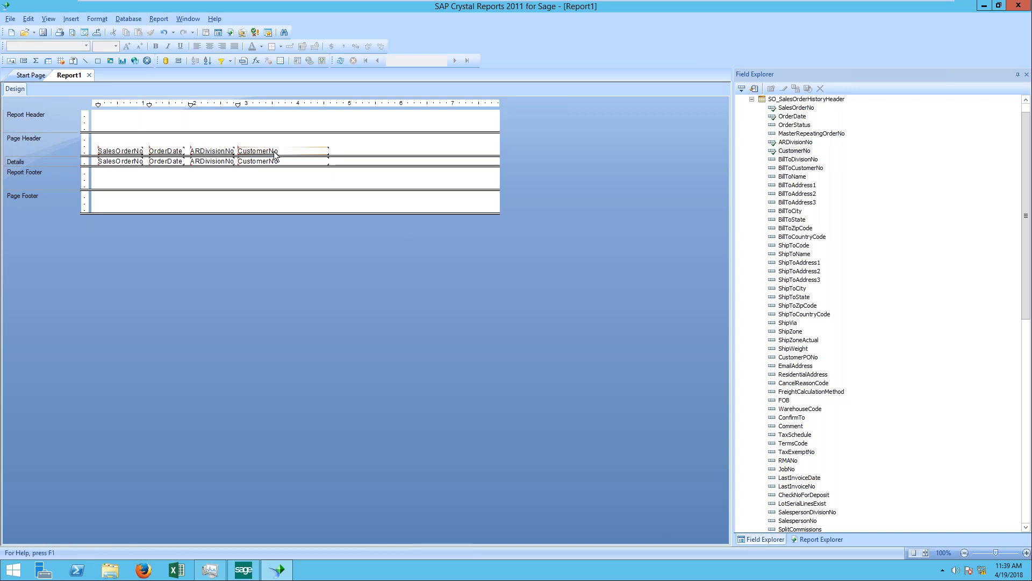
pyautogui.moveTo(327, 142); pyautogui.dragTo(106, 158)
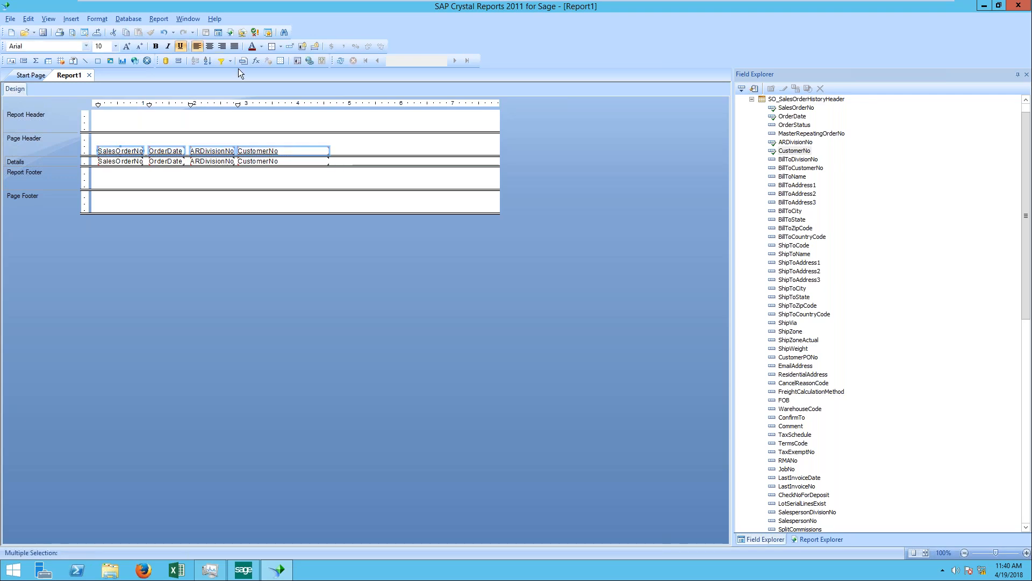
pyautogui.click(185, 47)
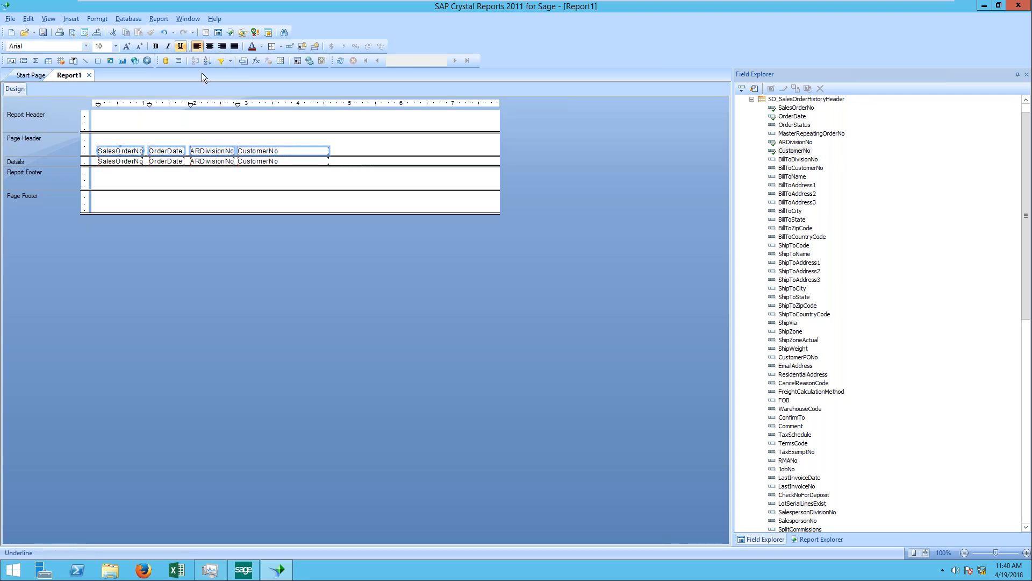
pyautogui.click(291, 144)
# Step: Draw a box about 4.5 by 0.3 inches around the column headings in the Page Header
pyautogui.click(69, 18)
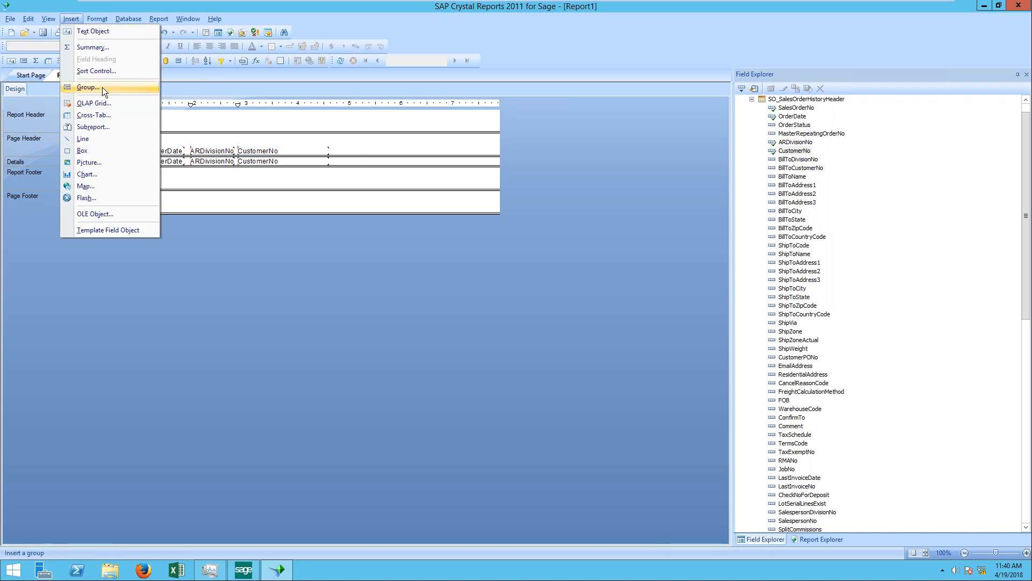
pyautogui.click(99, 143)
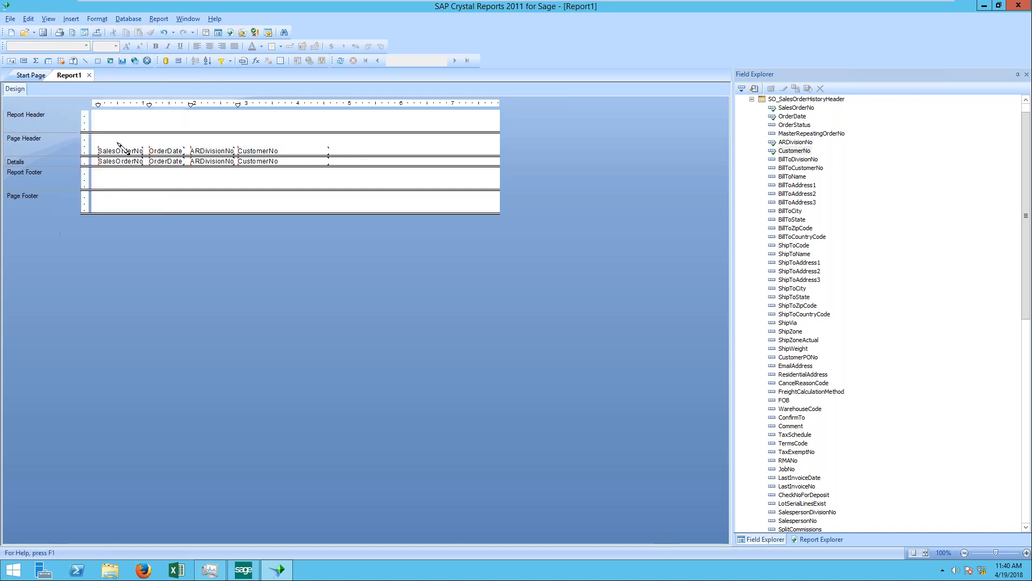
pyautogui.moveTo(99, 143); pyautogui.dragTo(331, 156)
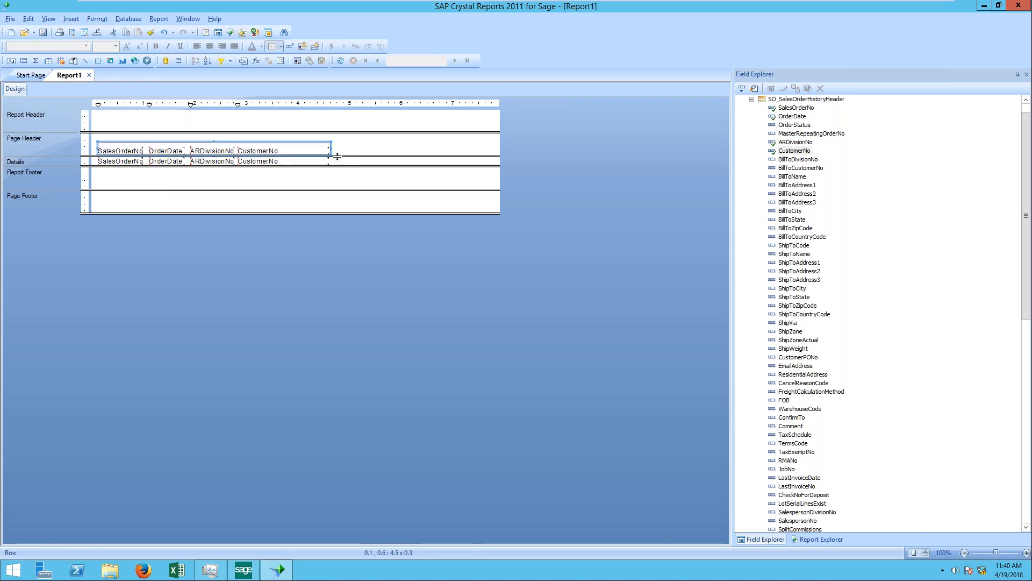
# Step: Format the box around the column headings with a Silver fill color and no drop shadow
pyautogui.rightClick(318, 144)
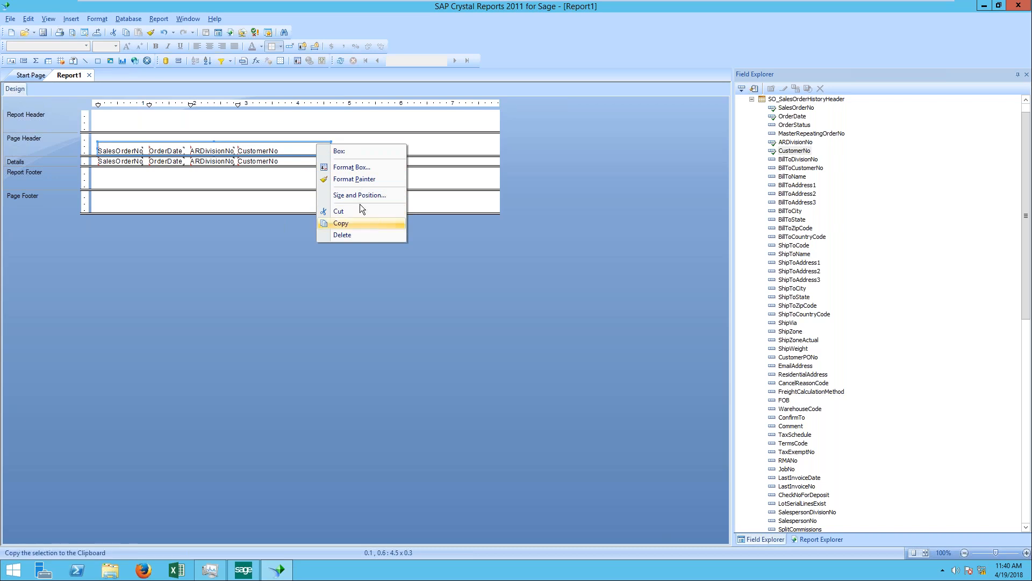
pyautogui.click(365, 169)
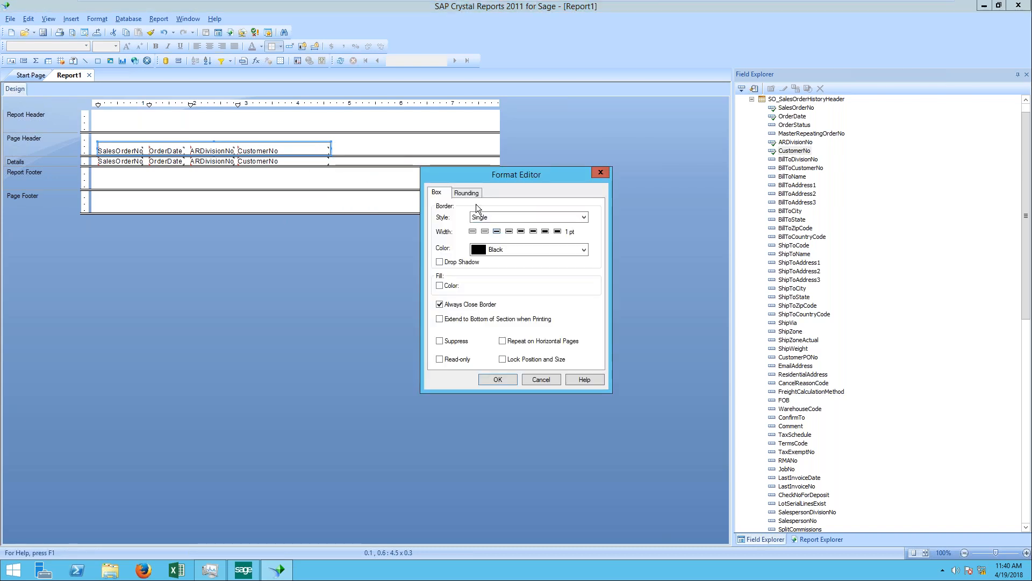
pyautogui.click(460, 262)
pyautogui.click(440, 263)
pyautogui.click(439, 286)
pyautogui.click(585, 288)
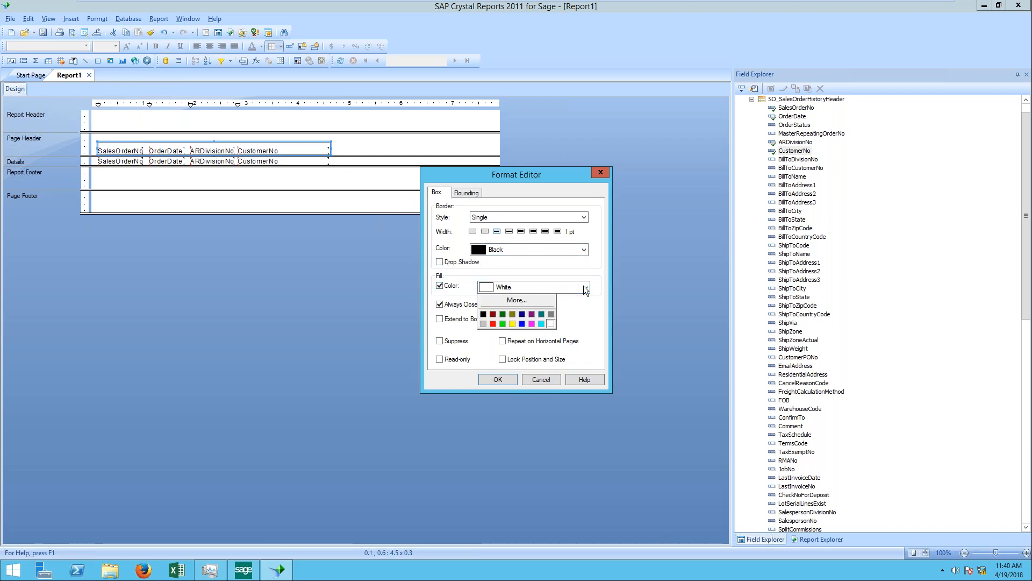
pyautogui.click(483, 324)
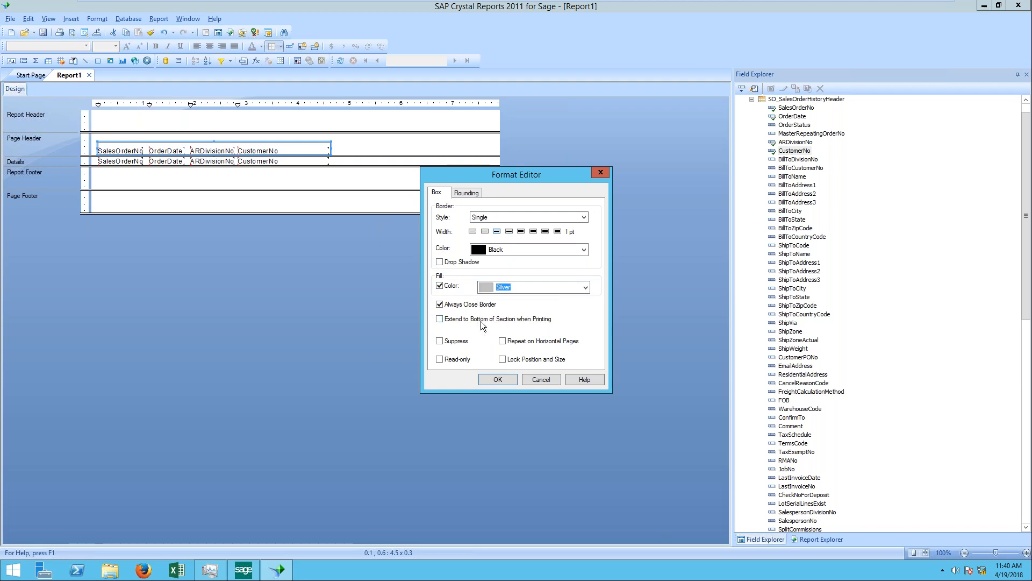
pyautogui.click(498, 380)
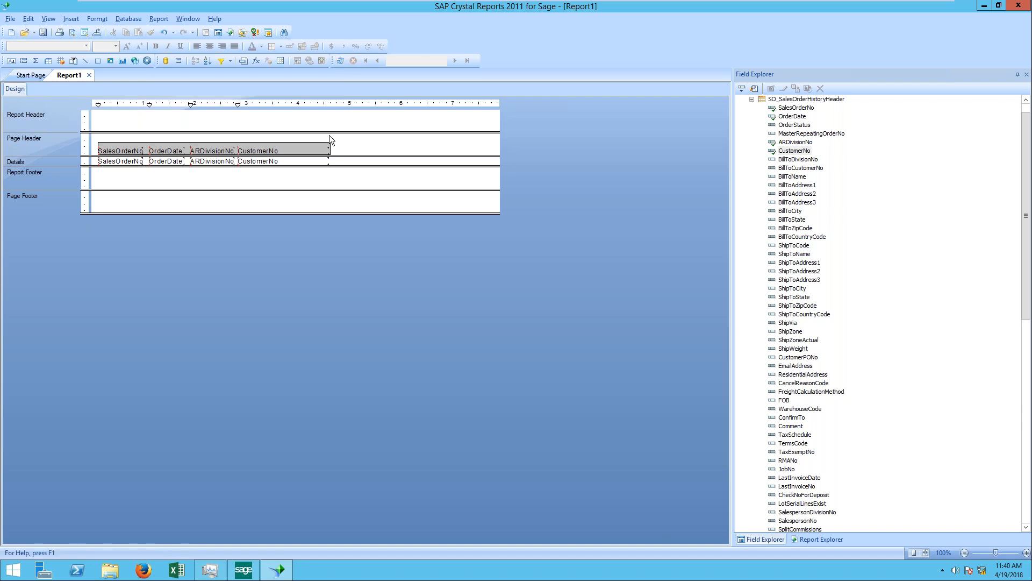
# Step: Preview the report with the sales order history data, collapse the header table's field list, and return to the design layout
pyautogui.click(342, 61)
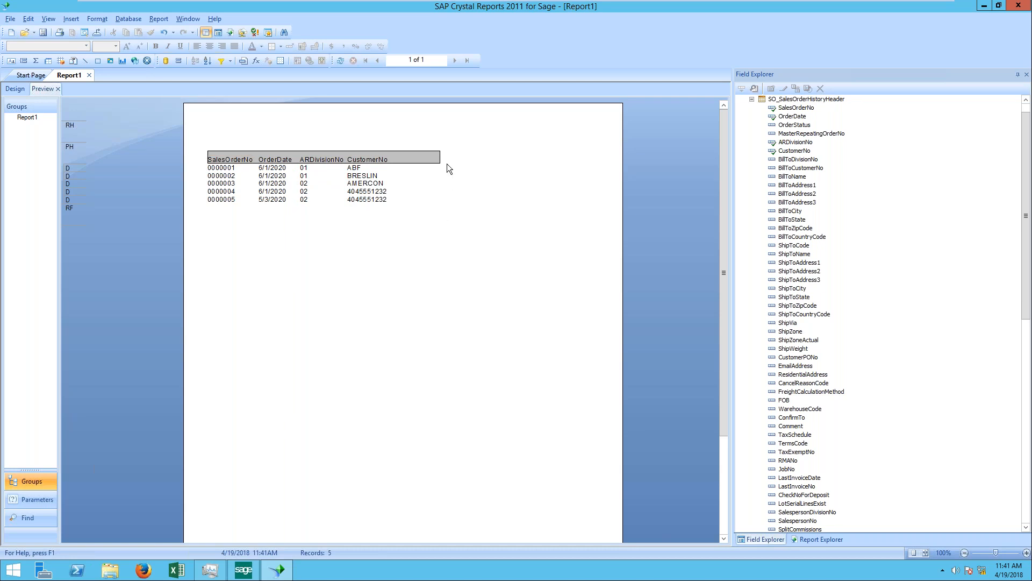
pyautogui.click(753, 99)
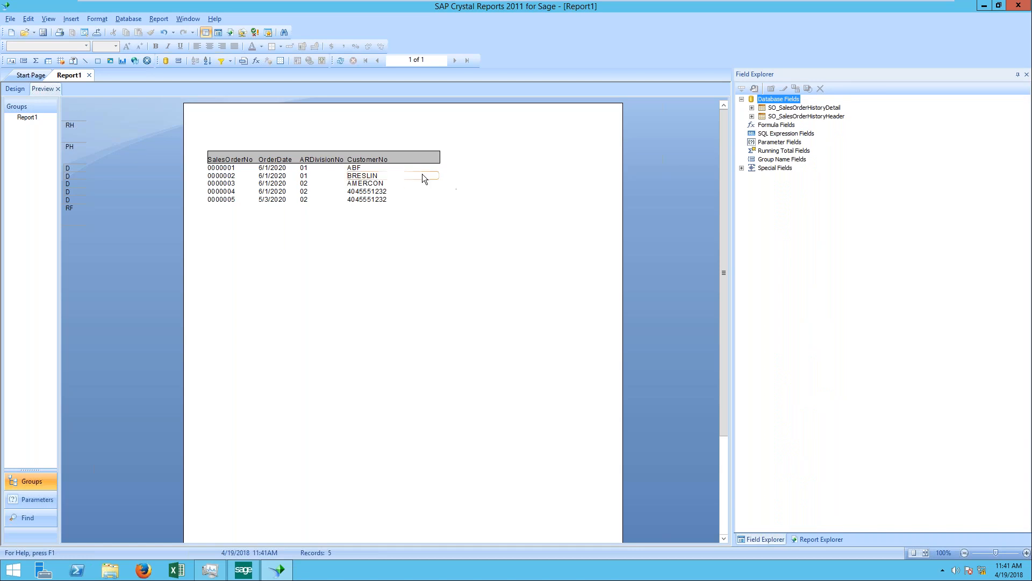
pyautogui.click(15, 89)
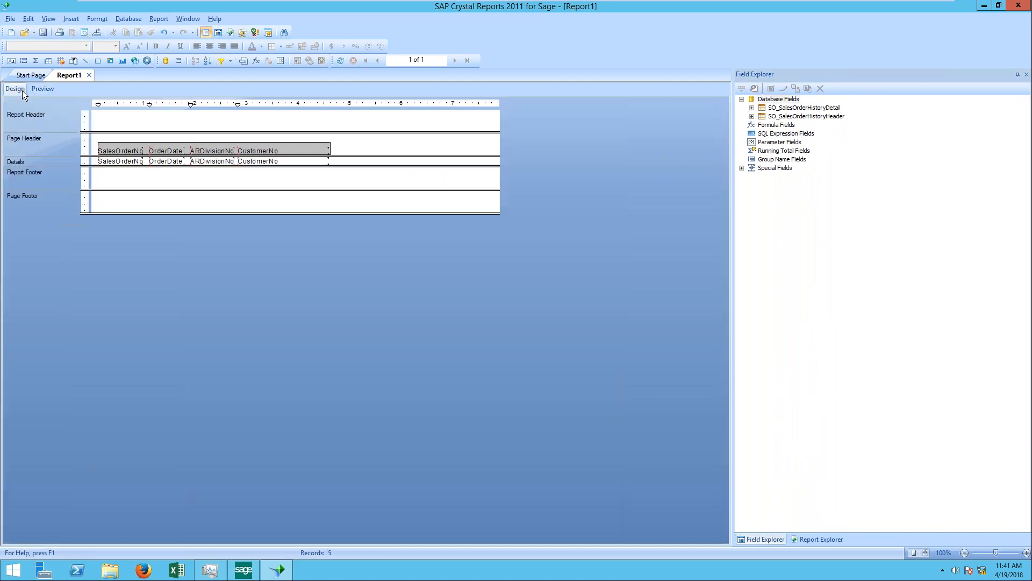
# Step: Delete the ARDivisionNo and CustomerNo fields together with their column headings
pyautogui.click(213, 149)
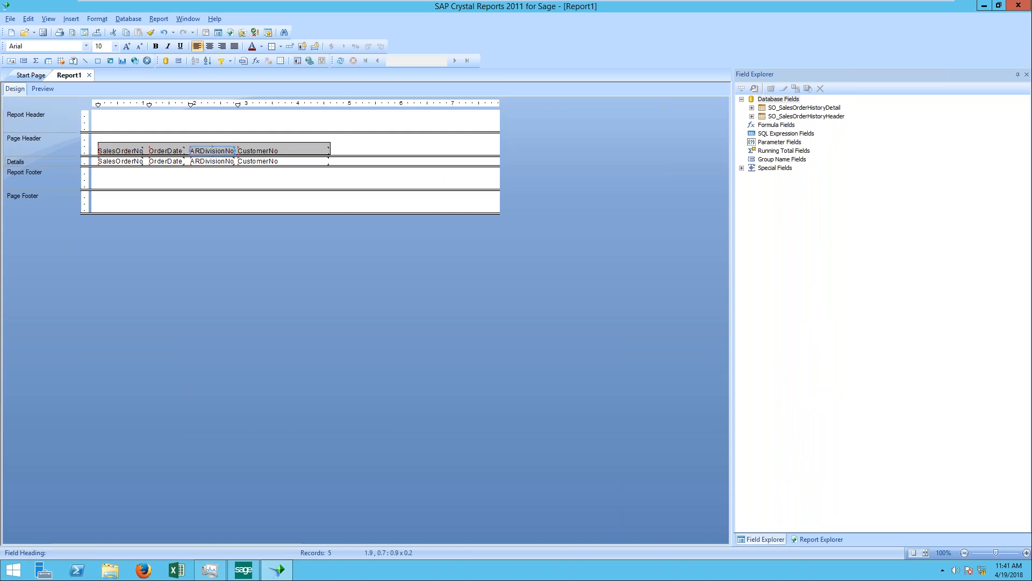
pyautogui.press('Delete')
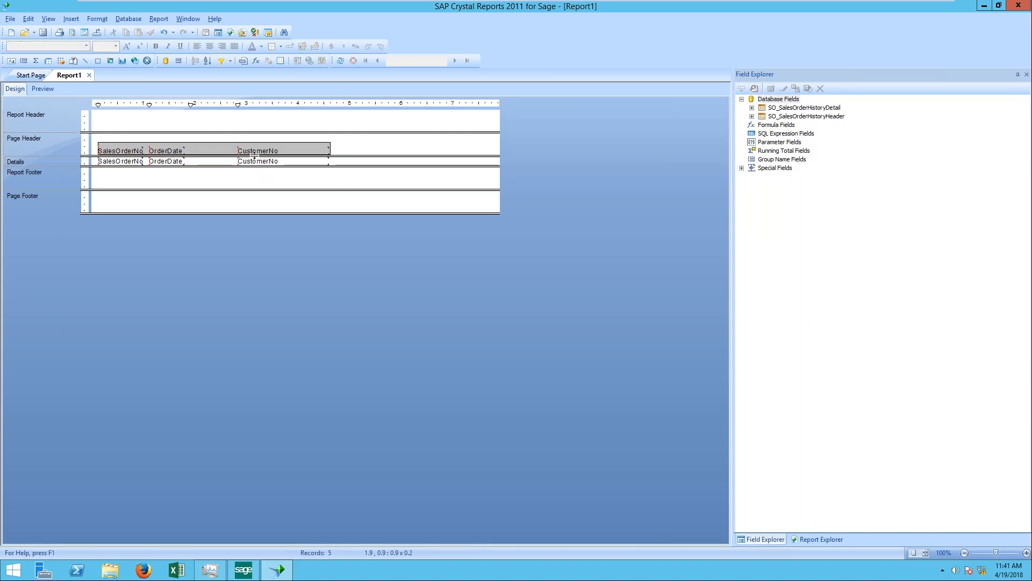
pyautogui.click(258, 152)
pyautogui.press('Delete')
pyautogui.click(259, 161)
pyautogui.press('Delete')
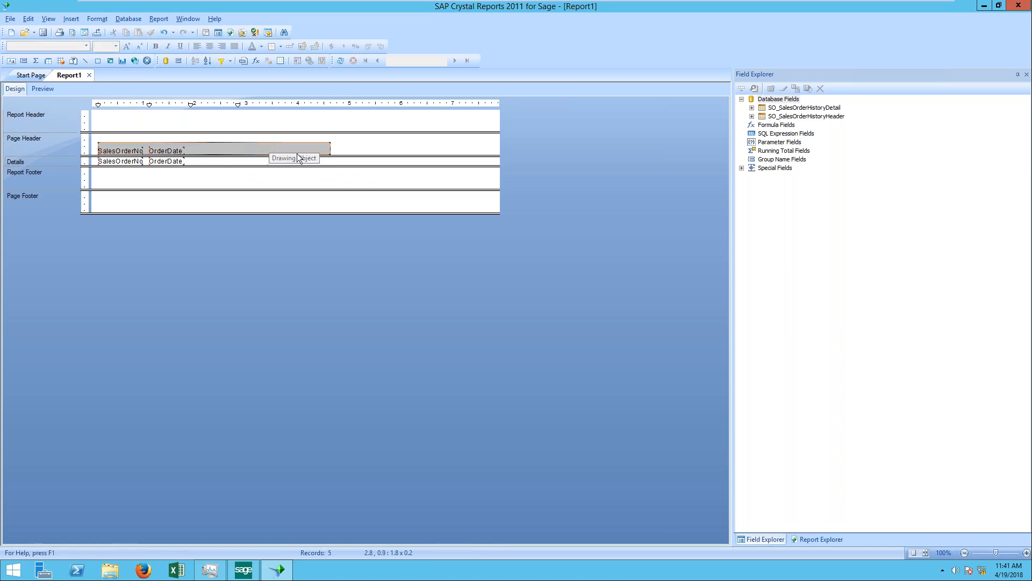
# Step: Place the ItemCode field from SO_SalesOrderHistoryDetail in the Details section just after OrderDate
pyautogui.doubleClick(785, 108)
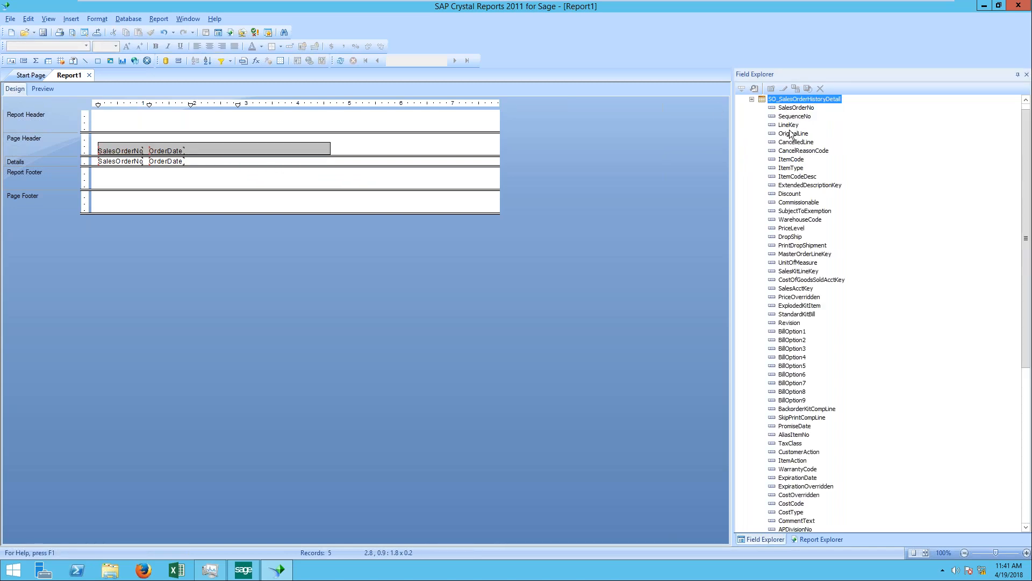
pyautogui.click(800, 161)
pyautogui.moveTo(791, 160); pyautogui.dragTo(194, 159)
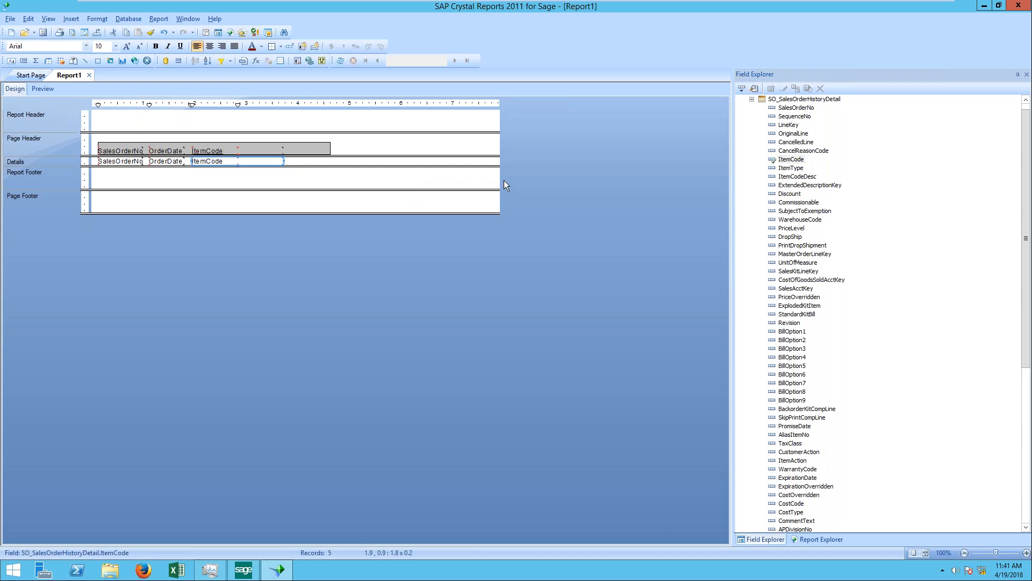
# Step: Refresh the report data and preview the sales order lines with their item codes
pyautogui.click(340, 60)
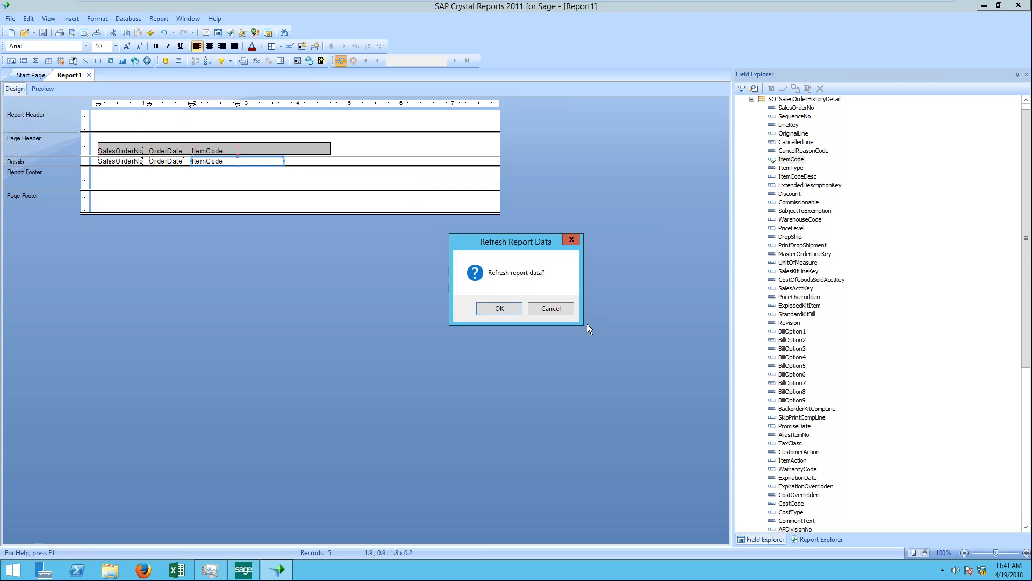
pyautogui.click(503, 309)
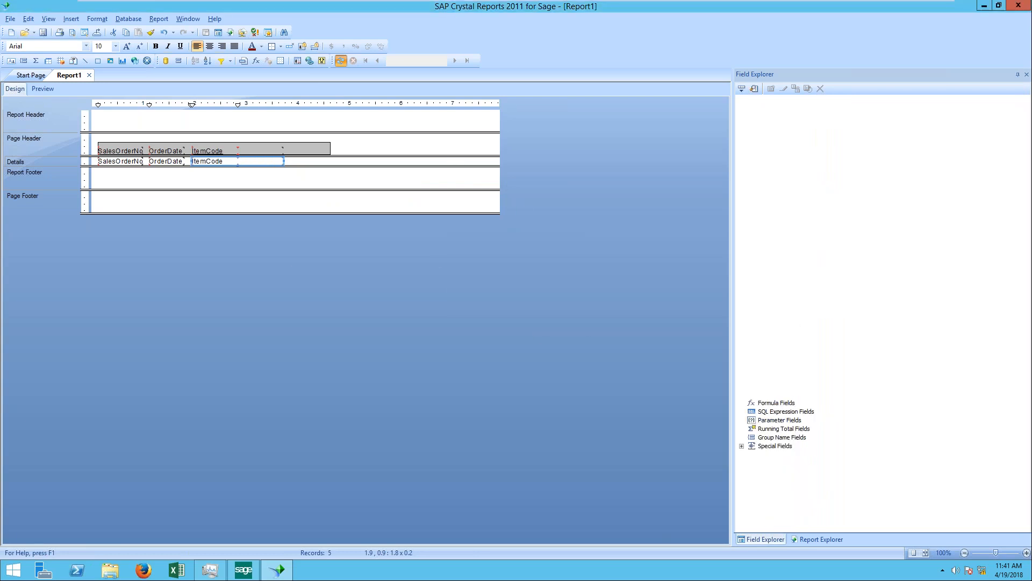
pyautogui.click(450, 144)
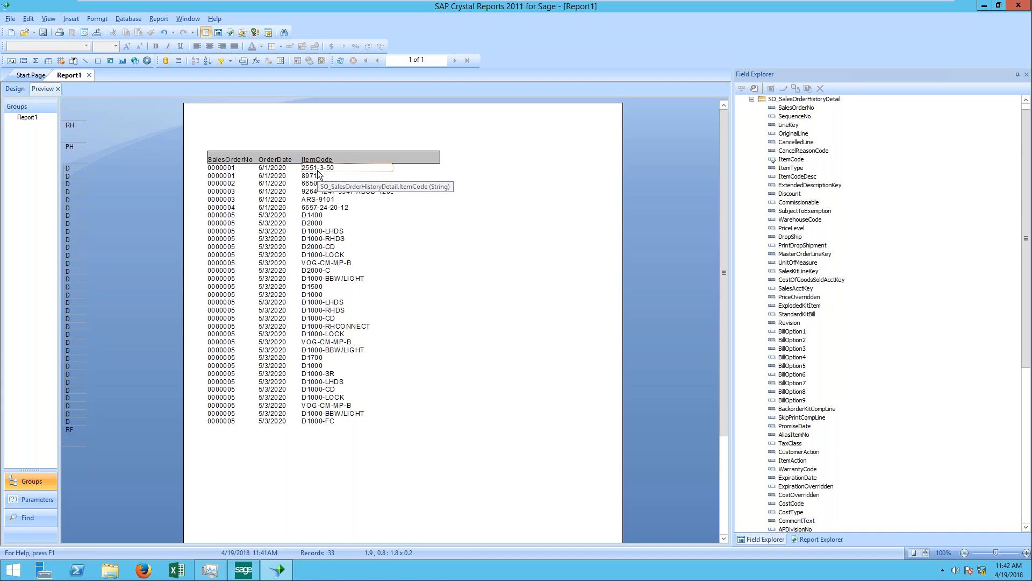
# Step: Insert a group on SO_SalesOrderHistoryHeader.SalesOrderNo in ascending order
pyautogui.rightClick(236, 168)
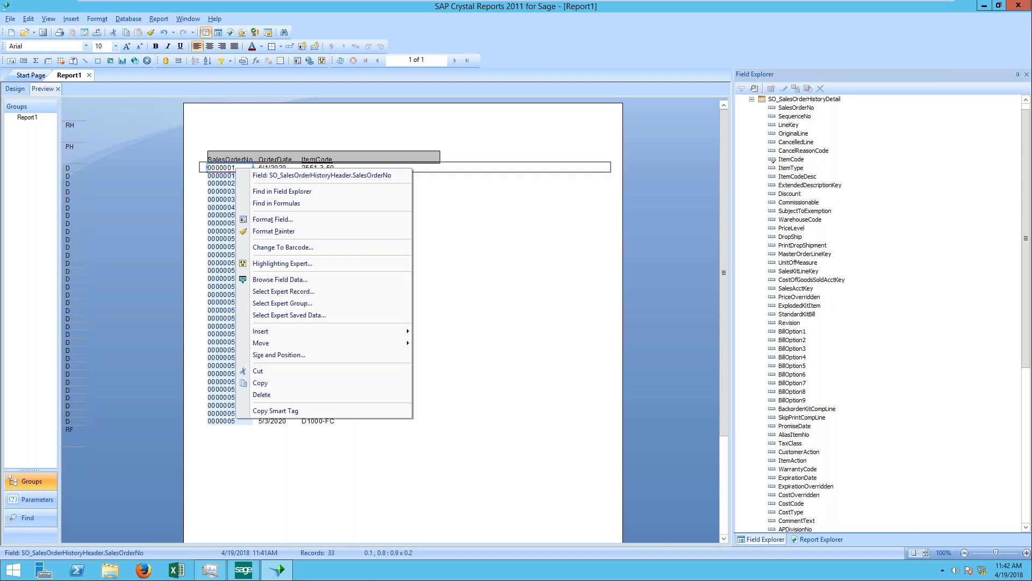
pyautogui.rightClick(203, 166)
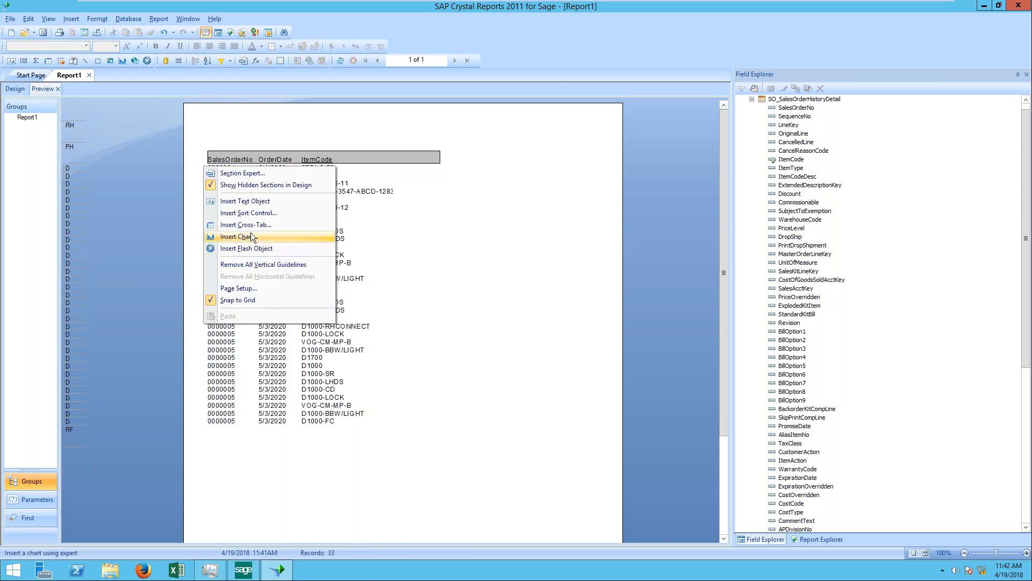
pyautogui.click(70, 19)
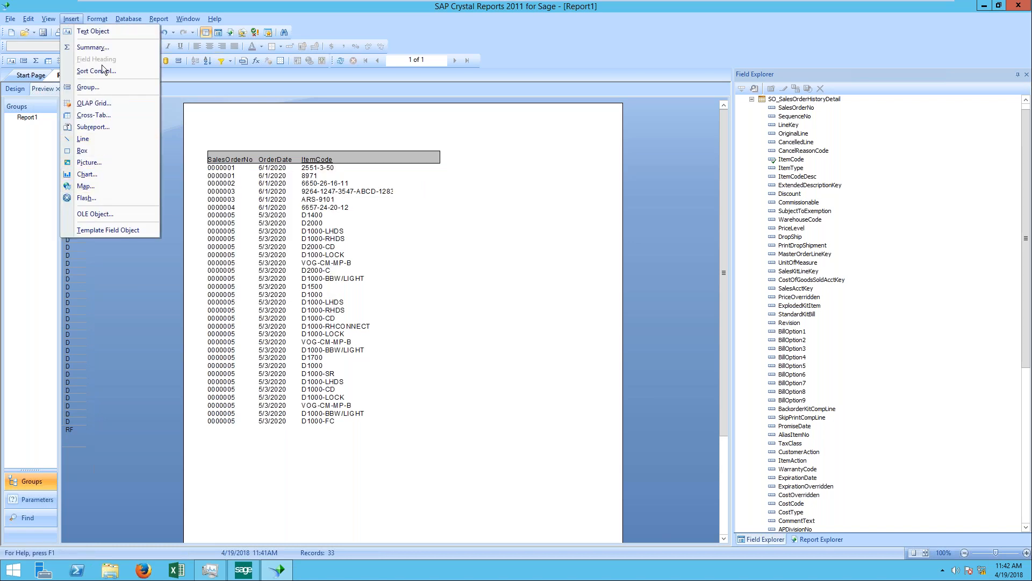
pyautogui.click(99, 88)
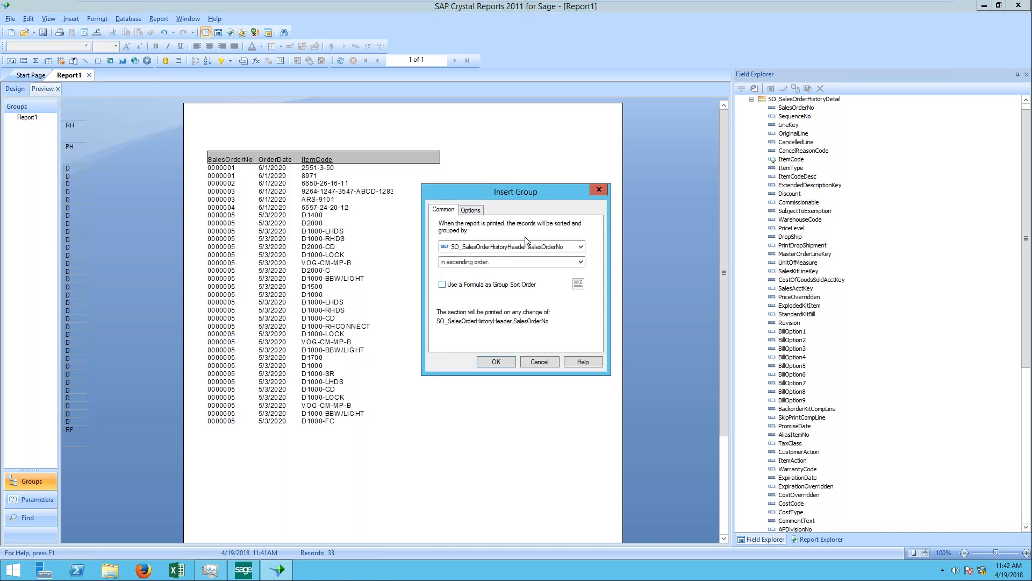
pyautogui.click(496, 361)
pyautogui.click(492, 141)
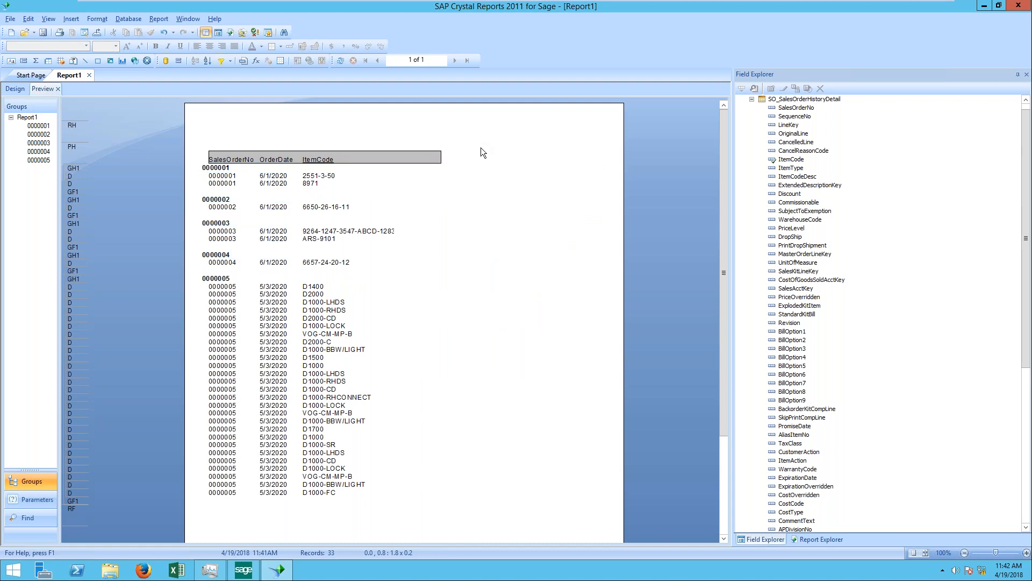
# Step: Shift the group name field slightly to the right to line it up with the SalesOrderNo column
pyautogui.click(77, 23)
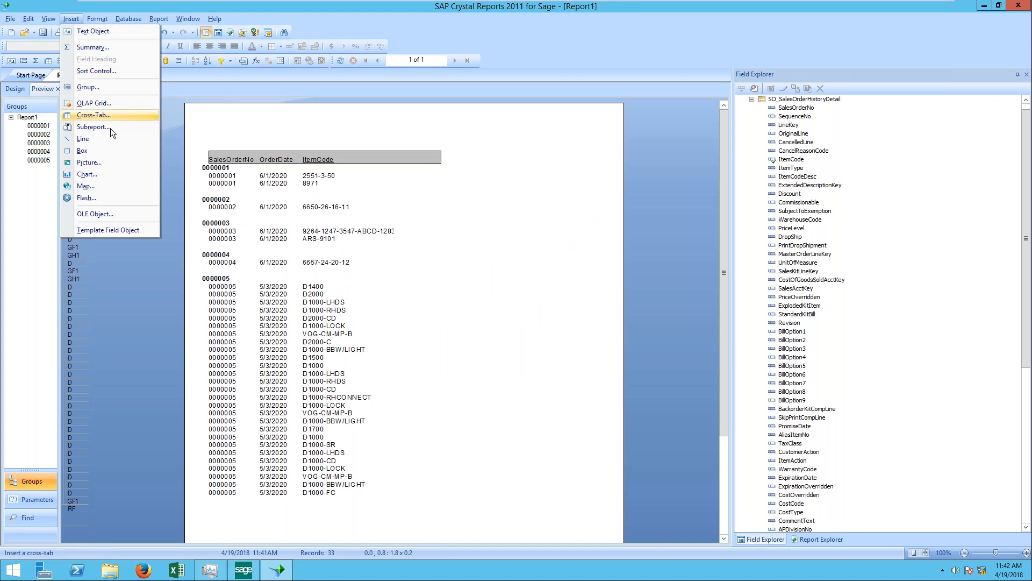
pyautogui.click(550, 119)
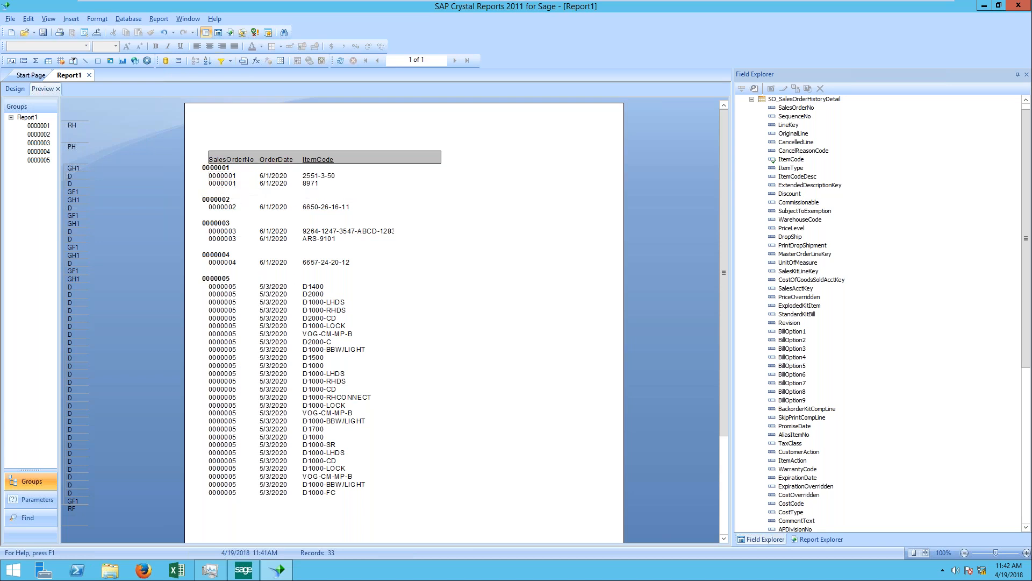
pyautogui.click(294, 169)
pyautogui.moveTo(293, 169); pyautogui.dragTo(301, 169)
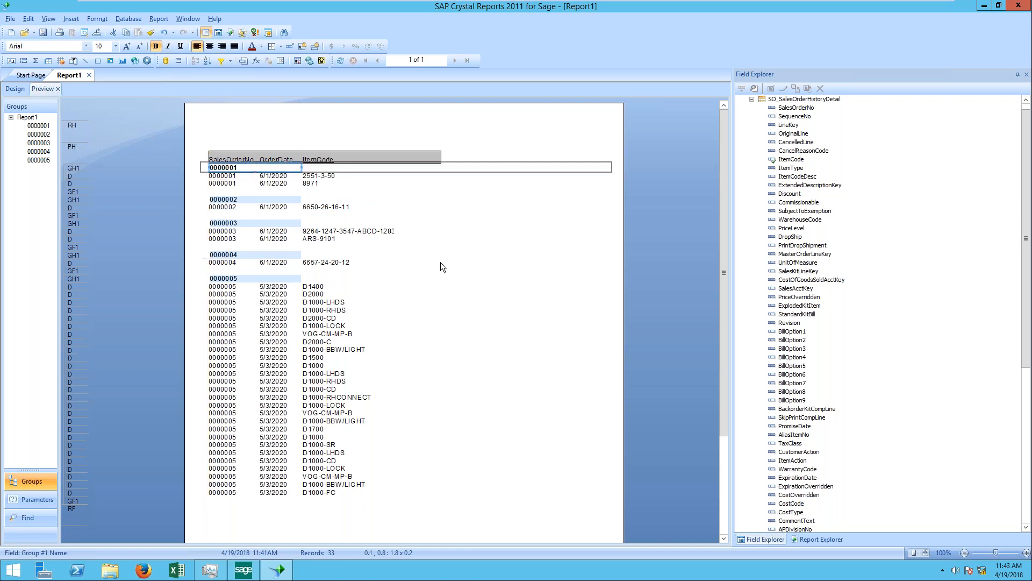
# Step: Suppress the SalesOrderNo field in the Details section and check it in both the design layout and the preview
pyautogui.click(245, 176)
pyautogui.rightClick(230, 183)
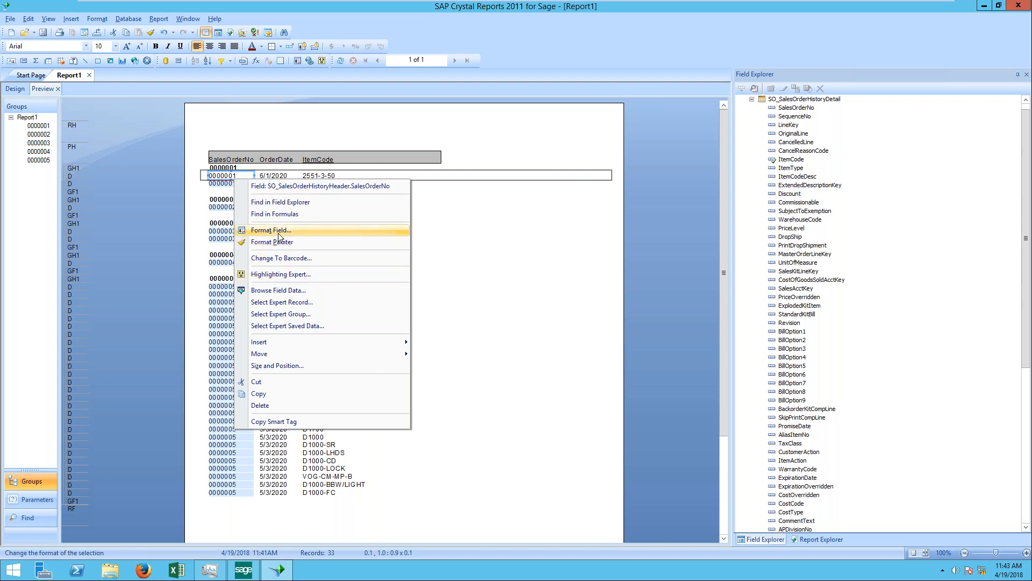
pyautogui.click(271, 230)
pyautogui.click(421, 157)
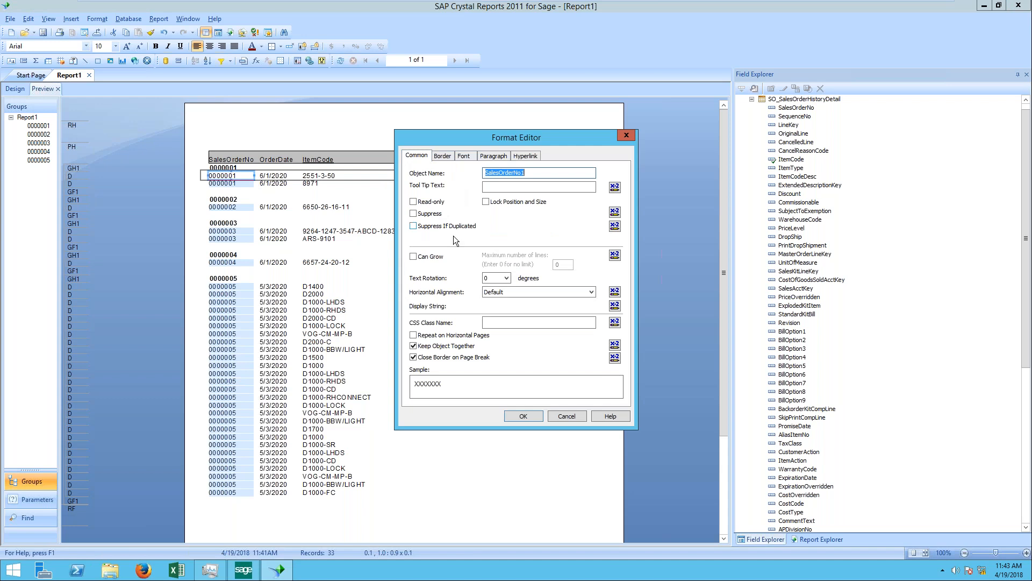
pyautogui.click(414, 213)
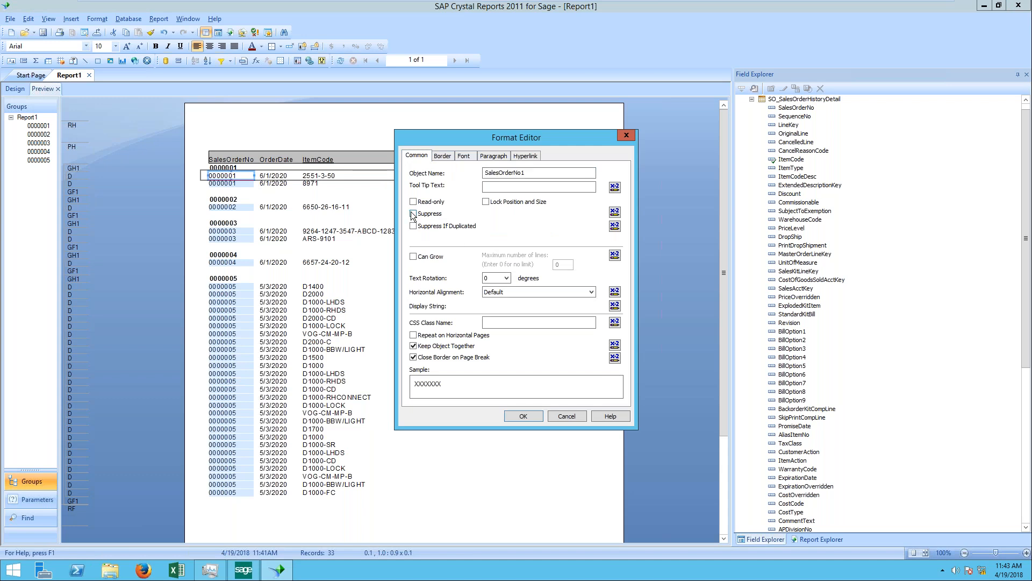
pyautogui.click(523, 416)
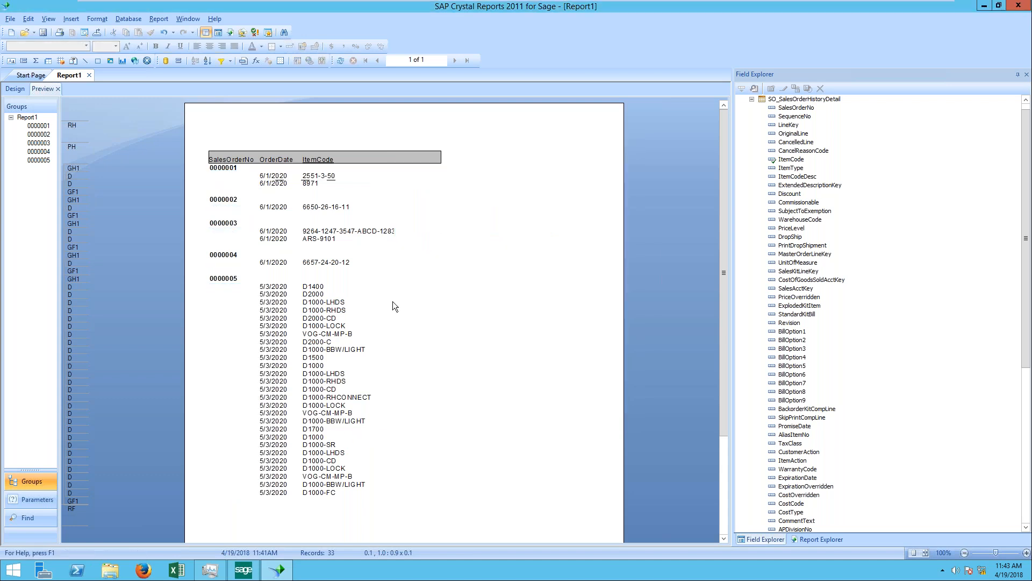
pyautogui.click(15, 89)
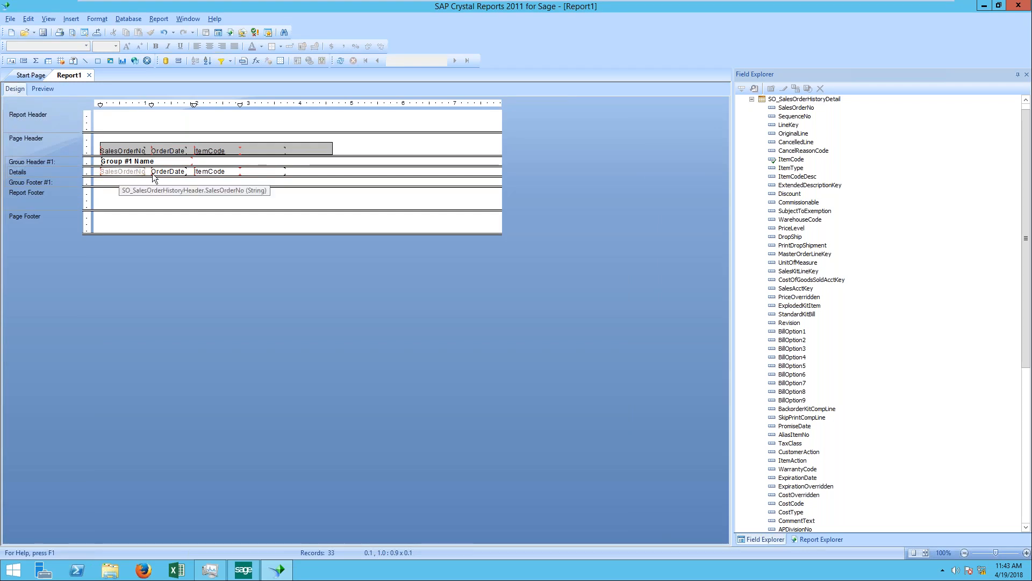
pyautogui.click(43, 89)
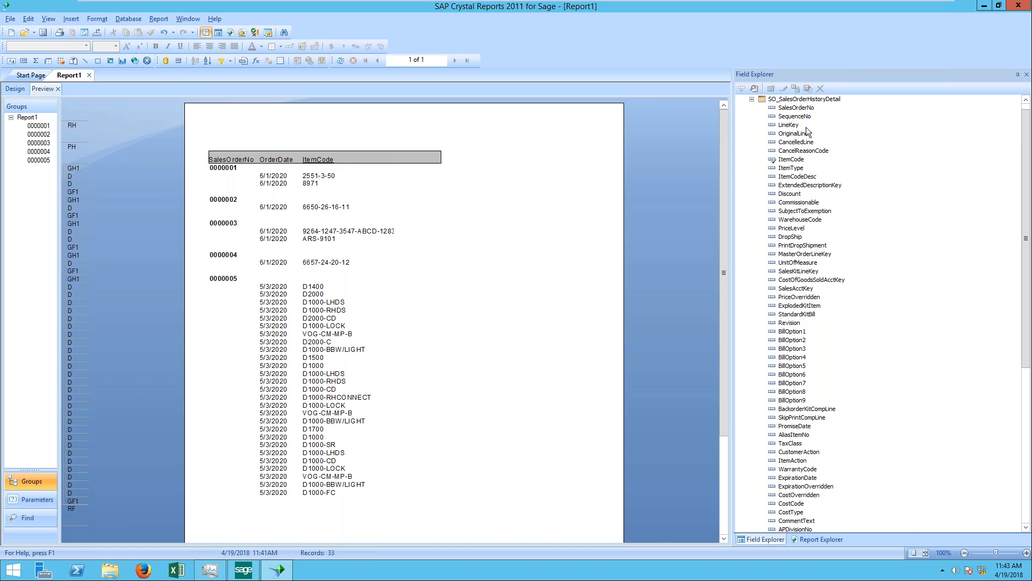
# Step: Look through the fields available in SO_SalesOrderHistoryDetail and collapse the table's field list
pyautogui.click(751, 99)
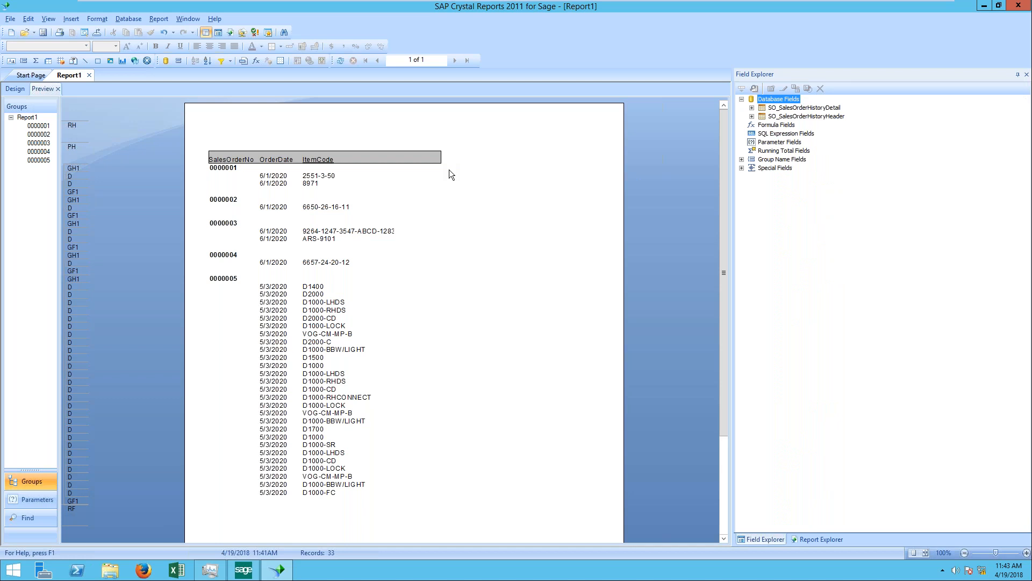
pyautogui.click(789, 117)
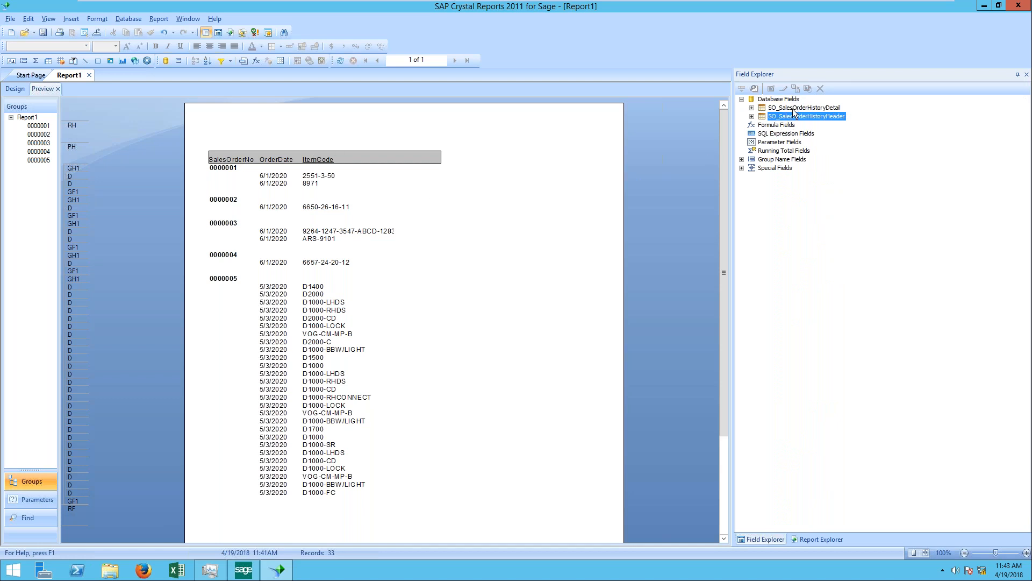
pyautogui.doubleClick(794, 110)
pyautogui.scroll(-8, 807, 494)
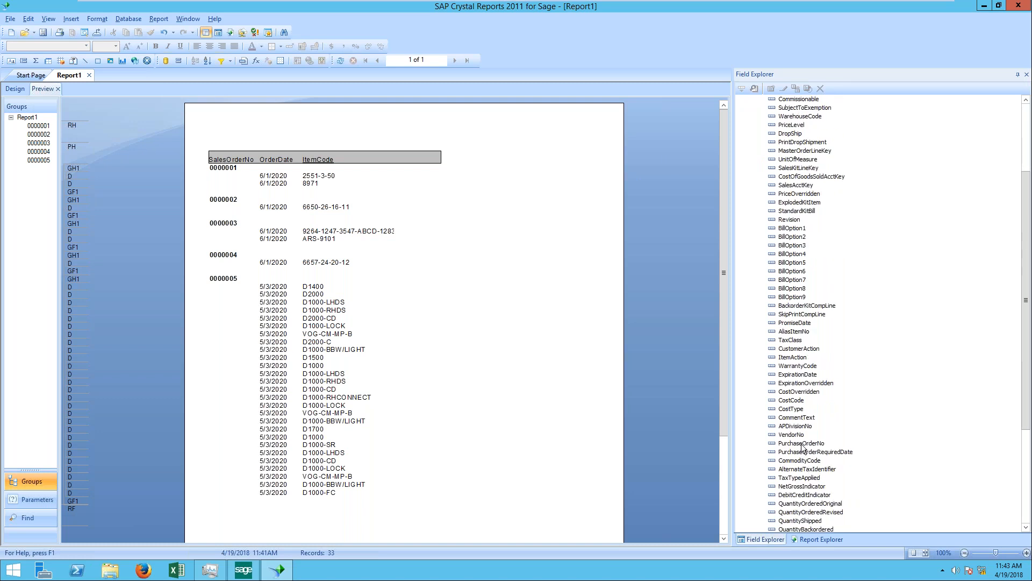
pyautogui.scroll(-1, 803, 447)
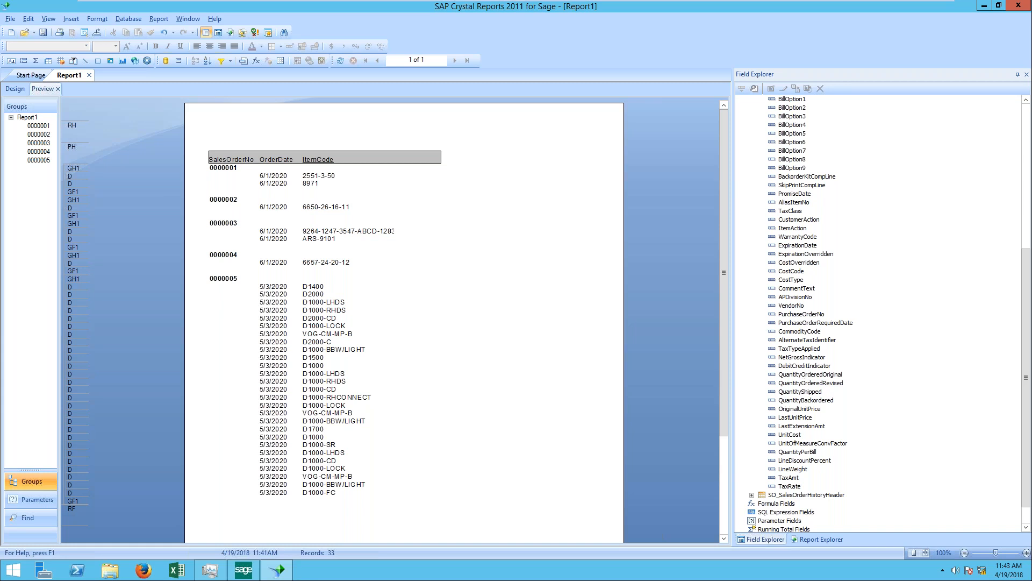
pyautogui.moveTo(1026, 272); pyautogui.dragTo(1025, 125)
pyautogui.click(752, 108)
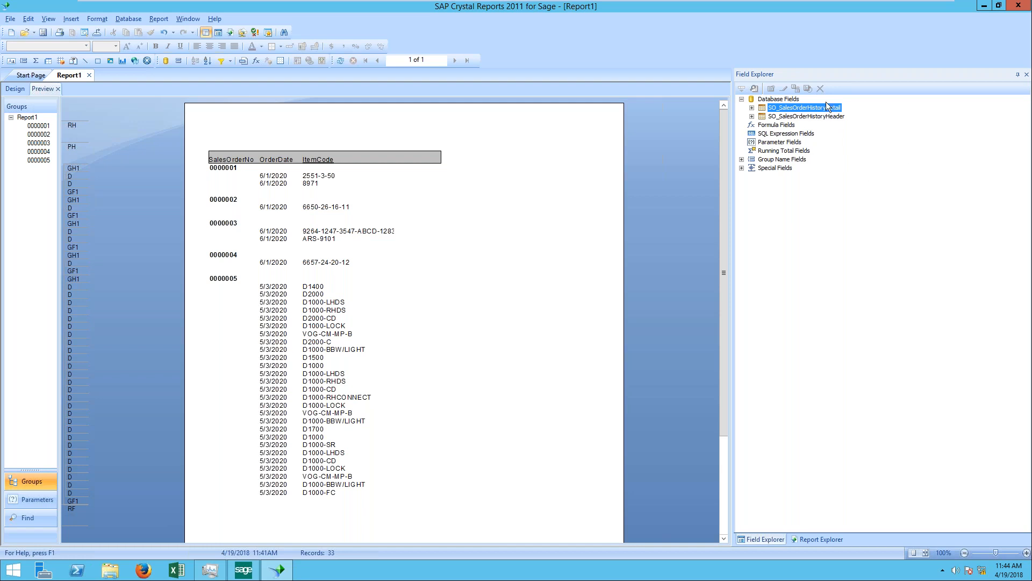
# Step: Narrow the box around the column headings by pulling its right edge closer to the ItemCode column
pyautogui.click(440, 155)
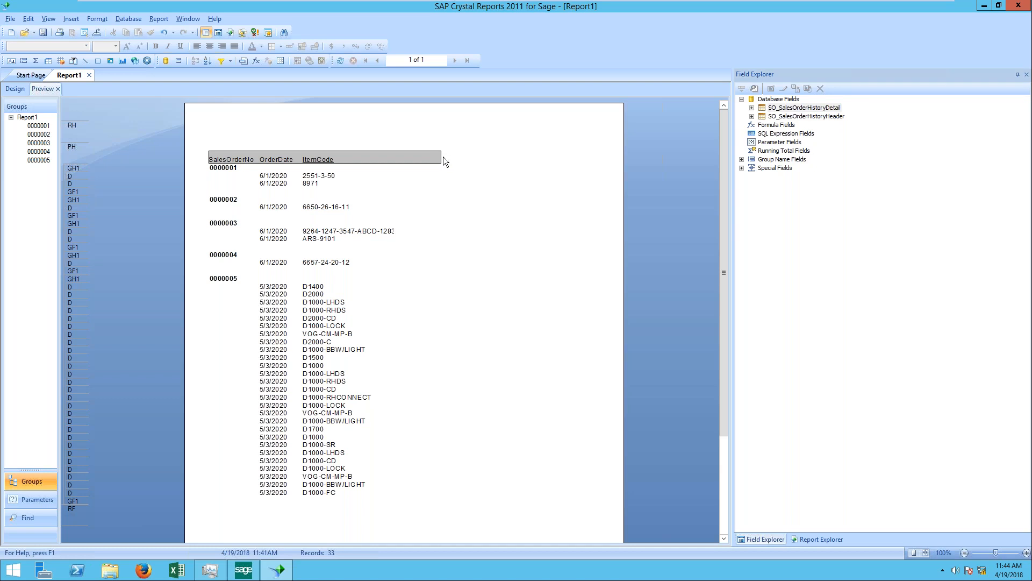
pyautogui.click(418, 156)
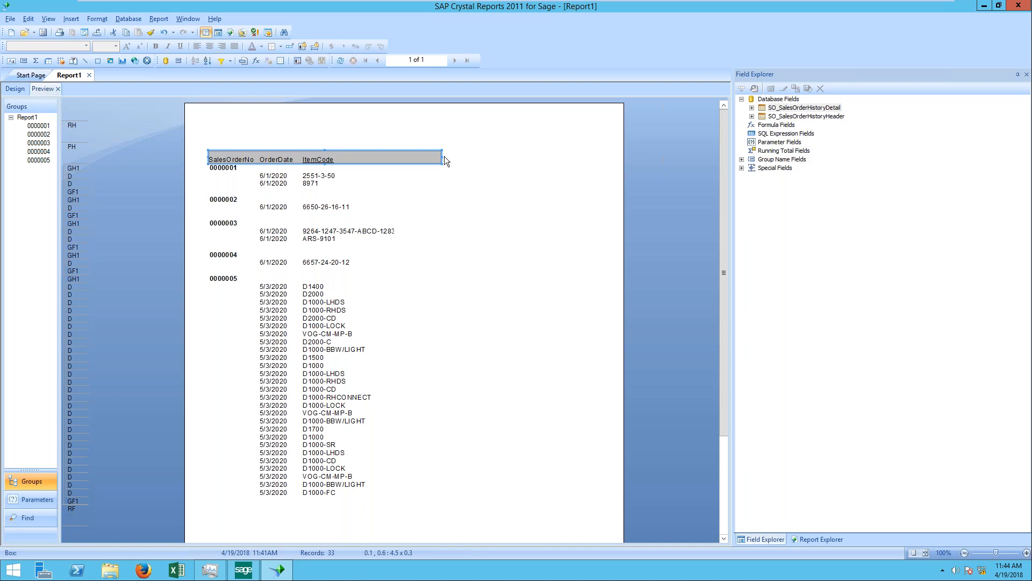
pyautogui.moveTo(442, 156); pyautogui.dragTo(413, 155)
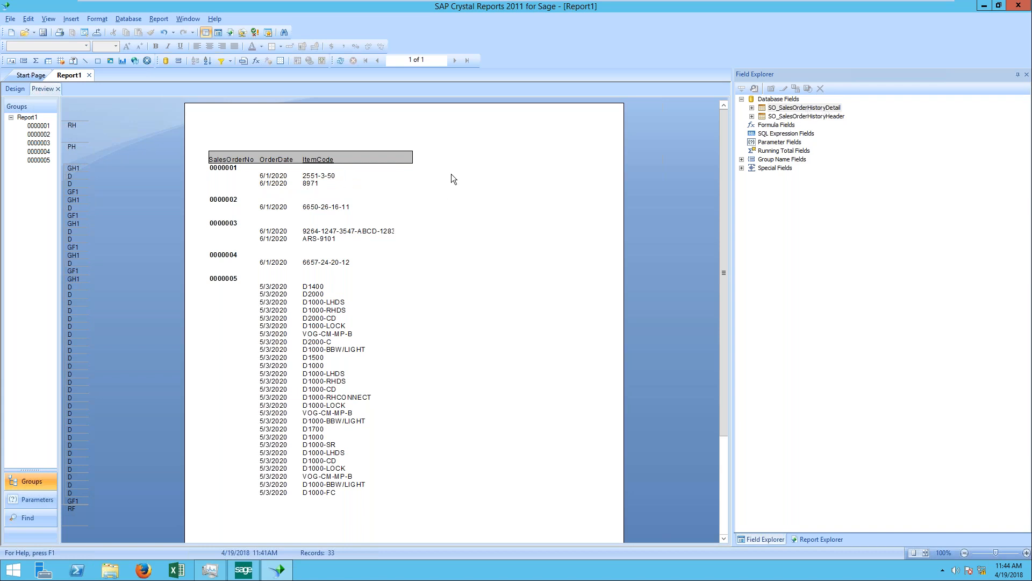
# Step: Start a new subreport named So Open and open the report wizard for it
pyautogui.click(67, 18)
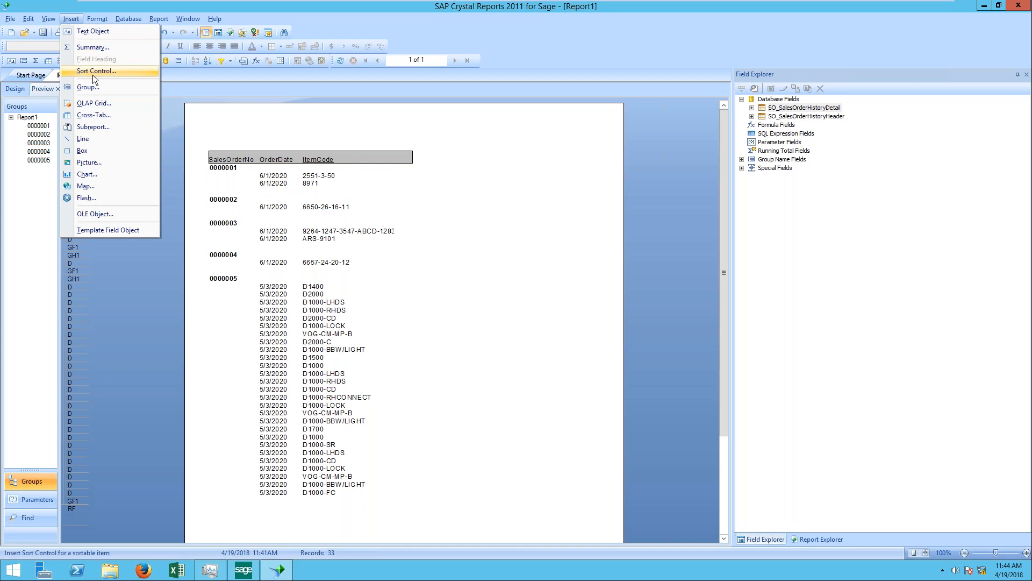
pyautogui.click(92, 128)
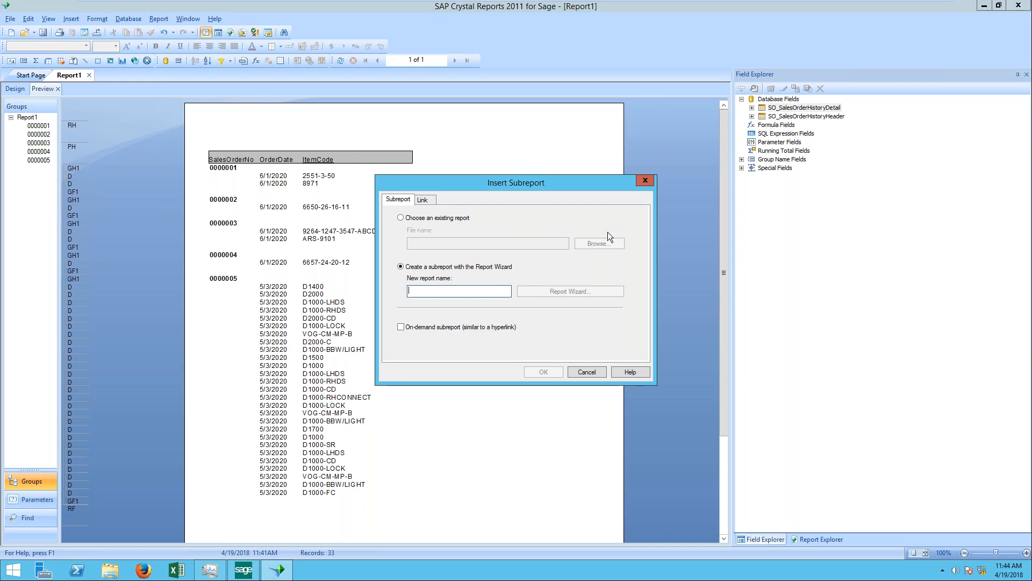
pyautogui.write('So')
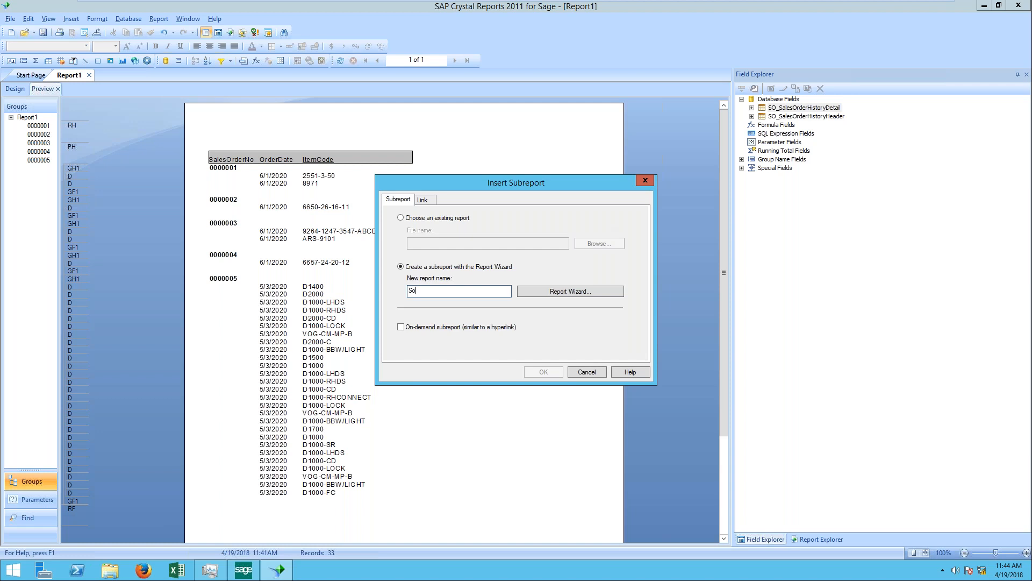
pyautogui.write(' Open')
pyautogui.press('Tab')
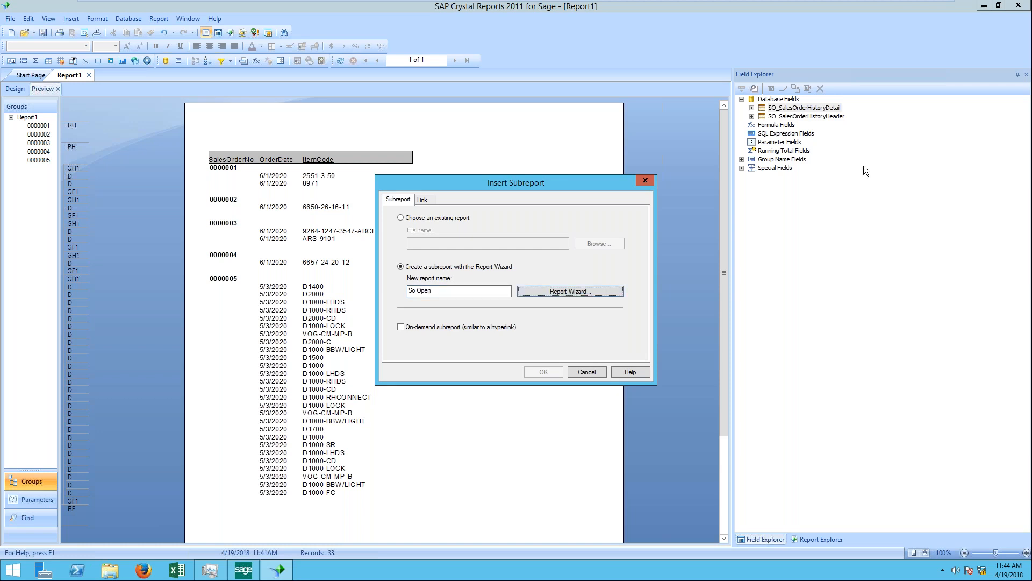
pyautogui.click(614, 295)
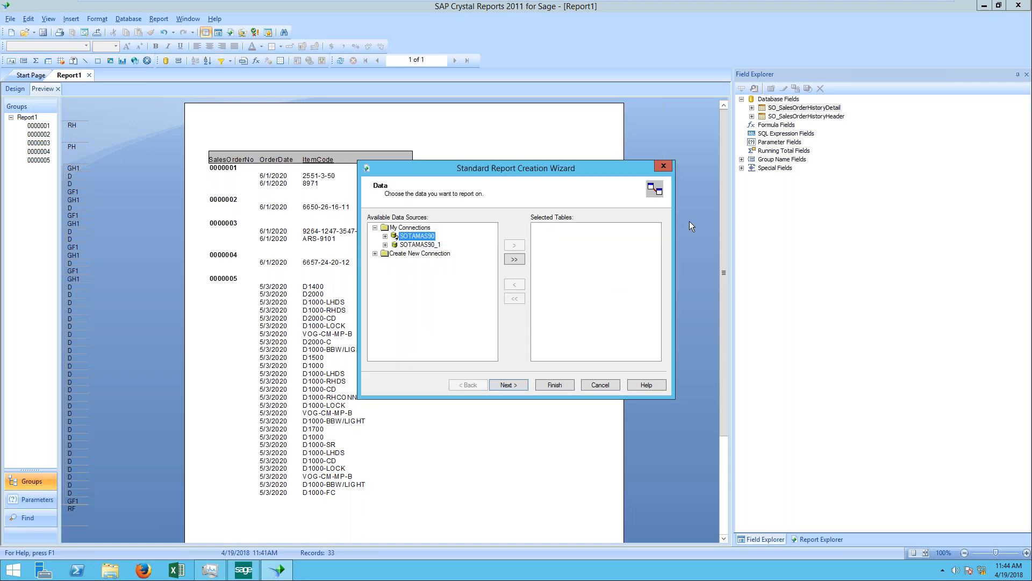
# Step: Add the SO_SalesOrderHeader and SO_SalesOrderDetail tables from SOTAMAS90 to the subreport and accept their automatic link
pyautogui.doubleClick(432, 237)
pyautogui.click(440, 279)
pyautogui.press('s')
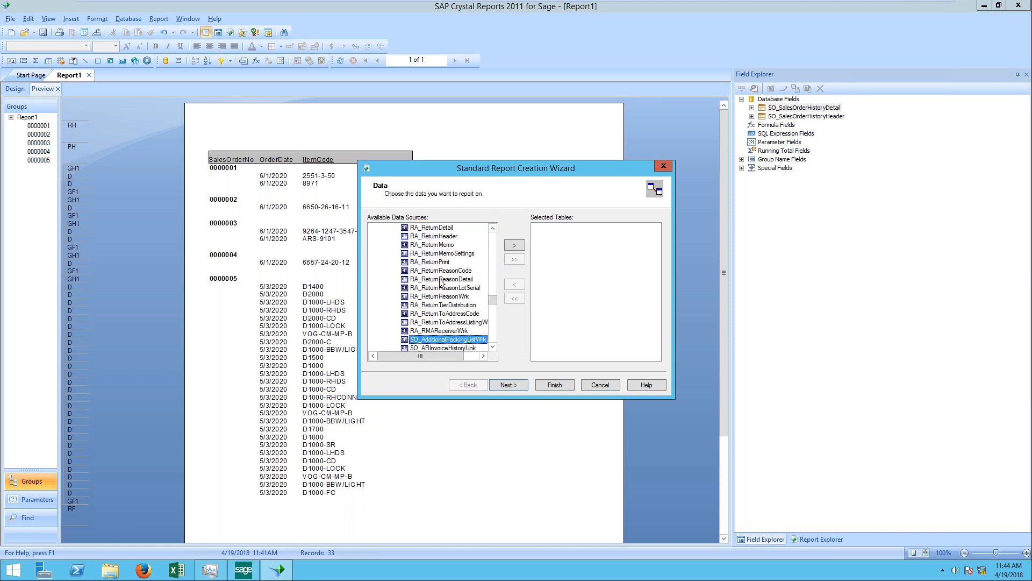
pyautogui.scroll(-10, 441, 283)
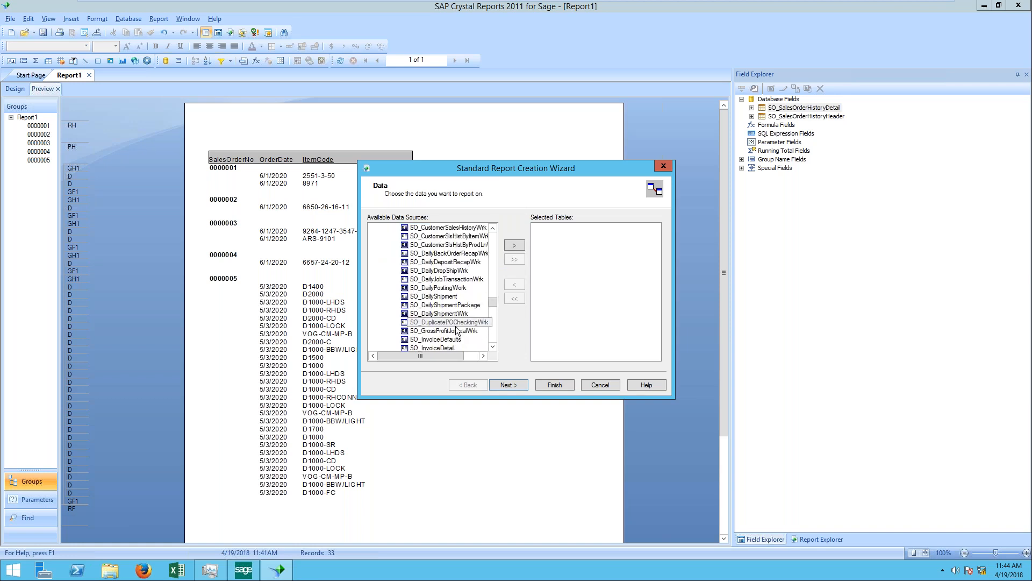
pyautogui.scroll(-6, 457, 330)
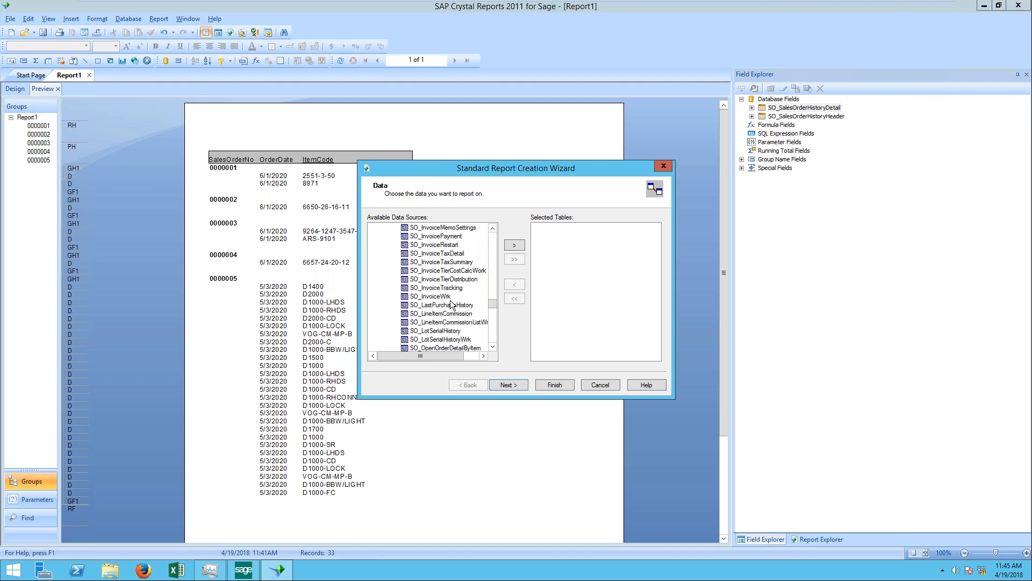
pyautogui.scroll(-1, 453, 303)
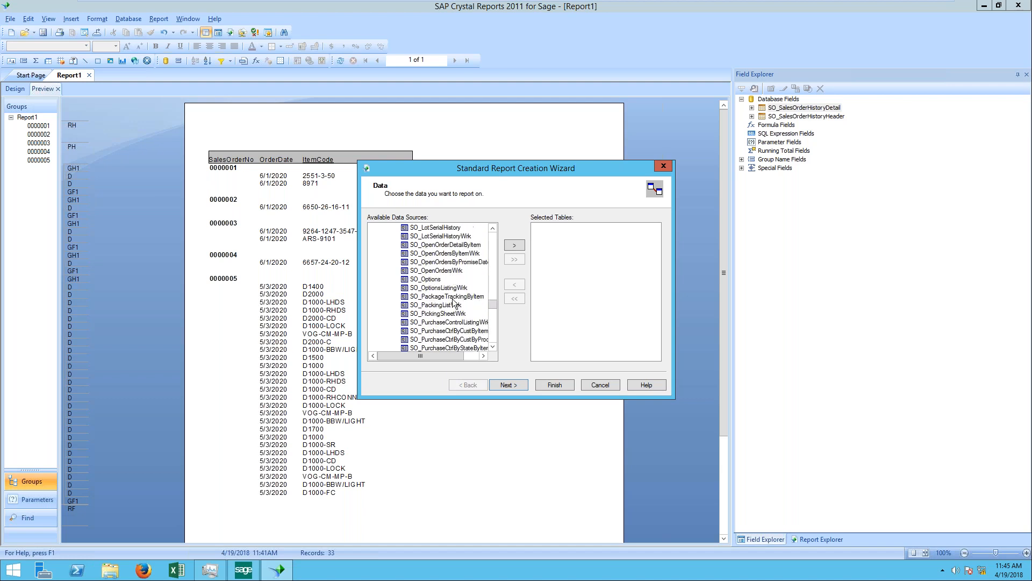
pyautogui.scroll(-3, 454, 302)
pyautogui.scroll(-3, 454, 304)
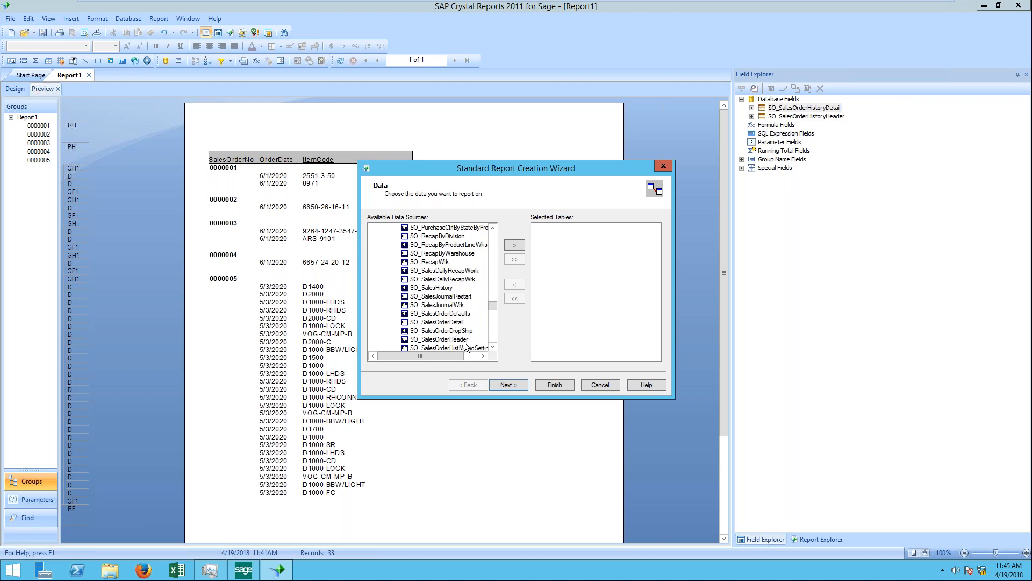
pyautogui.doubleClick(464, 340)
pyautogui.click(464, 324)
pyautogui.doubleClick(464, 323)
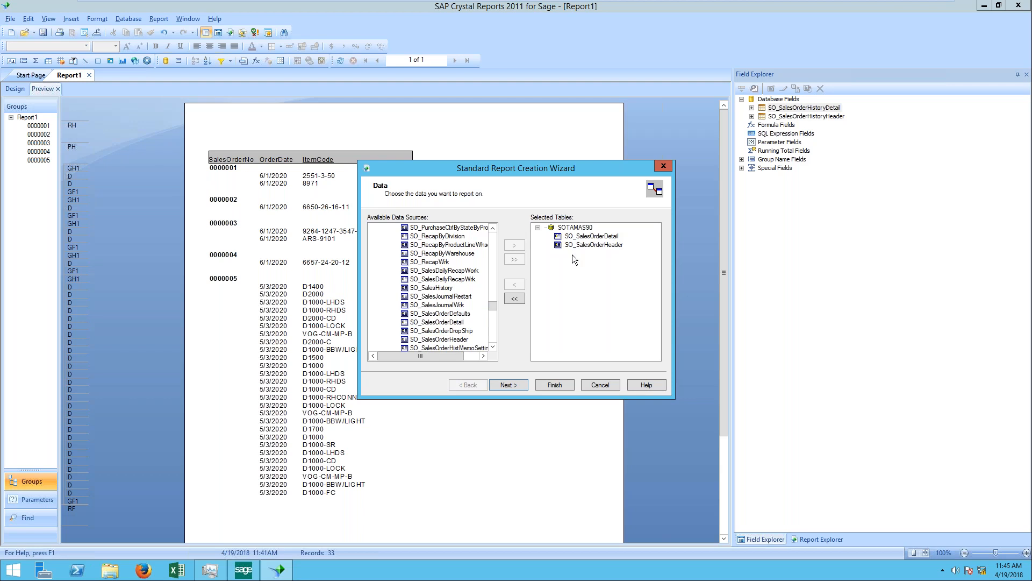
pyautogui.click(509, 385)
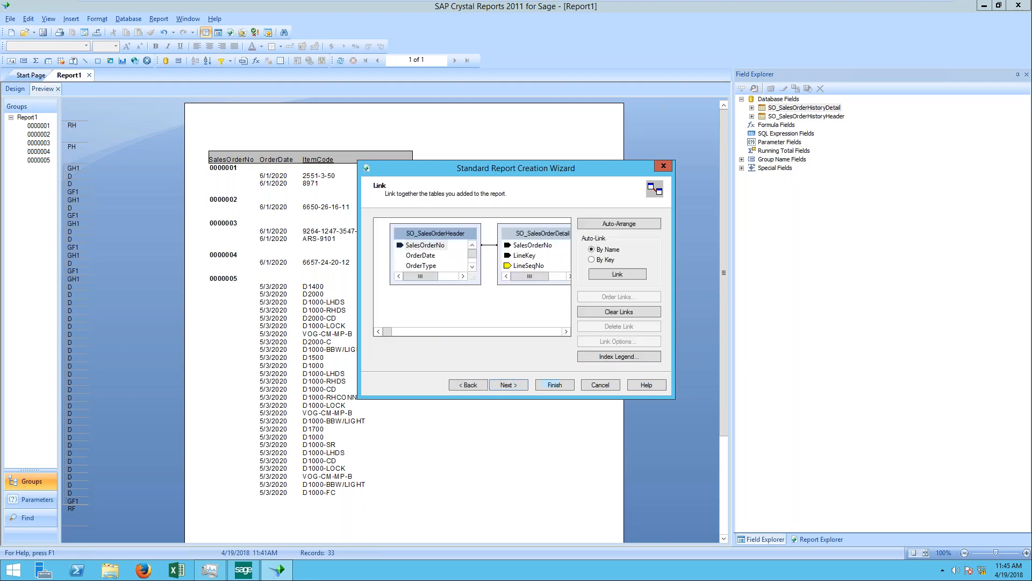
pyautogui.click(519, 385)
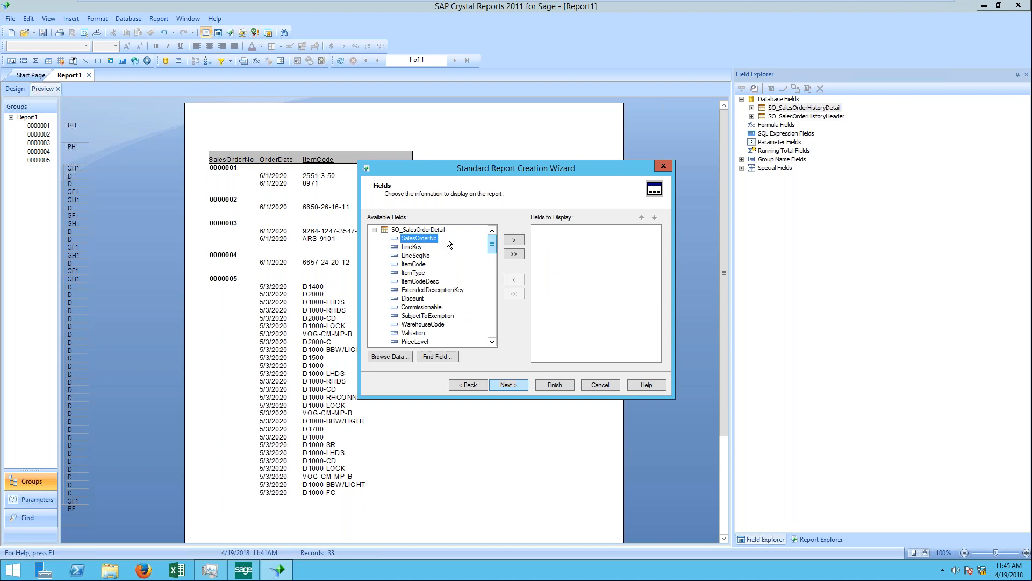
# Step: Choose SalesOrderNo and ItemCode from SO_SalesOrderDetail and OrderDate from SO_SalesOrderHeader as the subreport's display fields
pyautogui.click(521, 240)
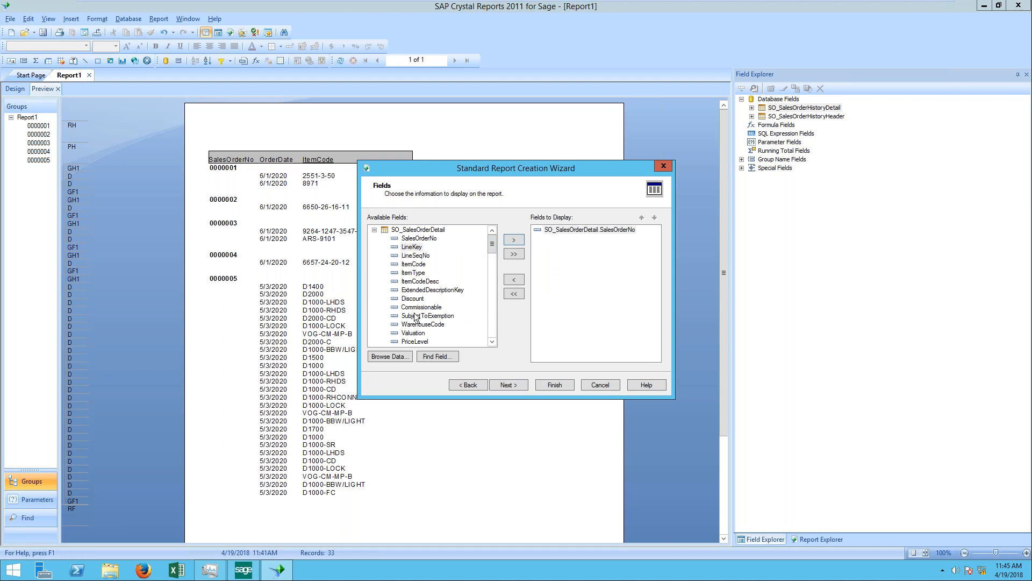
pyautogui.moveTo(488, 244); pyautogui.dragTo(496, 257)
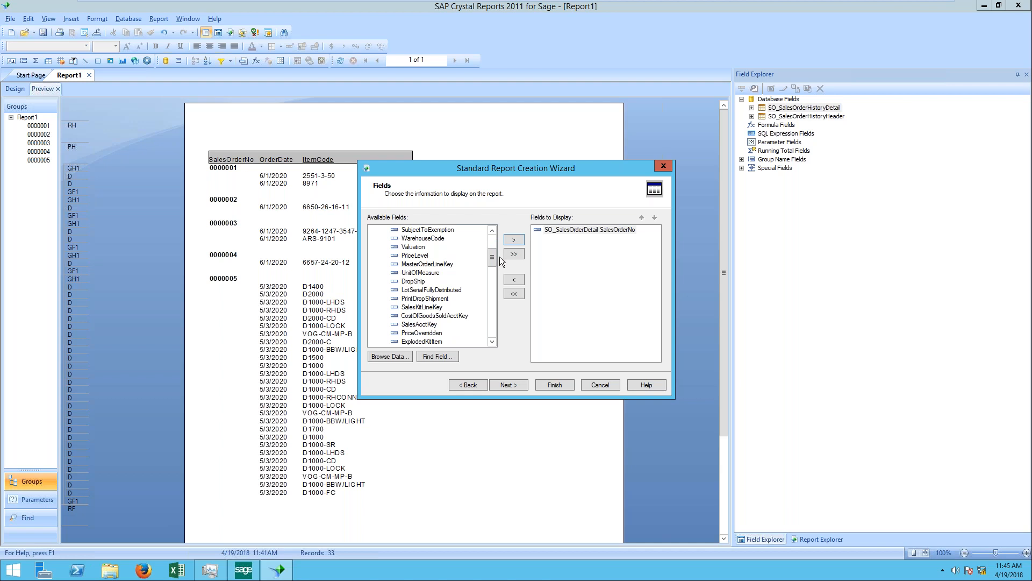
pyautogui.scroll(4, 416, 254)
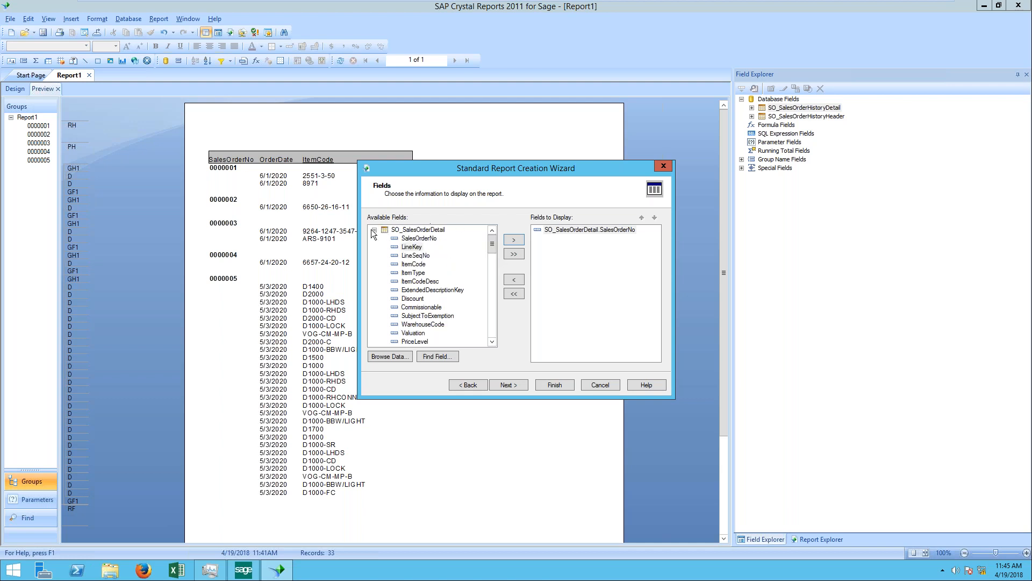
pyautogui.click(422, 264)
pyautogui.click(514, 242)
pyautogui.click(375, 229)
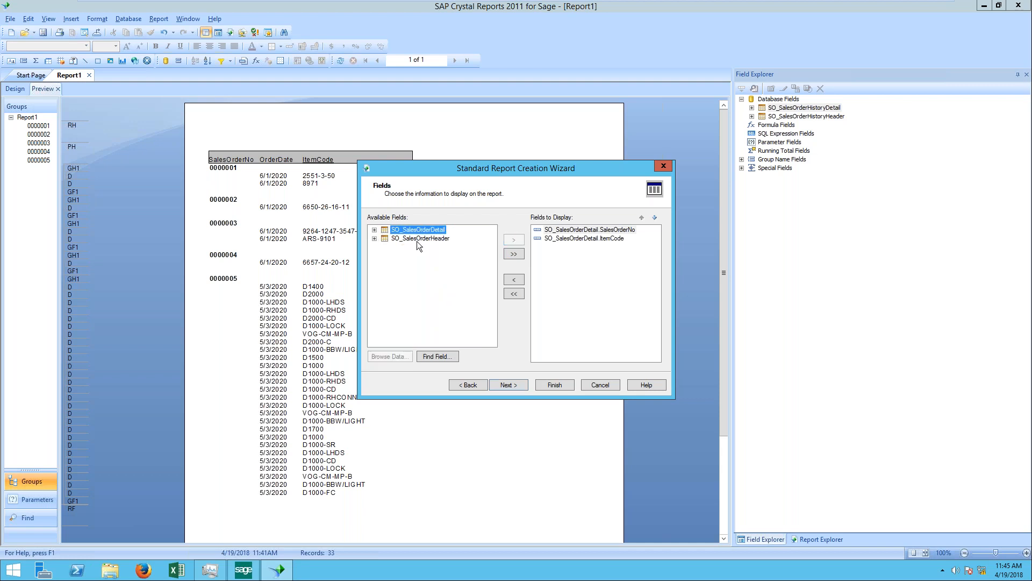
pyautogui.doubleClick(417, 238)
pyautogui.doubleClick(417, 247)
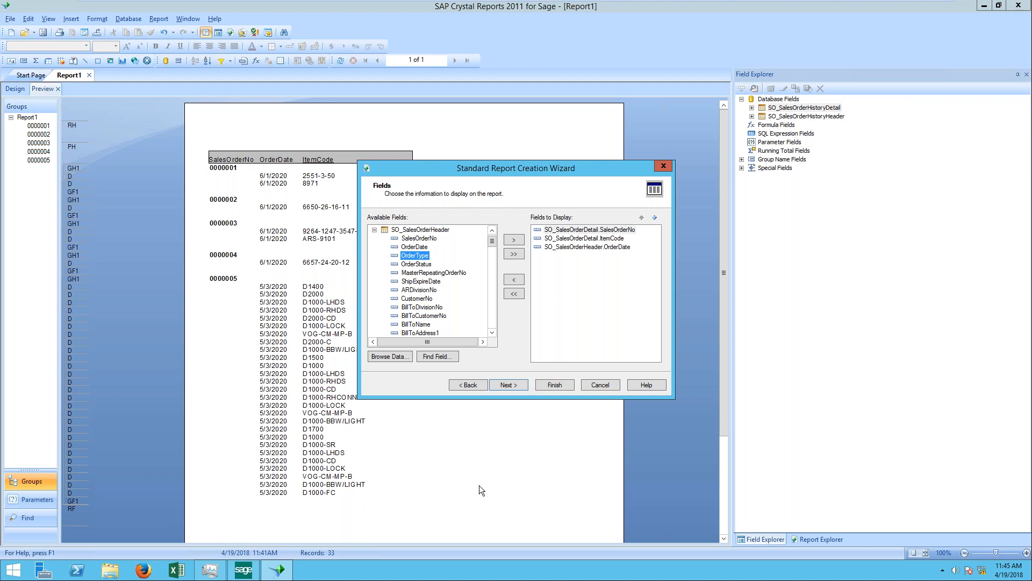
# Step: Group the subreport by SO_SalesOrderDetail.SalesOrderNo in ascending order without adding any record filter
pyautogui.click(507, 385)
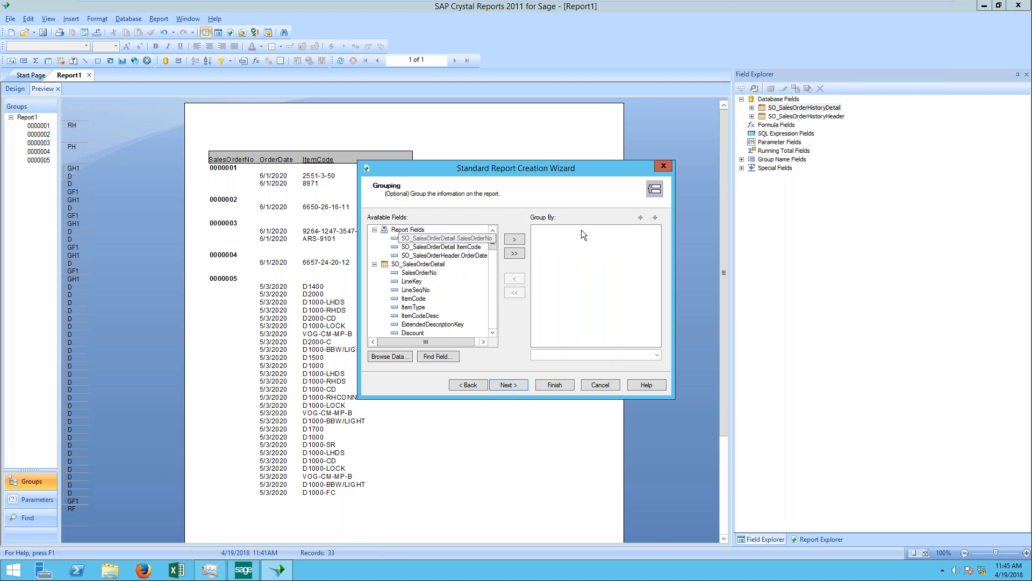
pyautogui.click(513, 240)
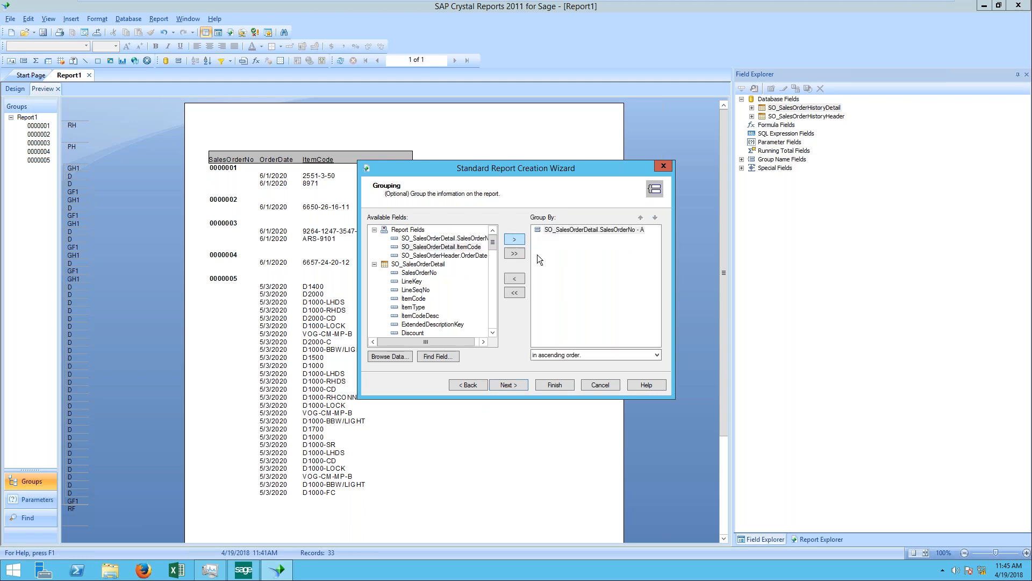
pyautogui.click(508, 385)
pyautogui.click(513, 386)
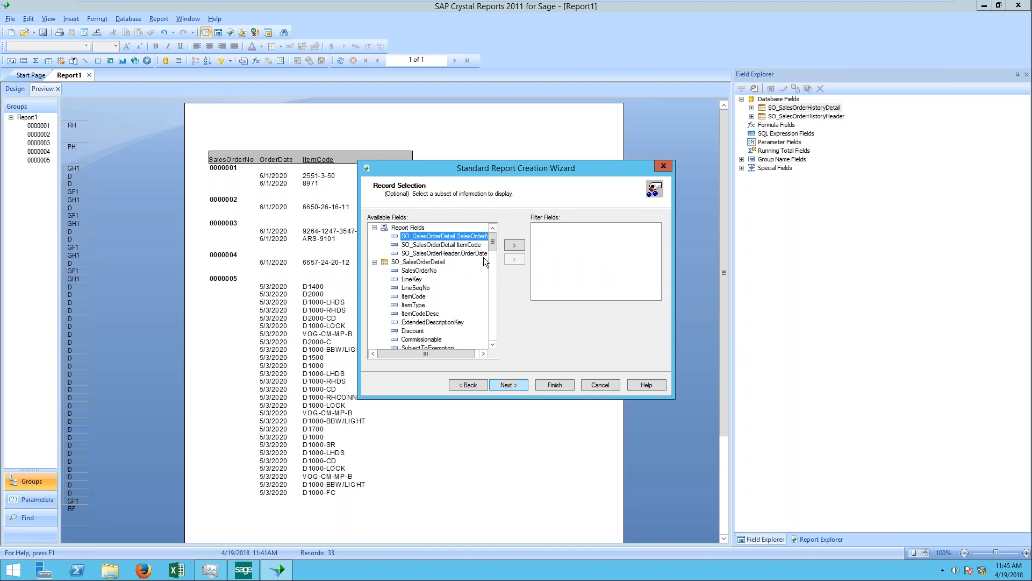
pyautogui.click(518, 386)
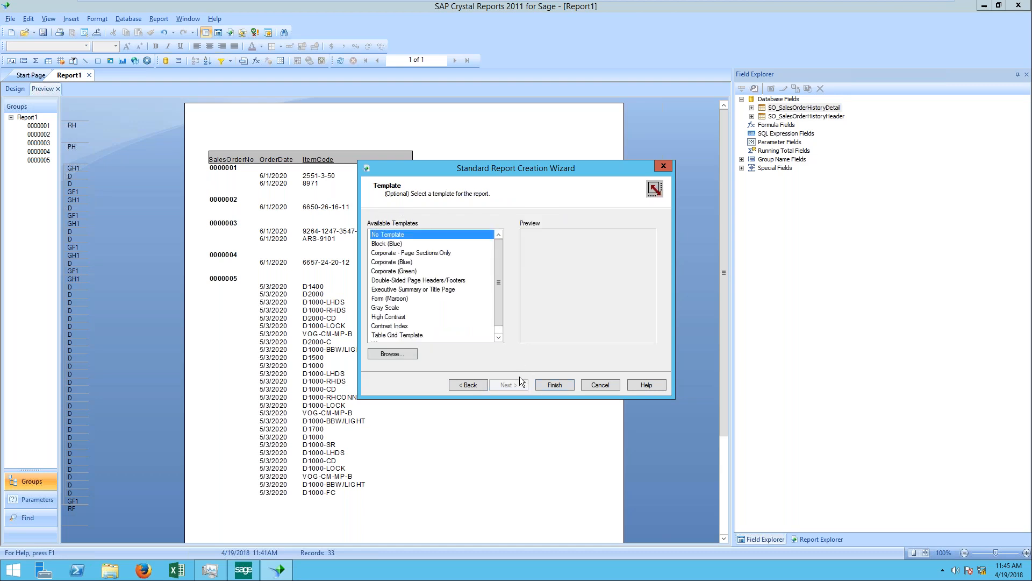
# Step: Finish the wizard with no template and place the So Open subreport in the Details section, beside the first order line's ItemCode
pyautogui.click(555, 385)
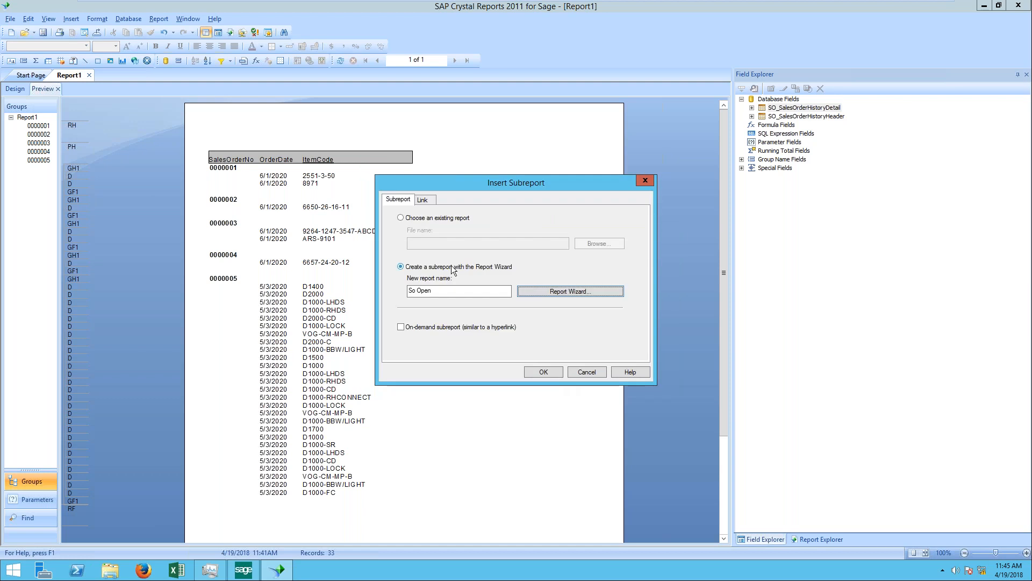
pyautogui.click(543, 371)
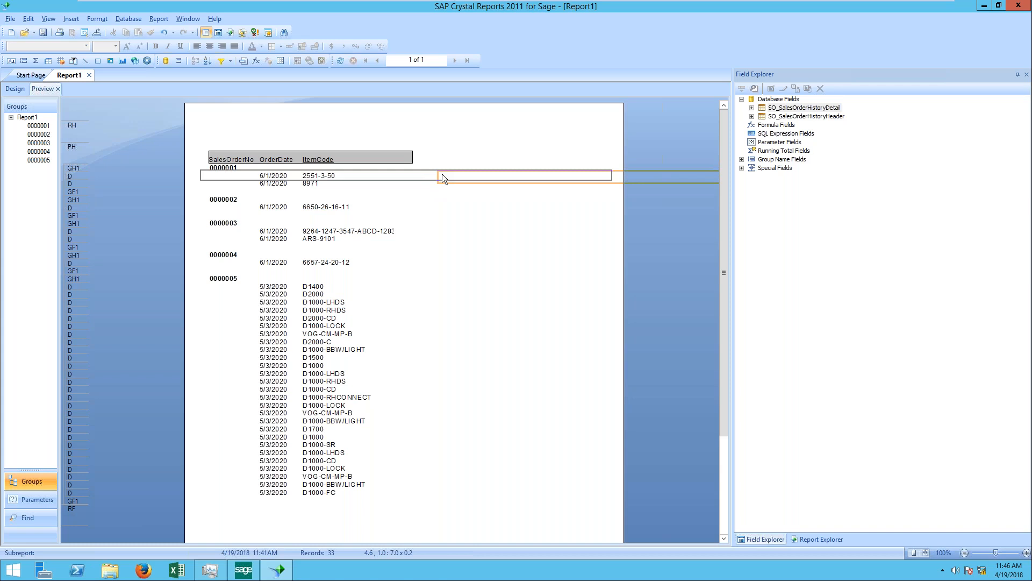
pyautogui.click(442, 173)
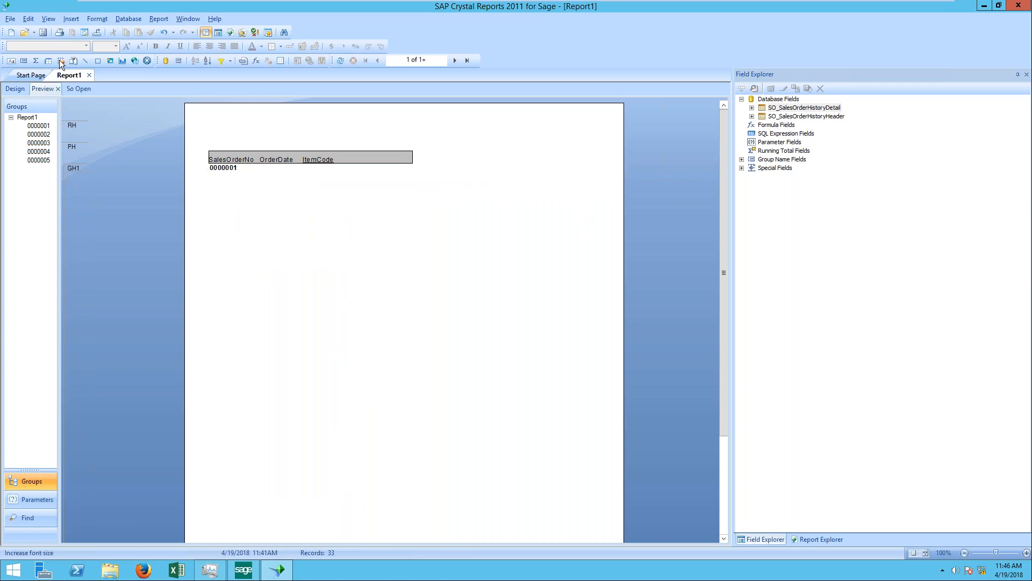
# Step: Compare the main report's design layout and preview with the section layout of the So Open subreport
pyautogui.click(16, 88)
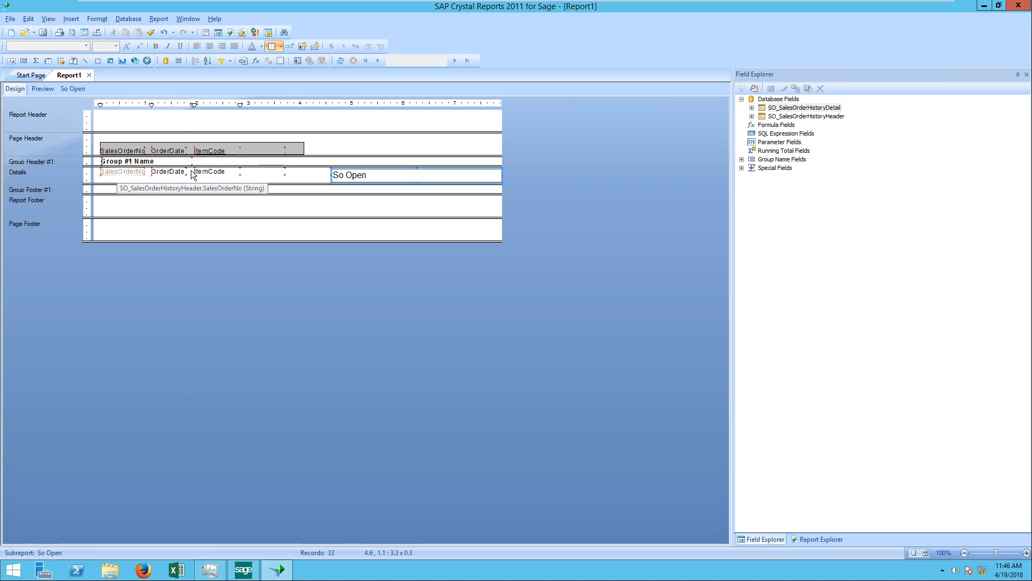
pyautogui.click(43, 89)
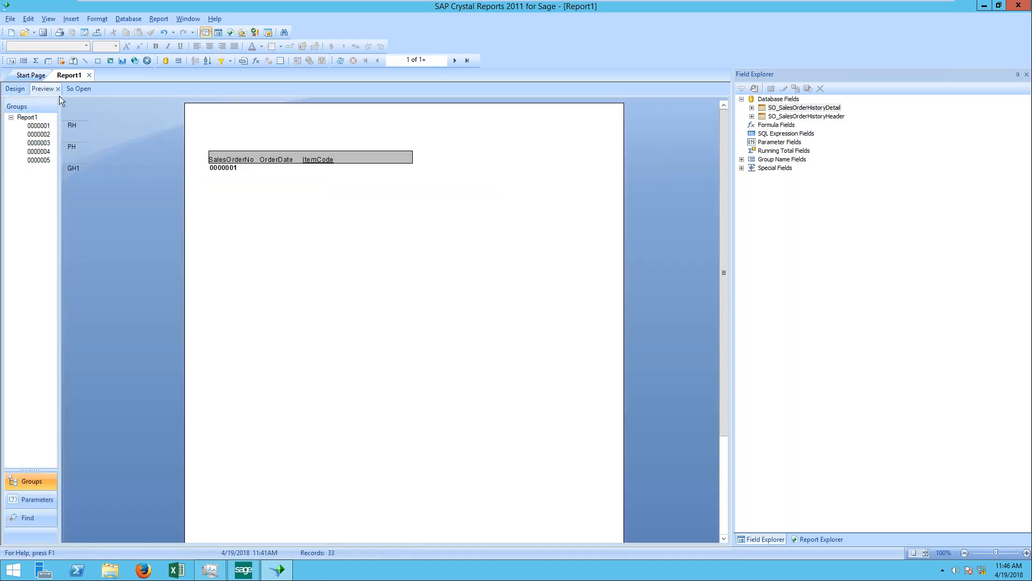
pyautogui.click(75, 89)
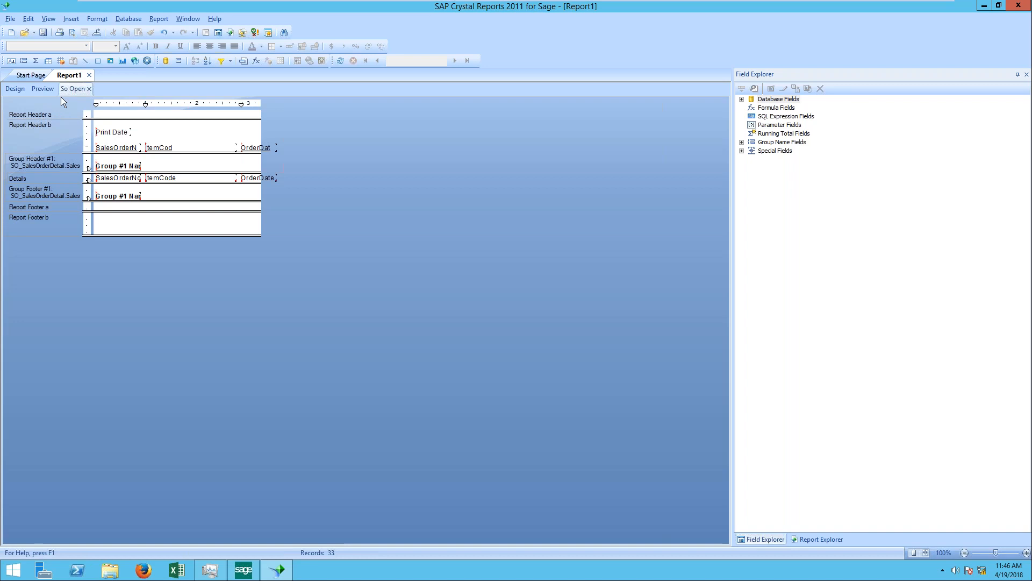
pyautogui.click(23, 92)
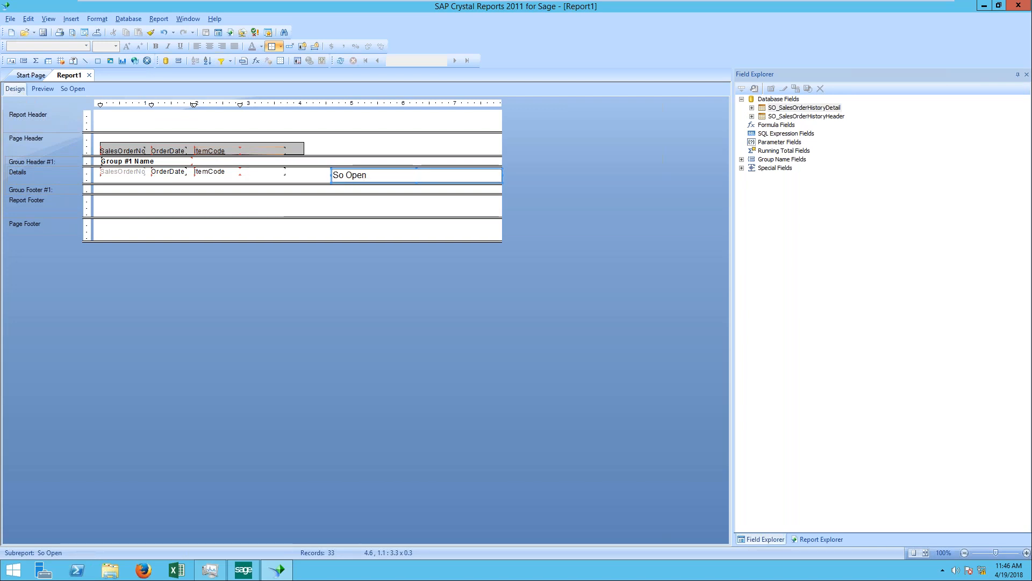
pyautogui.click(79, 88)
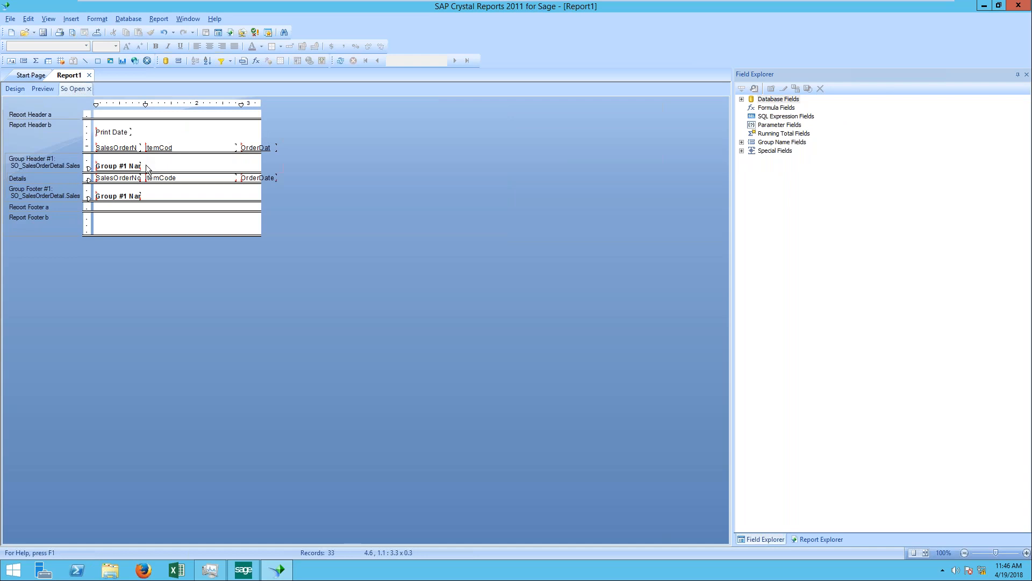
pyautogui.click(15, 88)
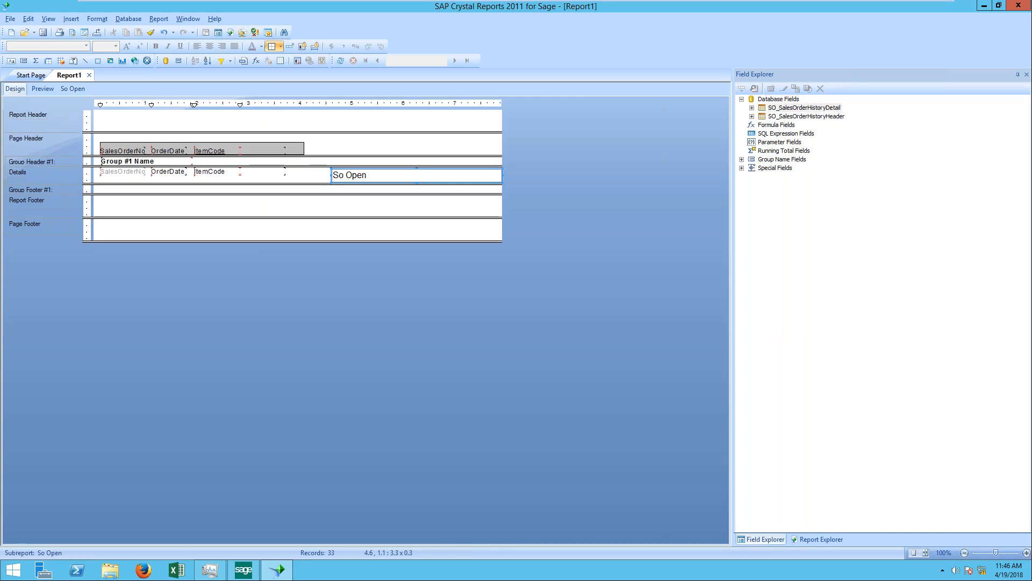
pyautogui.click(43, 89)
pyautogui.click(82, 89)
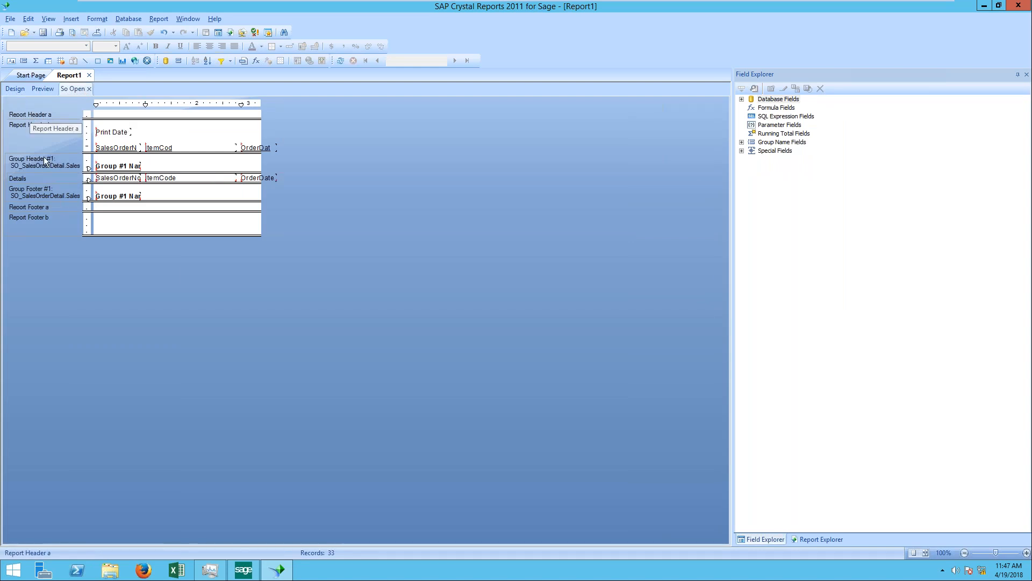
pyautogui.click(18, 88)
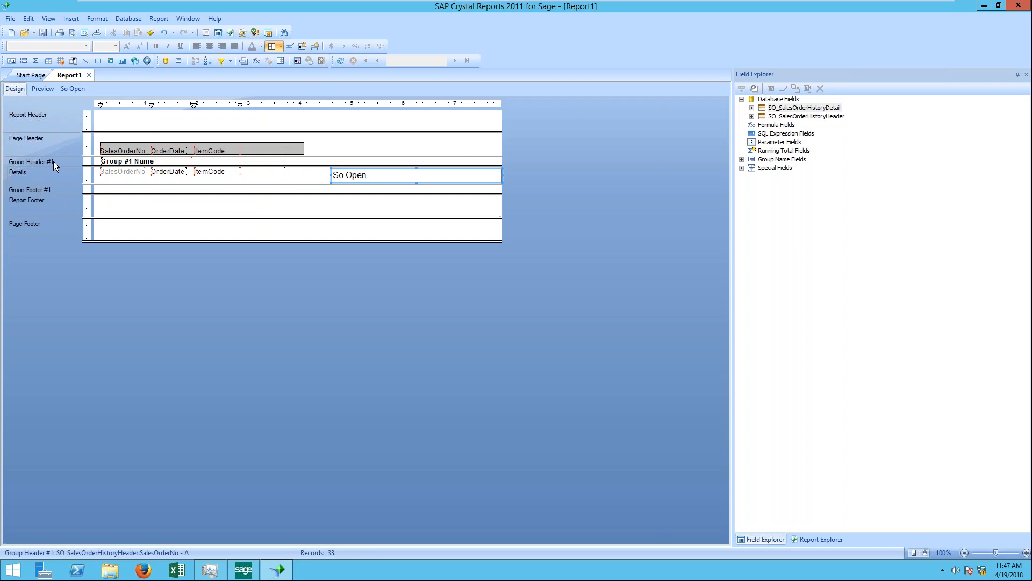
pyautogui.click(45, 90)
# Step: Delete the SalesOrderNo group from the So Open subreport and preview the main report
pyautogui.click(79, 90)
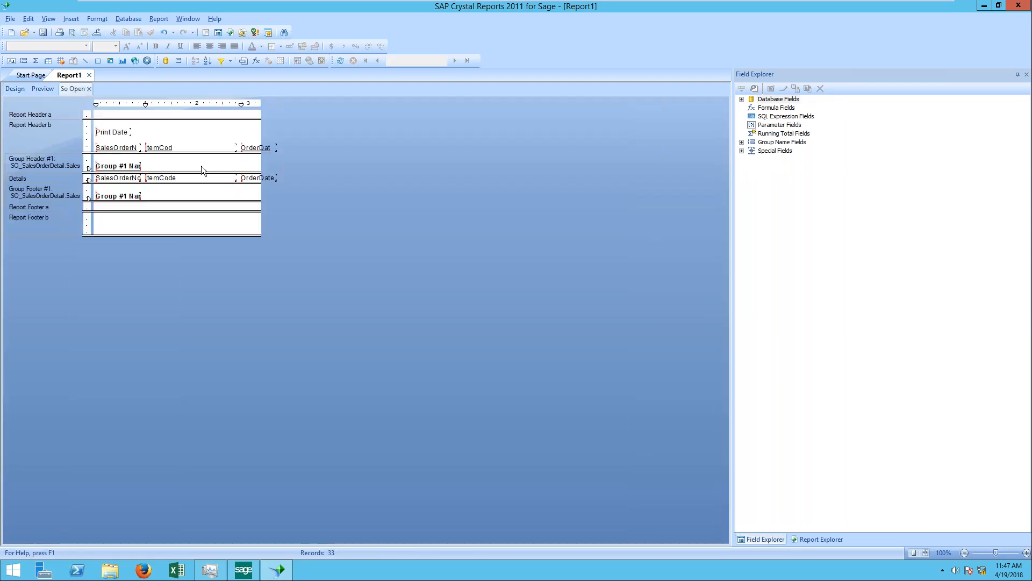
pyautogui.rightClick(56, 160)
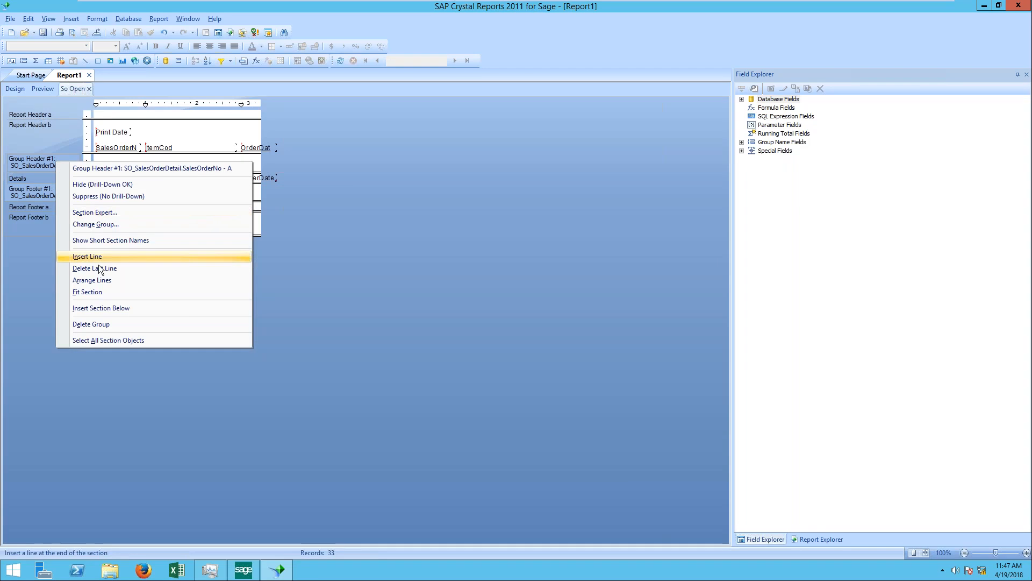
pyautogui.click(130, 324)
pyautogui.click(43, 88)
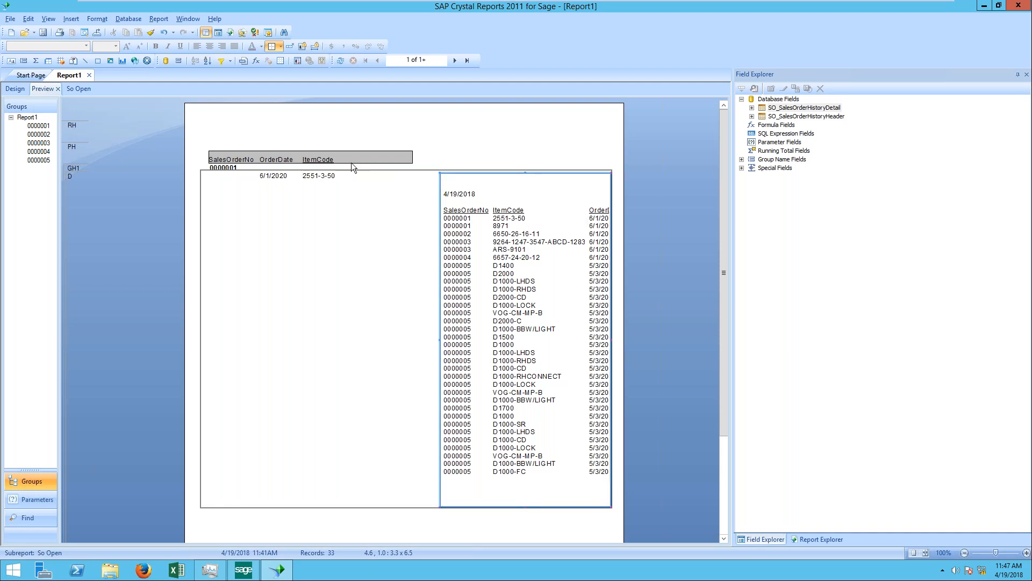
# Step: Add the container report's SO_SalesOrderHistoryHeader.SalesOrderNo as the link field for the So Open subreport
pyautogui.click(349, 190)
pyautogui.rightClick(451, 183)
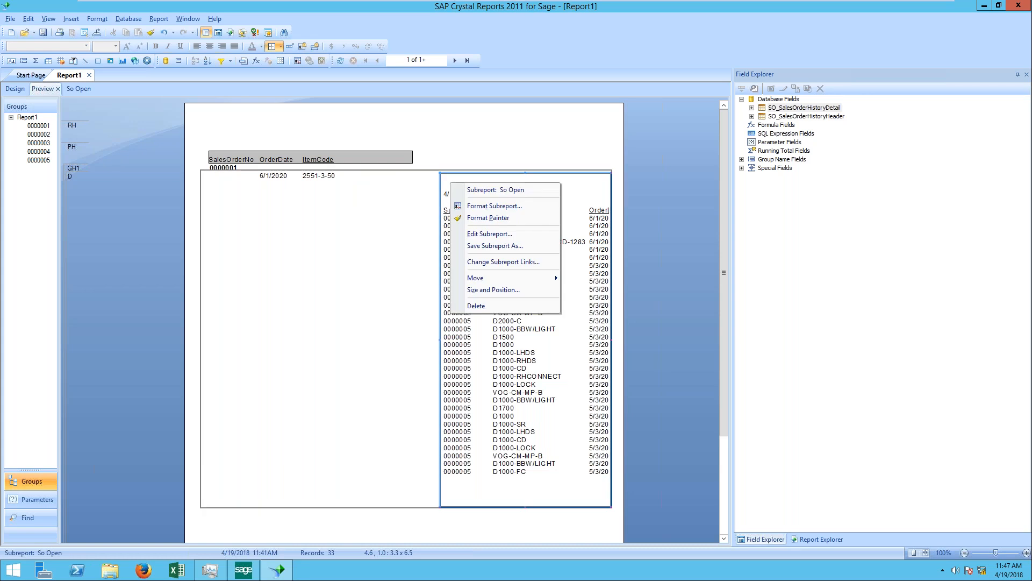
pyautogui.click(529, 264)
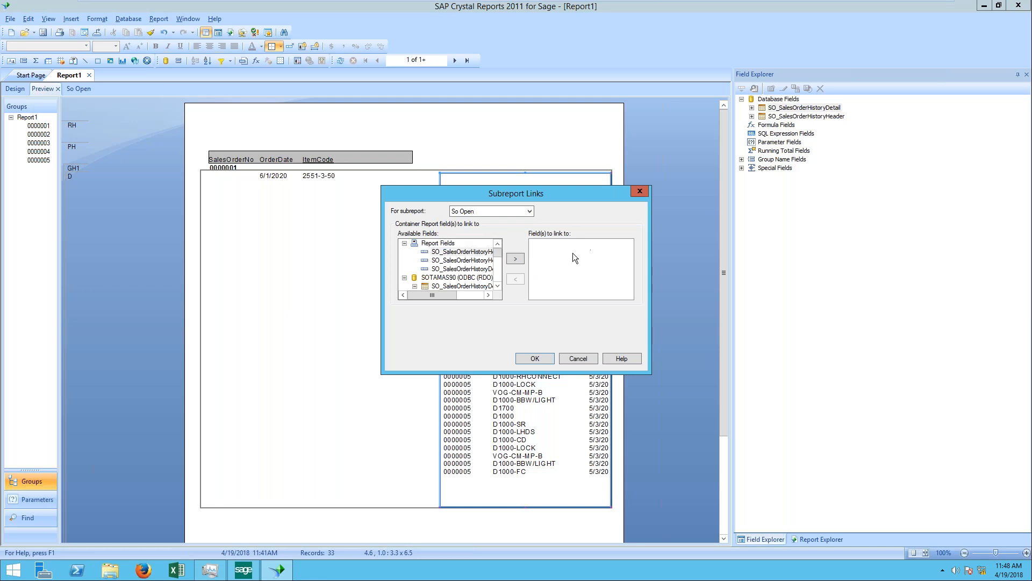
pyautogui.click(482, 253)
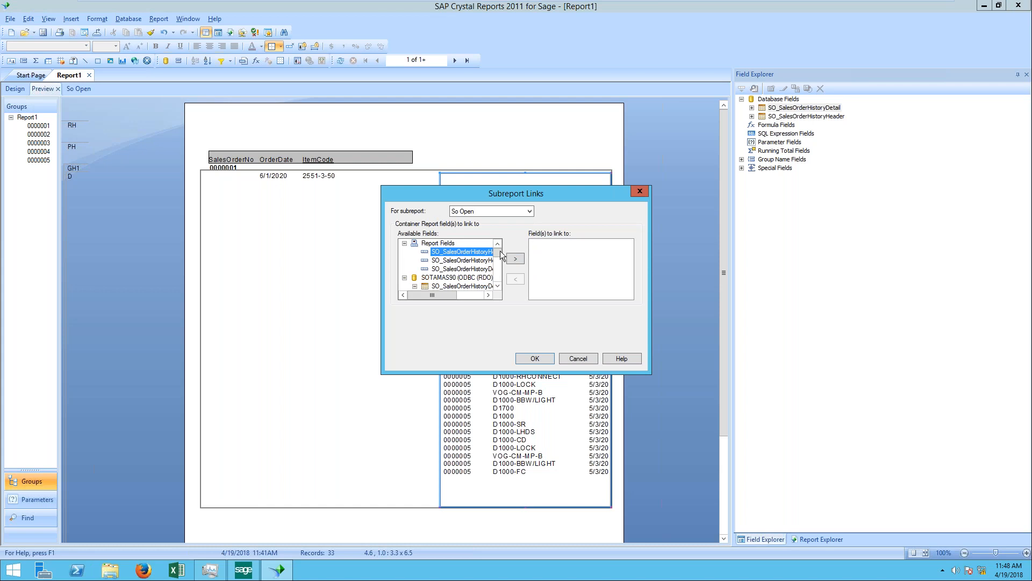
pyautogui.click(489, 295)
pyautogui.click(489, 295)
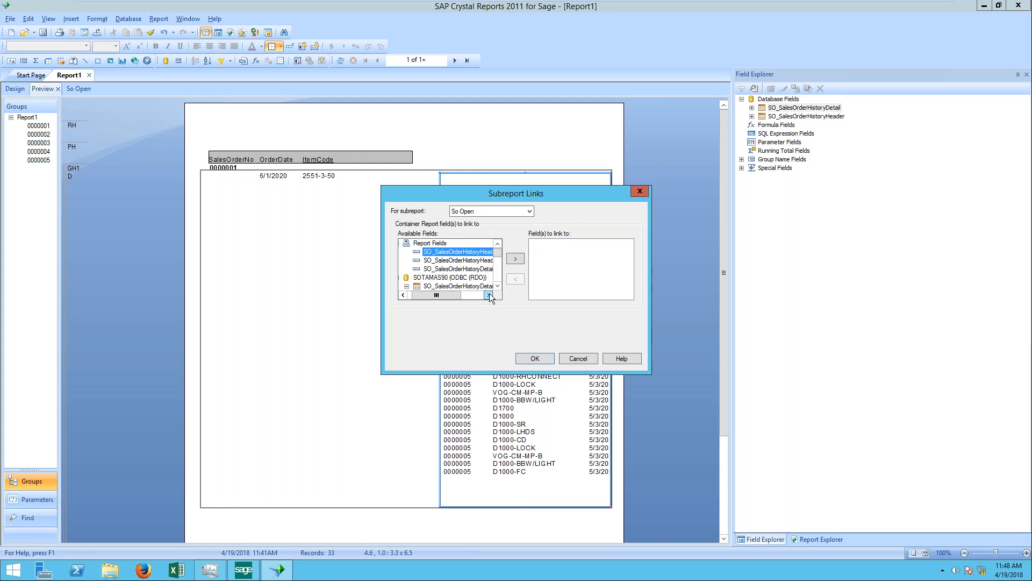
pyautogui.click(490, 295)
pyautogui.click(489, 296)
pyautogui.click(490, 295)
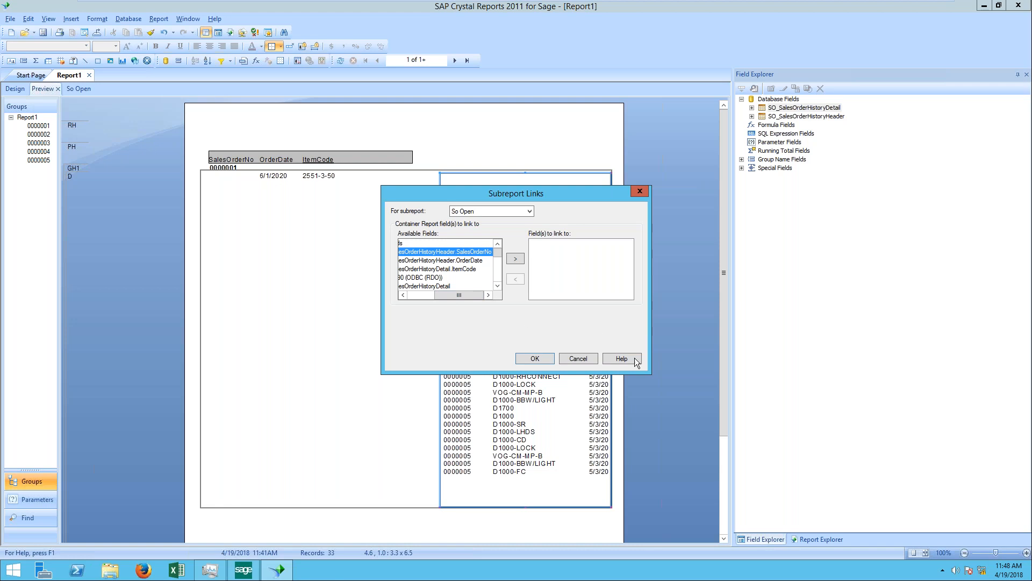
pyautogui.click(414, 295)
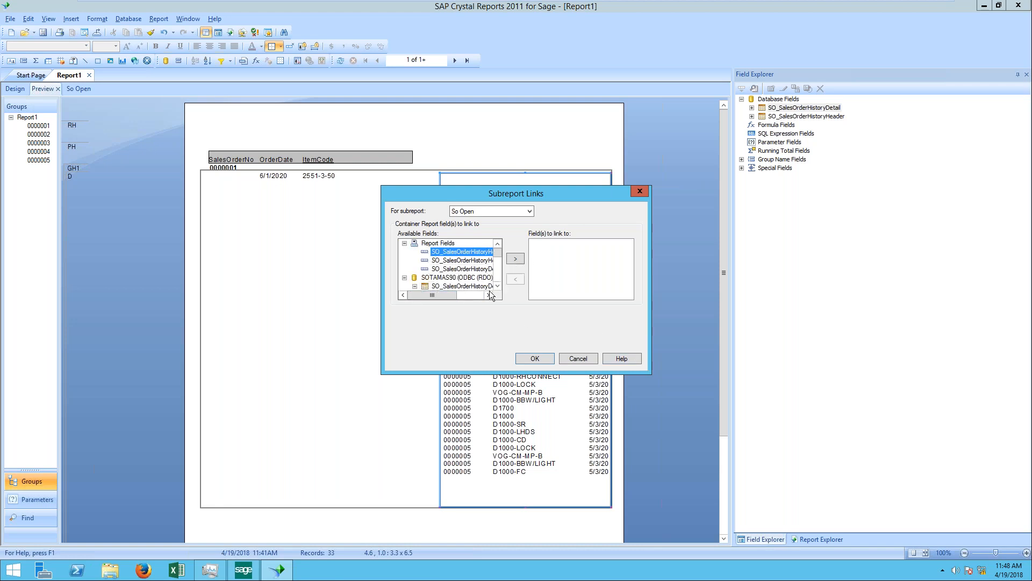
pyautogui.moveTo(498, 253)
pyautogui.mouseDown()
pyautogui.moveTo(500, 282)
pyautogui.moveTo(498, 251)
pyautogui.mouseUp()
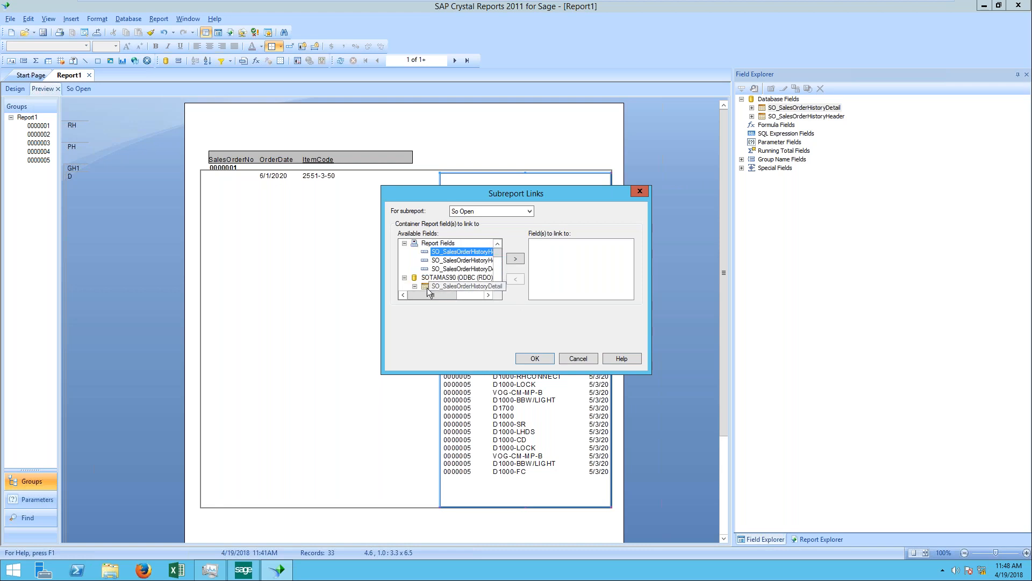
pyautogui.moveTo(431, 296)
pyautogui.mouseDown()
pyautogui.moveTo(453, 298)
pyautogui.moveTo(413, 296)
pyautogui.mouseUp()
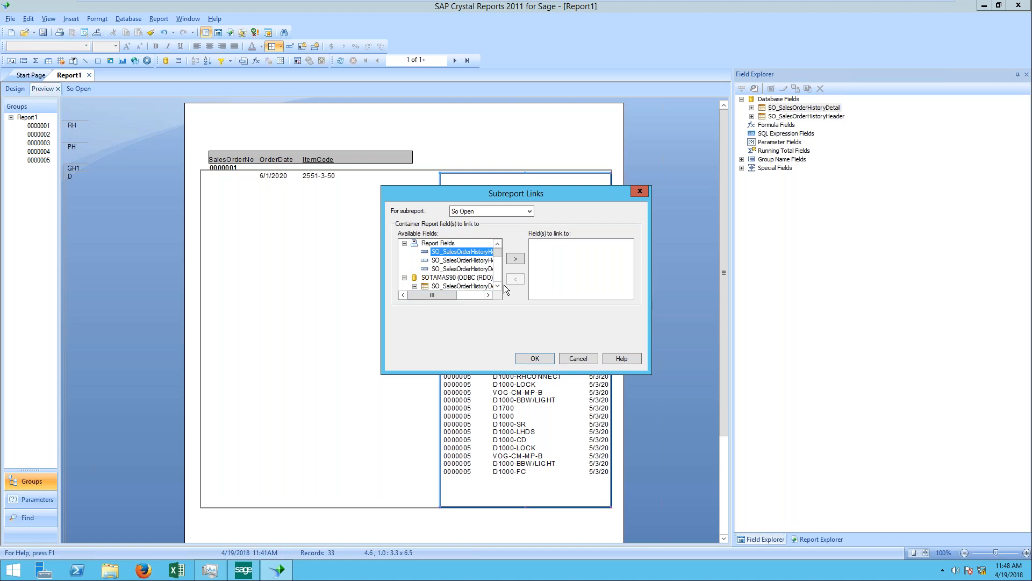
pyautogui.scroll(-10, 499, 278)
pyautogui.scroll(-5, 499, 278)
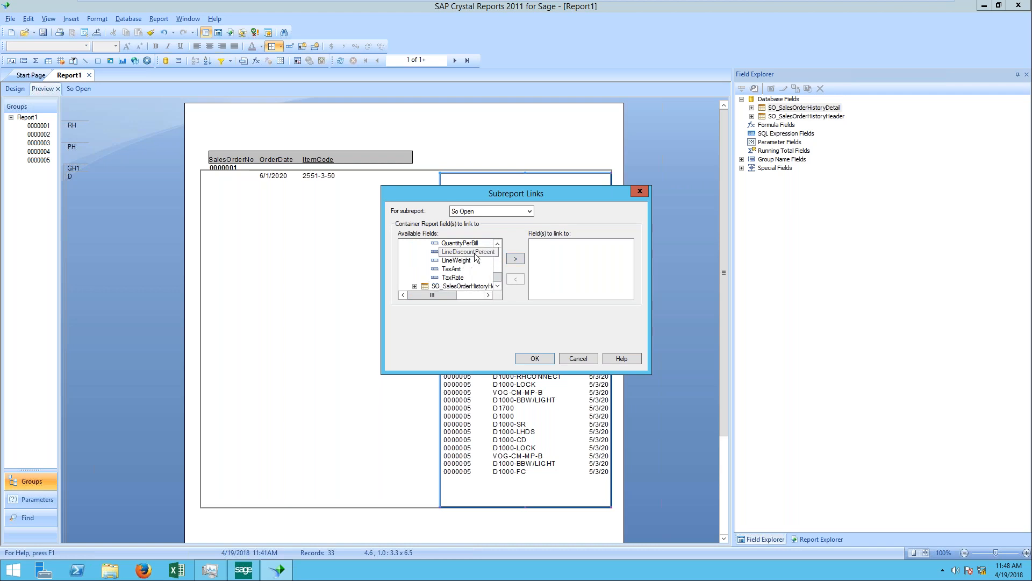
pyautogui.click(475, 286)
pyautogui.moveTo(500, 278); pyautogui.dragTo(498, 251)
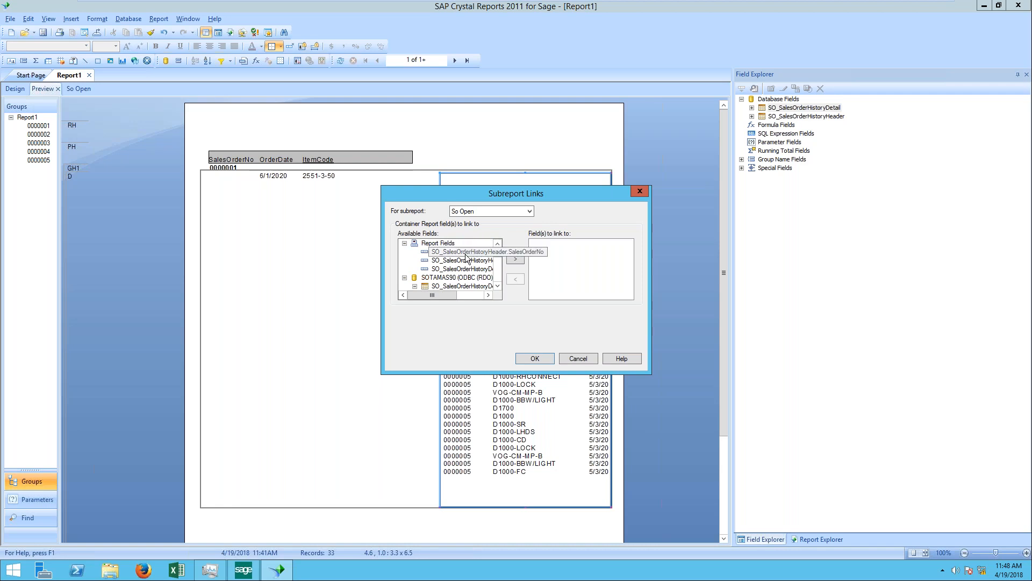
pyautogui.click(437, 252)
pyautogui.click(518, 261)
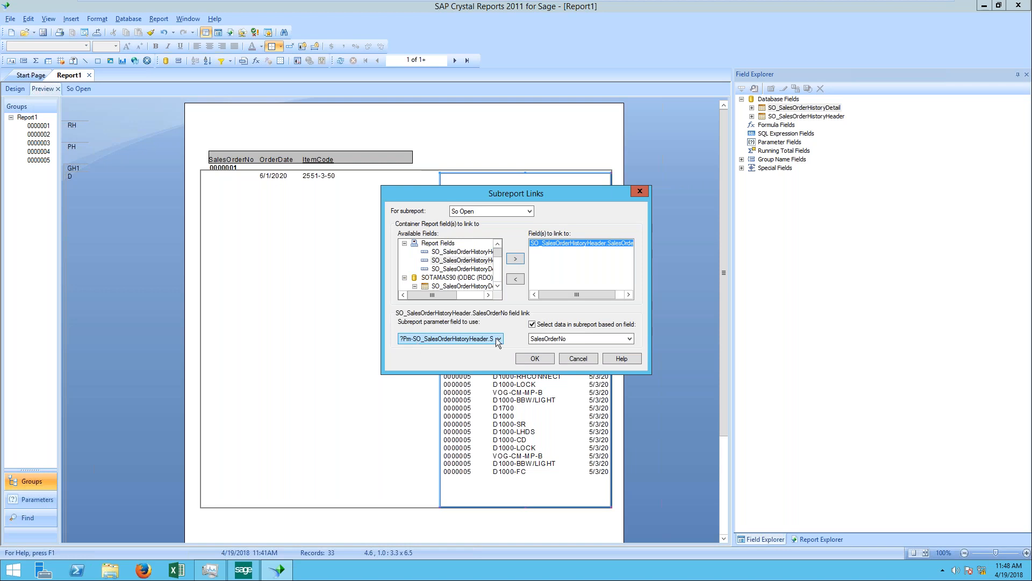
# Step: Keep the subreport data selection based on SalesOrderNo, apply the link and refresh the report data
pyautogui.click(563, 338)
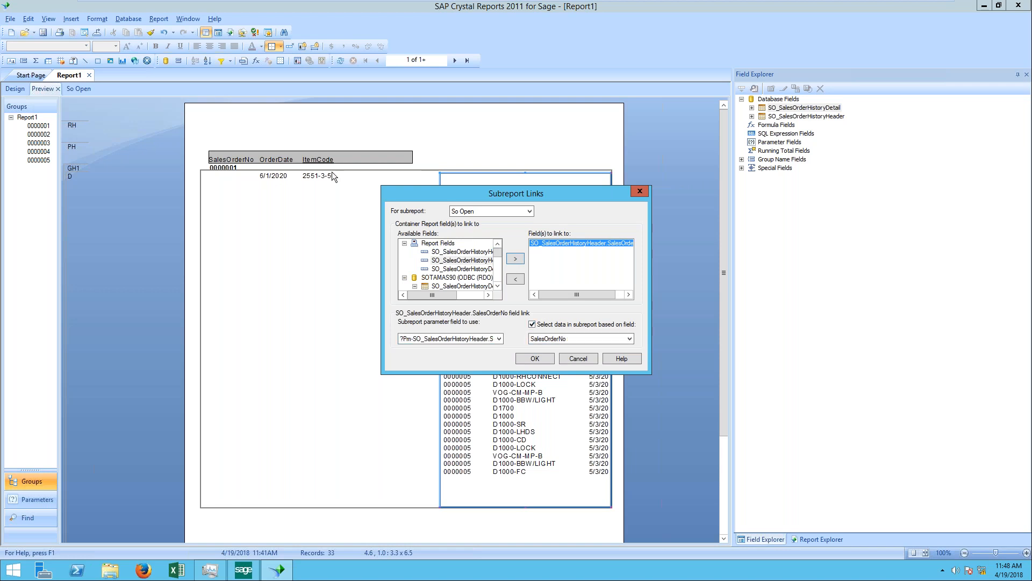
pyautogui.click(631, 337)
pyautogui.click(629, 336)
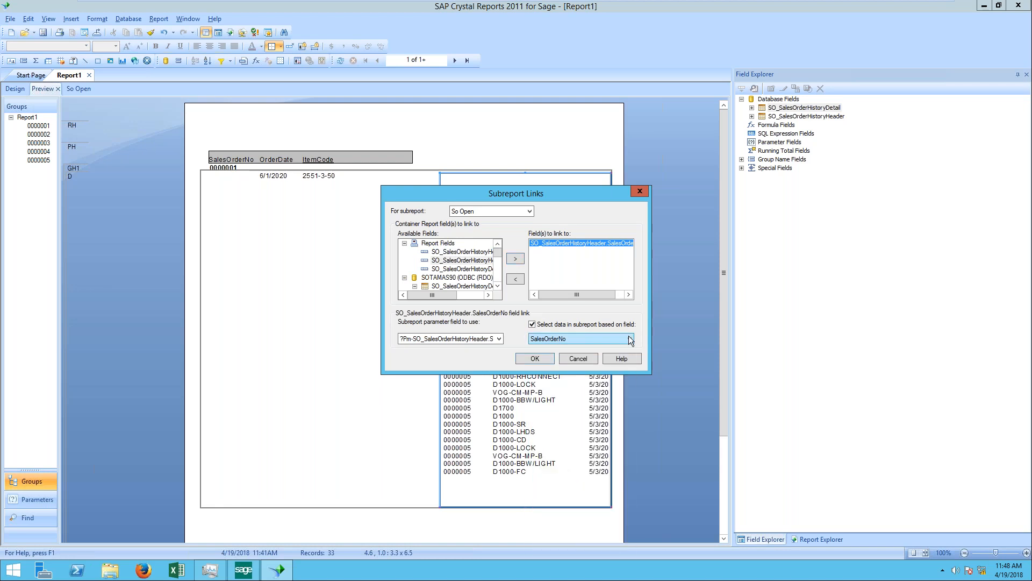
pyautogui.click(540, 357)
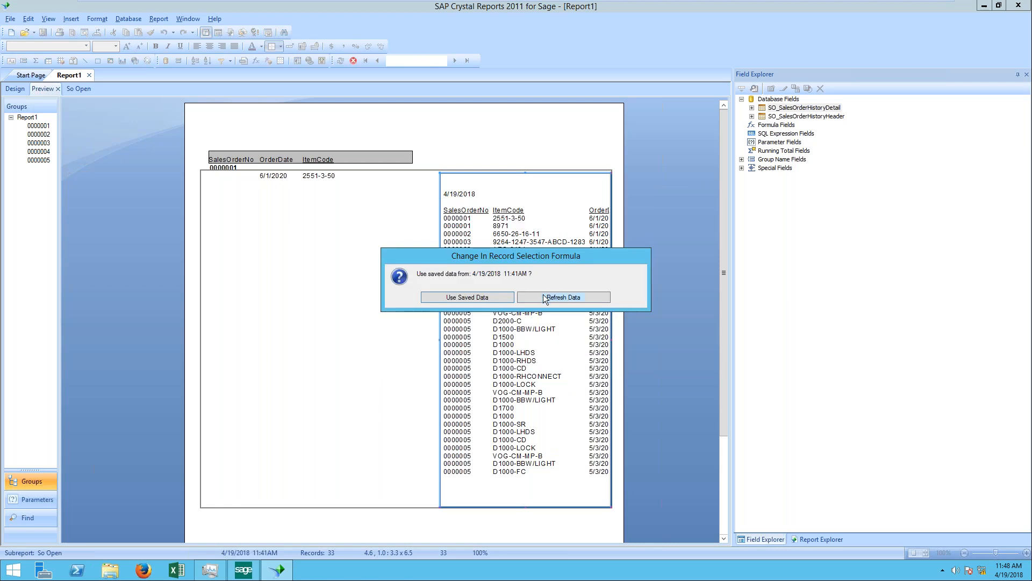
pyautogui.click(575, 298)
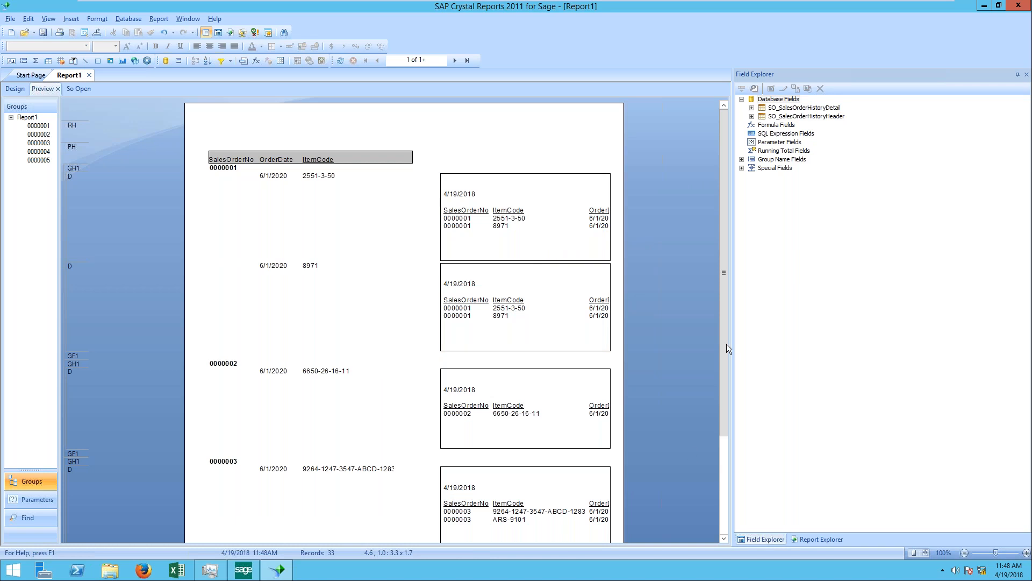
# Step: Compare each order's number, date and item lines in the preview with the lines in its linked So Open subreport
pyautogui.click(226, 168)
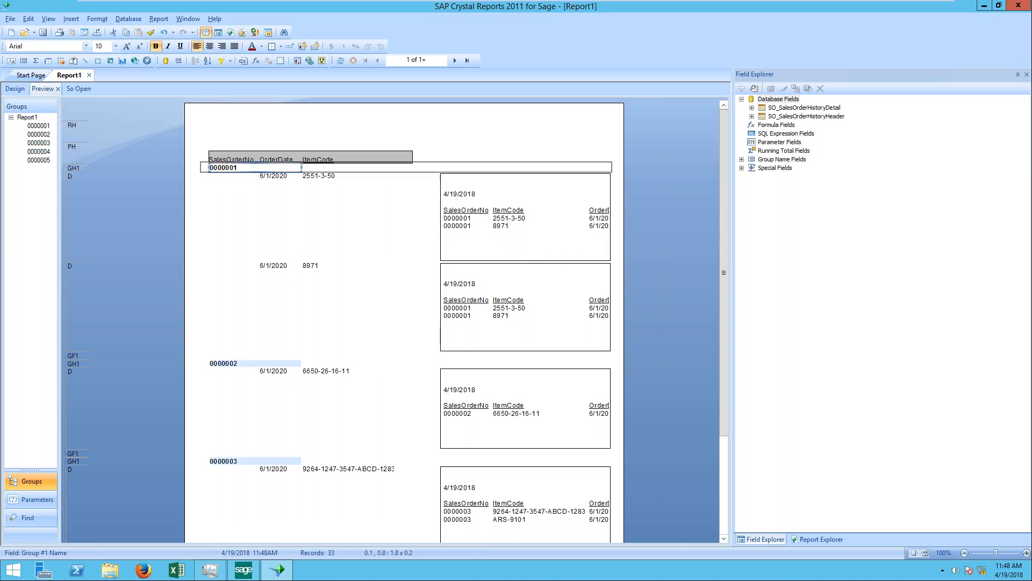
pyautogui.click(279, 178)
pyautogui.click(314, 178)
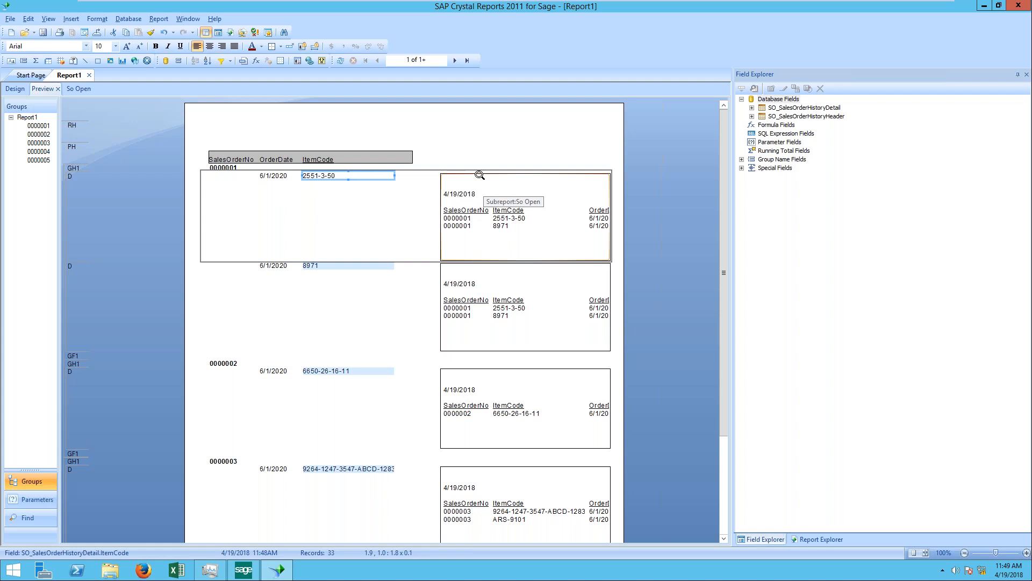
pyautogui.click(466, 220)
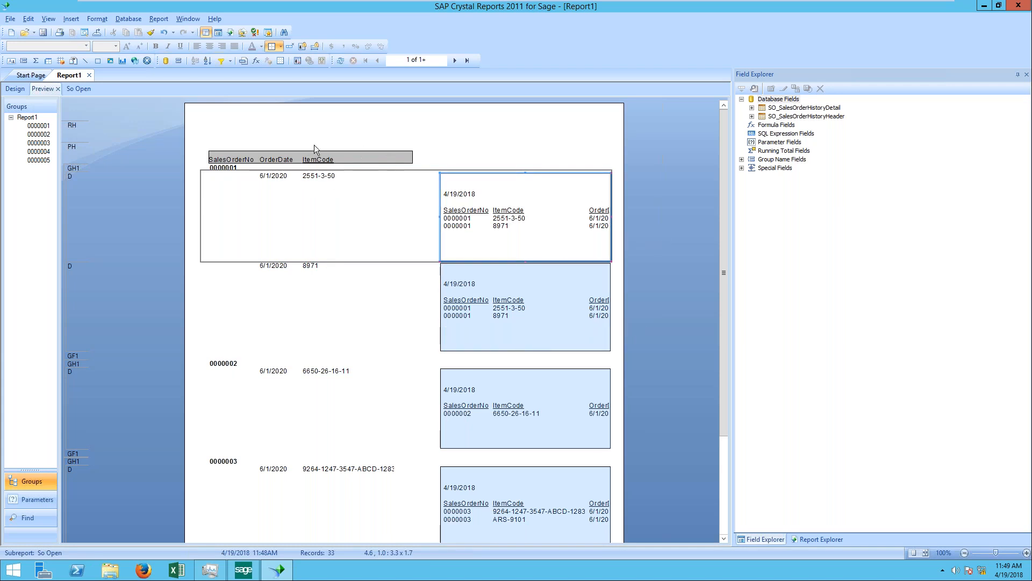
pyautogui.click(266, 115)
pyautogui.moveTo(350, 130); pyautogui.dragTo(406, 480)
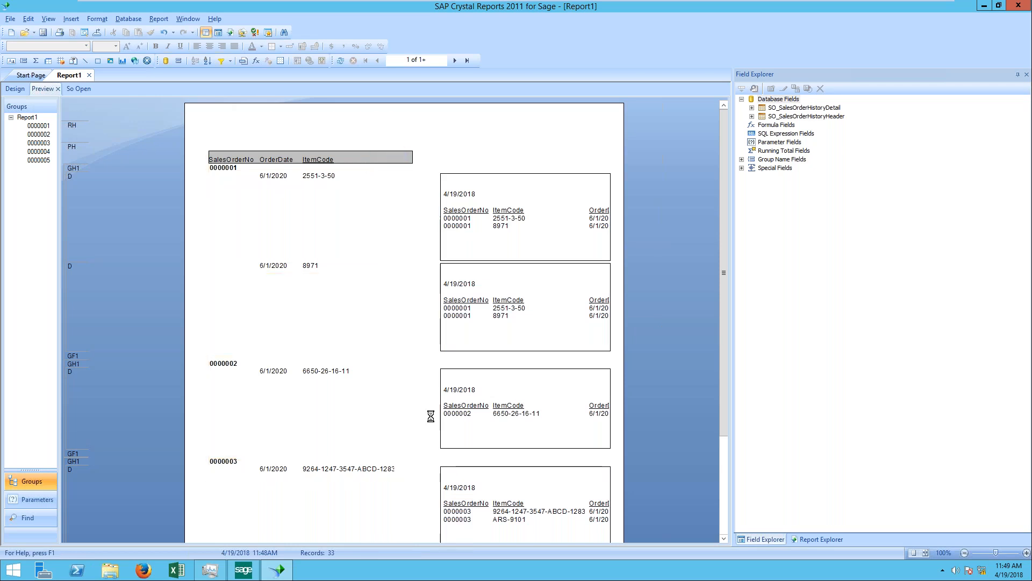
pyautogui.click(421, 168)
pyautogui.moveTo(456, 122); pyautogui.dragTo(595, 477)
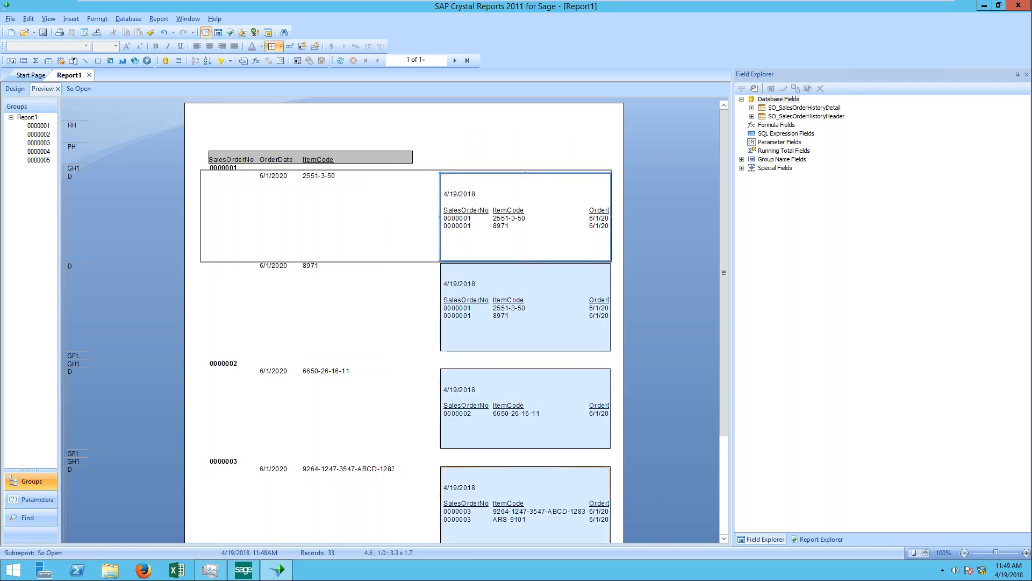
pyautogui.click(557, 141)
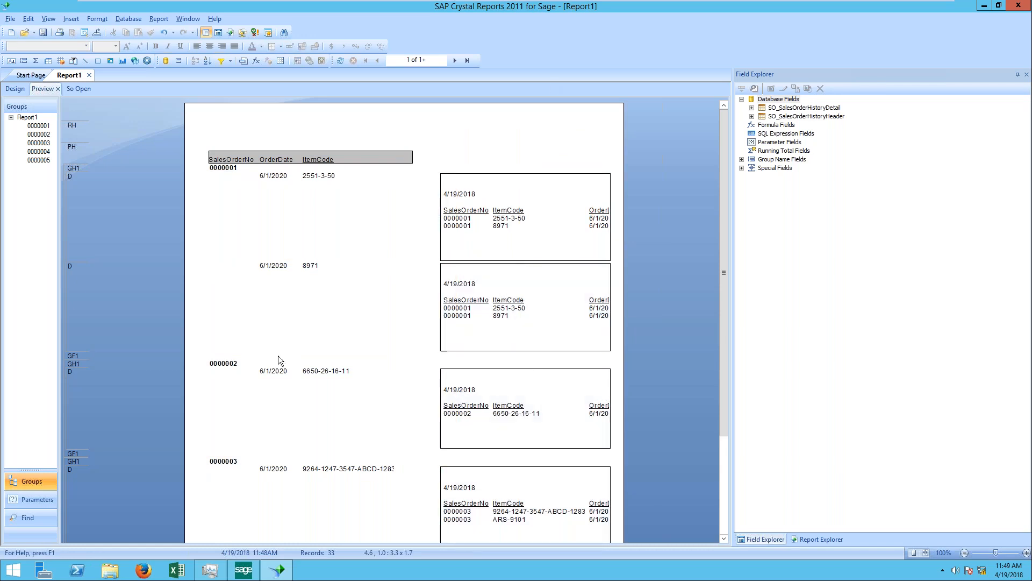
pyautogui.scroll(-1, 279, 355)
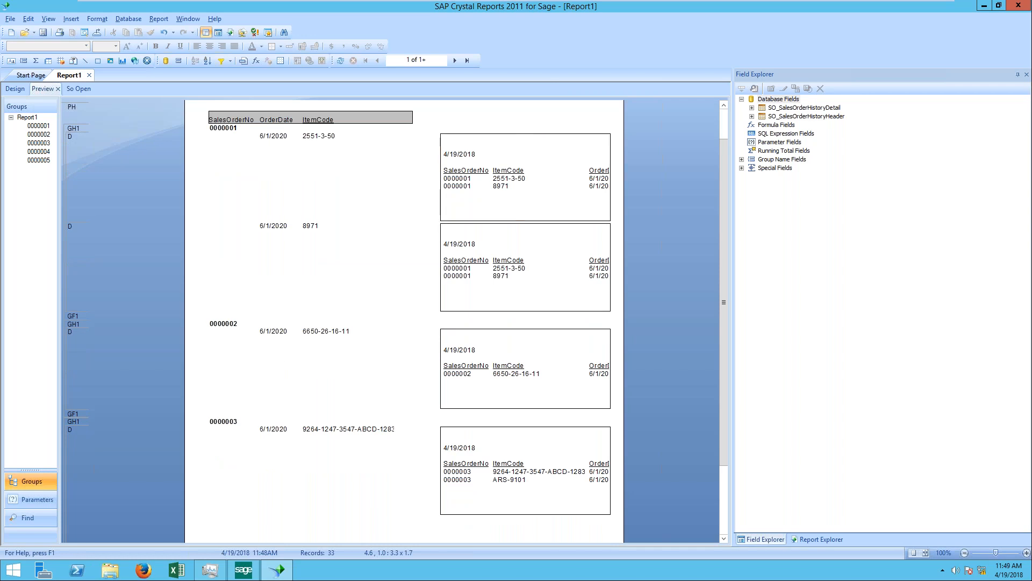
# Step: Set the left, right, top and bottom border line styles of the So Open subreport to None
pyautogui.rightClick(517, 135)
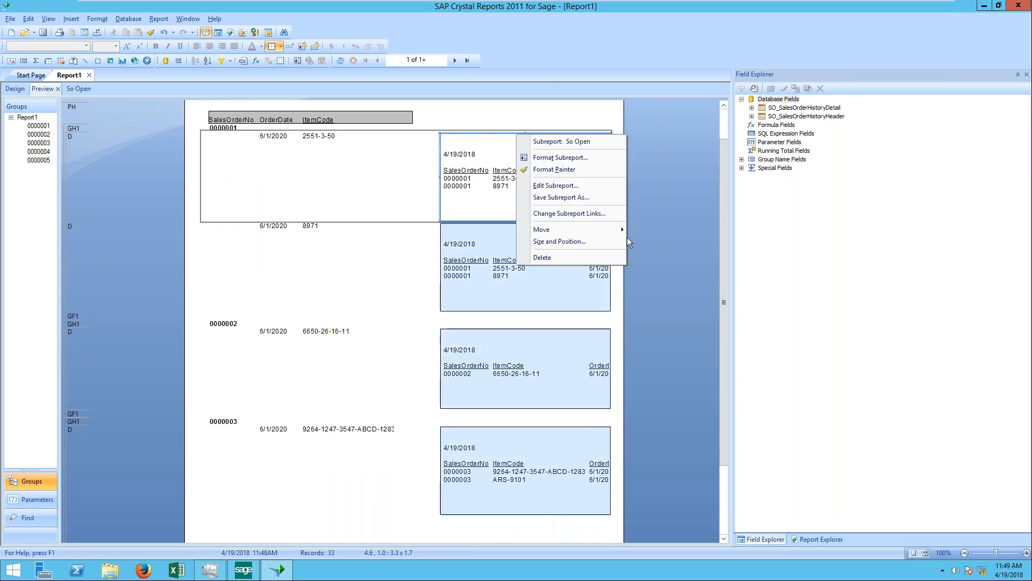
pyautogui.click(554, 170)
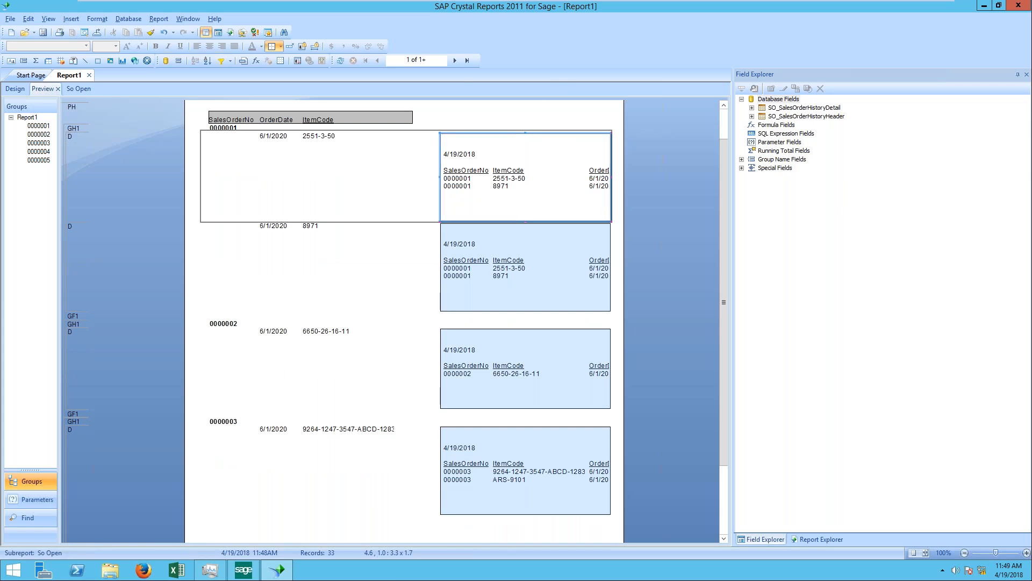
pyautogui.rightClick(486, 140)
pyautogui.click(540, 164)
pyautogui.click(440, 156)
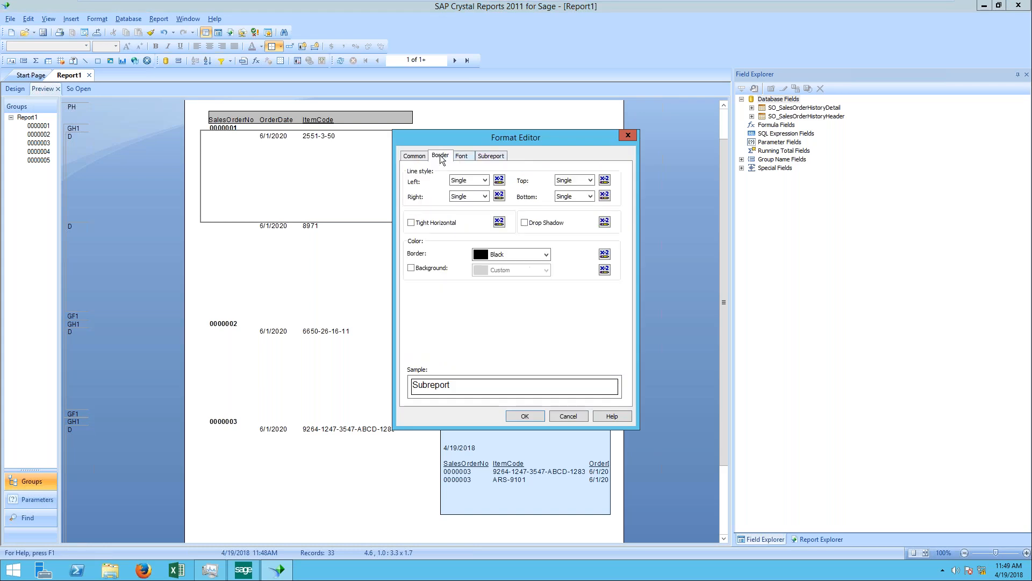
pyautogui.click(485, 181)
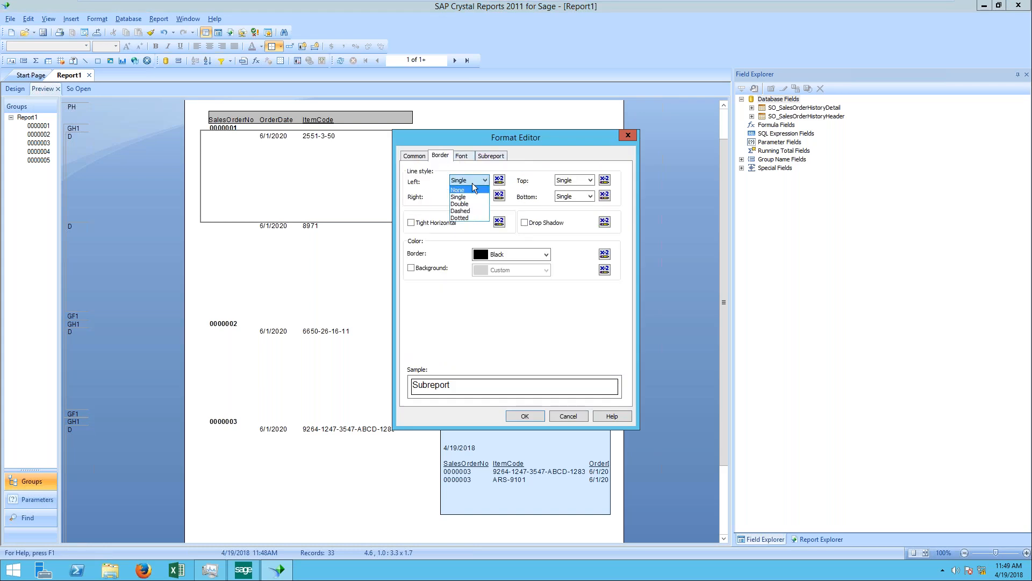
pyautogui.click(473, 188)
pyautogui.click(588, 180)
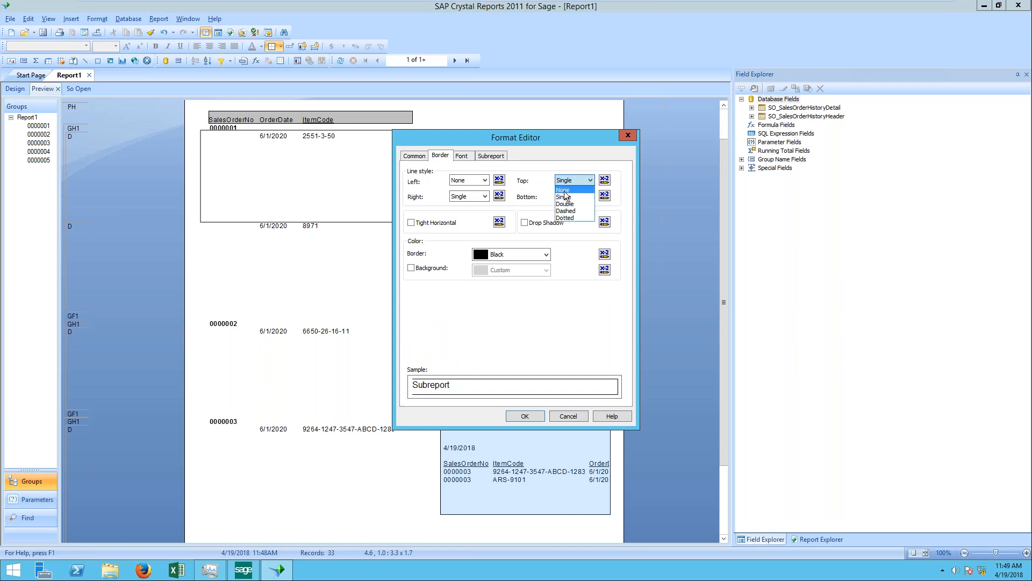
pyautogui.click(563, 190)
pyautogui.click(487, 196)
pyautogui.click(478, 206)
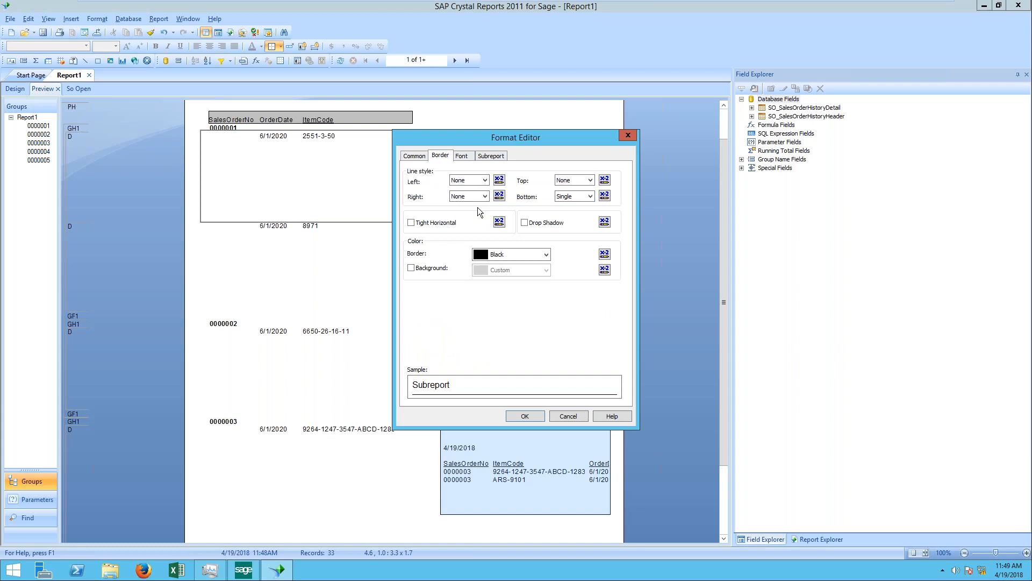
pyautogui.click(592, 196)
pyautogui.click(575, 206)
pyautogui.click(526, 416)
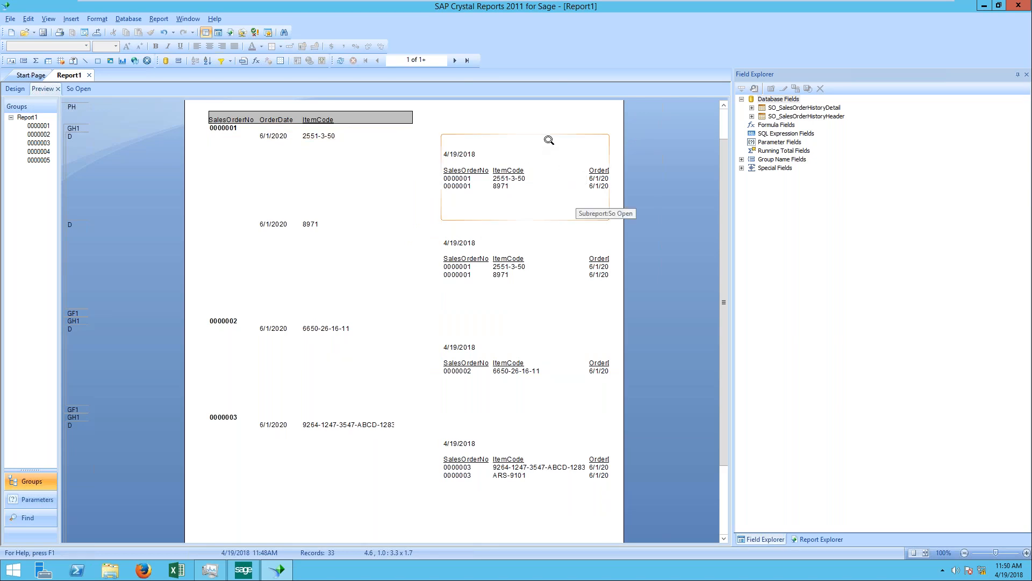
# Step: Suppress Report Header b and Report Header a in the So Open subreport's design
pyautogui.rightClick(549, 141)
pyautogui.click(76, 89)
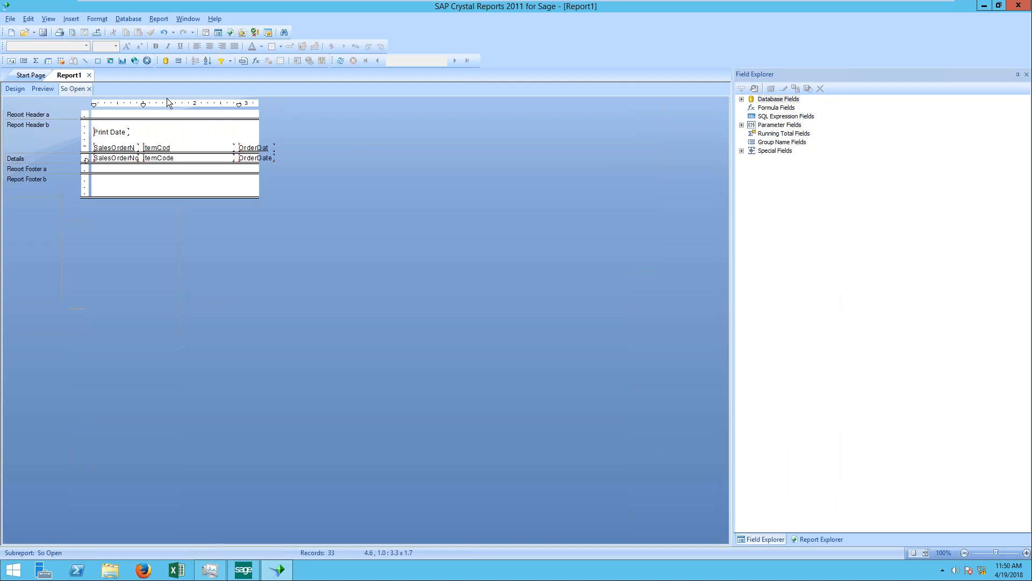
pyautogui.rightClick(65, 132)
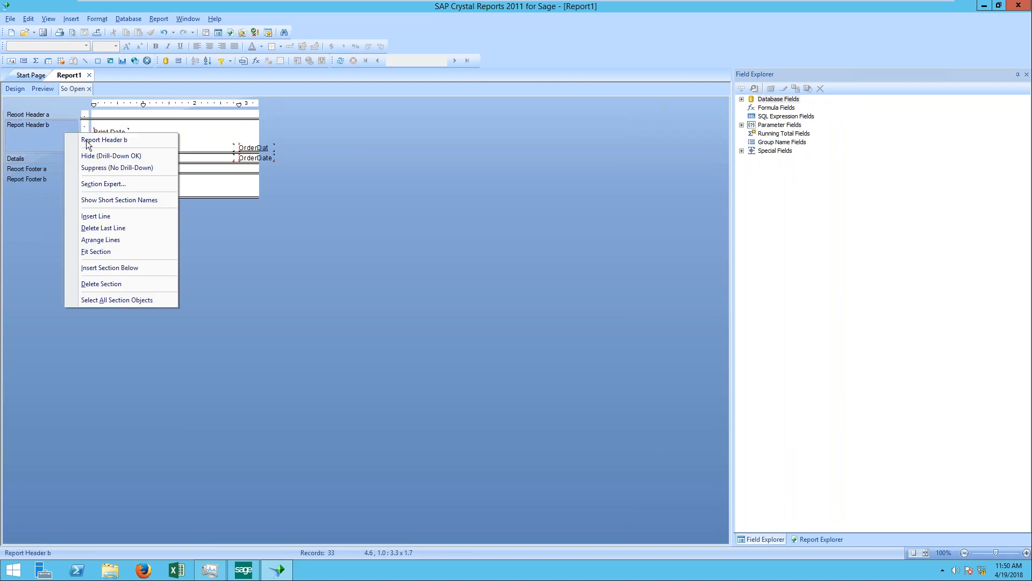
pyautogui.click(93, 168)
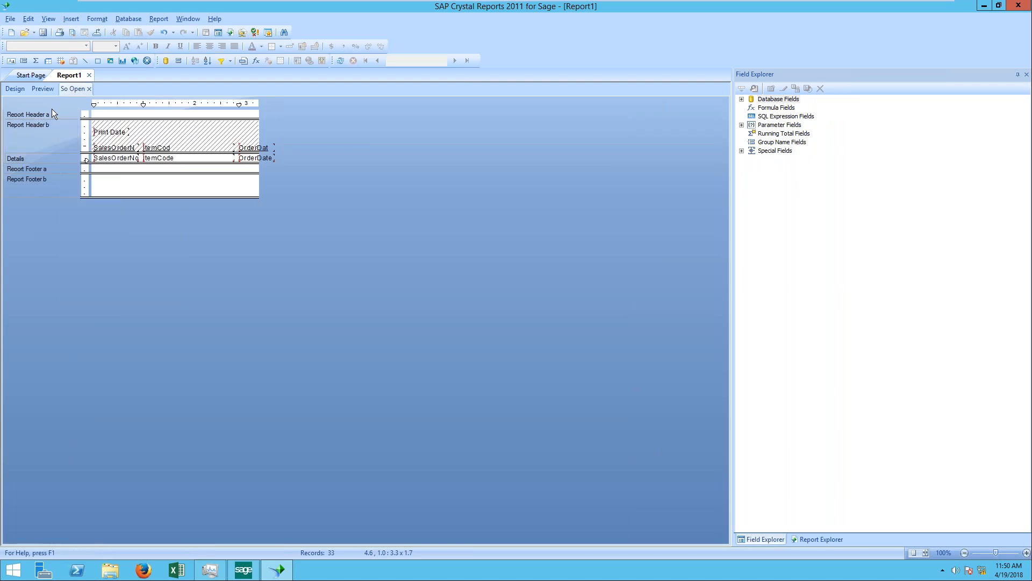
pyautogui.rightClick(62, 114)
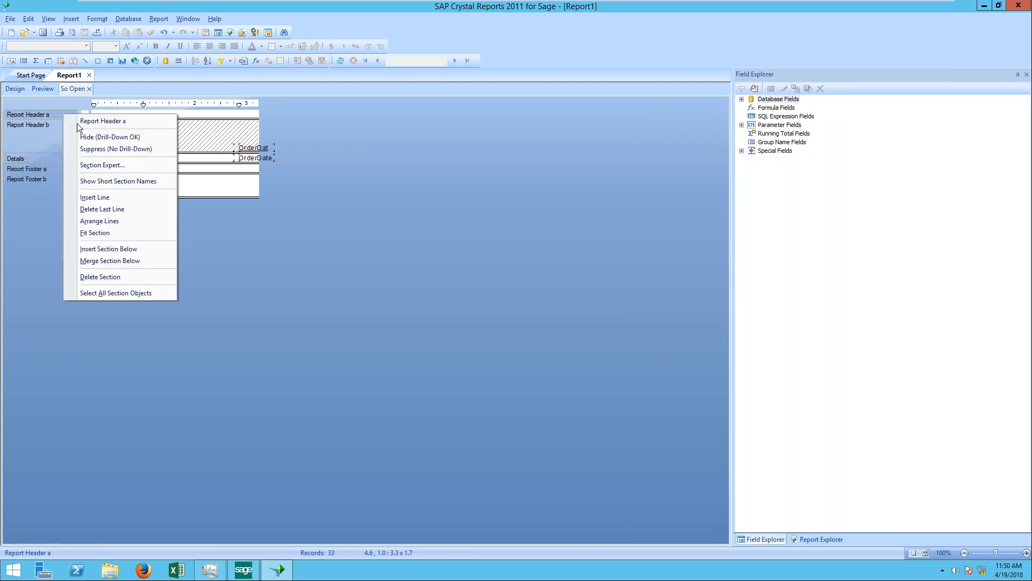
pyautogui.click(99, 150)
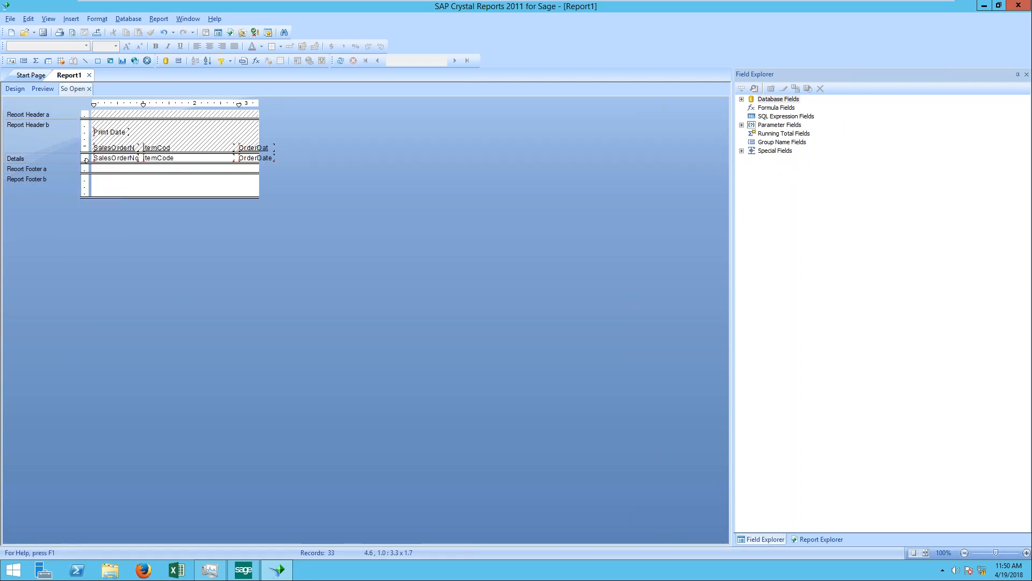
# Step: Suppress Report Footer a and Report Footer b in the So Open subreport and return to the main report preview
pyautogui.rightClick(73, 171)
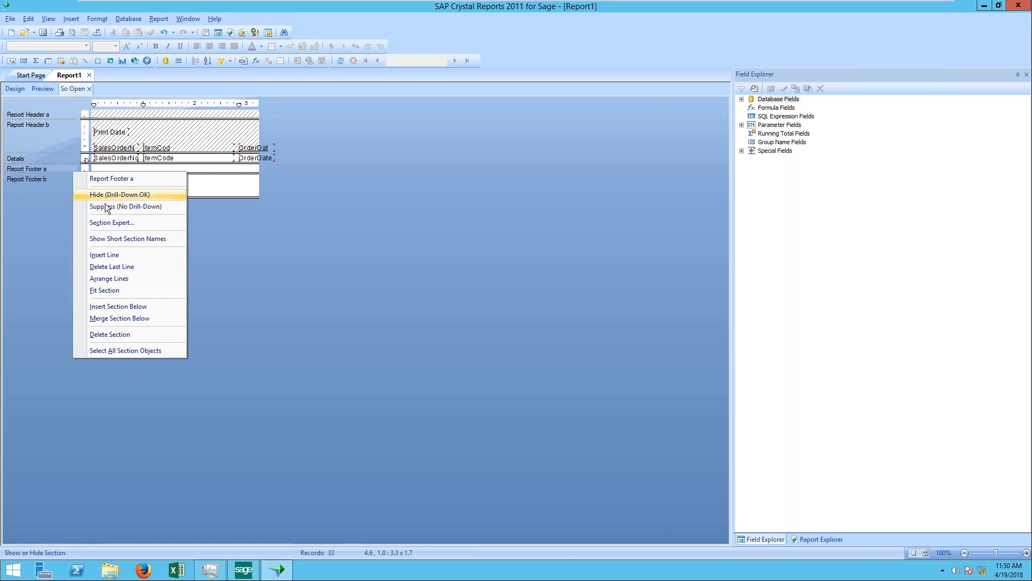
pyautogui.click(99, 207)
pyautogui.rightClick(73, 181)
pyautogui.click(97, 212)
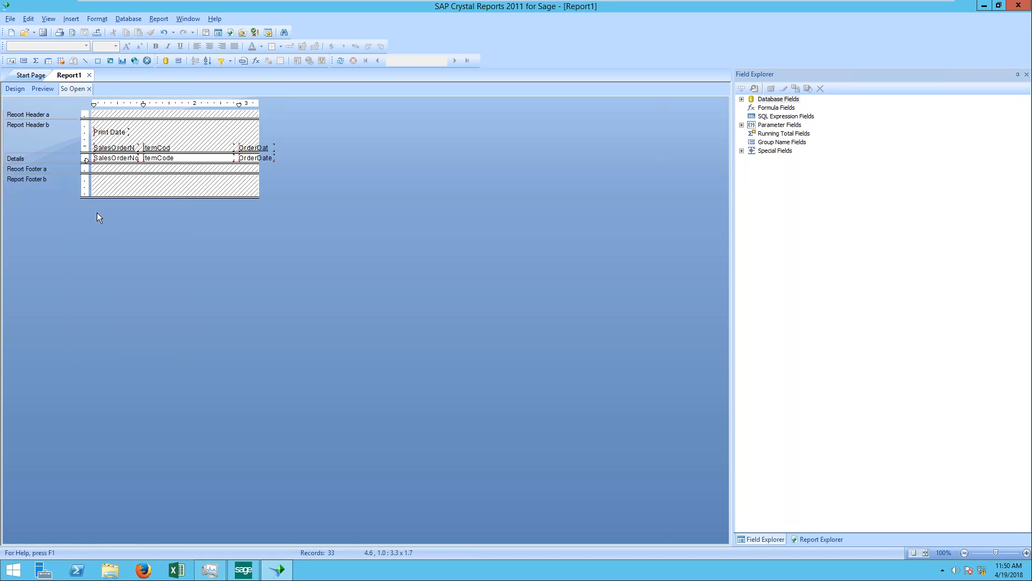
pyautogui.click(42, 89)
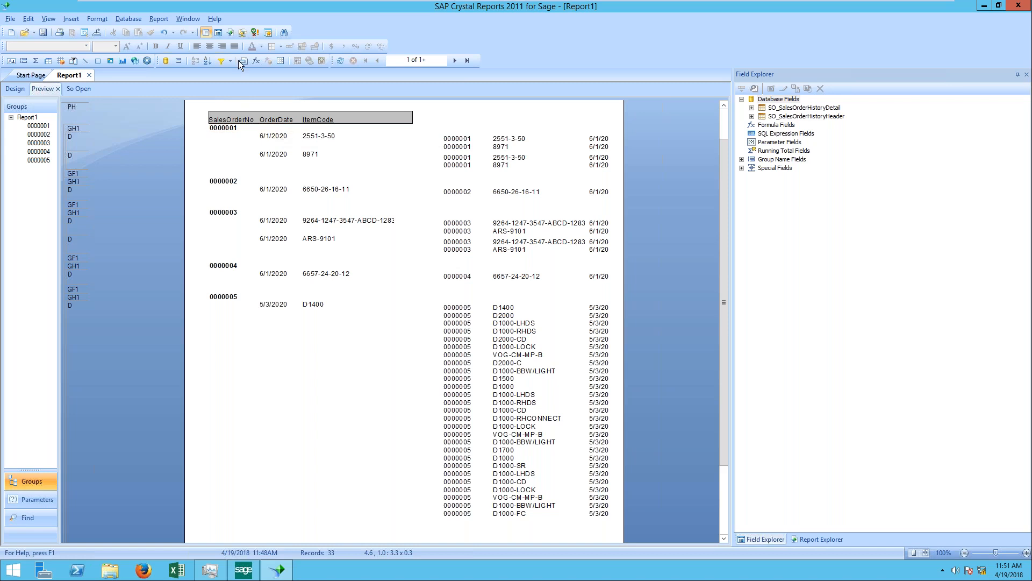
# Step: Filter the records to SO_SalesOrderHistoryHeader.SalesOrderNo "is equal to" the last listed order number and refresh the data
pyautogui.click(164, 19)
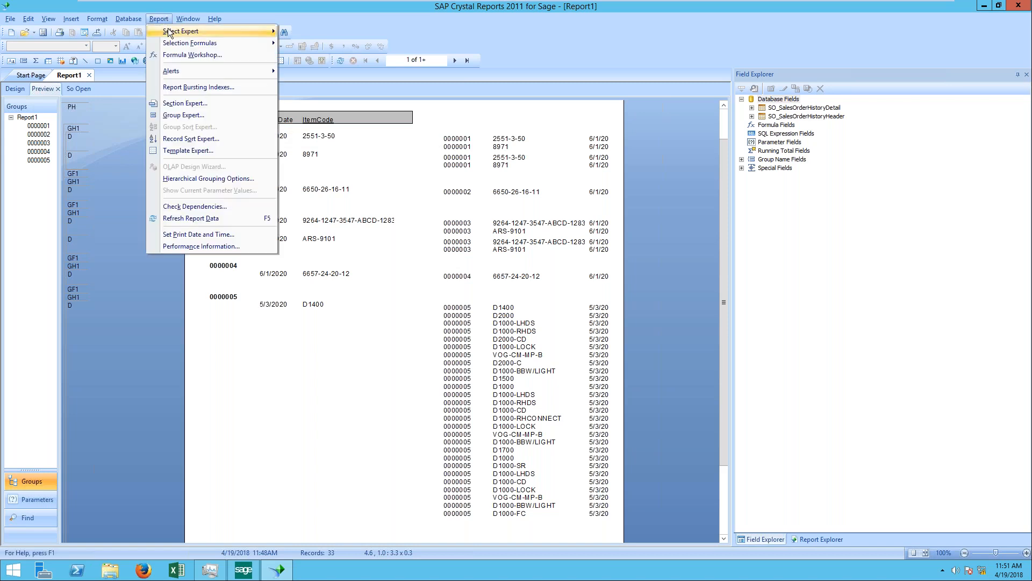
pyautogui.moveTo(169, 33)
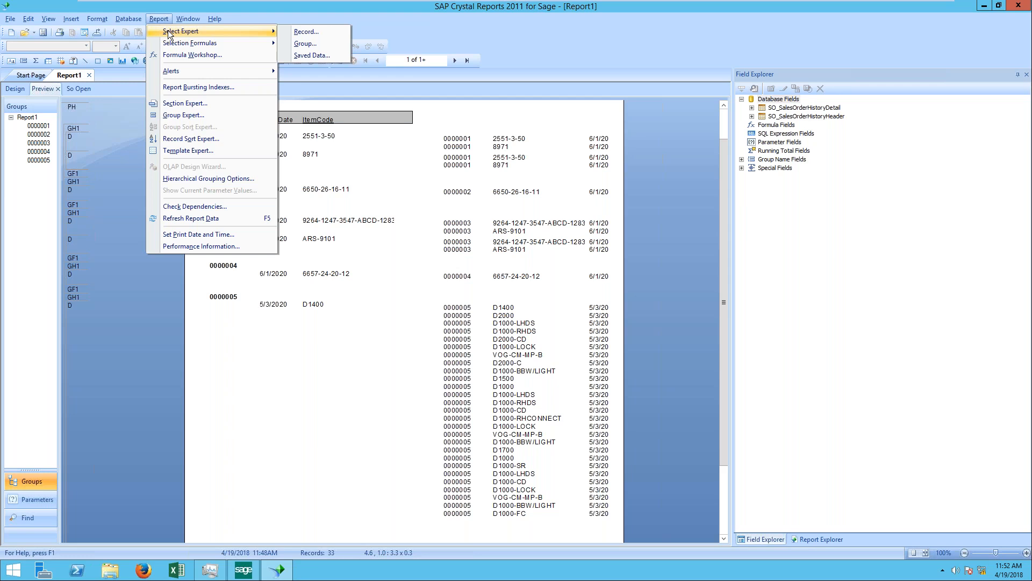
pyautogui.click(314, 32)
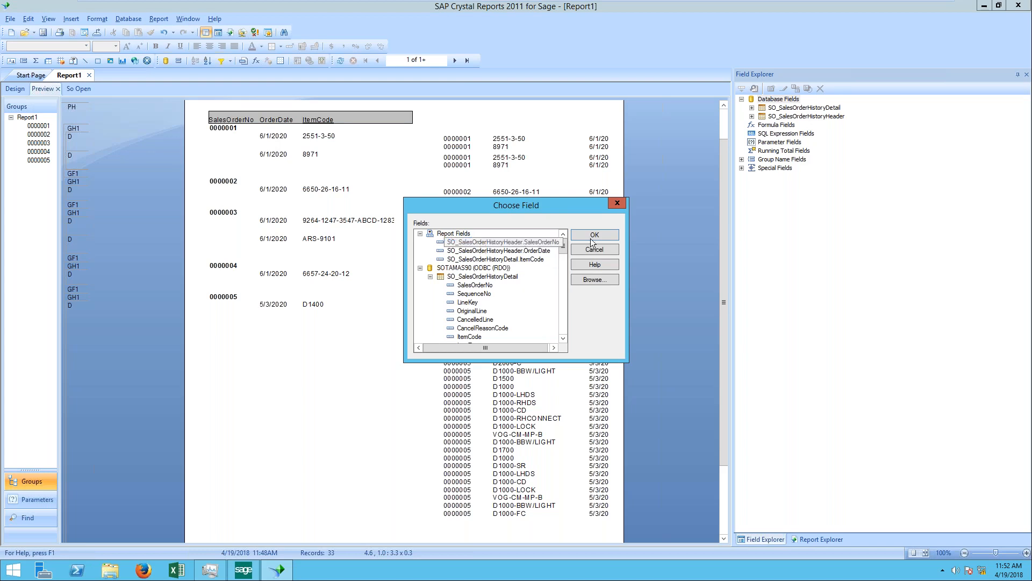
pyautogui.click(609, 235)
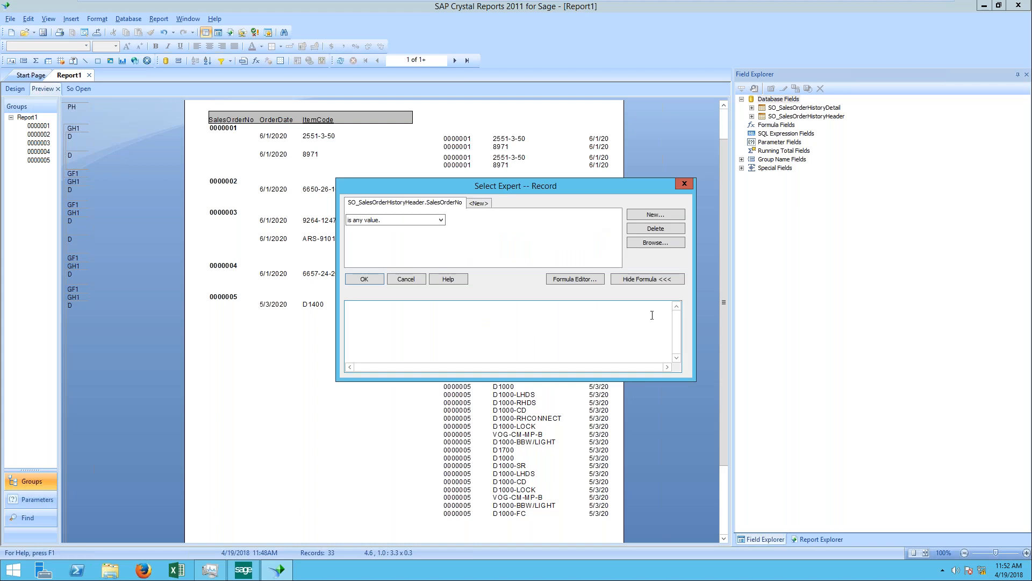
pyautogui.click(443, 220)
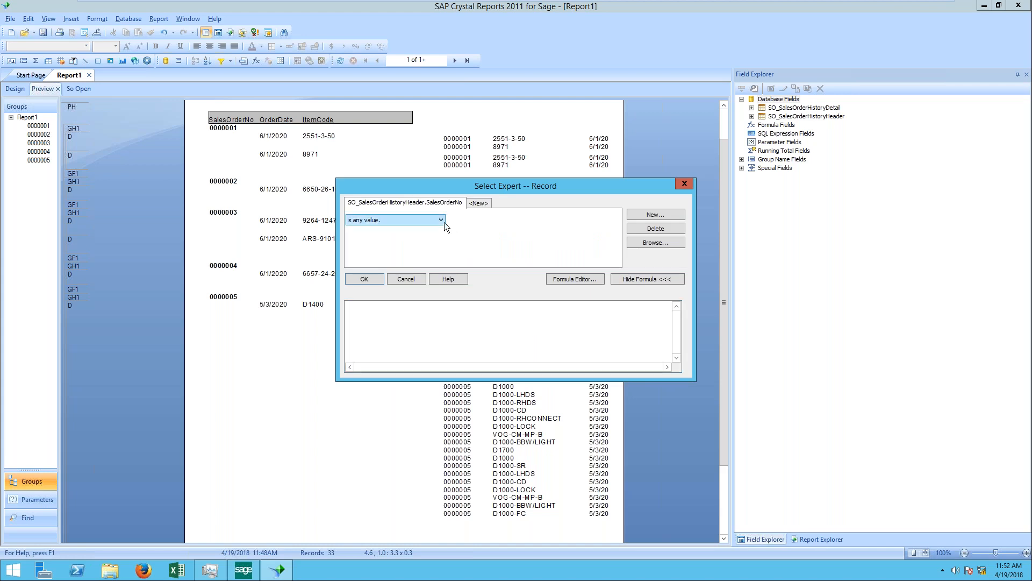
pyautogui.click(400, 237)
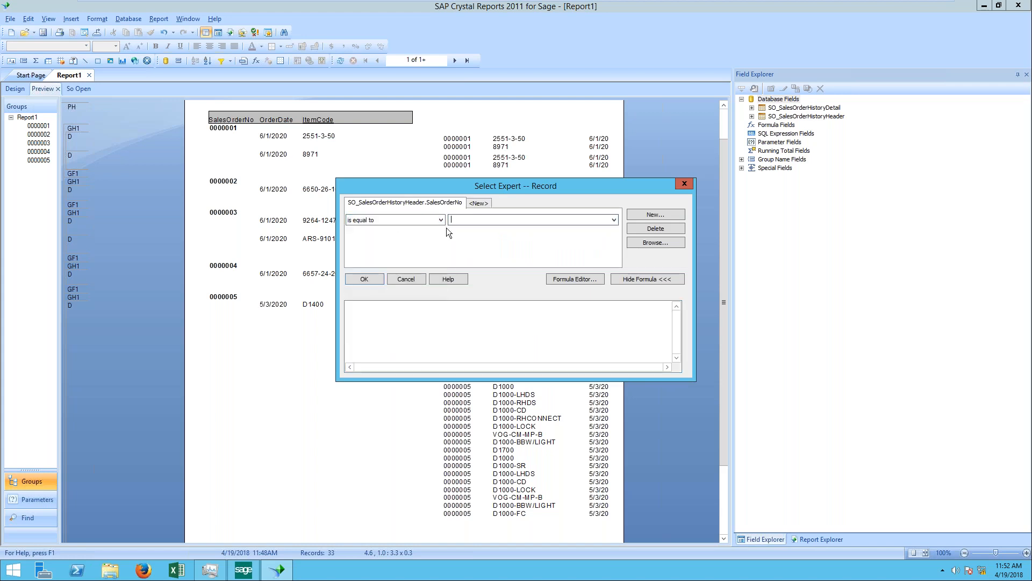
pyautogui.click(470, 220)
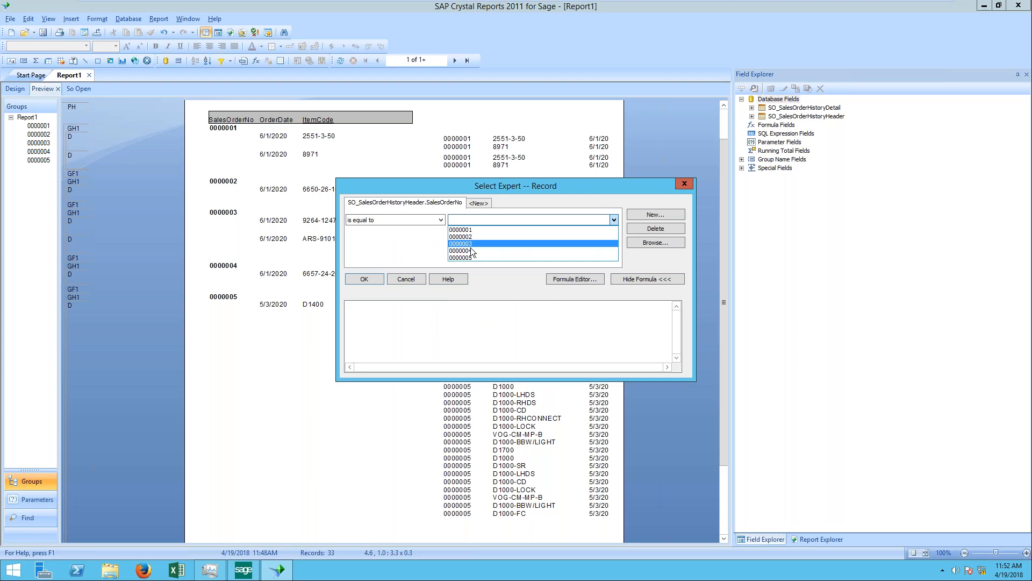
pyautogui.click(467, 257)
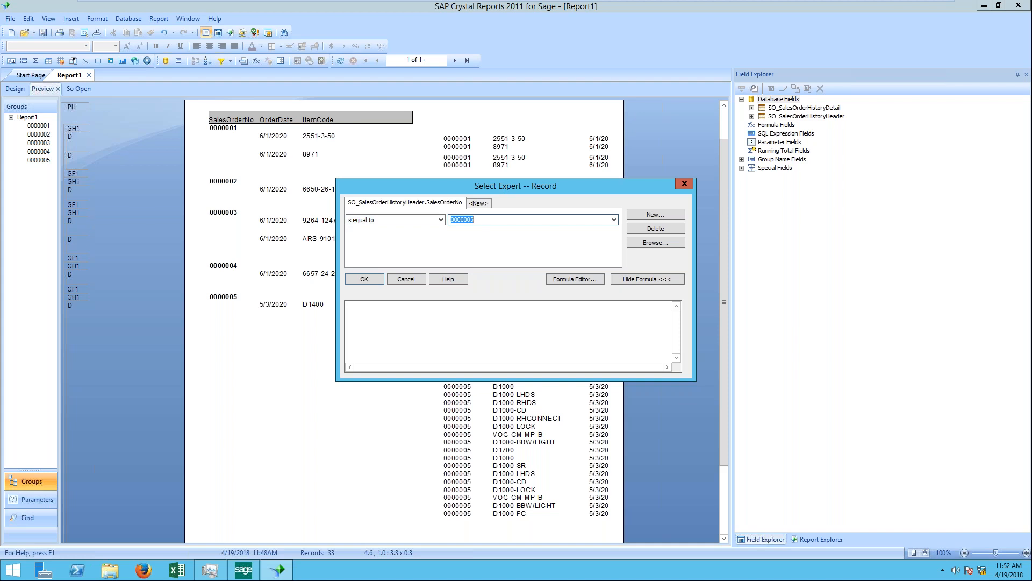
pyautogui.click(440, 219)
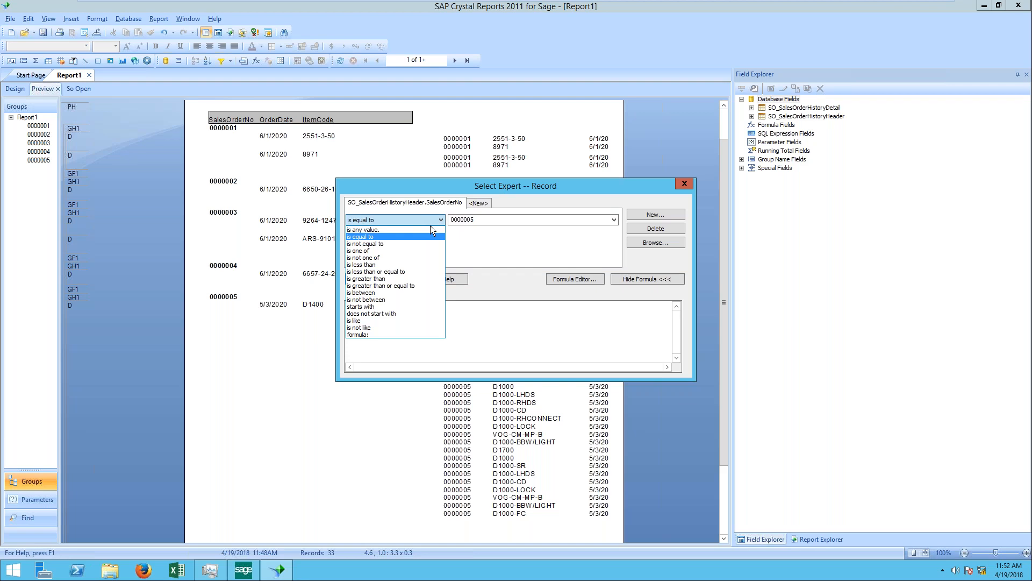
pyautogui.click(400, 218)
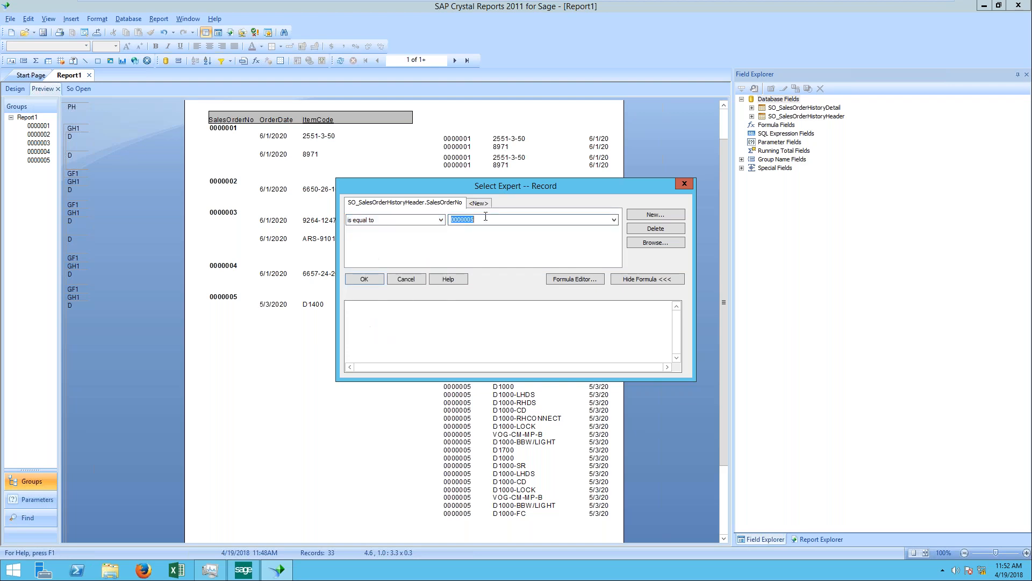
pyautogui.click(362, 280)
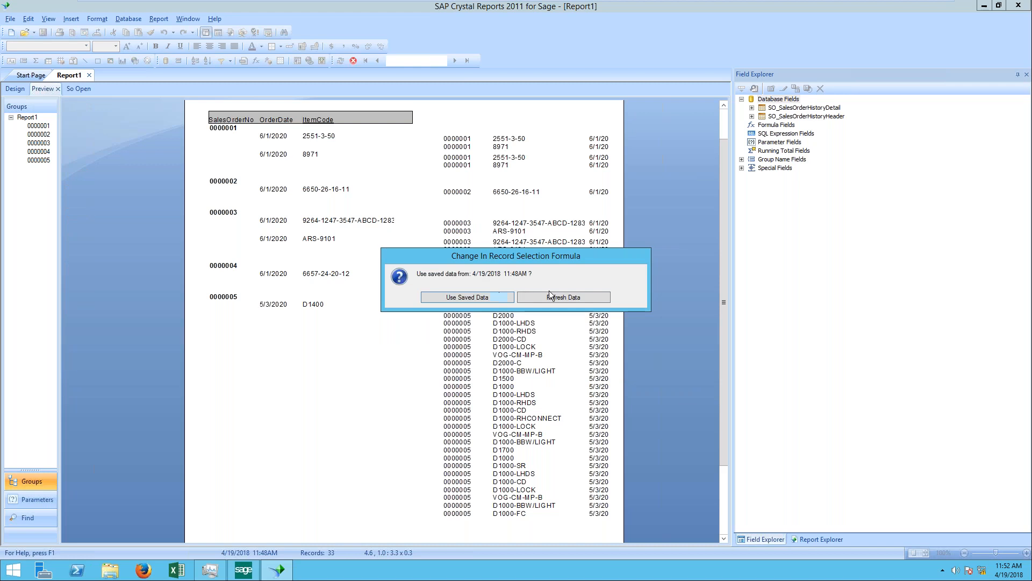
pyautogui.click(571, 300)
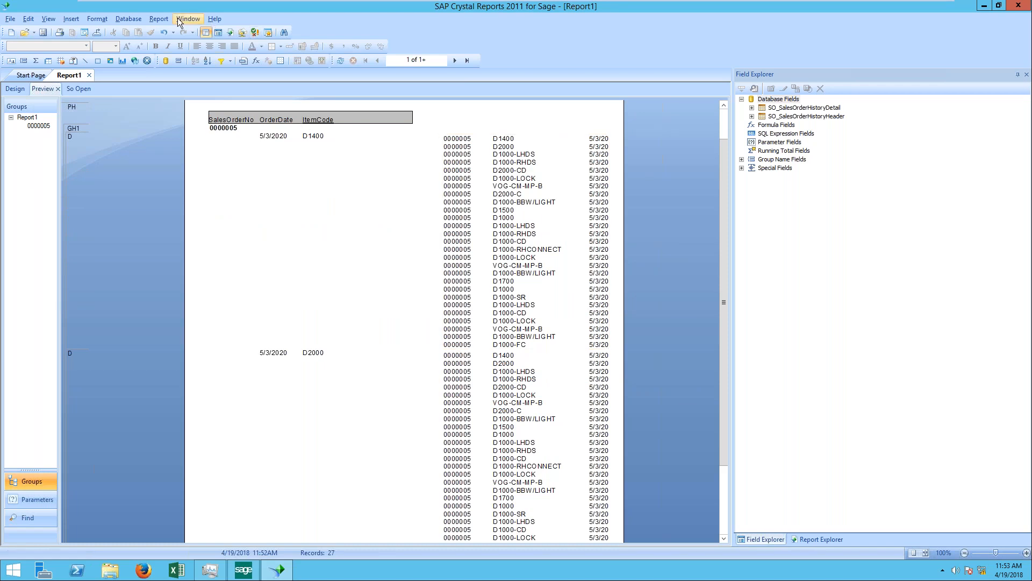
# Step: Replace the SalesOrderNo condition in the record selection with a new one on SO_SalesOrderHistoryHeader.OrderDate
pyautogui.click(159, 19)
pyautogui.moveTo(253, 31)
pyautogui.click(305, 32)
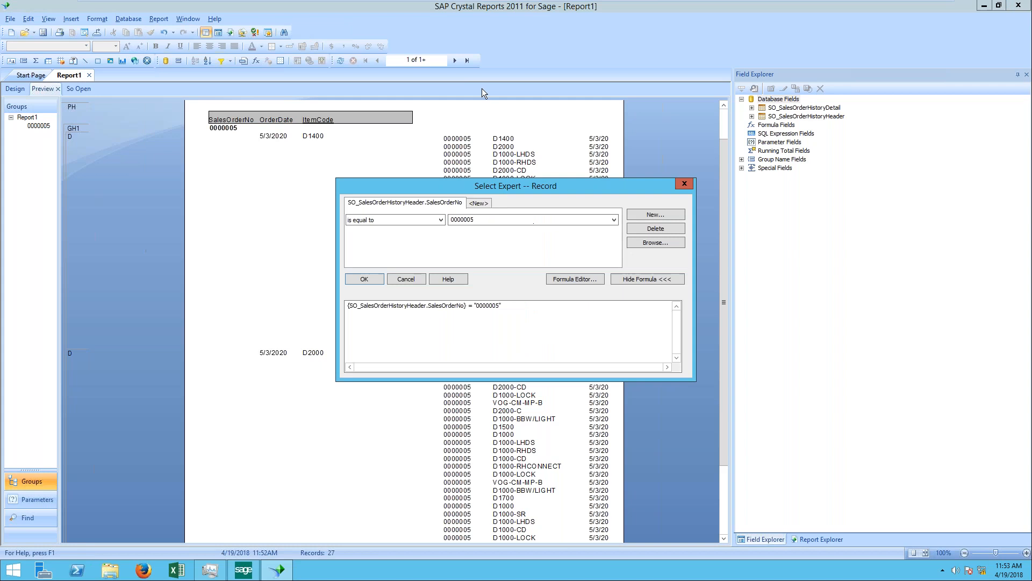
pyautogui.click(656, 230)
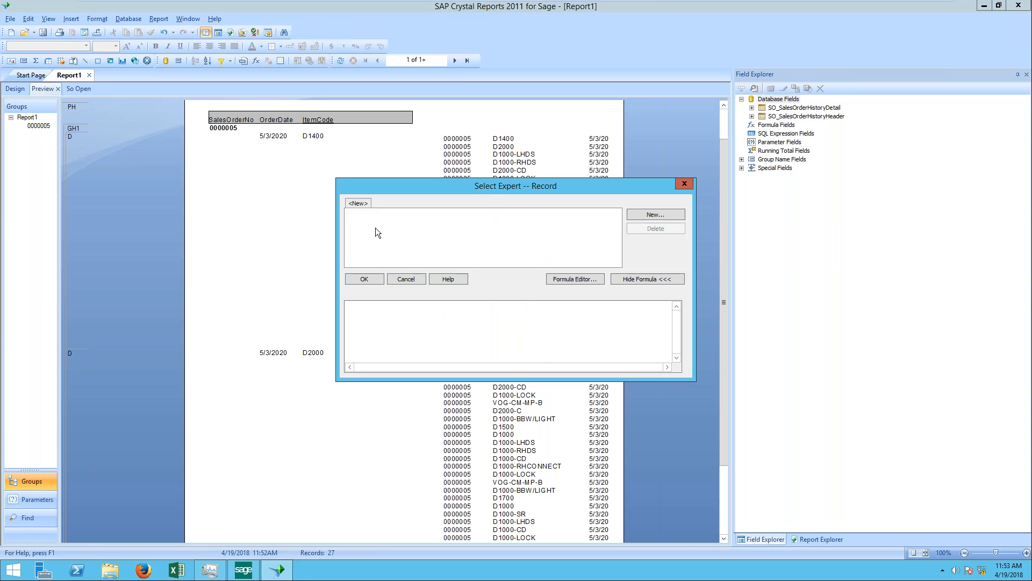
pyautogui.click(665, 214)
pyautogui.click(495, 251)
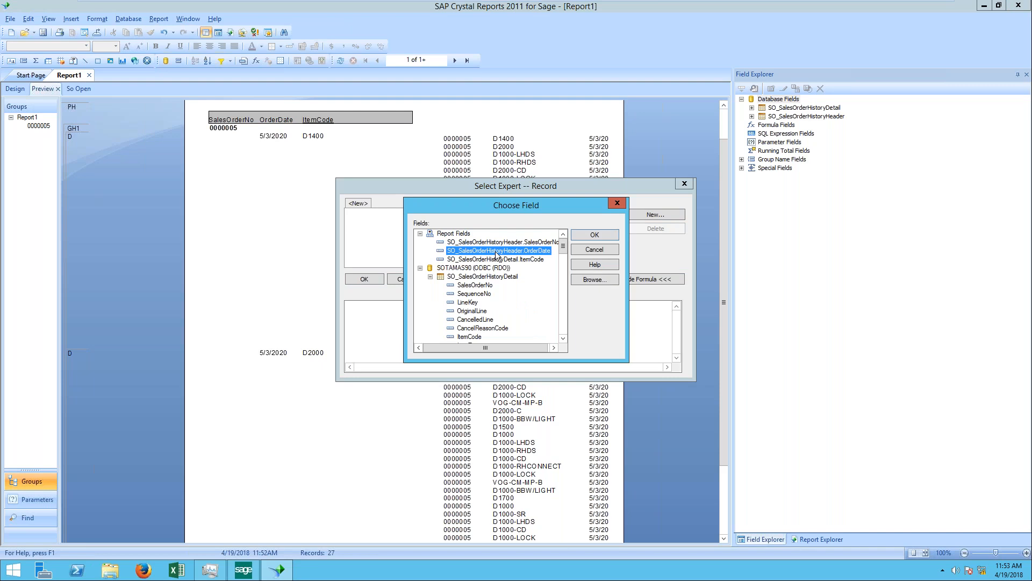
pyautogui.doubleClick(495, 252)
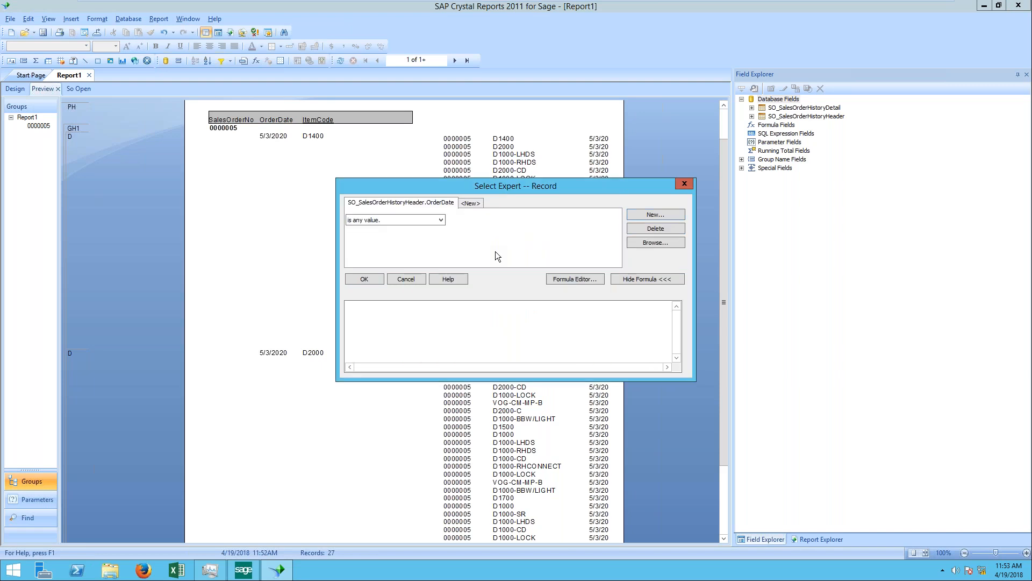
# Step: Set the OrderDate condition to "is in the period" and look through the available date periods
pyautogui.click(443, 221)
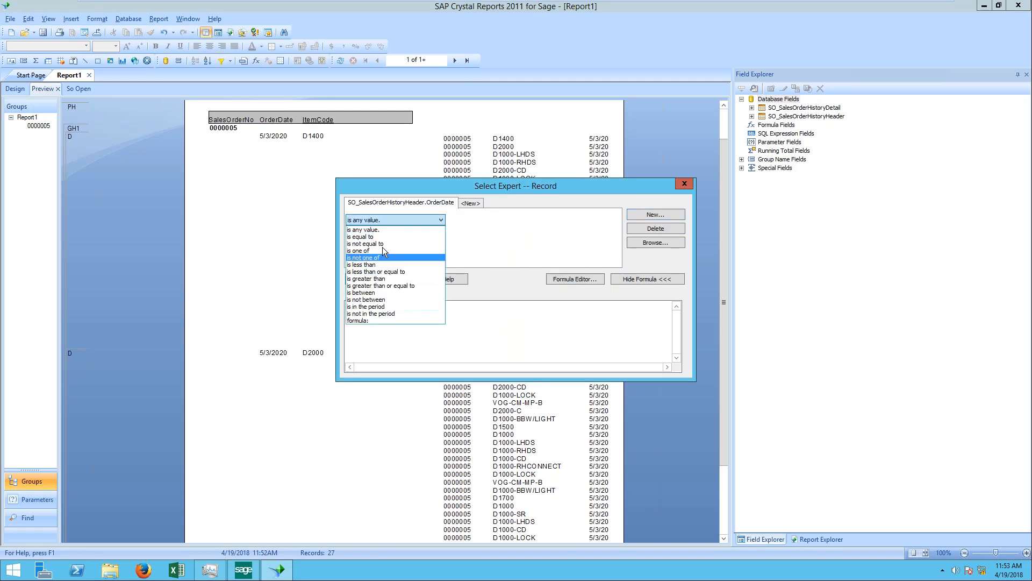
pyautogui.click(378, 307)
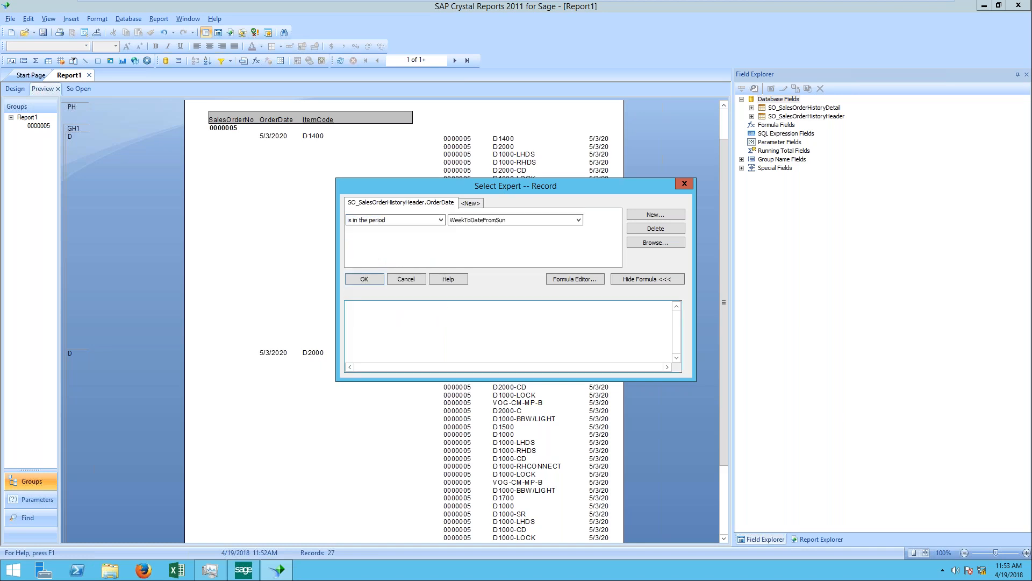
pyautogui.click(578, 220)
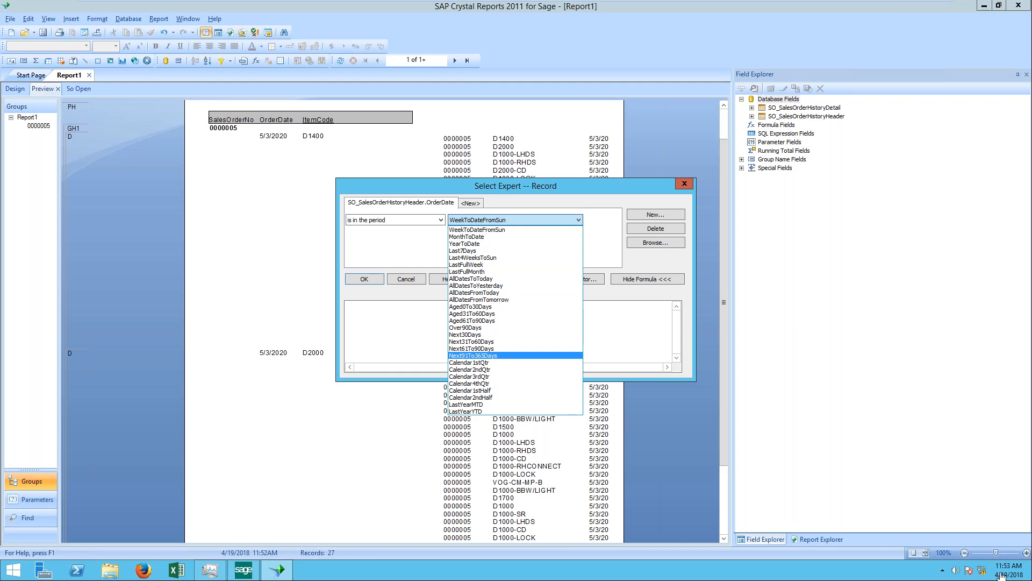
pyautogui.click(398, 246)
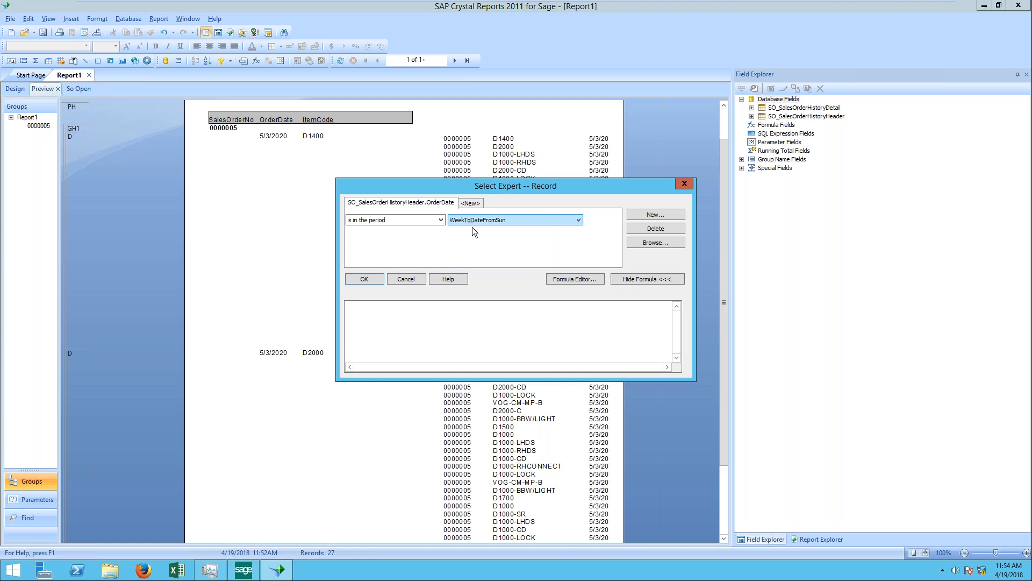
# Step: Try to use currentdate alone as the formula for the OrderDate condition and open it in the formula editor
pyautogui.click(440, 224)
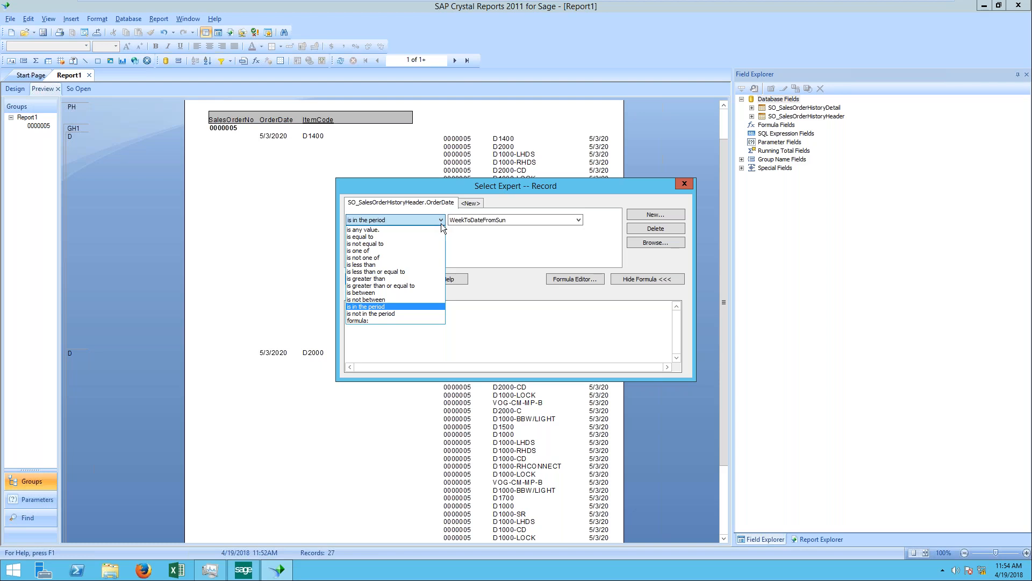
pyautogui.click(428, 321)
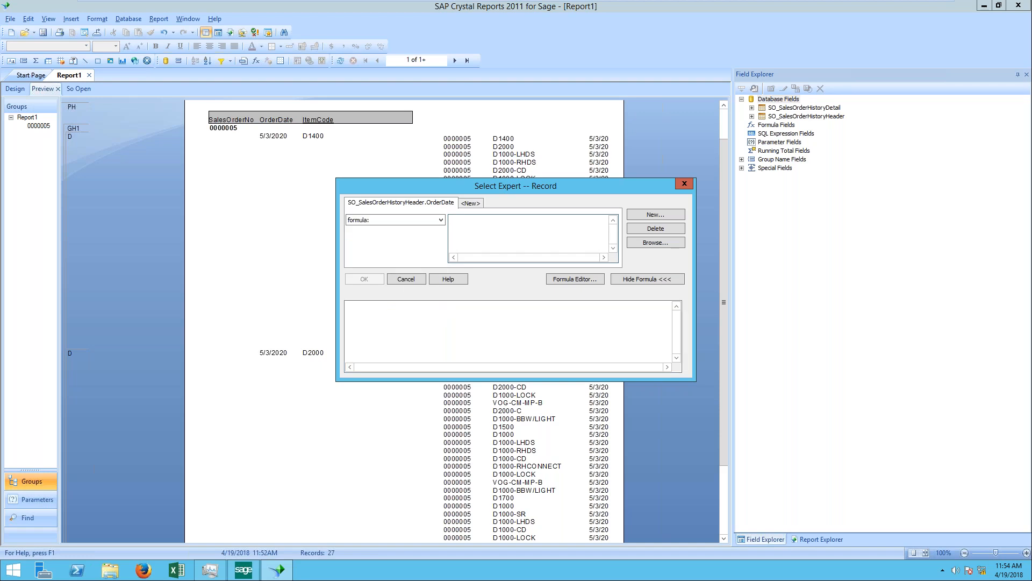
pyautogui.write('currentdat')
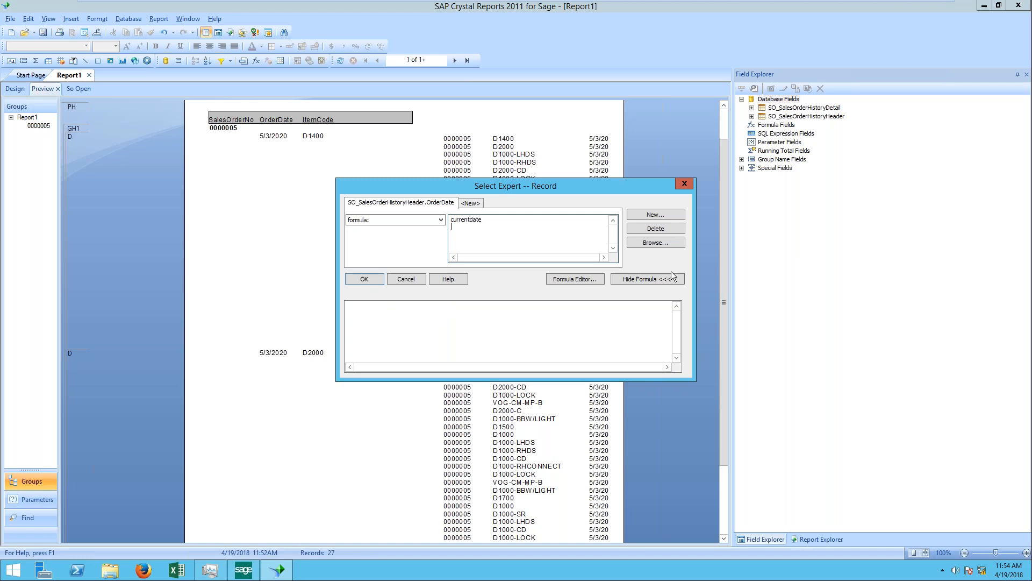
pyautogui.write('e')
pyautogui.click(579, 278)
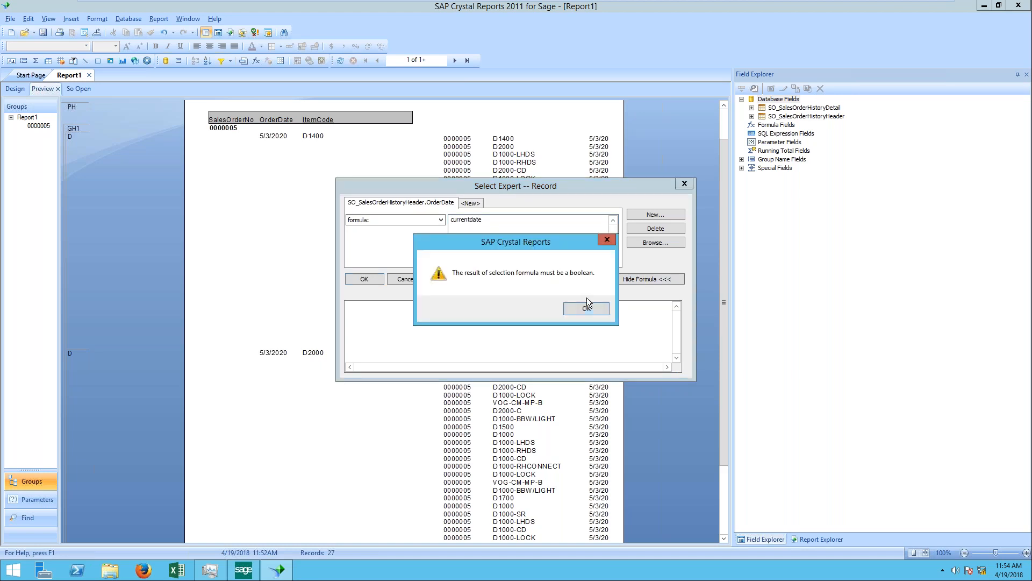
pyautogui.click(592, 306)
# Step: Set the OrderDate condition to a formula and insert the SO_SalesOrderHistoryHeader.OrderDate field in the record selection formula editor
pyautogui.click(434, 217)
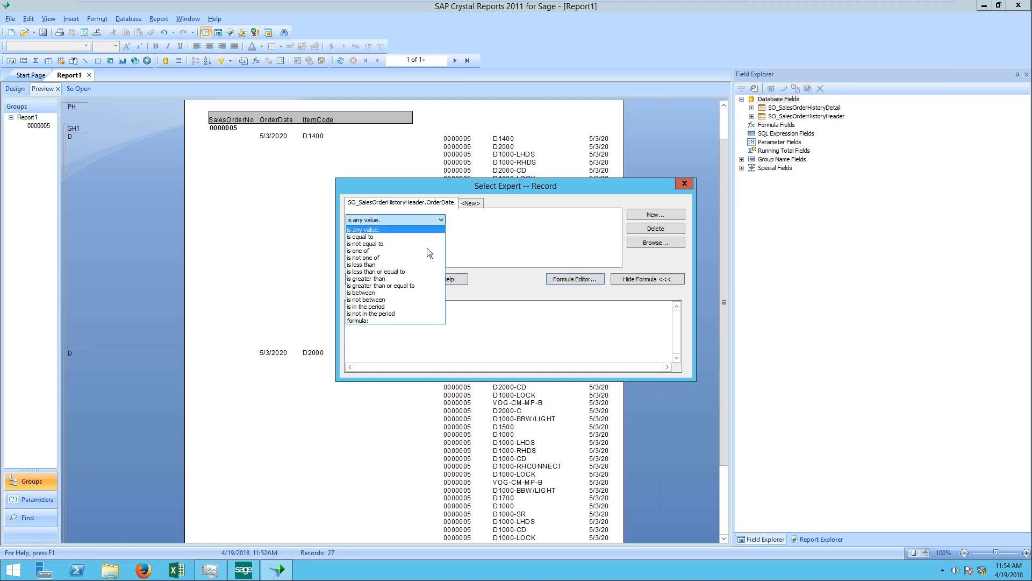
pyautogui.click(406, 319)
pyautogui.click(585, 279)
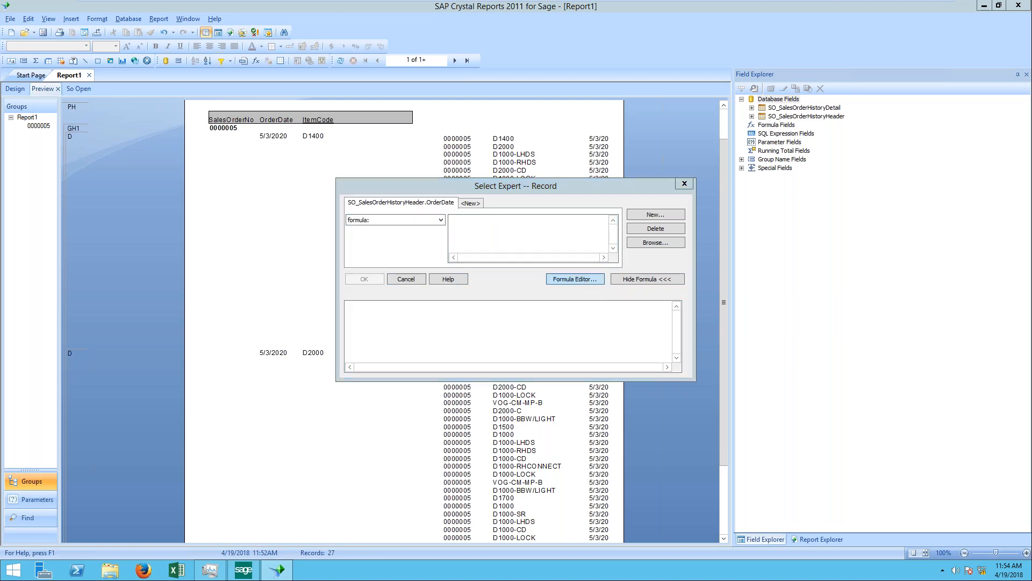
pyautogui.doubleClick(484, 184)
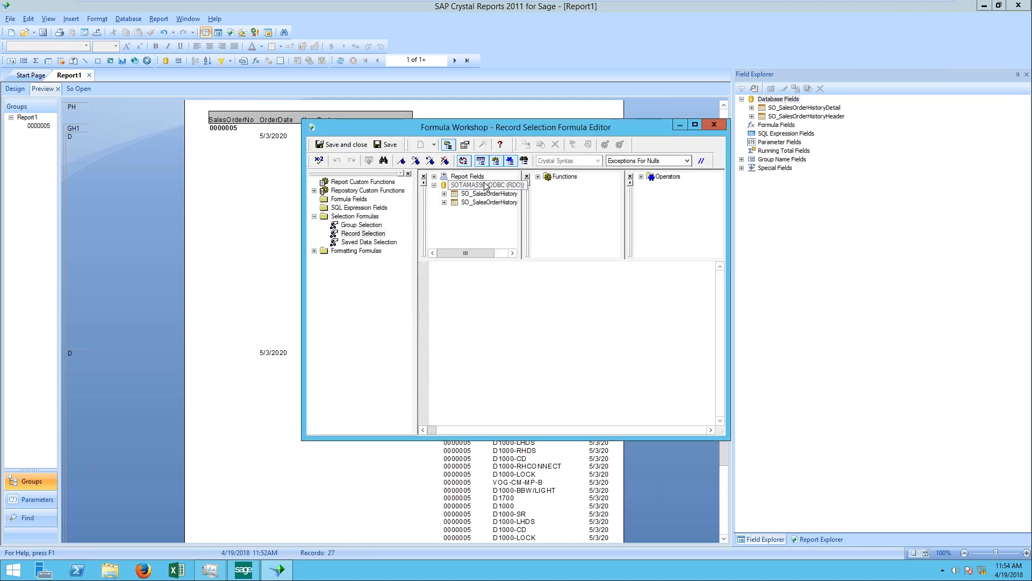
pyautogui.doubleClick(496, 194)
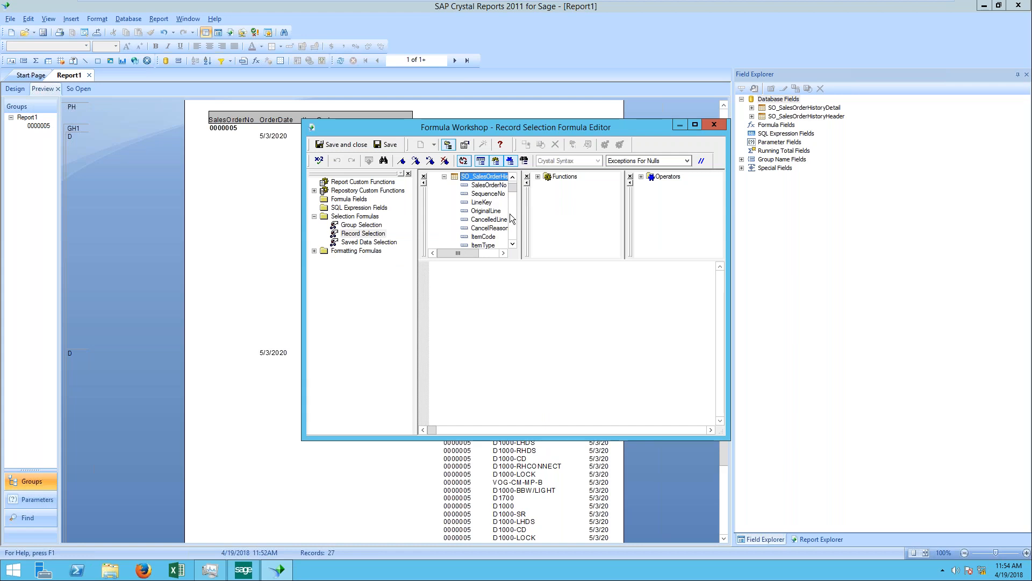
pyautogui.click(444, 176)
pyautogui.doubleClick(494, 203)
pyautogui.doubleClick(484, 194)
# Step: Complete the record selection formula so that OrderDate equals currentdate
pyautogui.write('=')
pyautogui.write('current')
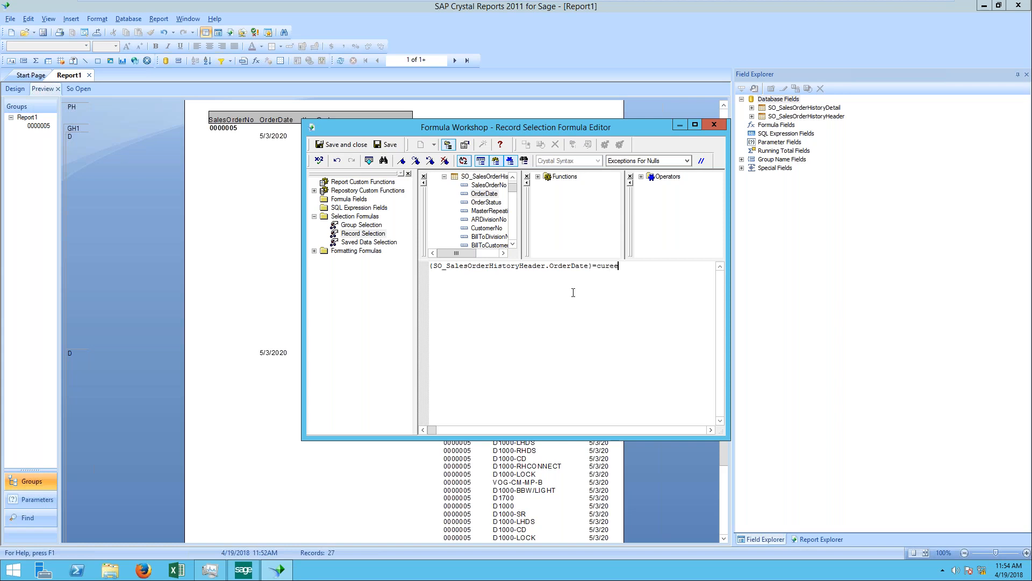
pyautogui.write(' date')
pyautogui.press('BackSpace')
pyautogui.press('BackSpace')
pyautogui.press('BackSpace')
pyautogui.press('BackSpace')
pyautogui.press('BackSpace')
pyautogui.write('date')
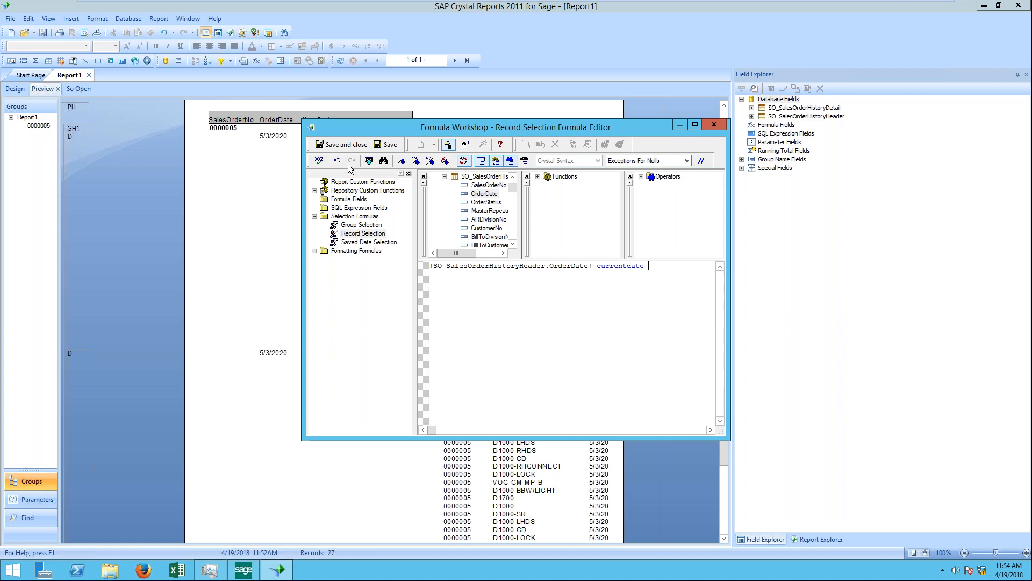
# Step: Check the record selection formula for errors, save it, and apply it to the report with refreshed data
pyautogui.click(321, 160)
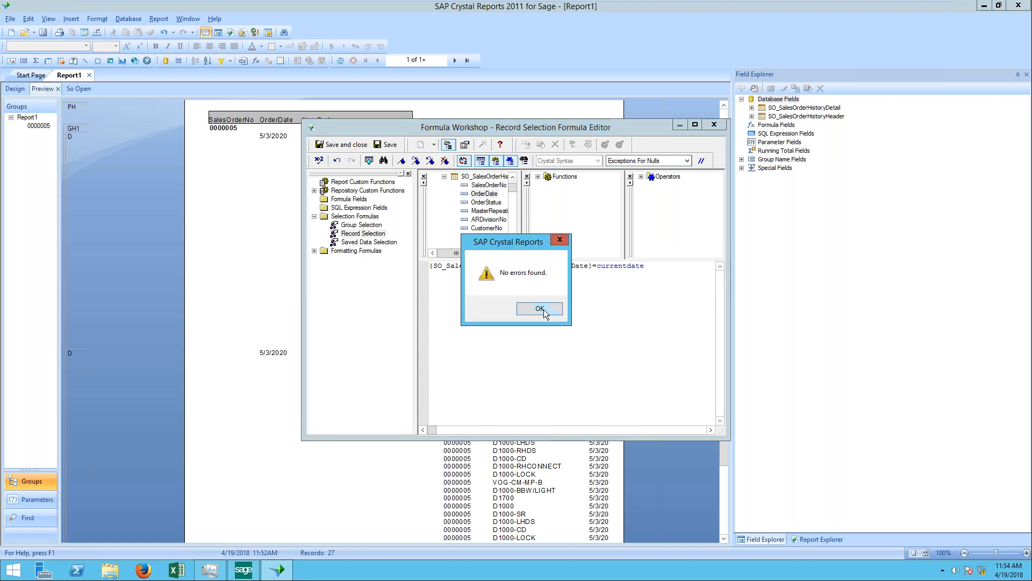
pyautogui.click(543, 309)
pyautogui.click(714, 124)
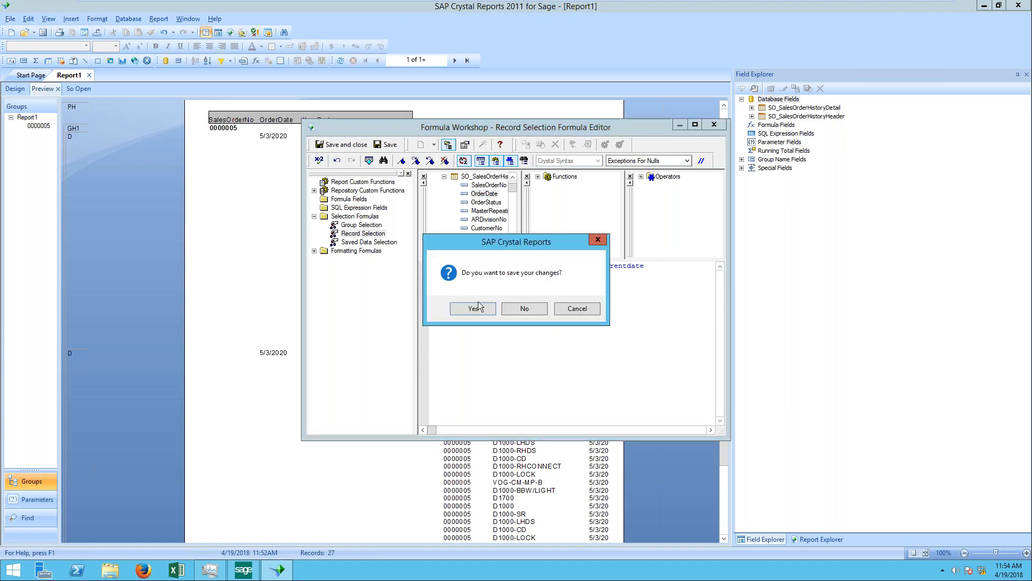
pyautogui.press('Return')
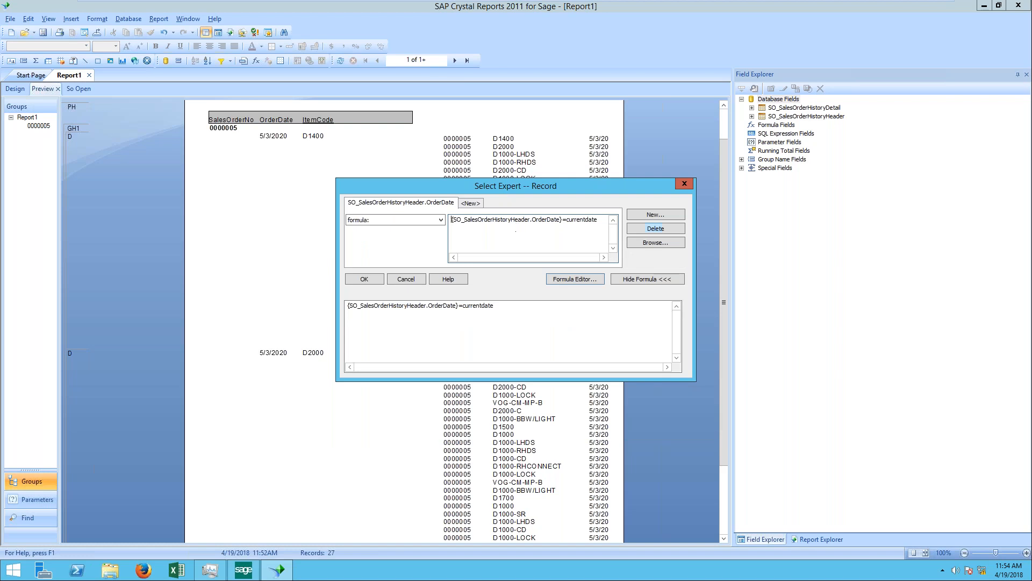
pyautogui.click(376, 280)
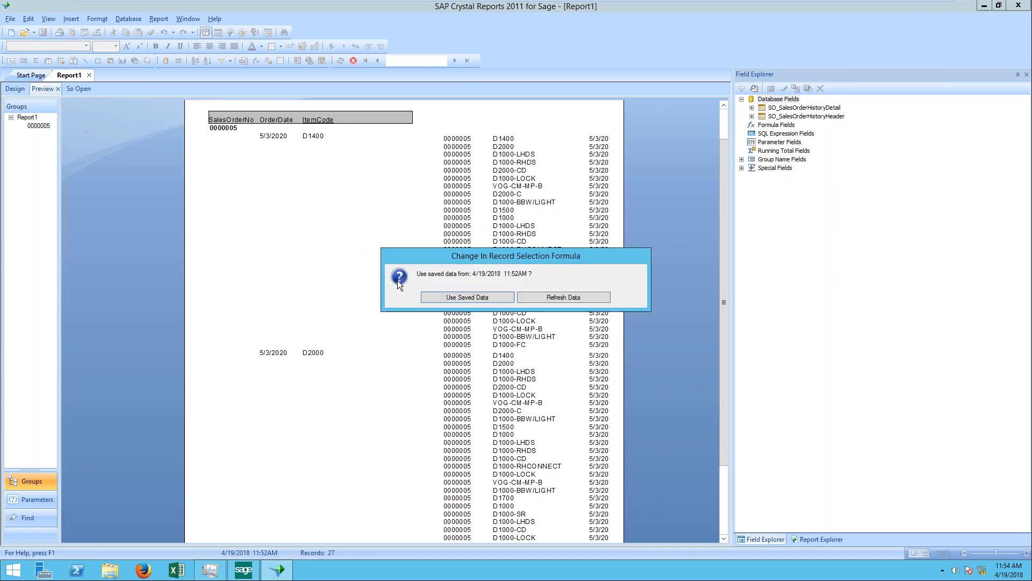
pyautogui.click(573, 292)
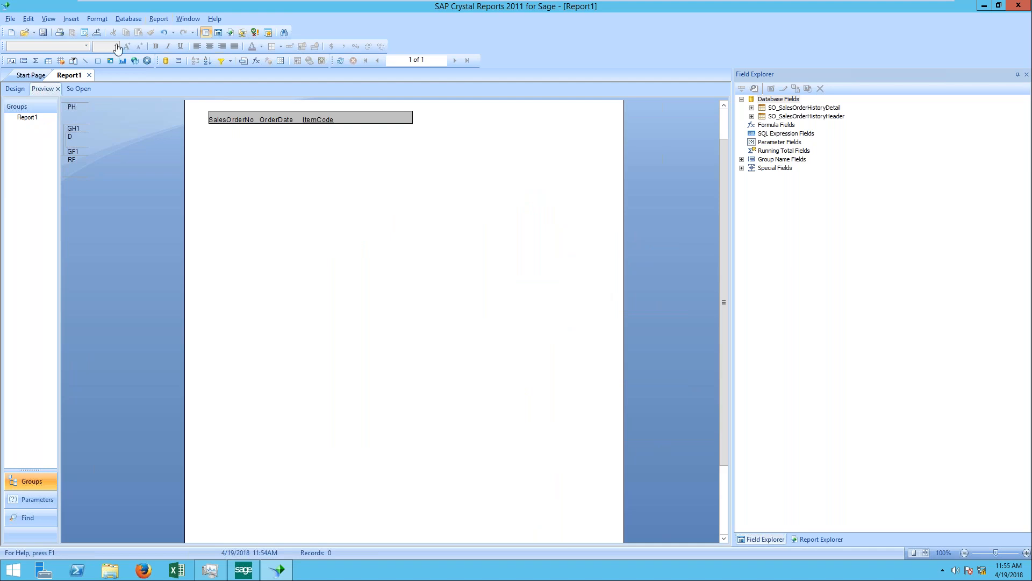
# Step: Try to extend the record selection formula with a + after currentdate, erase the formula text and close the record Select Expert
pyautogui.click(159, 20)
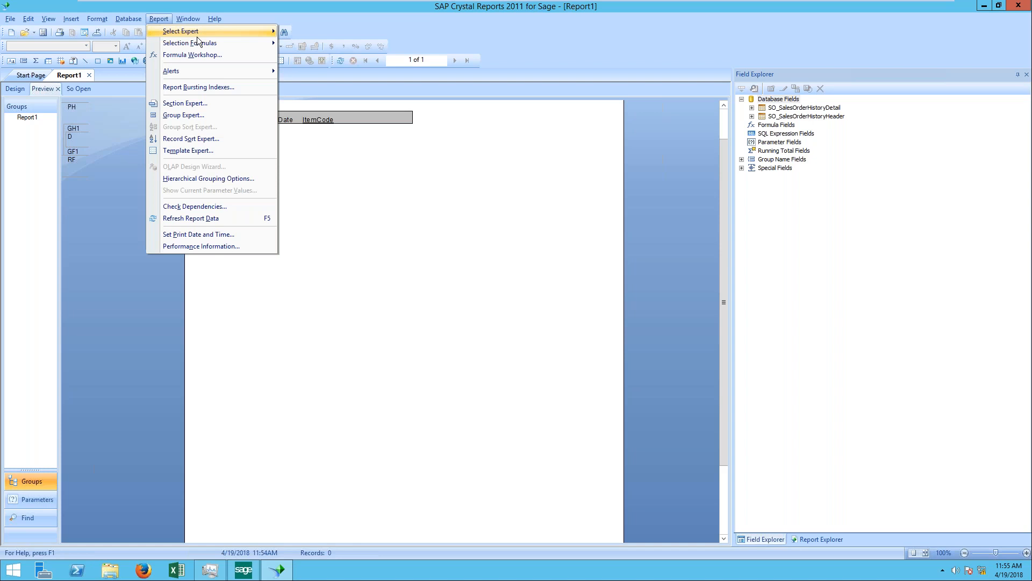
pyautogui.moveTo(208, 36)
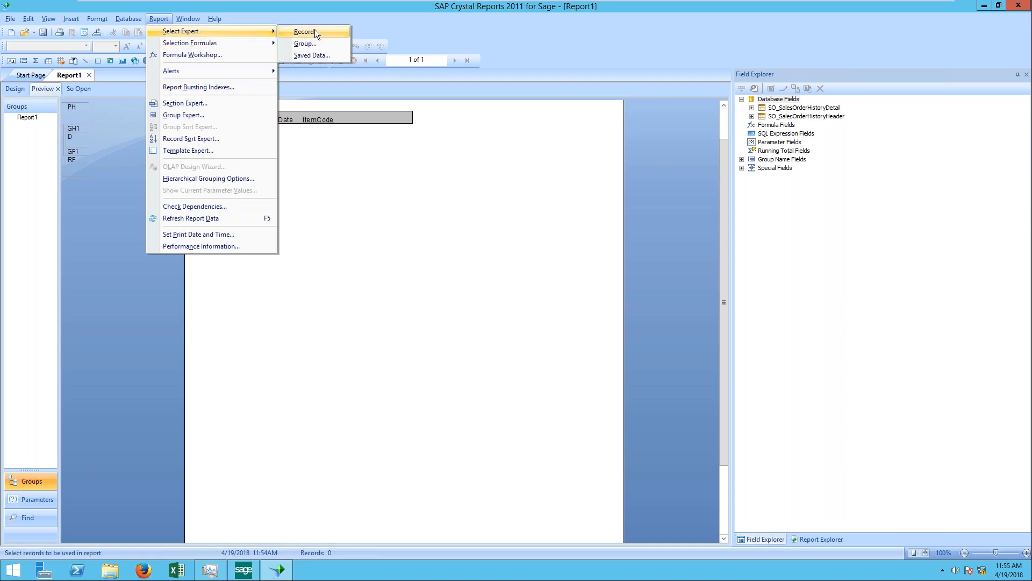
pyautogui.click(314, 31)
pyautogui.click(506, 312)
pyautogui.click(503, 308)
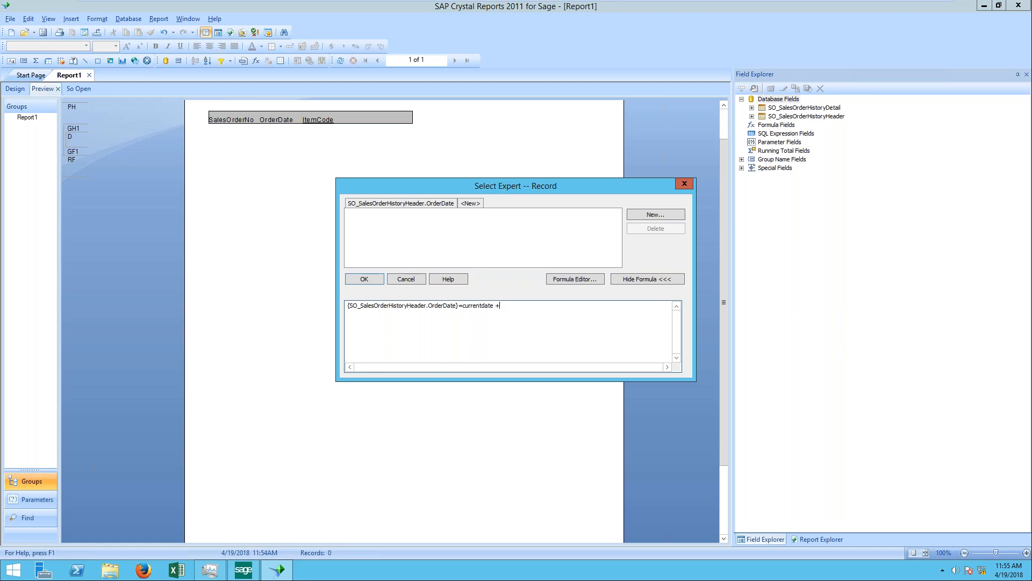
pyautogui.press('BackSpace')
pyautogui.press('BackSpace')
pyautogui.press('BackSpace')
pyautogui.press('BackSpace')
pyautogui.press('BackSpace')
pyautogui.press('BackSpace')
pyautogui.press('BackSpace')
pyautogui.press('BackSpace')
pyautogui.press('BackSpace')
pyautogui.press('BackSpace')
pyautogui.press('BackSpace')
pyautogui.press('BackSpace')
pyautogui.press('BackSpace')
pyautogui.press('BackSpace')
pyautogui.press('BackSpace')
pyautogui.press('BackSpace')
pyautogui.press('BackSpace')
pyautogui.press('BackSpace')
pyautogui.press('BackSpace')
pyautogui.press('BackSpace')
pyautogui.press('BackSpace')
pyautogui.press('BackSpace')
pyautogui.press('BackSpace')
pyautogui.press('BackSpace')
pyautogui.press('BackSpace')
pyautogui.press('BackSpace')
pyautogui.press('BackSpace')
pyautogui.press('BackSpace')
pyautogui.press('BackSpace')
pyautogui.press('BackSpace')
pyautogui.press('BackSpace')
pyautogui.press('BackSpace')
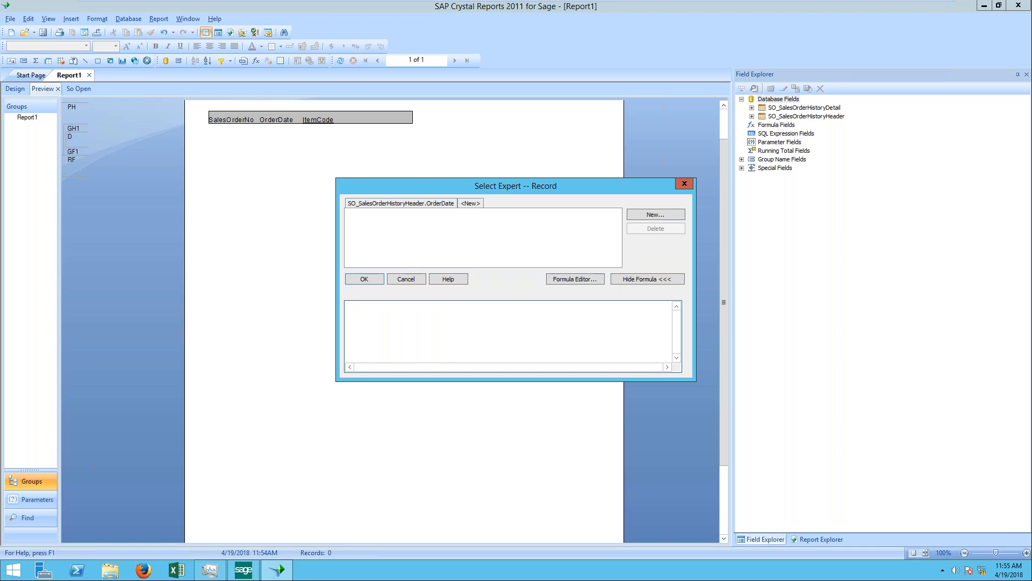
pyautogui.click(684, 183)
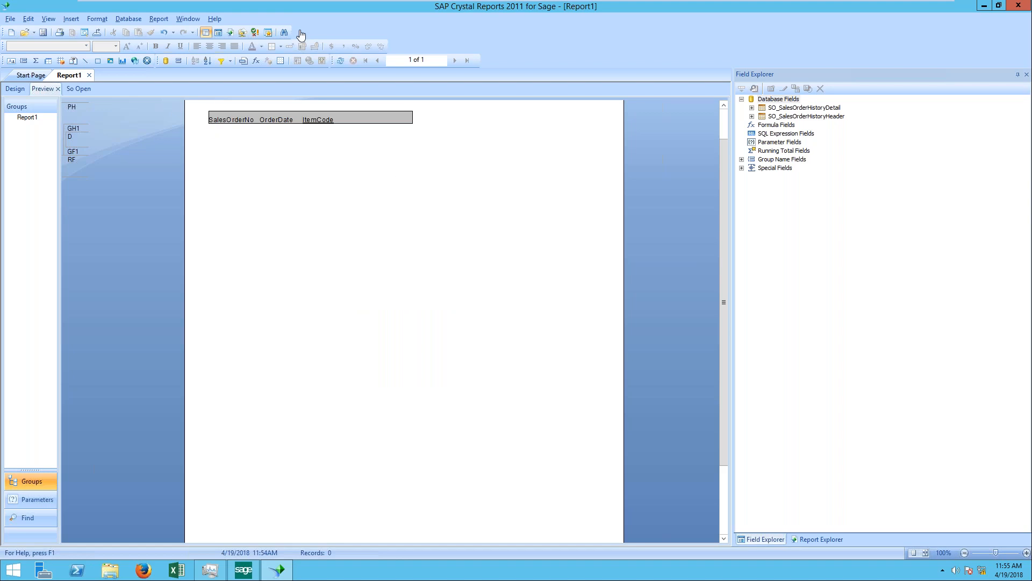
# Step: Try to delete the OrderDate condition in the record Select Expert and close the dialog
pyautogui.click(167, 18)
pyautogui.moveTo(178, 33)
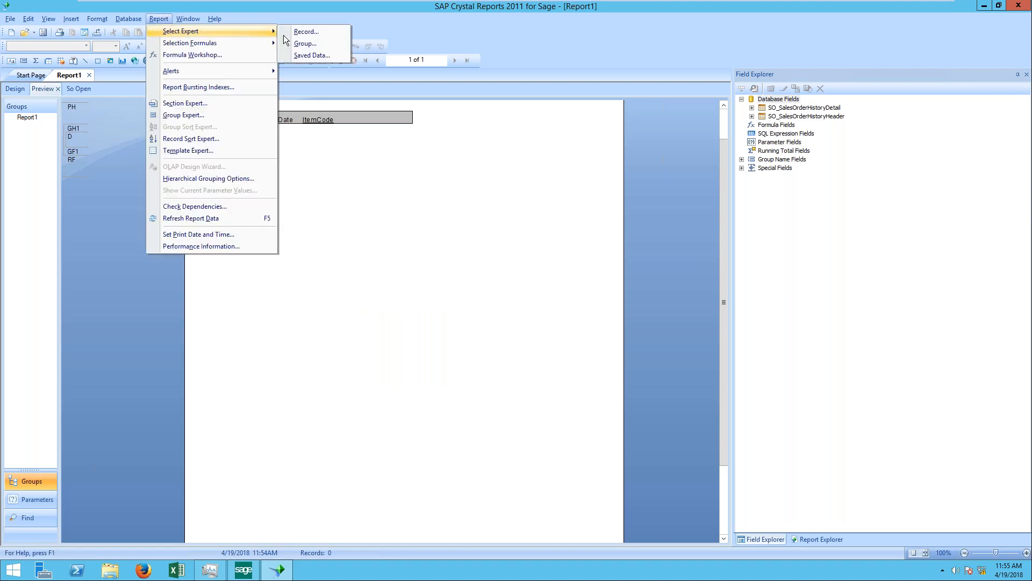
pyautogui.click(314, 33)
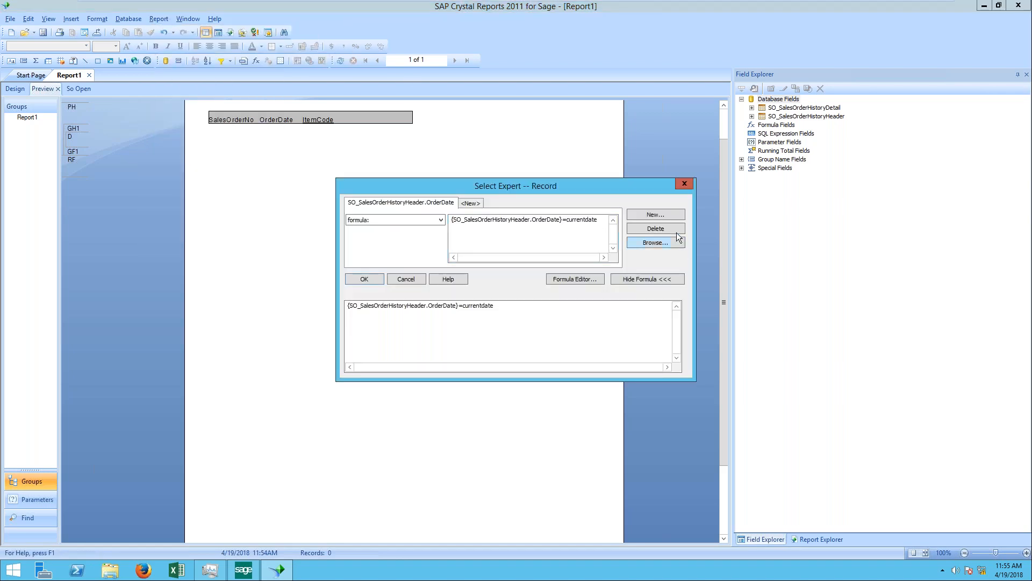
pyautogui.click(640, 230)
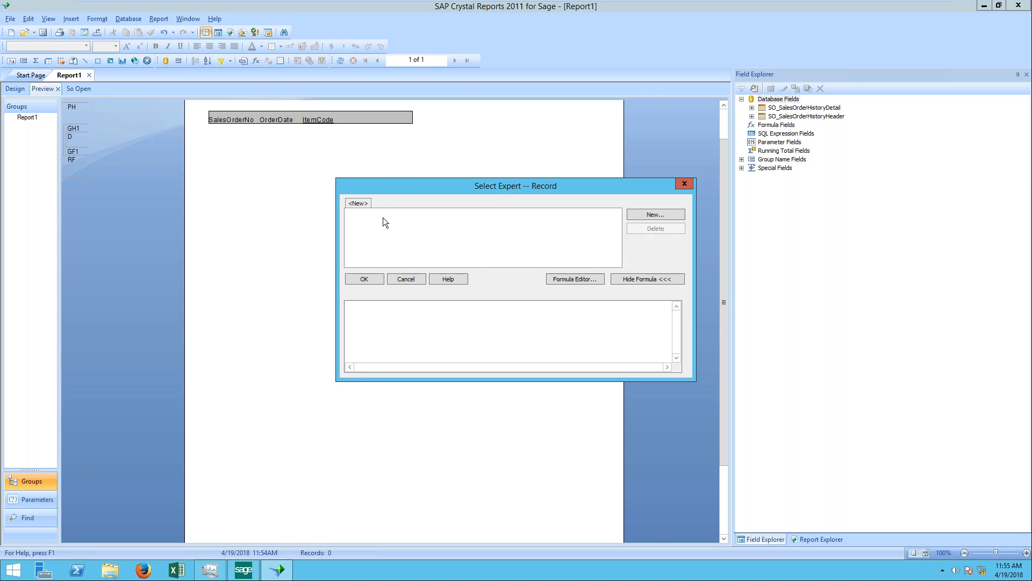
pyautogui.click(682, 184)
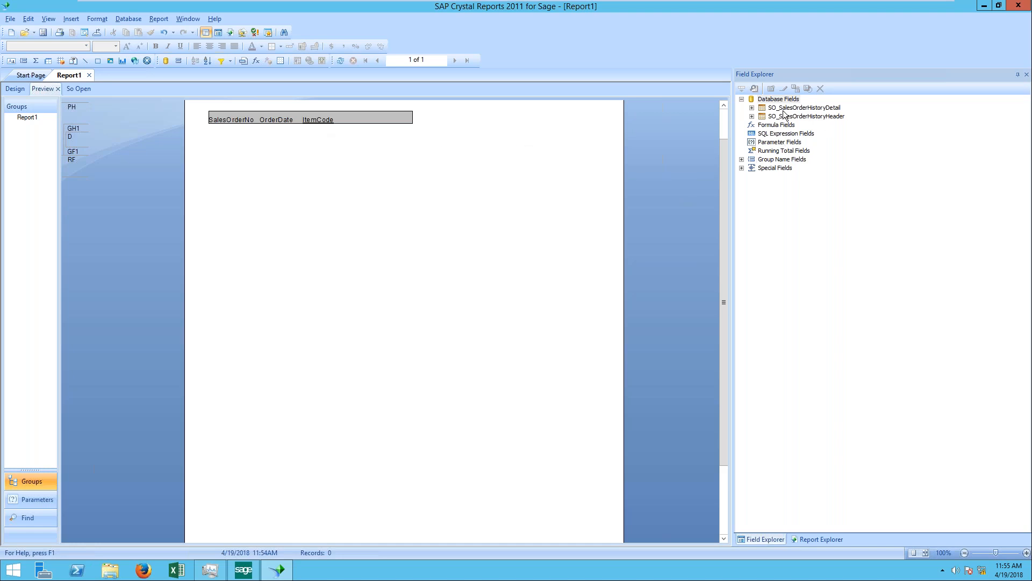
# Step: Close the Field Explorer and Report Explorer, and reopen the Field Explorer with its Database Fields expanded
pyautogui.click(783, 143)
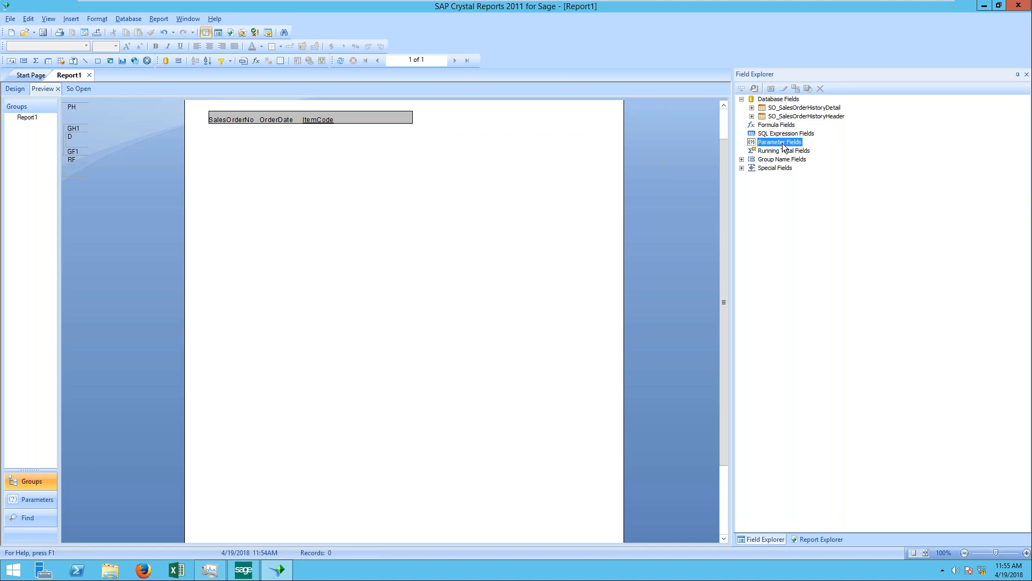
pyautogui.rightClick(782, 143)
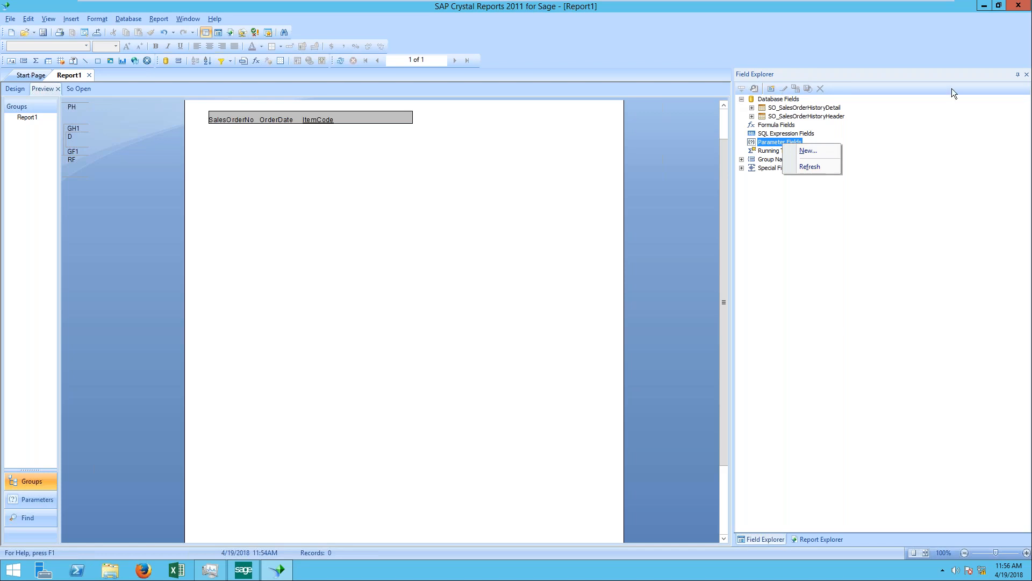
pyautogui.click(1027, 77)
pyautogui.click(1027, 77)
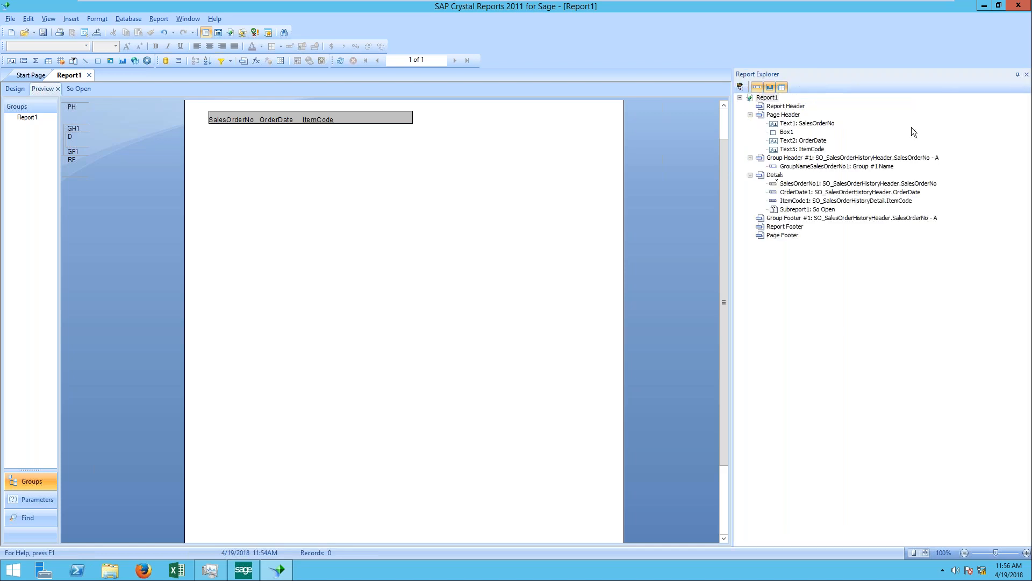
pyautogui.click(1025, 75)
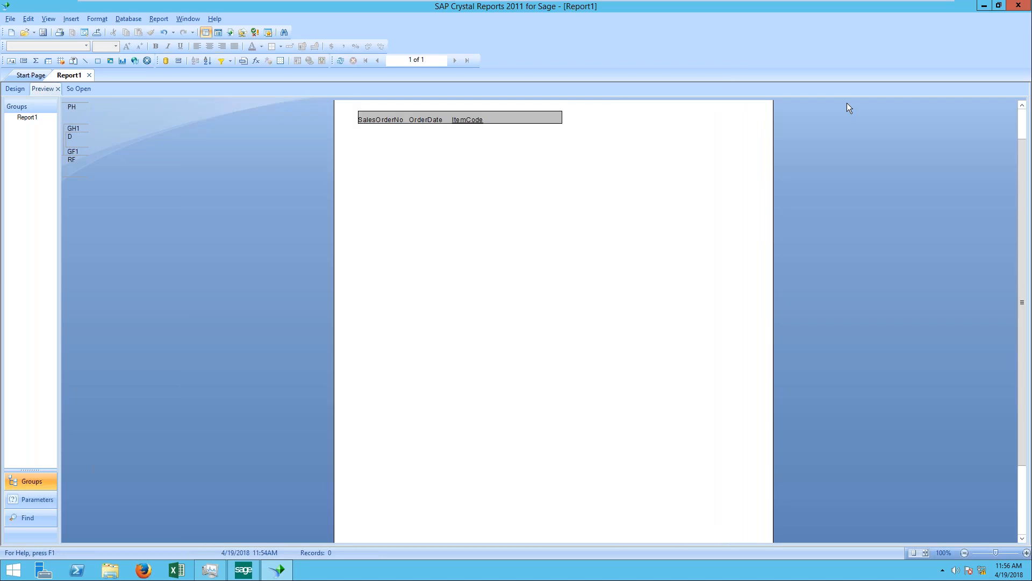
pyautogui.click(184, 16)
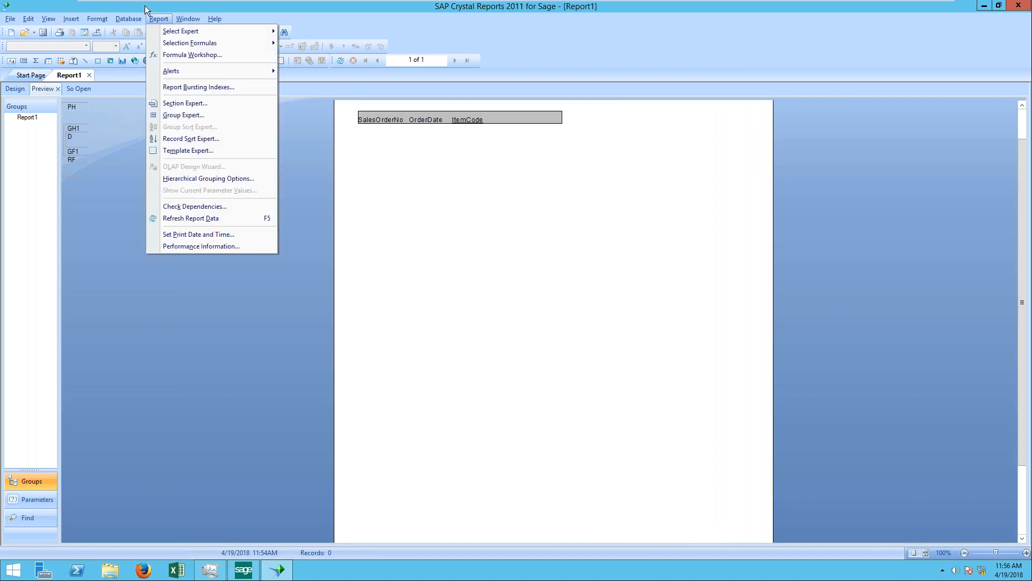
pyautogui.click(40, 19)
pyautogui.click(74, 123)
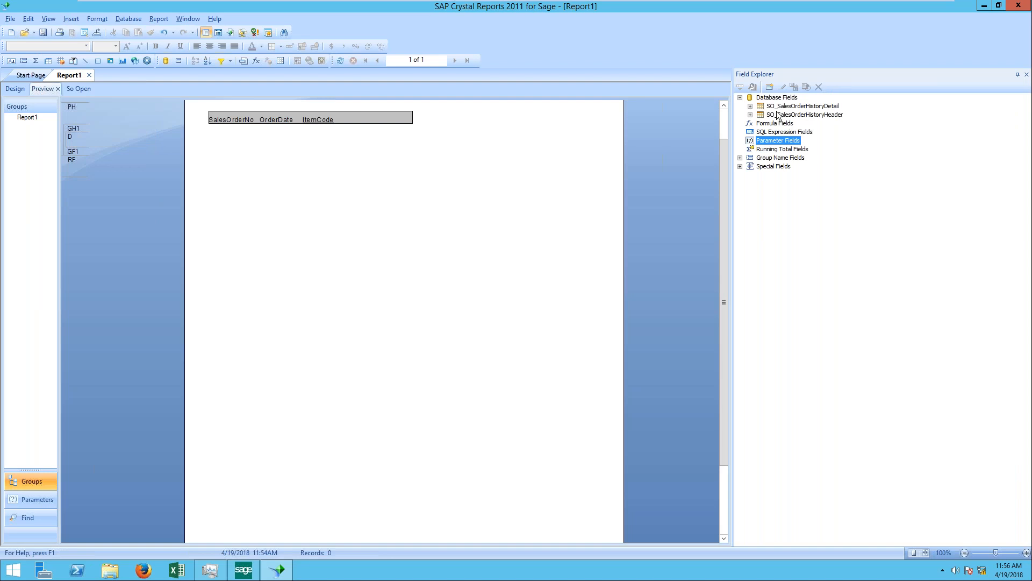
pyautogui.click(741, 98)
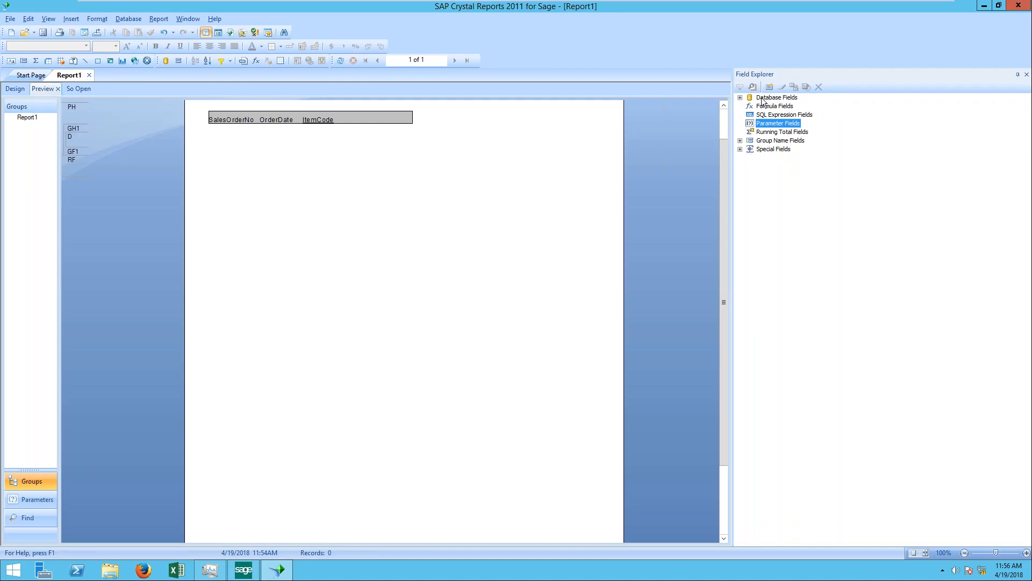
pyautogui.doubleClick(767, 100)
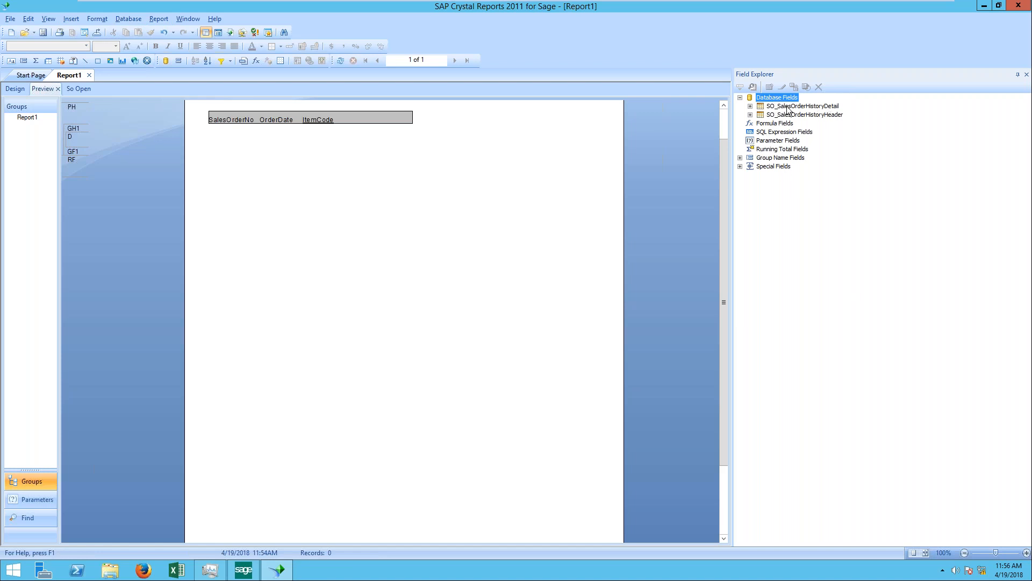
# Step: Start a new parameter field and name it date
pyautogui.click(775, 142)
pyautogui.rightClick(774, 143)
pyautogui.click(806, 142)
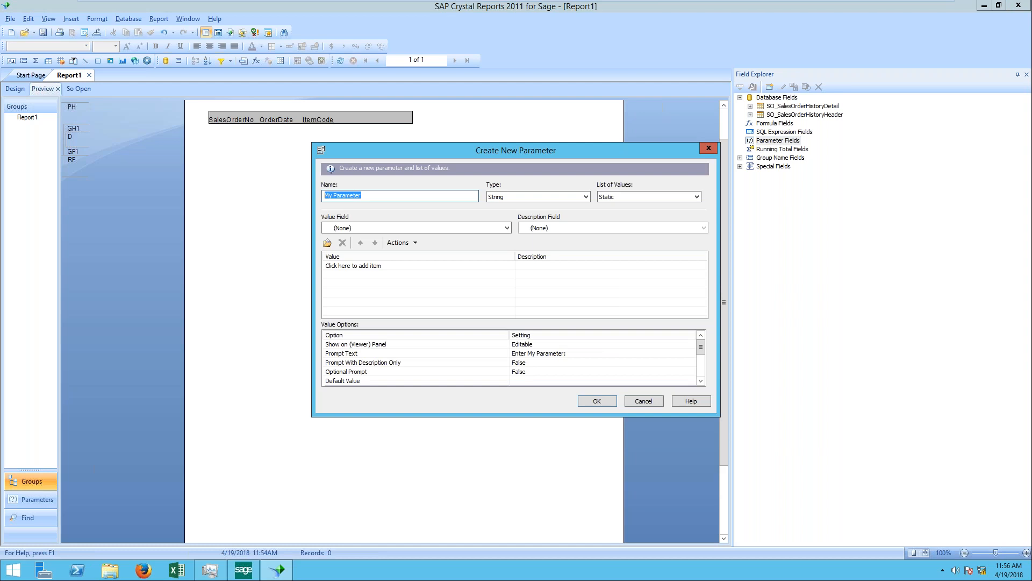
pyautogui.write('item')
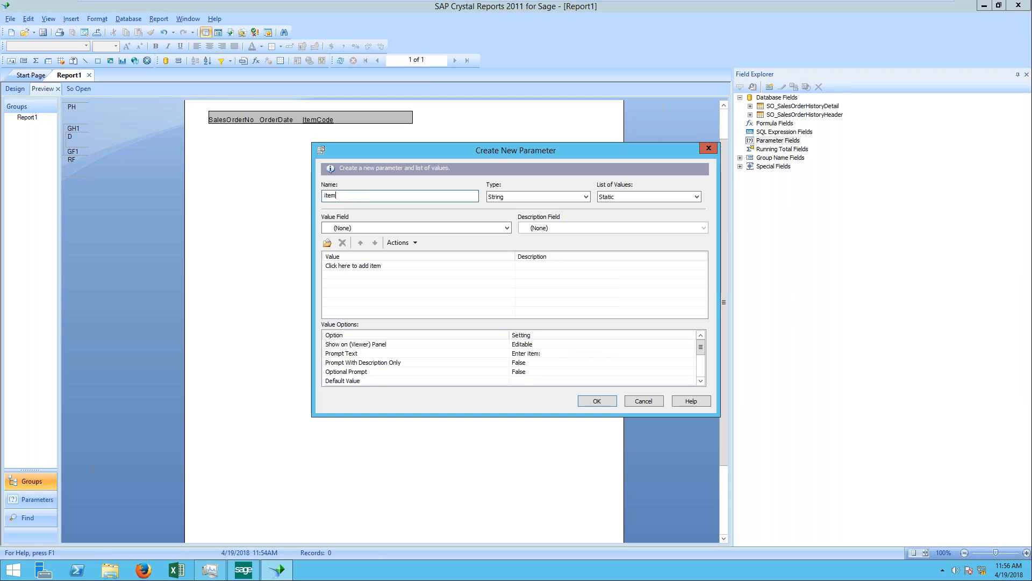
pyautogui.press('BackSpace')
pyautogui.press('BackSpace')
pyautogui.press('BackSpace')
pyautogui.press('BackSpace')
pyautogui.write('dat')
pyautogui.press('Tab')
pyautogui.press('Tab')
pyautogui.press('Tab')
pyautogui.press('Tab')
pyautogui.press('Tab')
pyautogui.press('Tab')
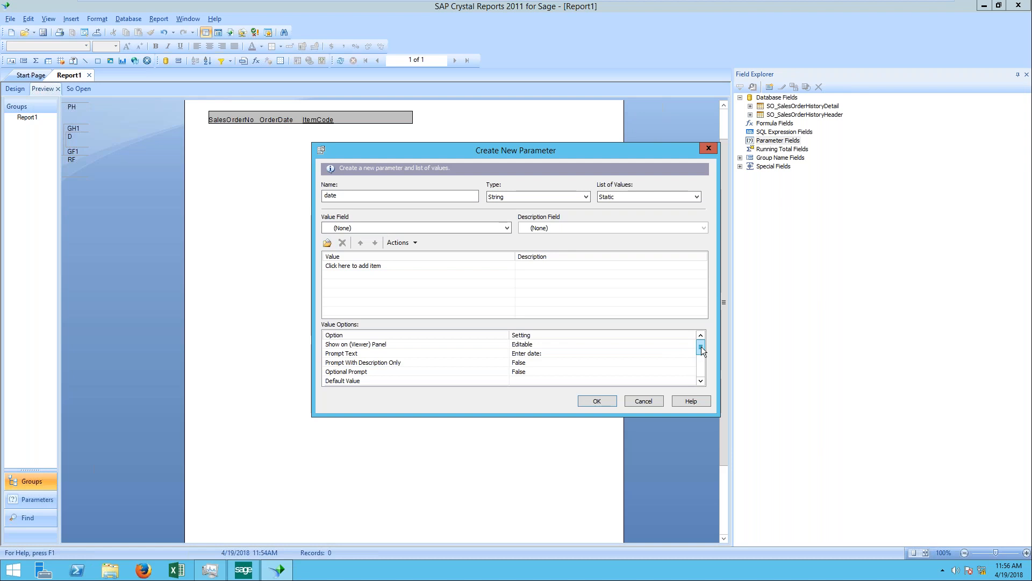
# Step: Change the date parameter's "Allow range values" option to permit ranges and create the parameter
pyautogui.scroll(-3, 701, 357)
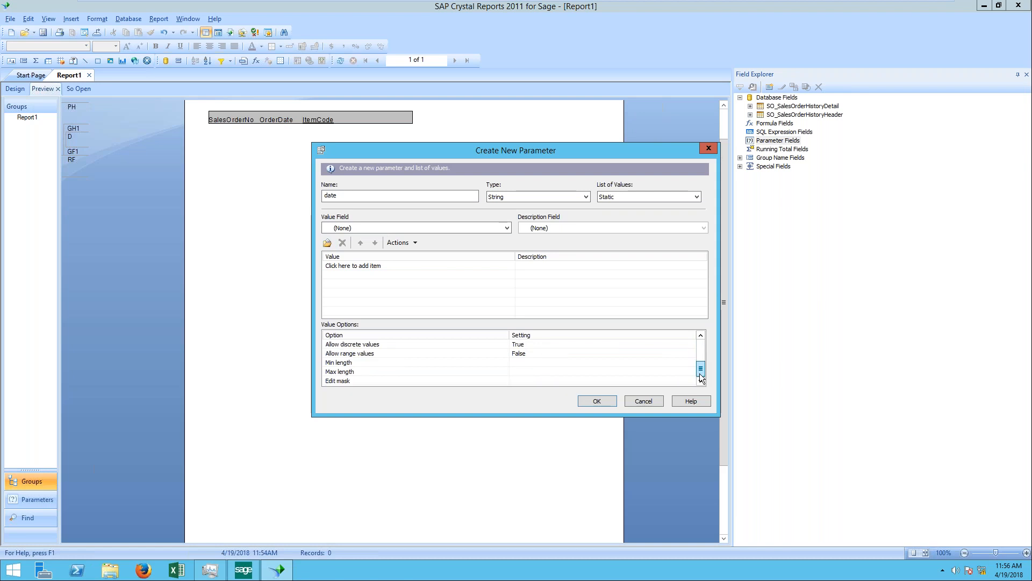
pyautogui.click(368, 355)
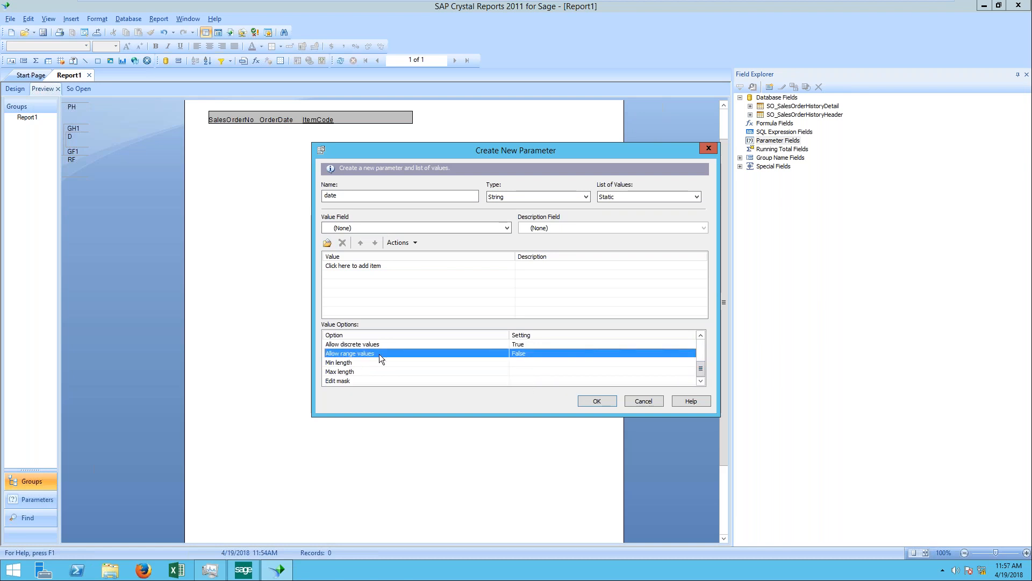
pyautogui.click(527, 353)
pyautogui.click(524, 353)
pyautogui.click(526, 360)
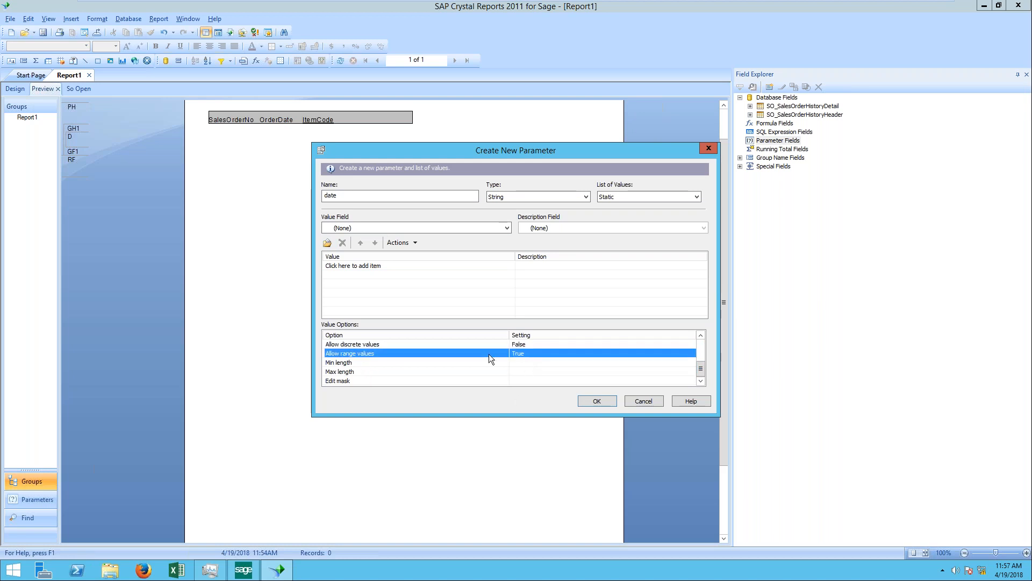
pyautogui.click(596, 400)
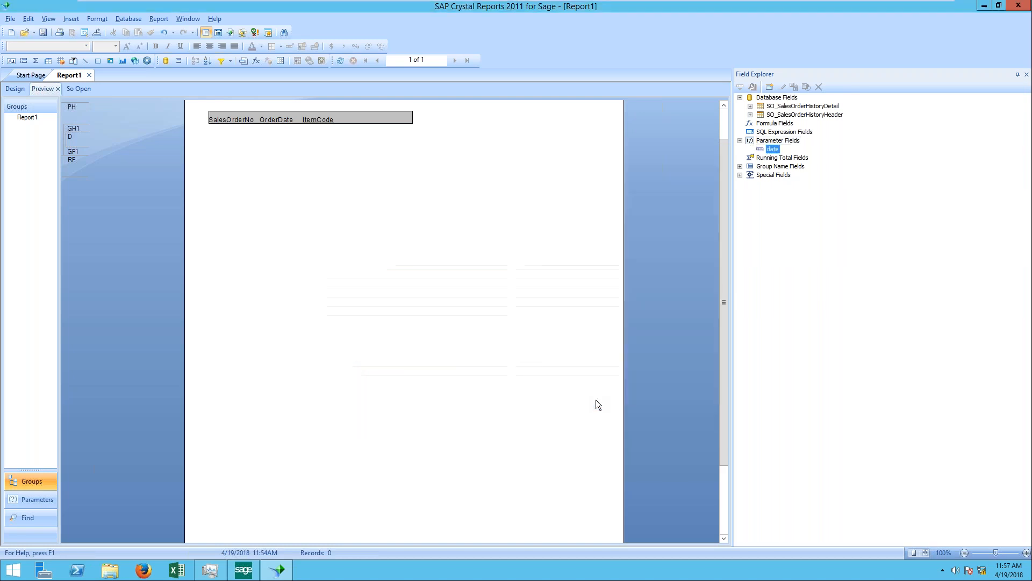
# Step: Delete the existing OrderDate condition in the record Select Expert
pyautogui.click(160, 19)
pyautogui.moveTo(180, 34)
pyautogui.click(307, 33)
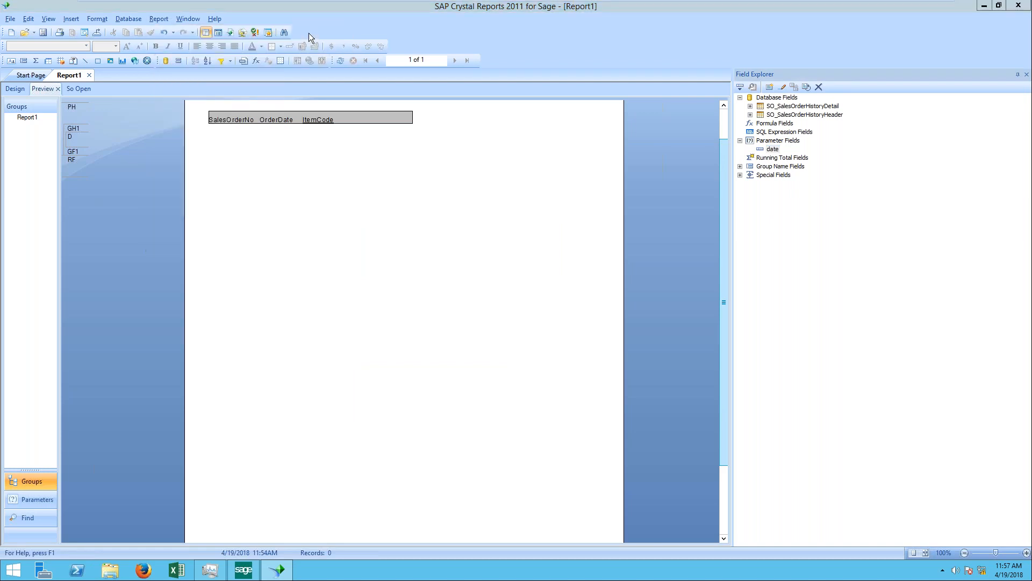
pyautogui.click(655, 228)
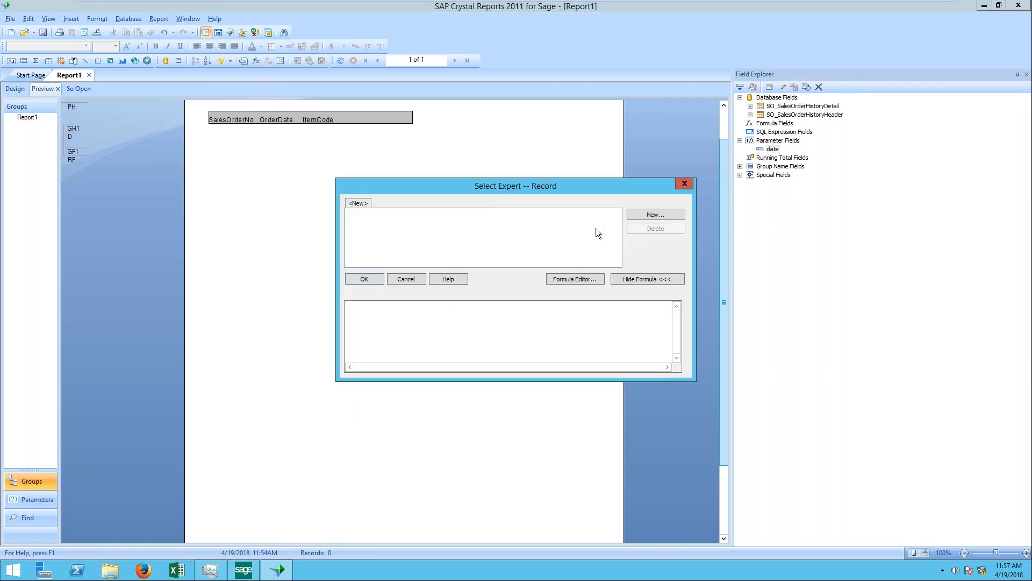
# Step: Try adding an SO_SalesOrderHistoryHeader.OrderDate condition set to "is equal to" and look for the date parameter among its values
pyautogui.click(648, 217)
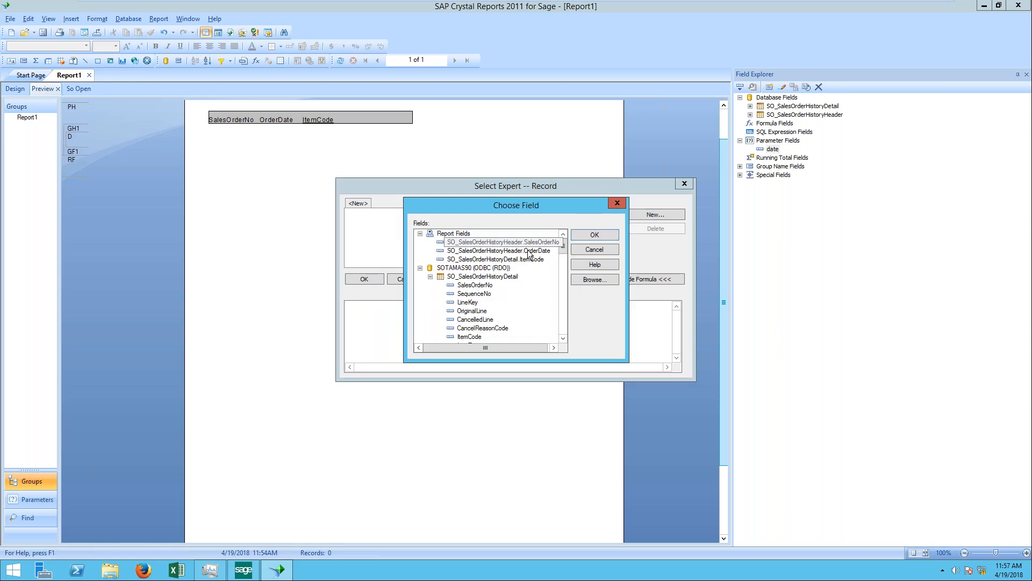
pyautogui.doubleClick(505, 250)
pyautogui.click(444, 221)
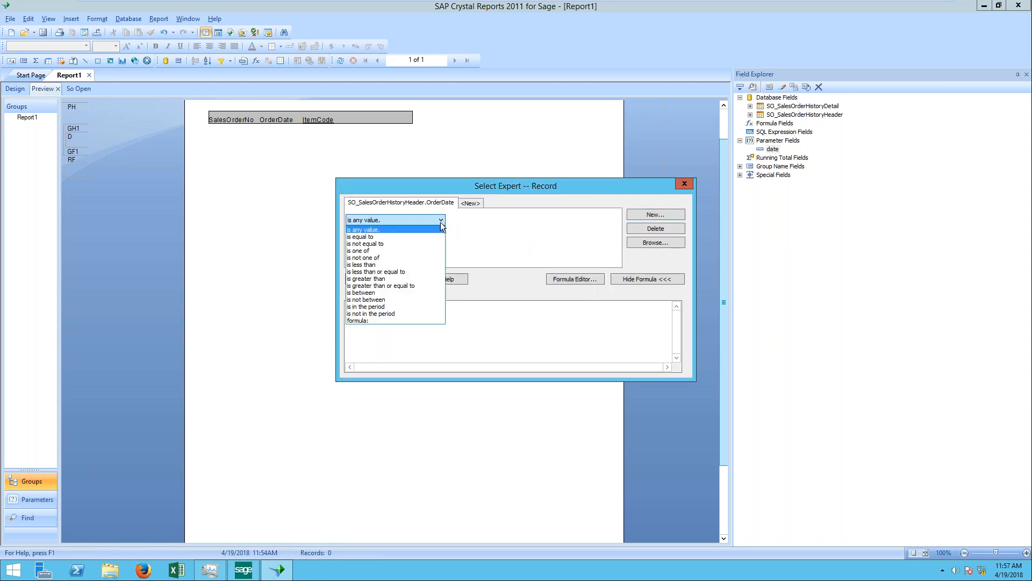
pyautogui.click(410, 234)
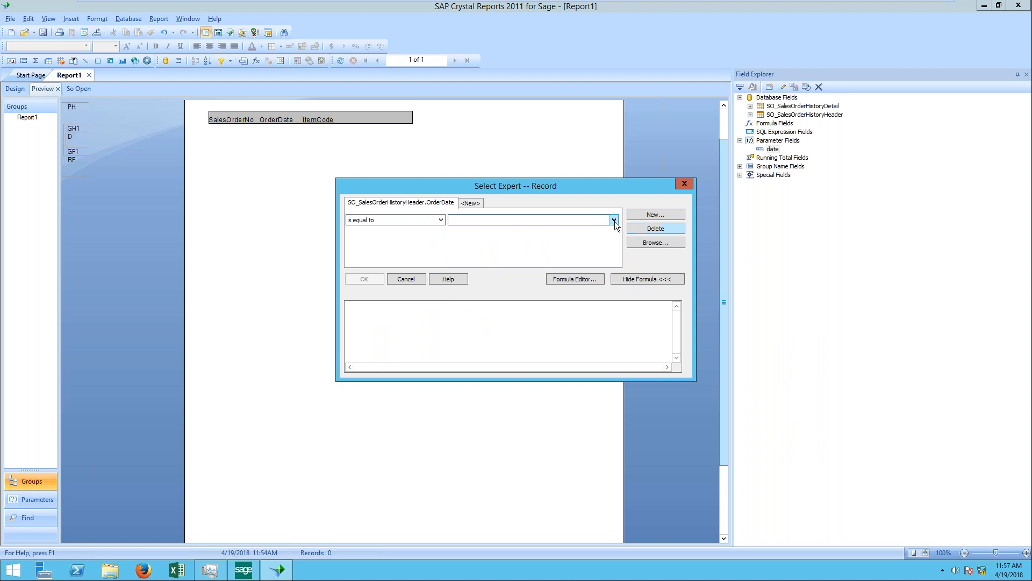
pyautogui.click(614, 220)
# Step: Try the "is between" comparison for the OrderDate condition, look through its values, and close the record Select Expert without applying
pyautogui.click(441, 221)
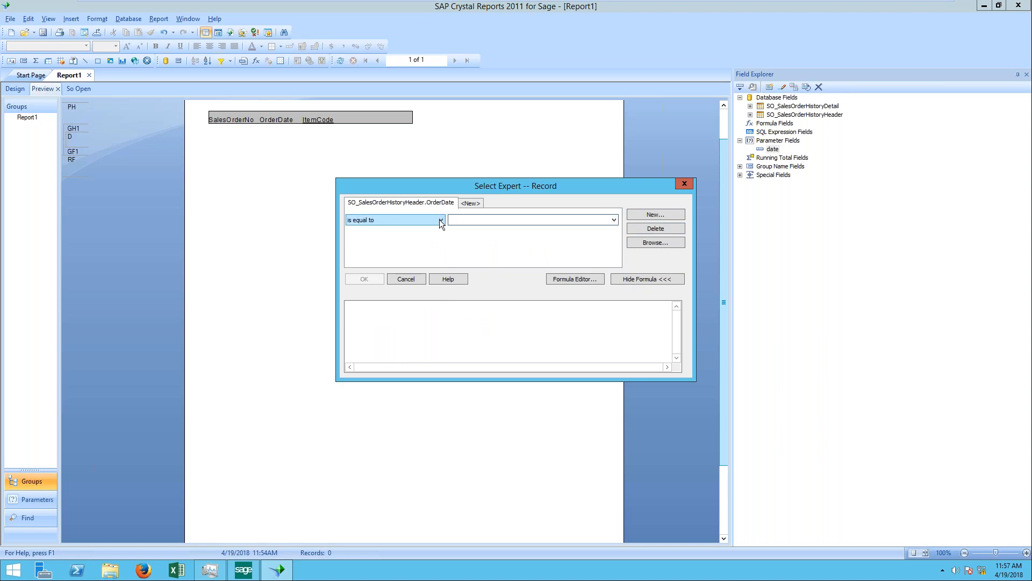
pyautogui.click(441, 221)
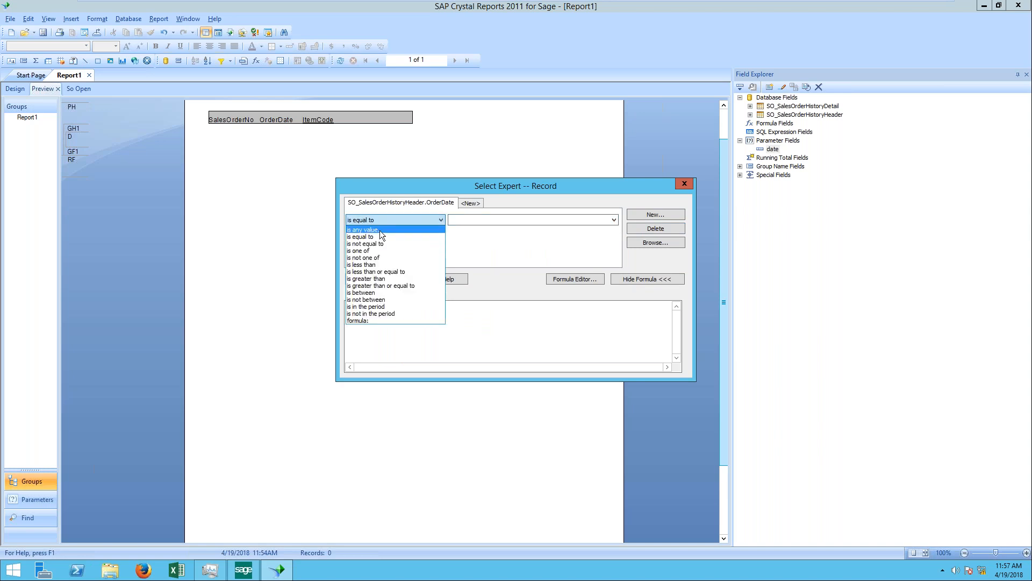
pyautogui.click(366, 292)
pyautogui.click(442, 221)
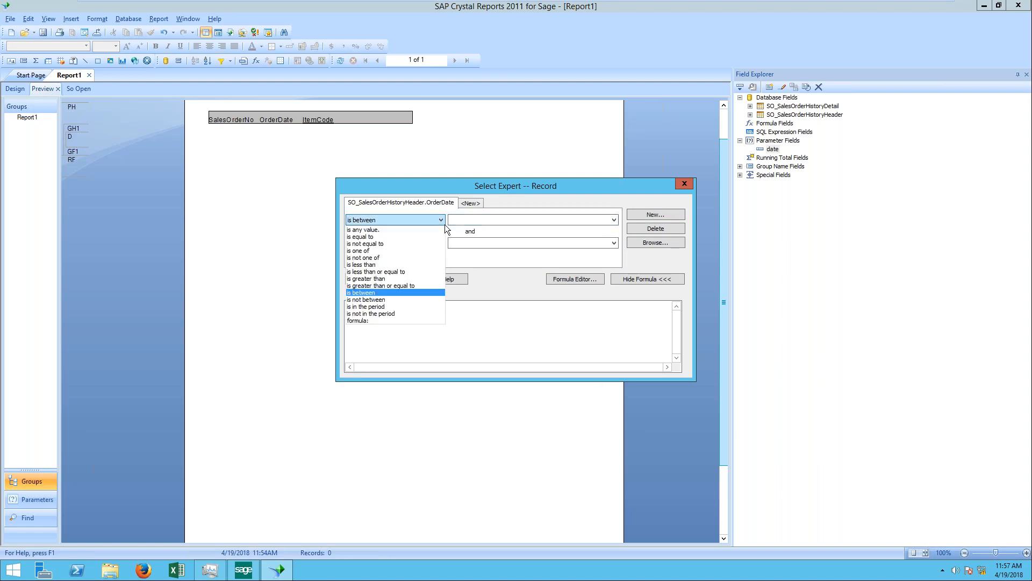
pyautogui.click(383, 293)
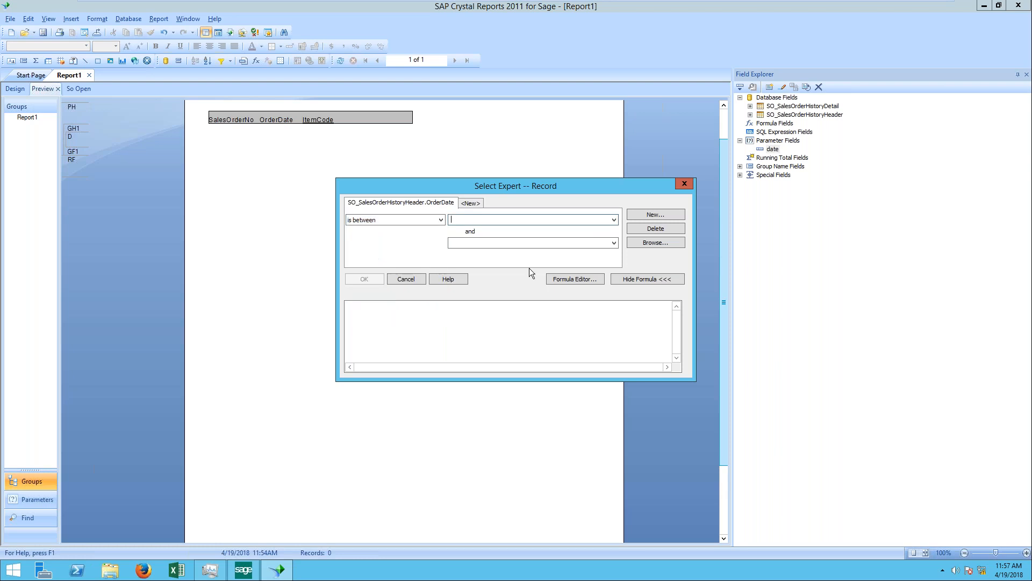
pyautogui.click(613, 220)
pyautogui.click(496, 227)
pyautogui.click(684, 183)
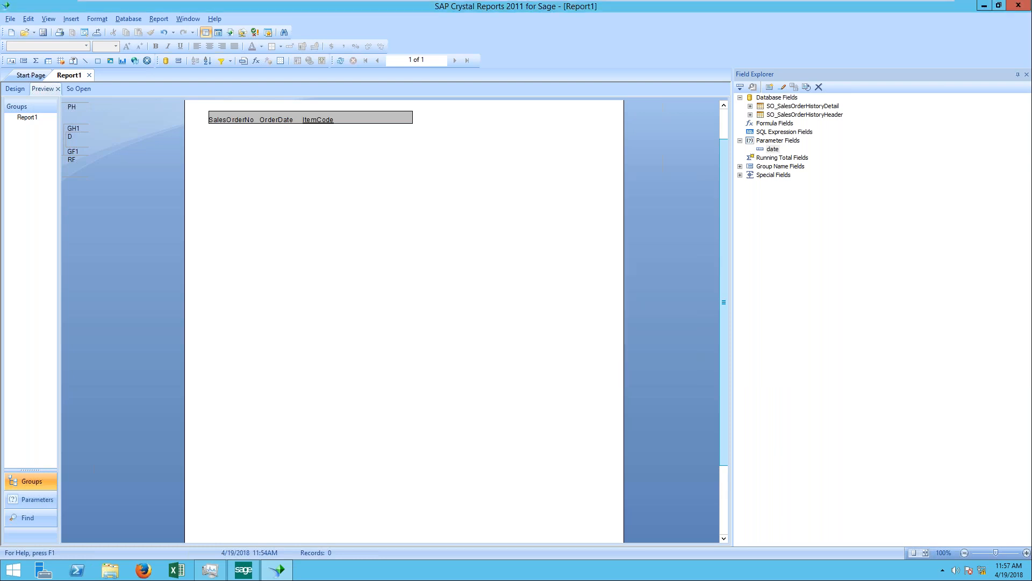
# Step: Check the "Allow range values" setting in the date parameter's value options and close its editor
pyautogui.doubleClick(773, 149)
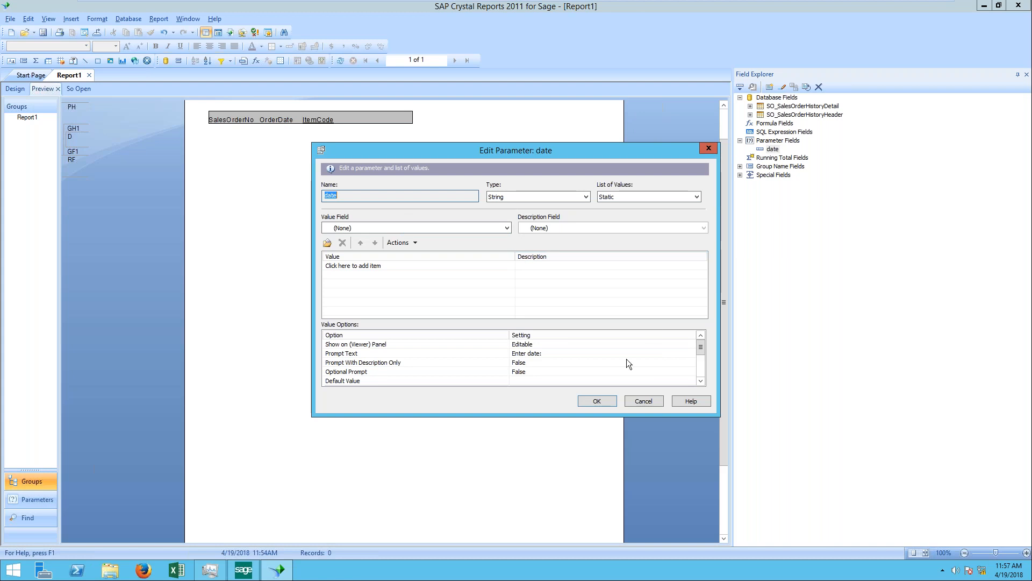
pyautogui.moveTo(704, 345); pyautogui.dragTo(702, 373)
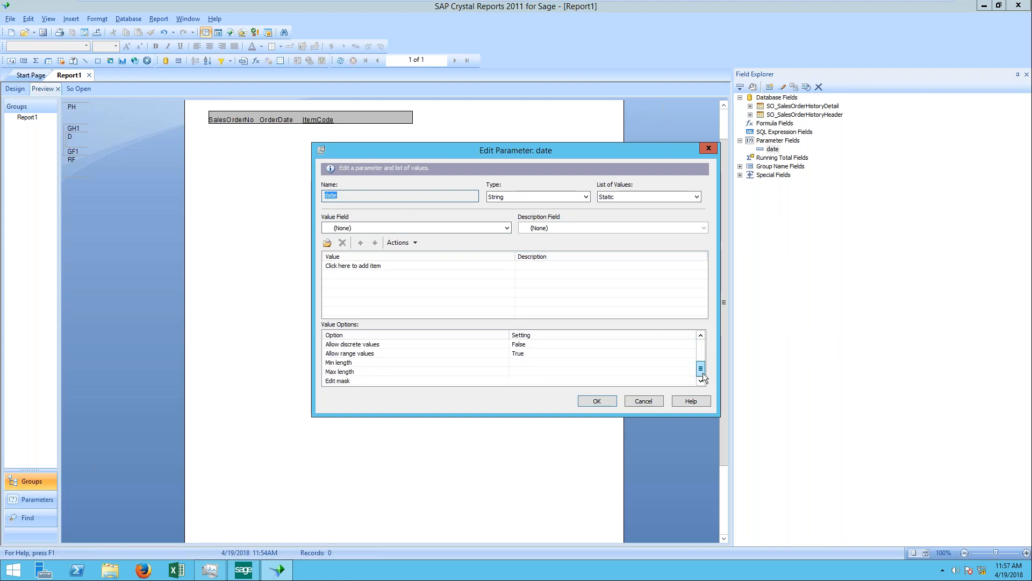
pyautogui.click(407, 353)
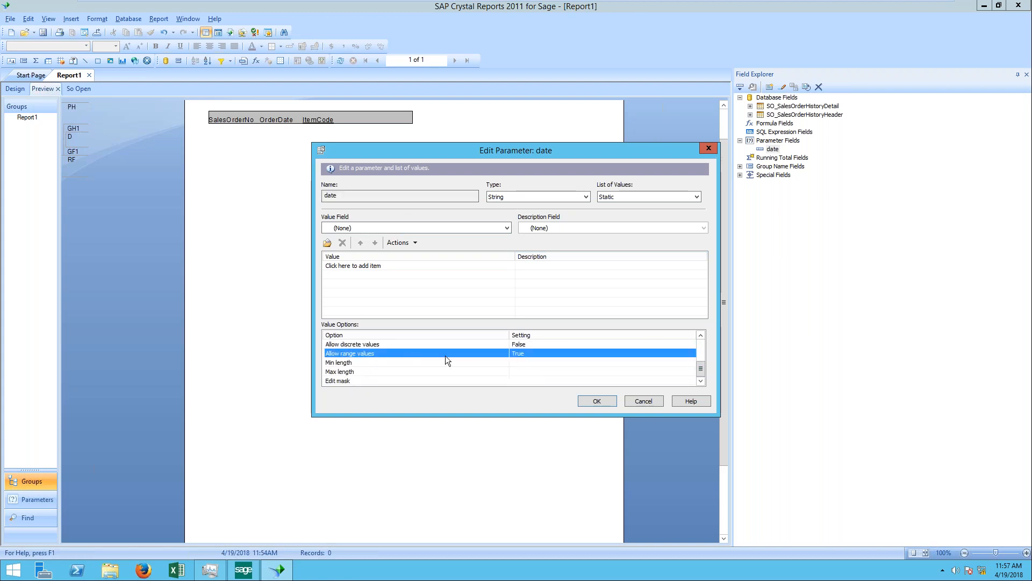
pyautogui.click(597, 401)
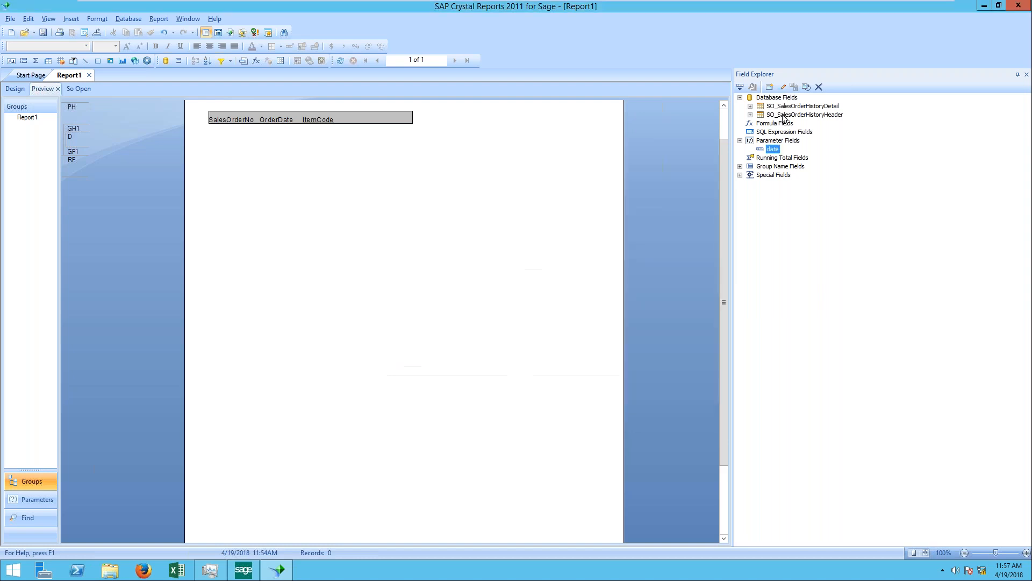
# Step: Place the date parameter in the report's Details section beside ItemCode and proceed without entering parameter values
pyautogui.moveTo(775, 151); pyautogui.dragTo(357, 134)
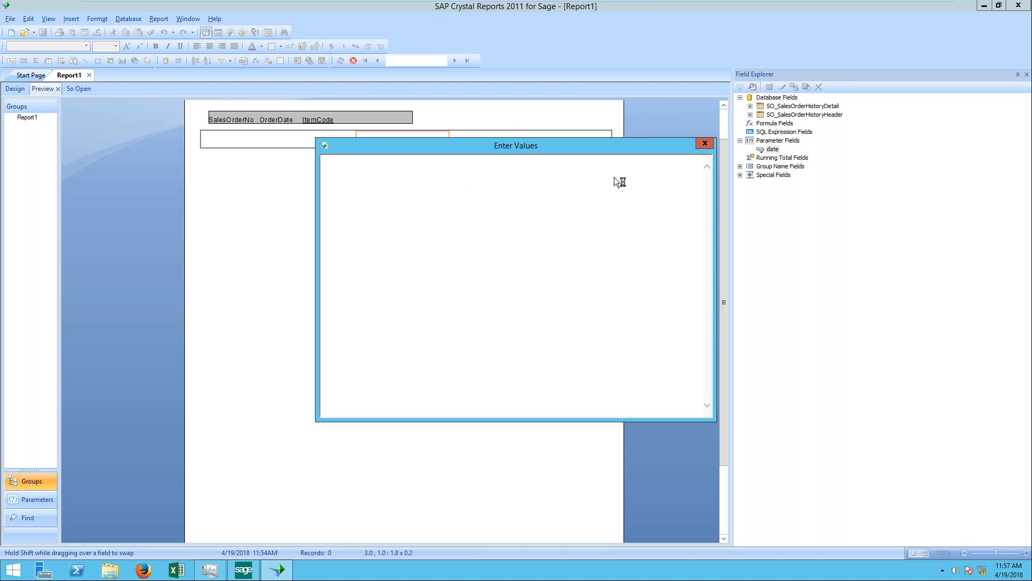
pyautogui.click(702, 144)
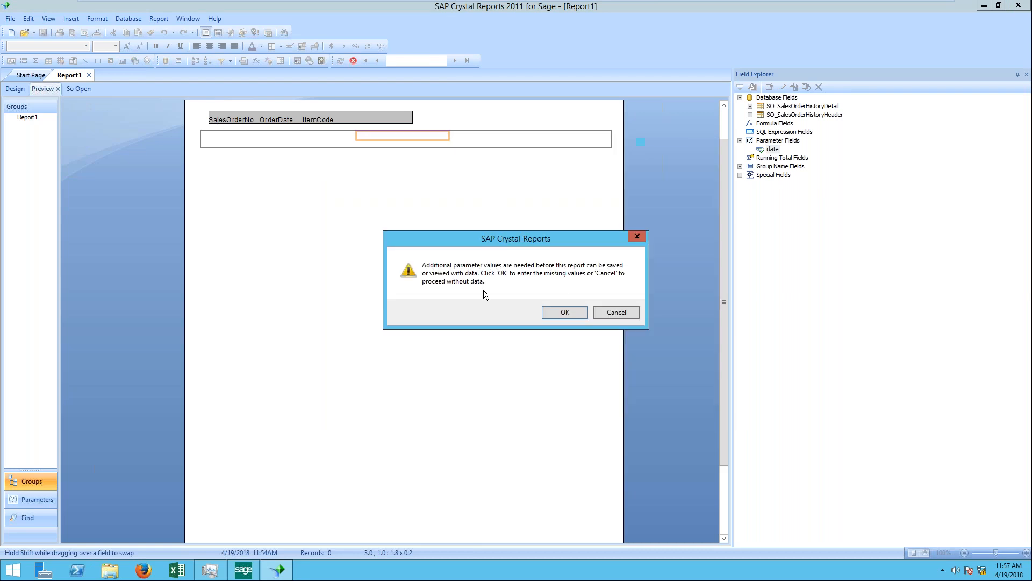
pyautogui.click(564, 312)
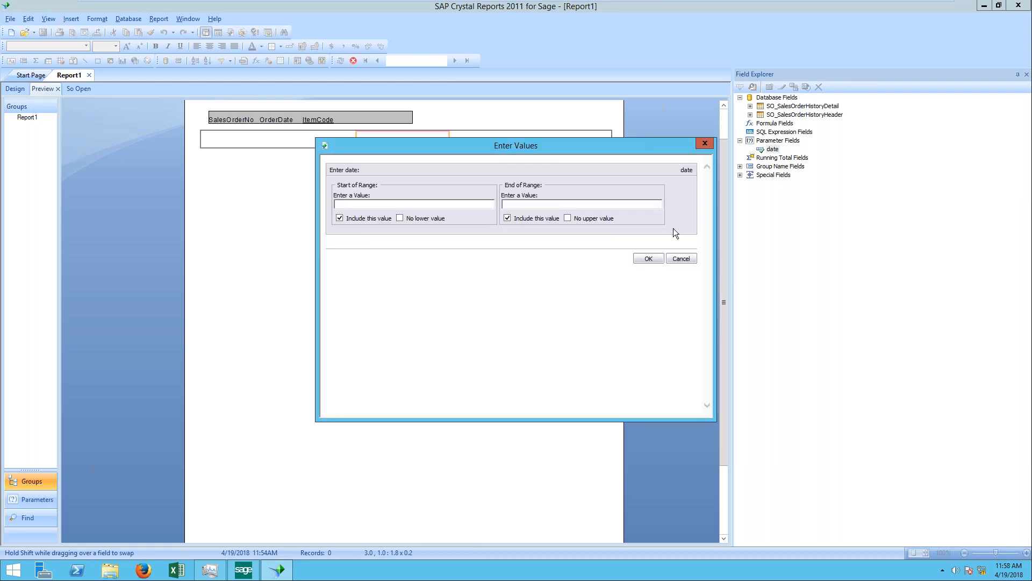
pyautogui.click(681, 258)
pyautogui.click(619, 312)
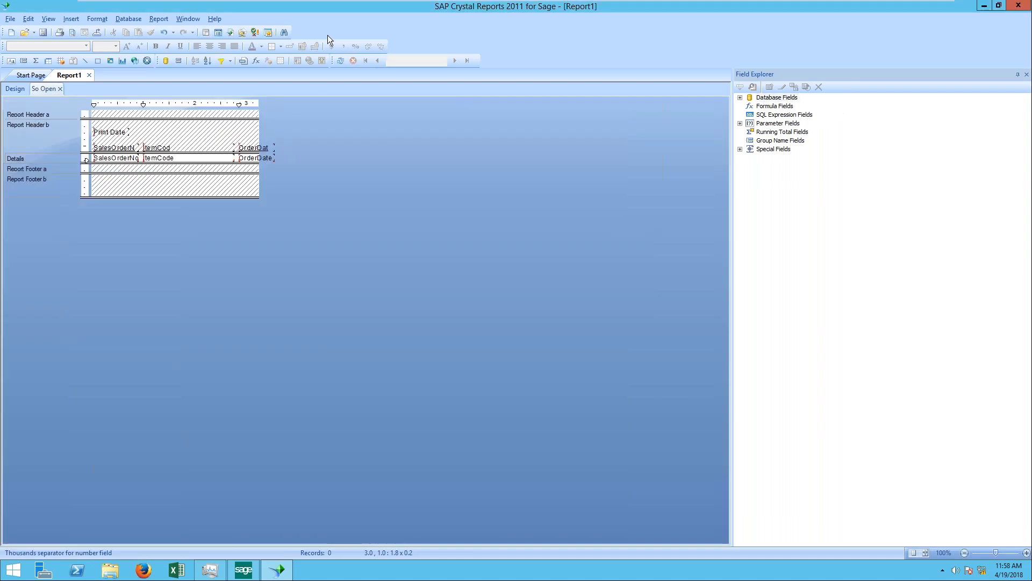
pyautogui.click(159, 19)
pyautogui.moveTo(172, 36)
pyautogui.click(308, 38)
pyautogui.click(616, 205)
# Step: Tile the Report1 and Start Page windows side by side and close the Start Page
pyautogui.click(188, 19)
pyautogui.click(210, 53)
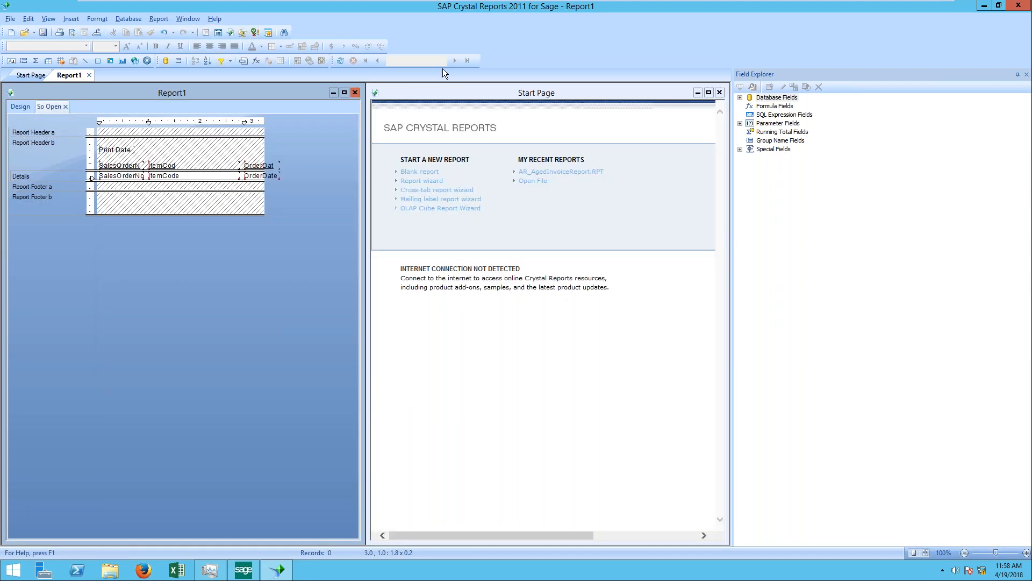
pyautogui.click(720, 93)
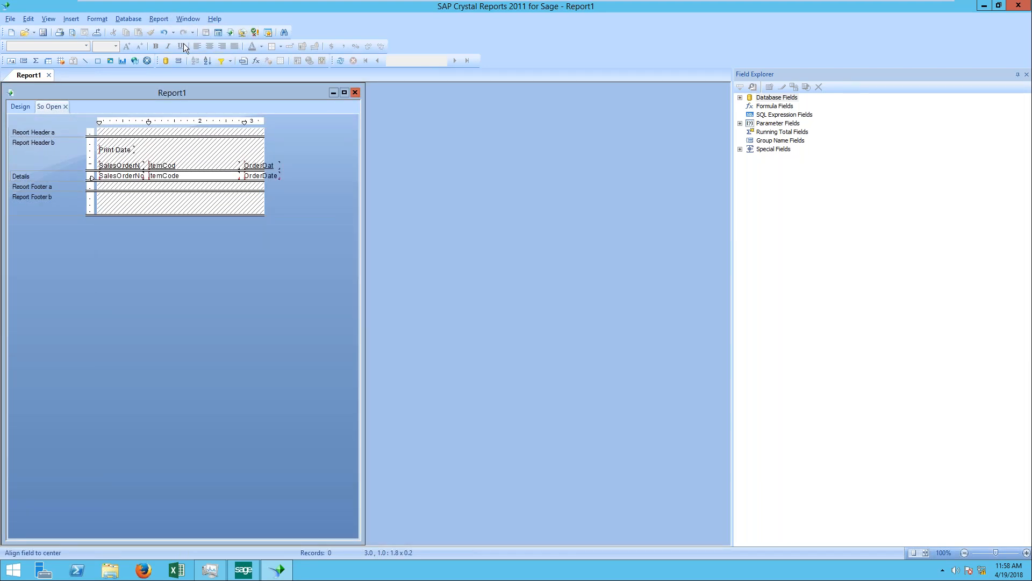
# Step: Try adding an SO_SalesOrderHeader.OrderDate "is equal to" condition to the So Open subreport's record selection, and close without applying
pyautogui.click(159, 19)
pyautogui.moveTo(240, 33)
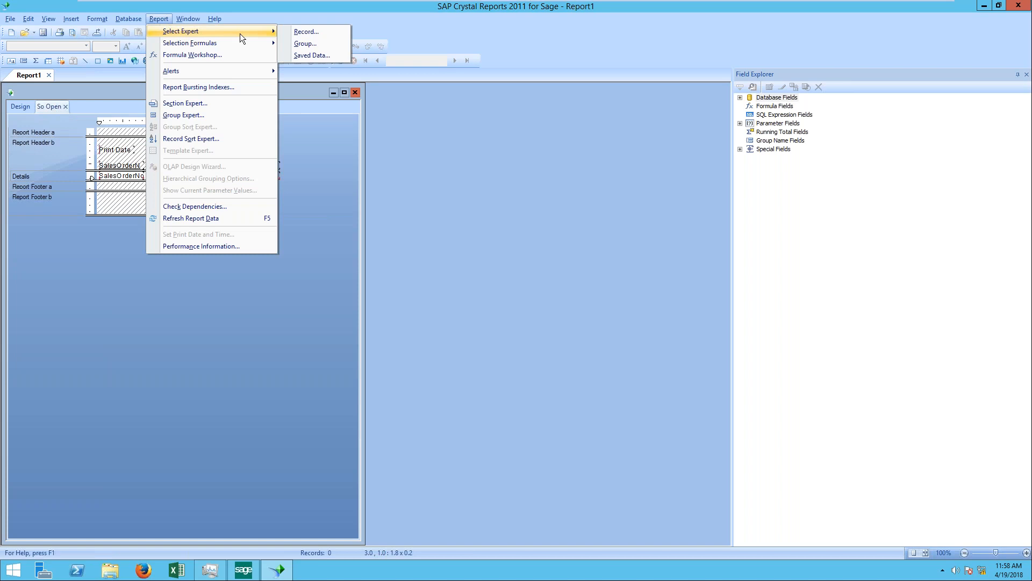
pyautogui.click(330, 40)
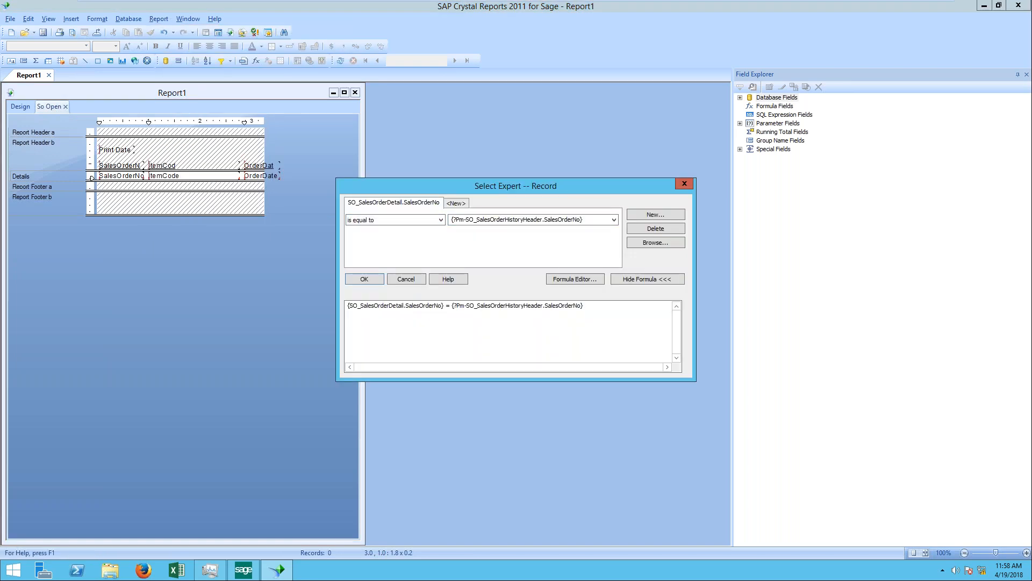
pyautogui.click(456, 203)
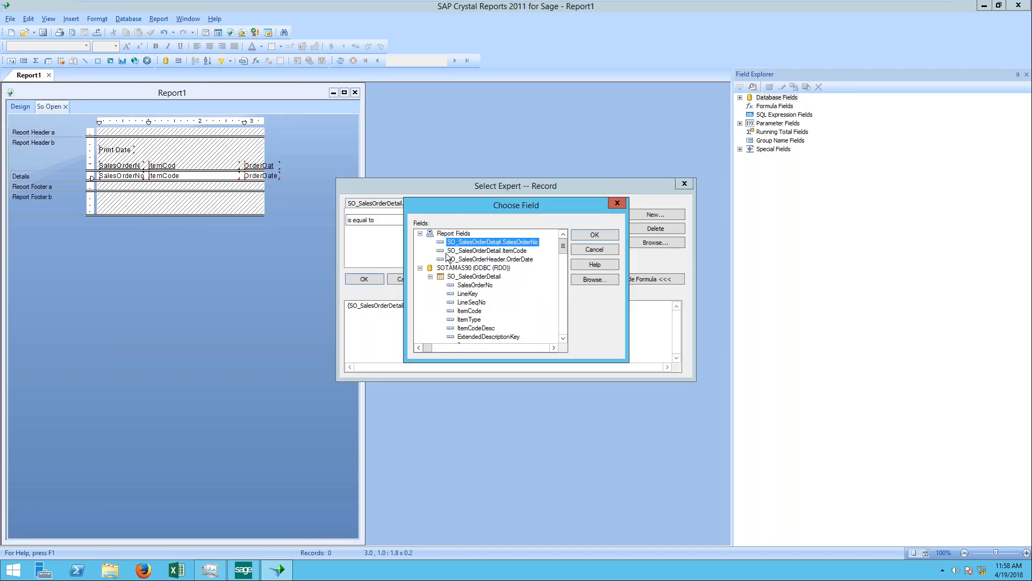
pyautogui.doubleClick(474, 259)
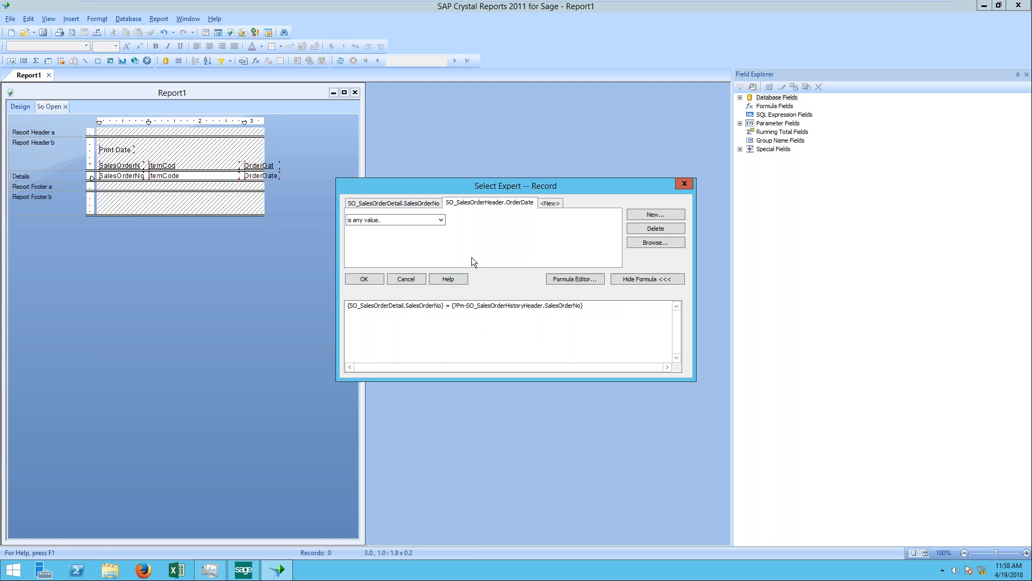
pyautogui.click(441, 220)
pyautogui.click(407, 237)
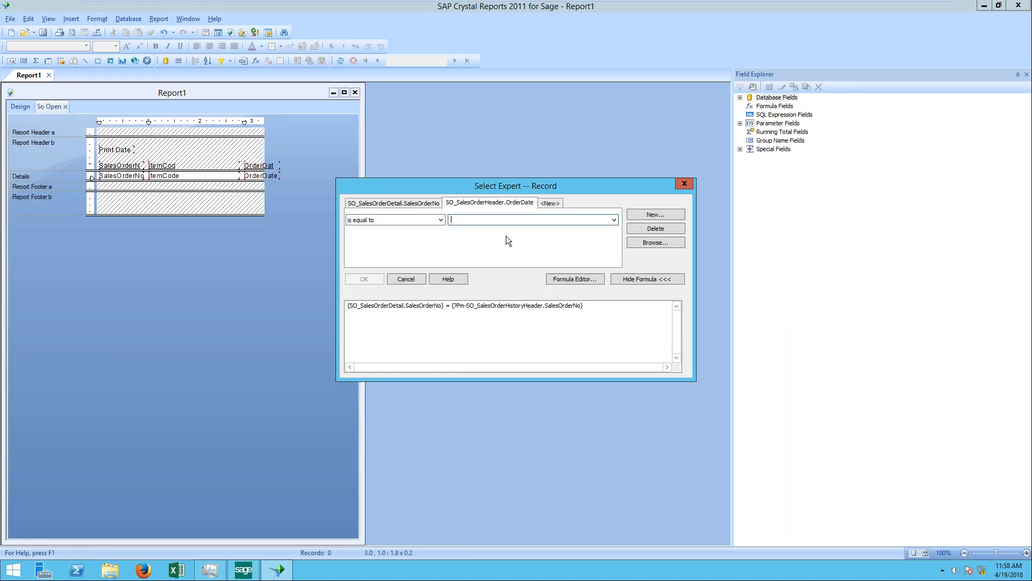
pyautogui.click(614, 220)
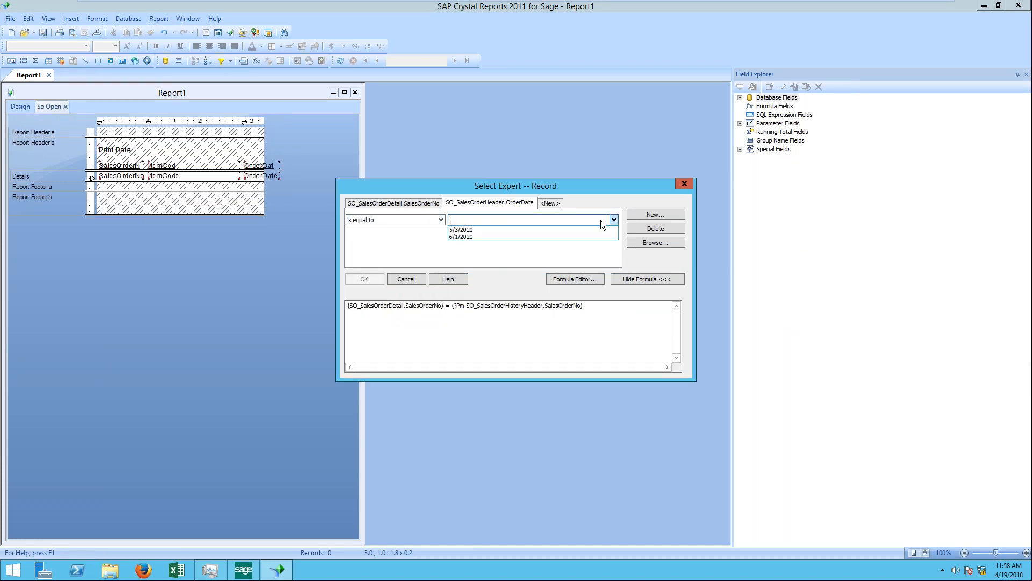
pyautogui.click(534, 221)
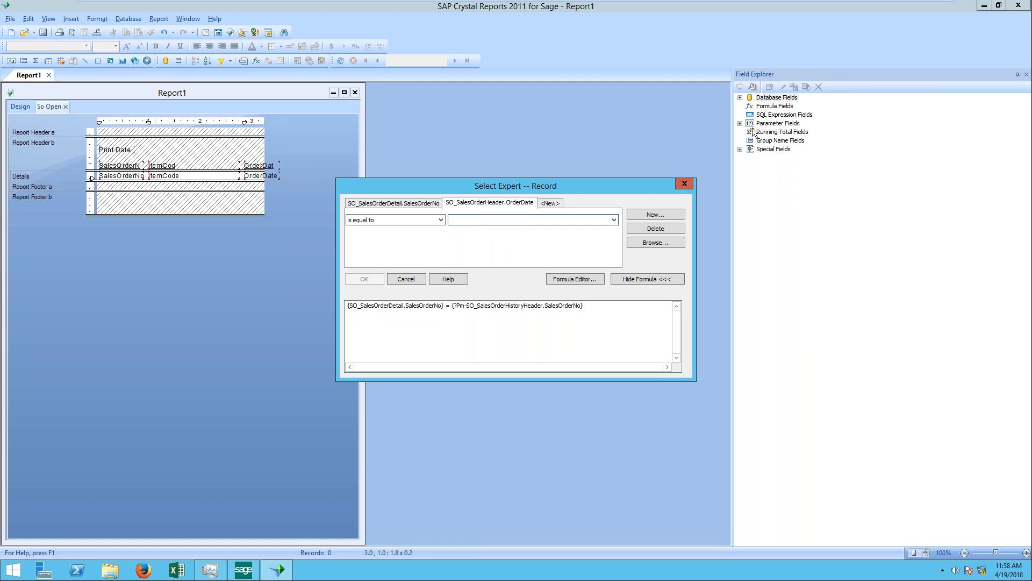
pyautogui.click(687, 190)
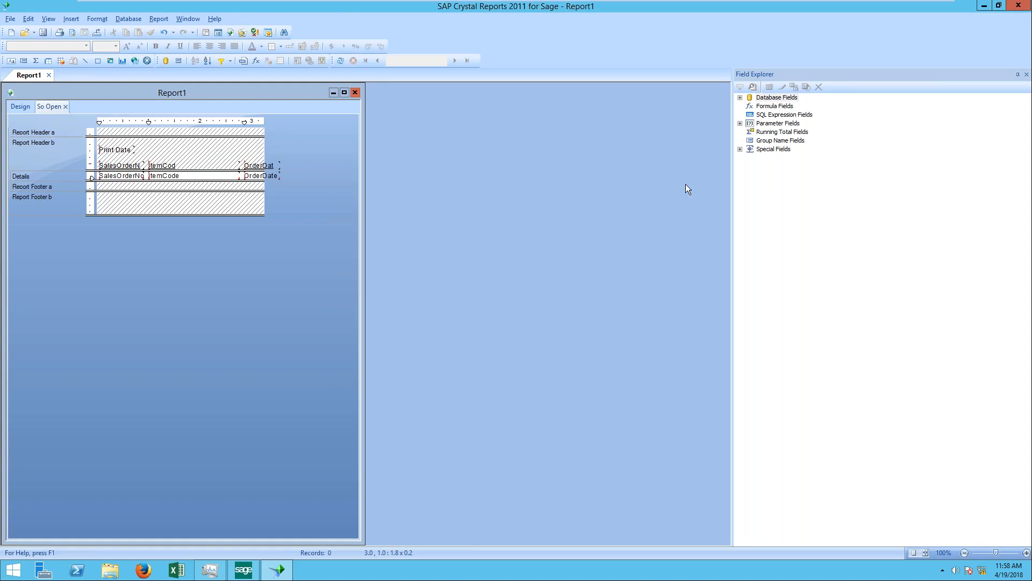
# Step: Try to delete the Pm-SO_SalesOrderHistoryHeader.SalesOrderNo parameter field from the So Open subreport
pyautogui.click(740, 123)
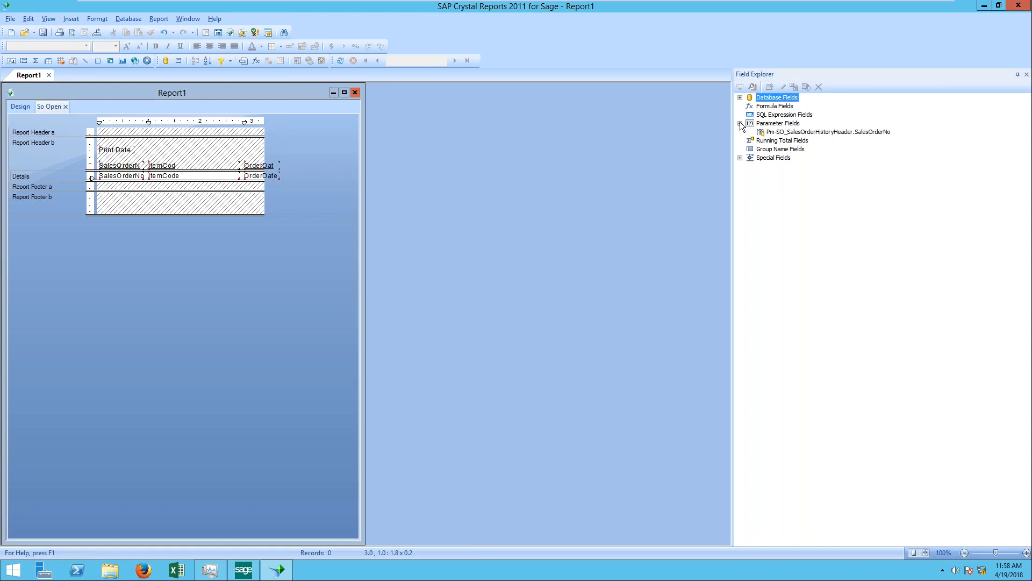
pyautogui.rightClick(774, 135)
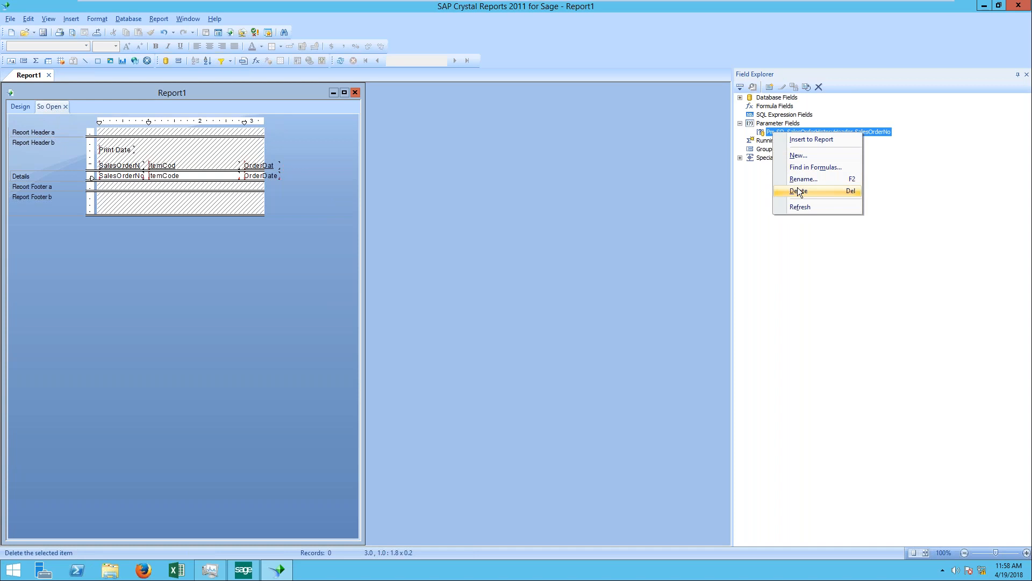
pyautogui.click(798, 191)
pyautogui.click(568, 322)
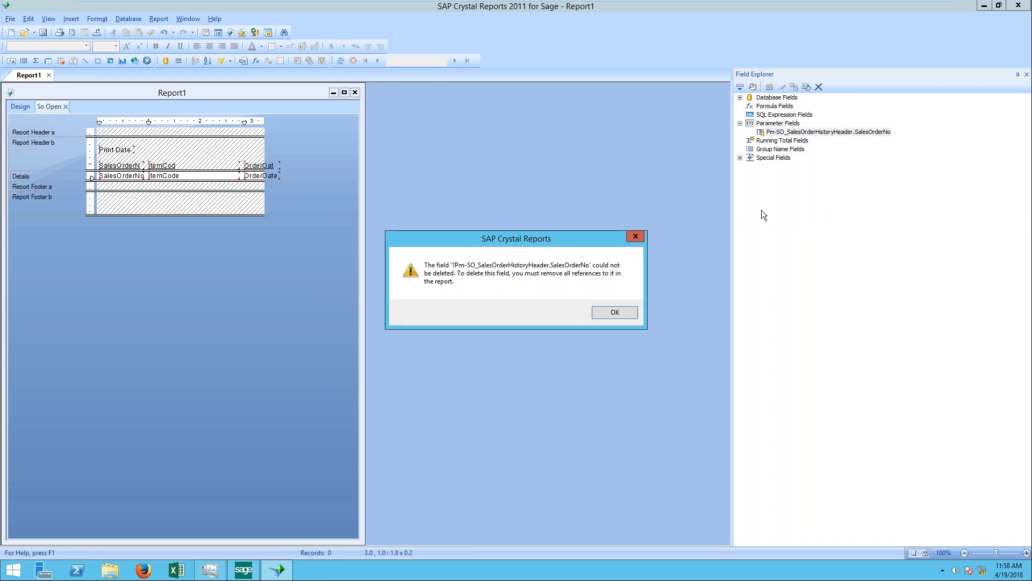
pyautogui.click(616, 317)
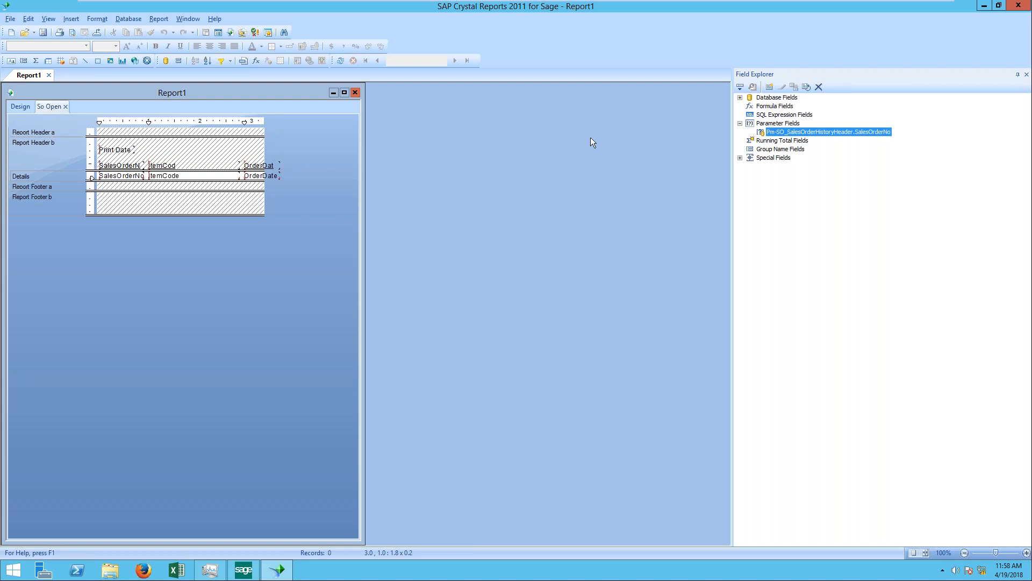
# Step: Return to the main report's design in a maximized window and delete the date parameter field from the Details section
pyautogui.click(345, 92)
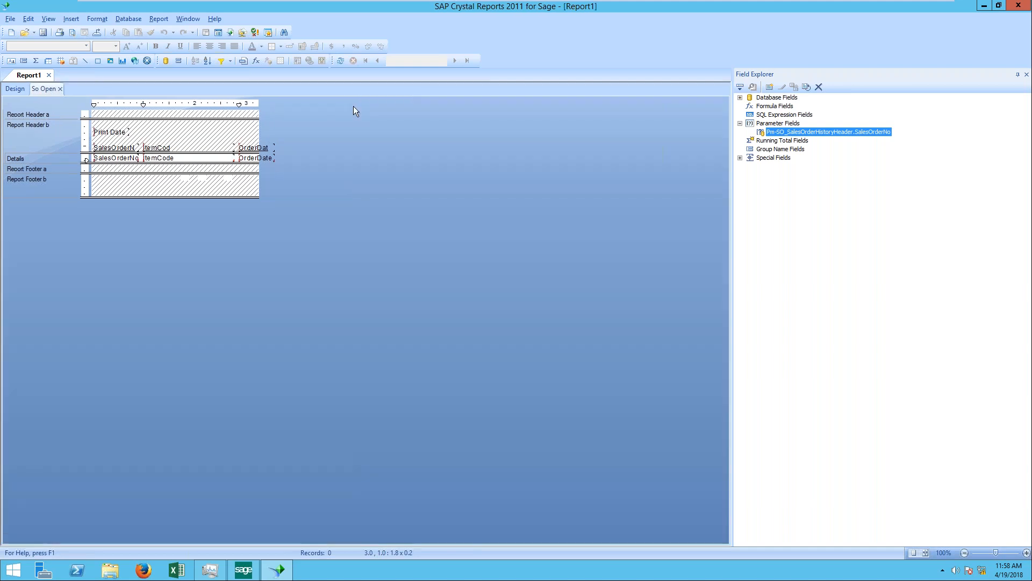
pyautogui.click(11, 93)
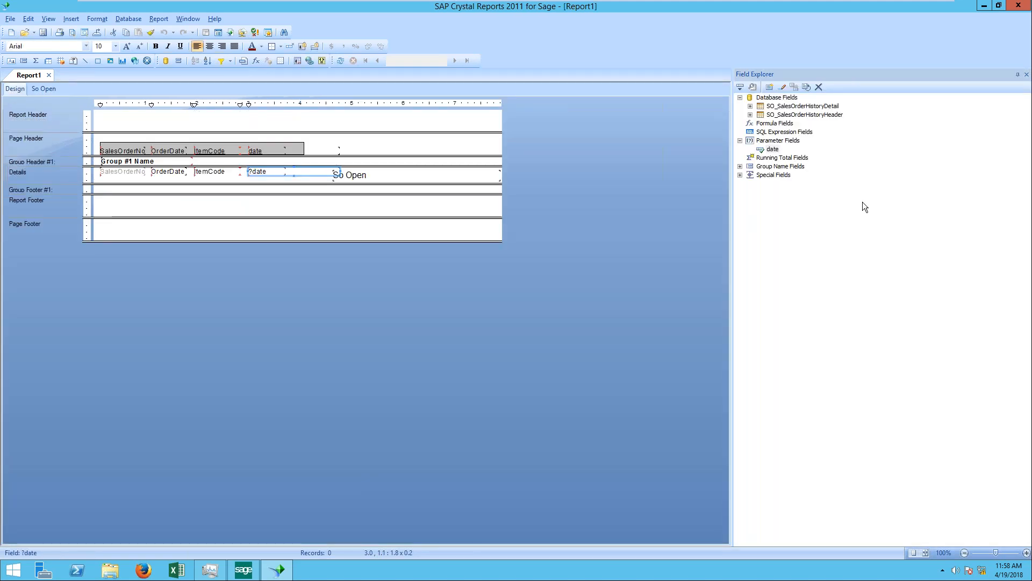
pyautogui.click(774, 149)
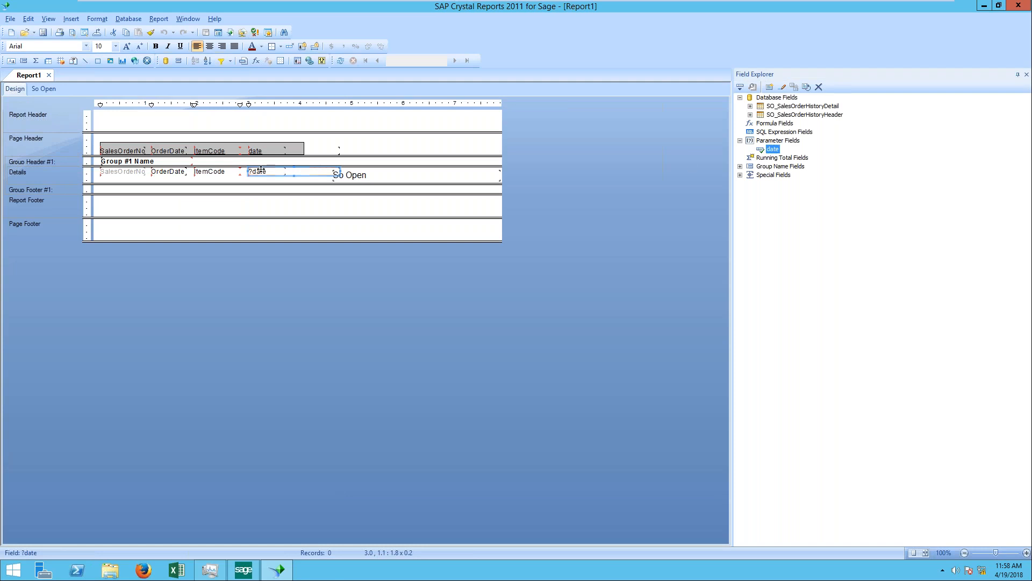
pyautogui.click(274, 173)
pyautogui.press('Delete')
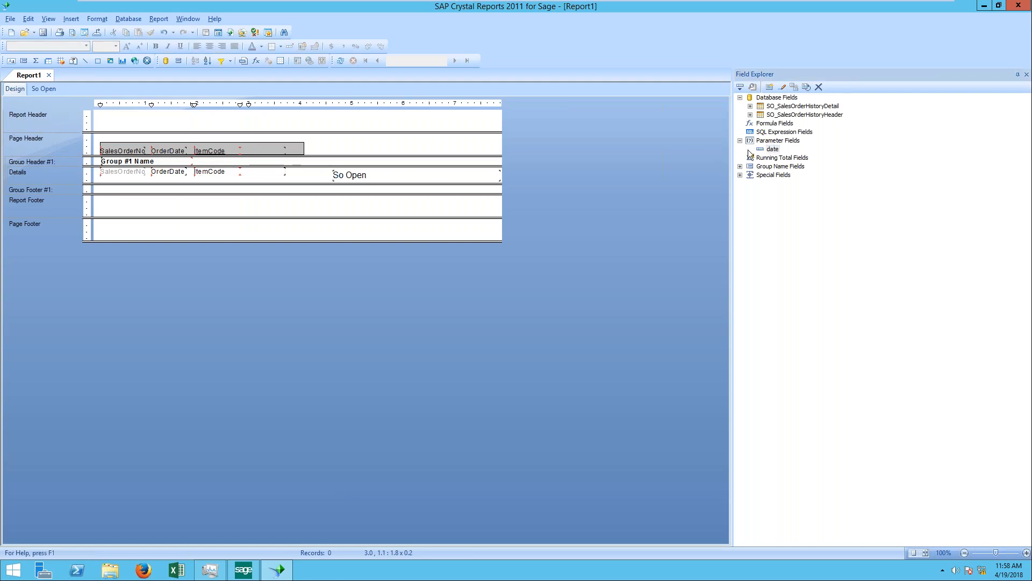
# Step: Try to set the date parameter's value field to OrderDate
pyautogui.doubleClick(773, 149)
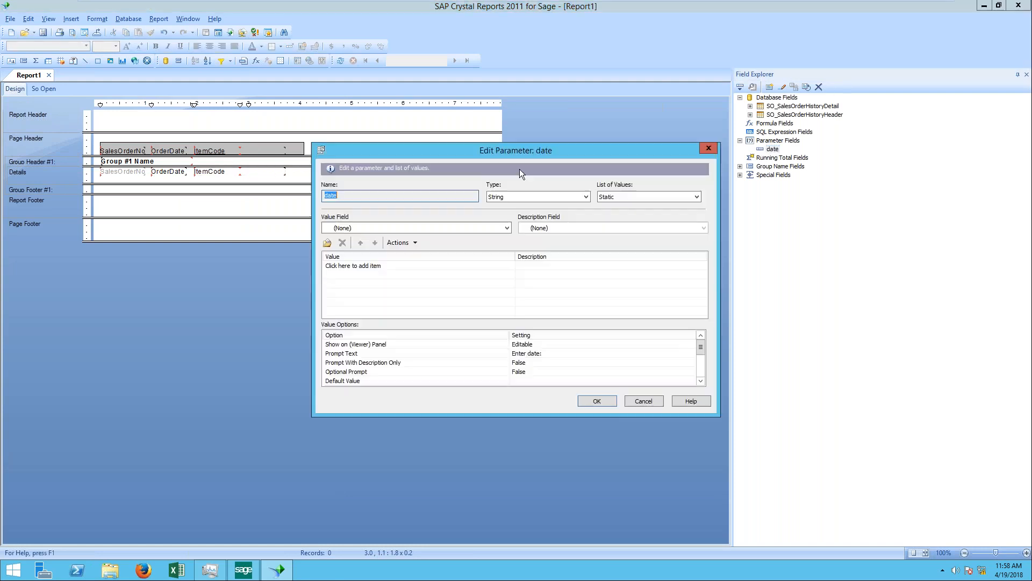
pyautogui.click(507, 228)
pyautogui.click(392, 265)
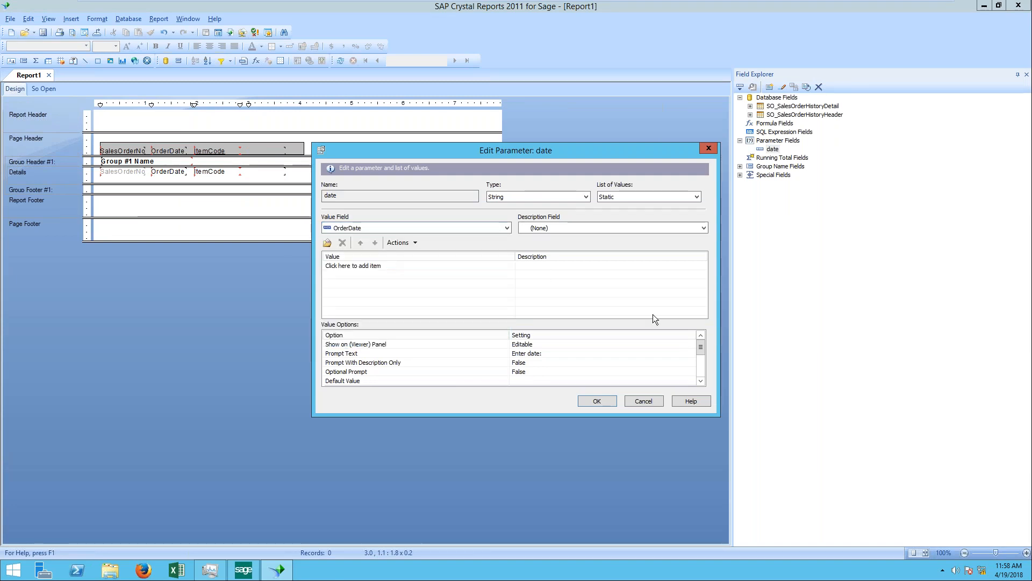
pyautogui.click(595, 401)
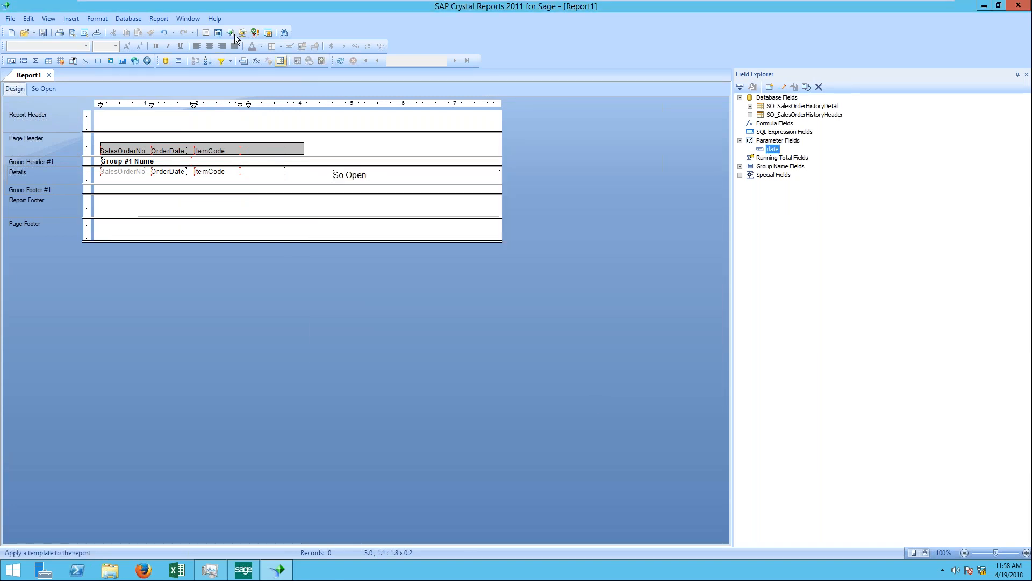
# Step: Delete the SO_SalesOrderHistoryHeader.OrderDate current-date condition from the main report's record selection
pyautogui.click(156, 18)
pyautogui.moveTo(189, 28)
pyautogui.click(303, 29)
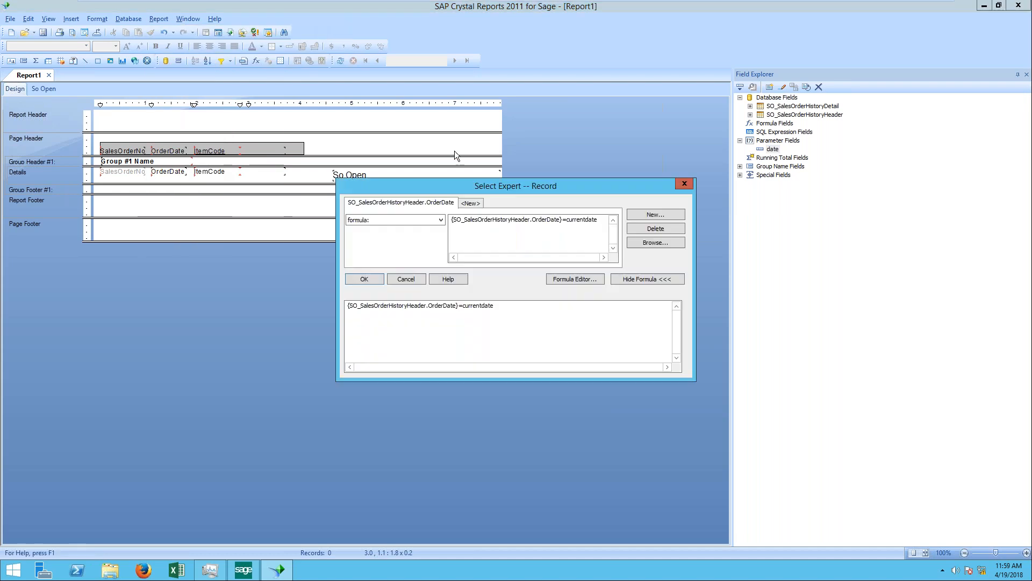
pyautogui.click(476, 201)
pyautogui.click(471, 203)
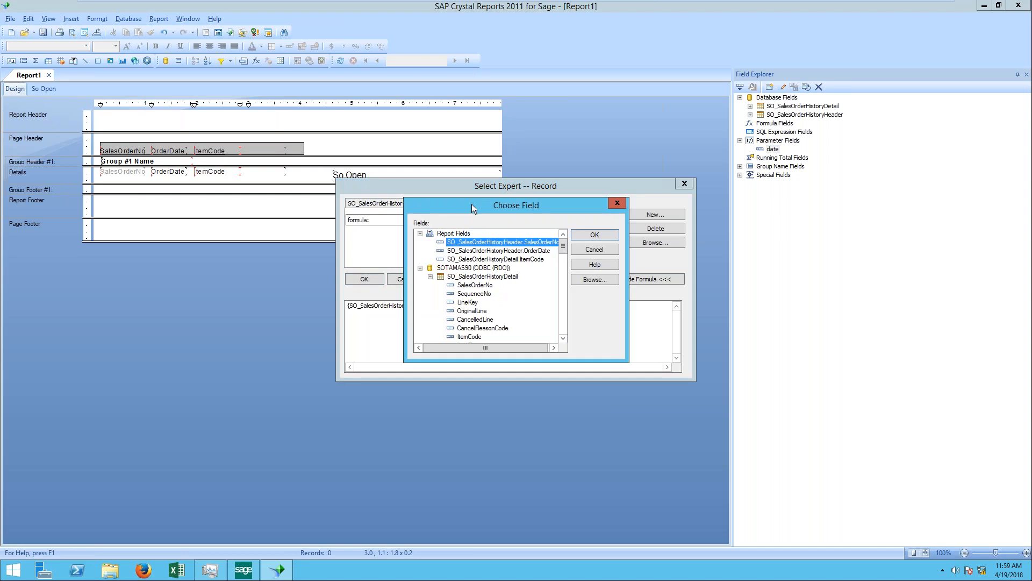
pyautogui.click(617, 203)
pyautogui.click(638, 230)
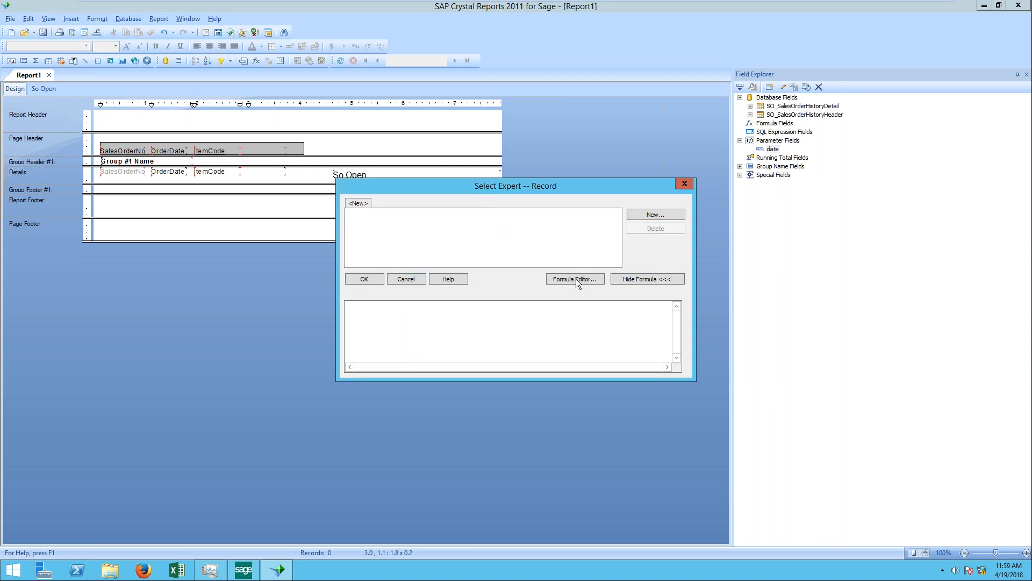
pyautogui.click(365, 279)
# Step: Try adding an SO_SalesOrderHistoryHeader.OrderDate "is between" condition to the main report's record selection, and close without applying
pyautogui.click(169, 21)
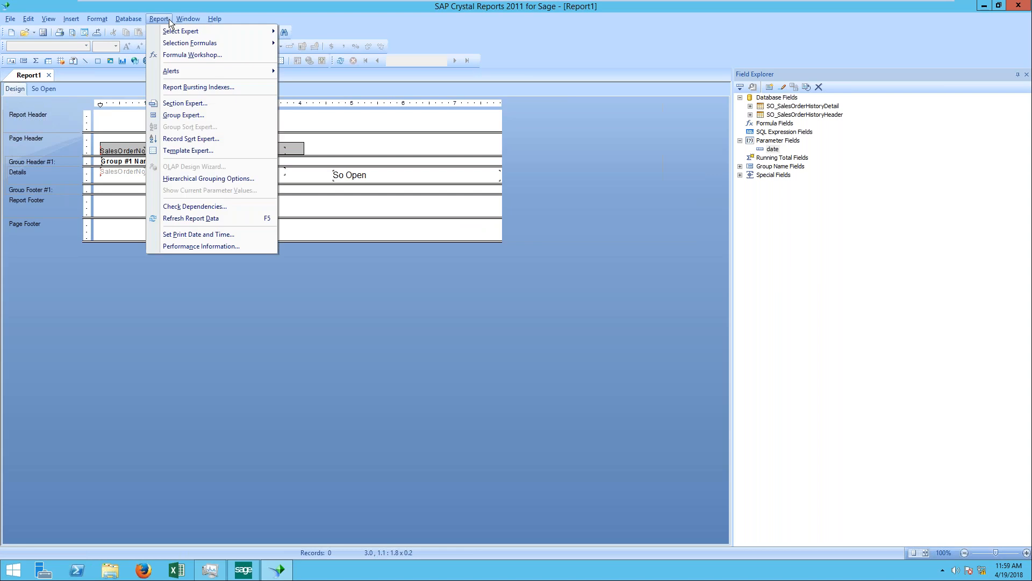
pyautogui.moveTo(176, 31)
pyautogui.click(325, 33)
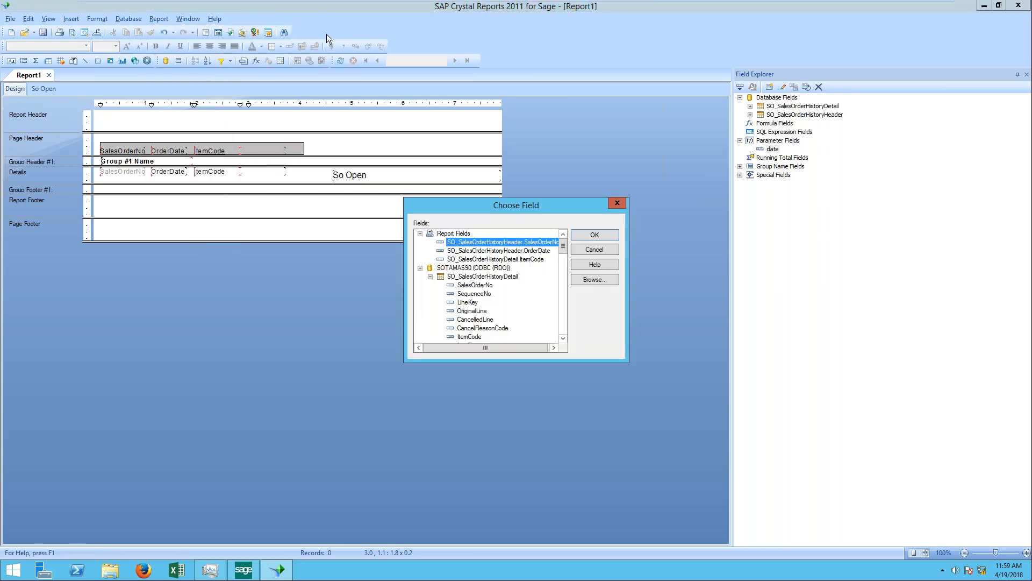
pyautogui.doubleClick(538, 251)
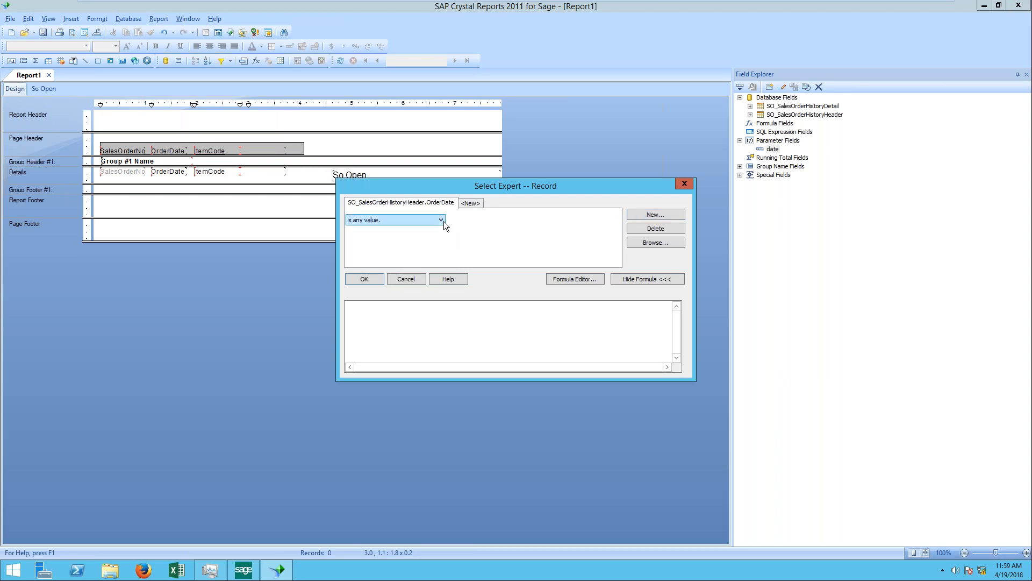
pyautogui.click(397, 220)
pyautogui.click(395, 233)
pyautogui.click(613, 220)
pyautogui.click(439, 221)
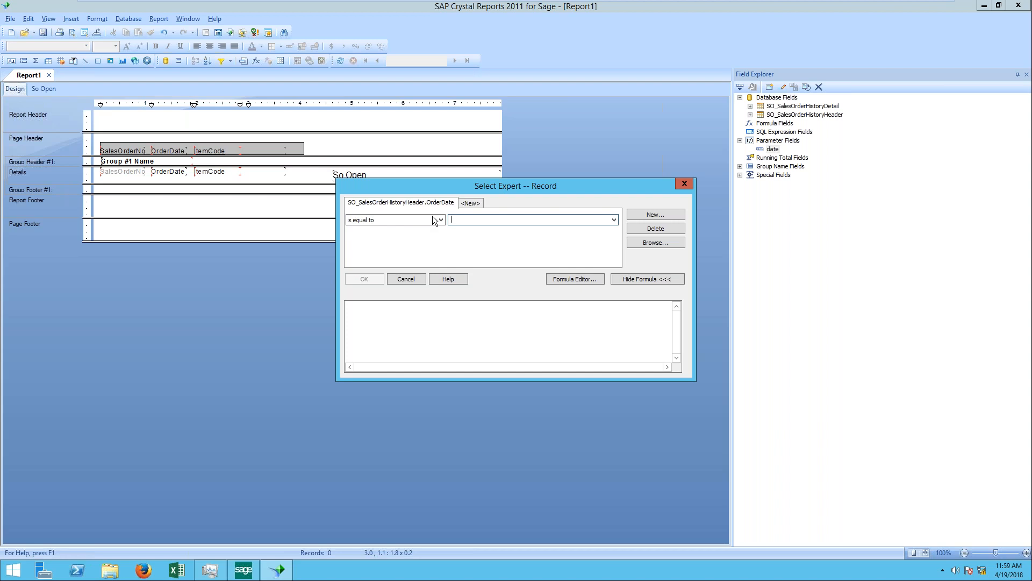
pyautogui.click(433, 217)
pyautogui.click(405, 292)
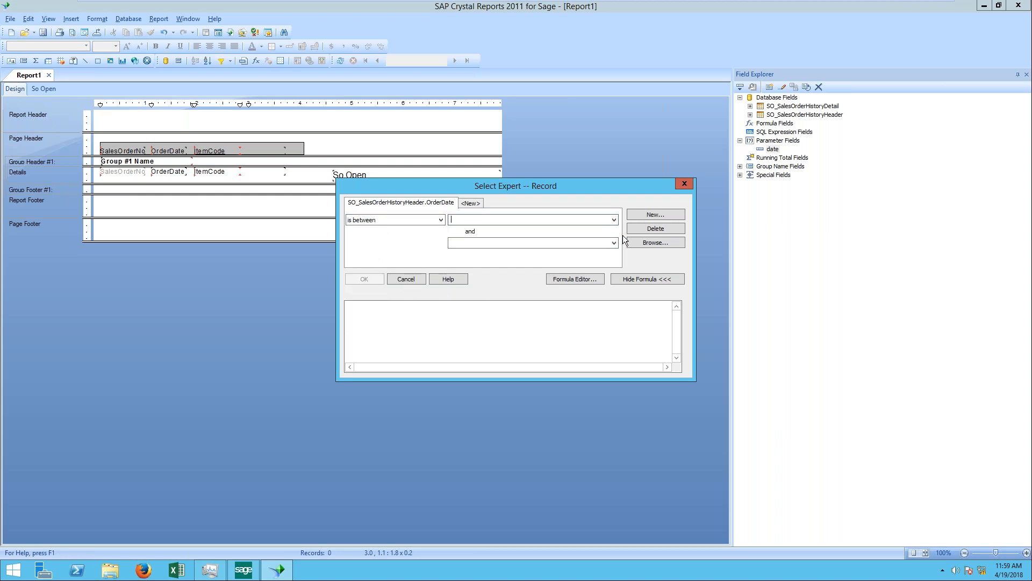
pyautogui.click(614, 220)
pyautogui.click(568, 224)
pyautogui.click(685, 183)
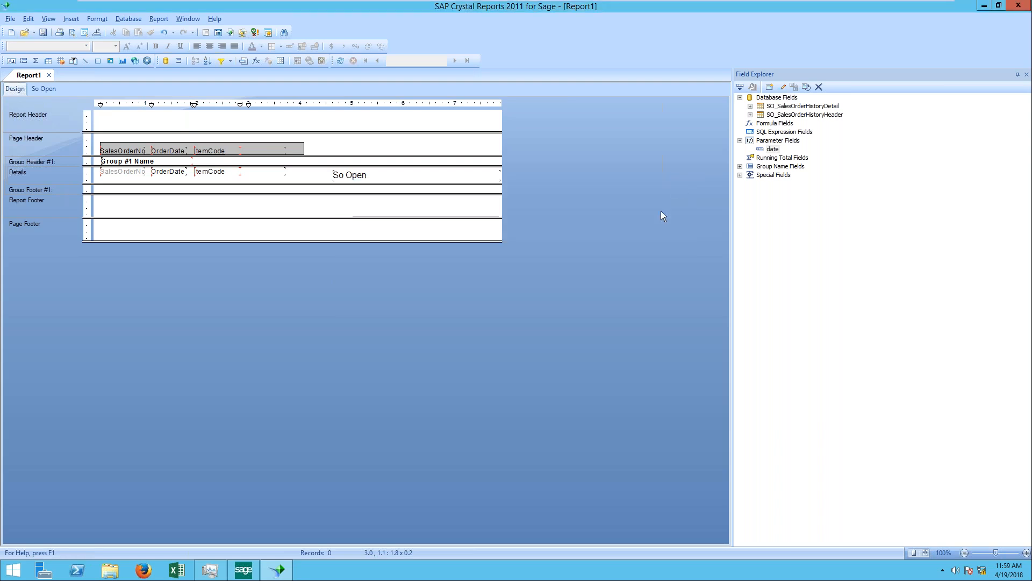
# Step: Change the date parameter's prompt text to "Enter Date"
pyautogui.doubleClick(774, 149)
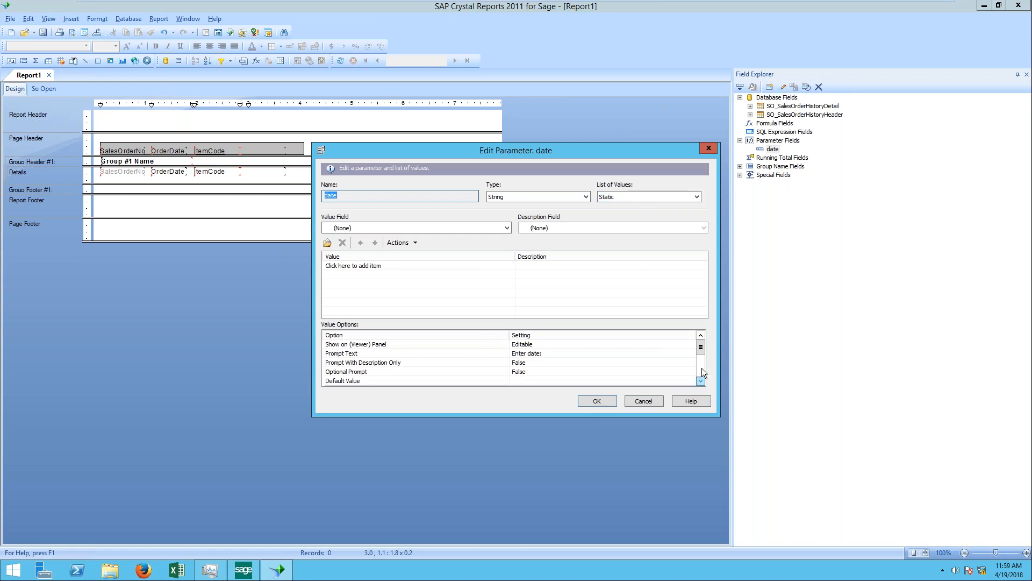
pyautogui.click(551, 352)
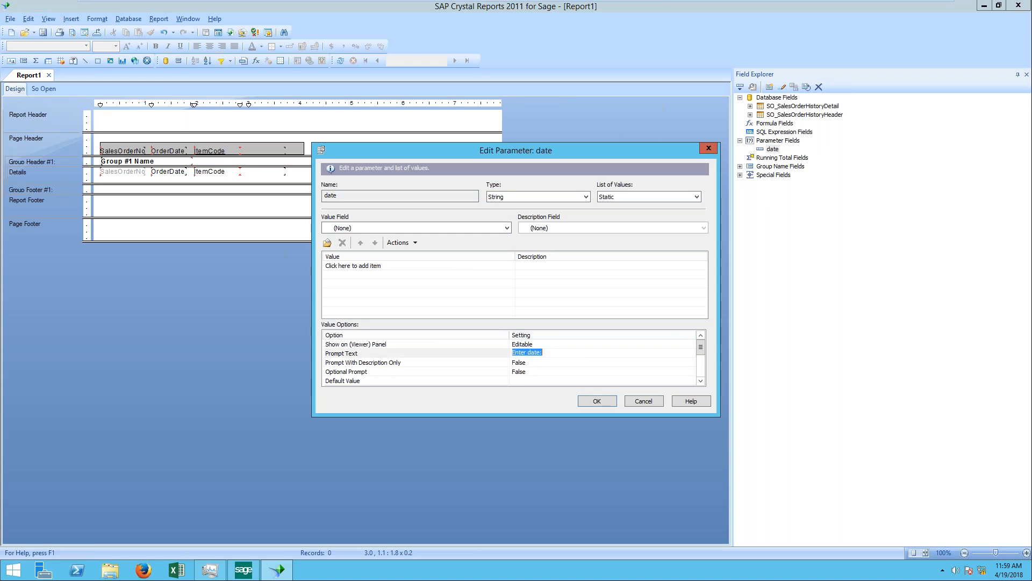
pyautogui.click(575, 353)
pyautogui.press('BackSpace')
pyautogui.press('BackSpace')
pyautogui.press('BackSpace')
pyautogui.press('BackSpace')
pyautogui.press('BackSpace')
pyautogui.press('BackSpace')
pyautogui.write('Date')
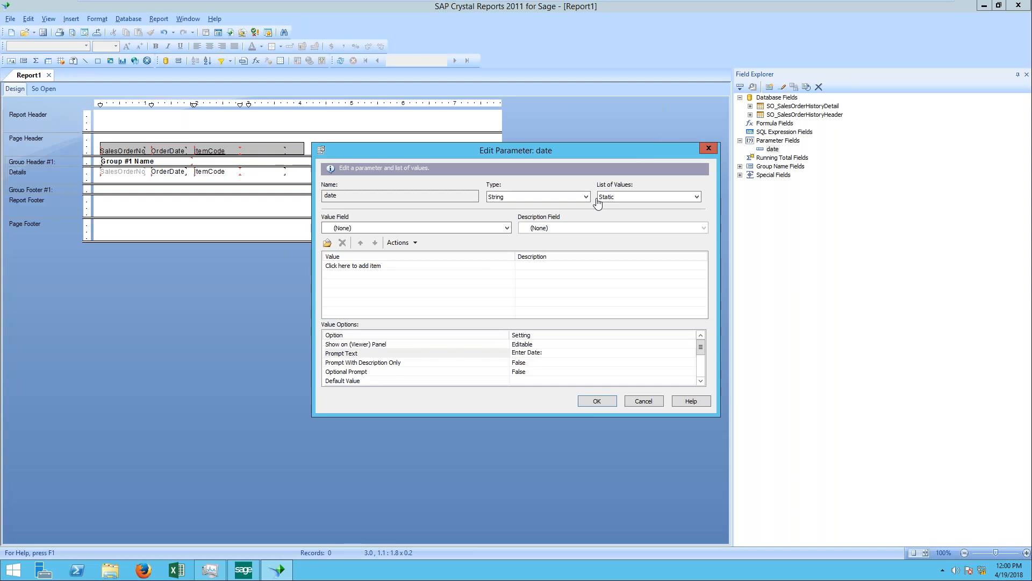
# Step: Try filtering the main report's records with an SO_SalesOrderHistoryHeader.OrderDate "is between" condition based on the date parameter
pyautogui.click(713, 153)
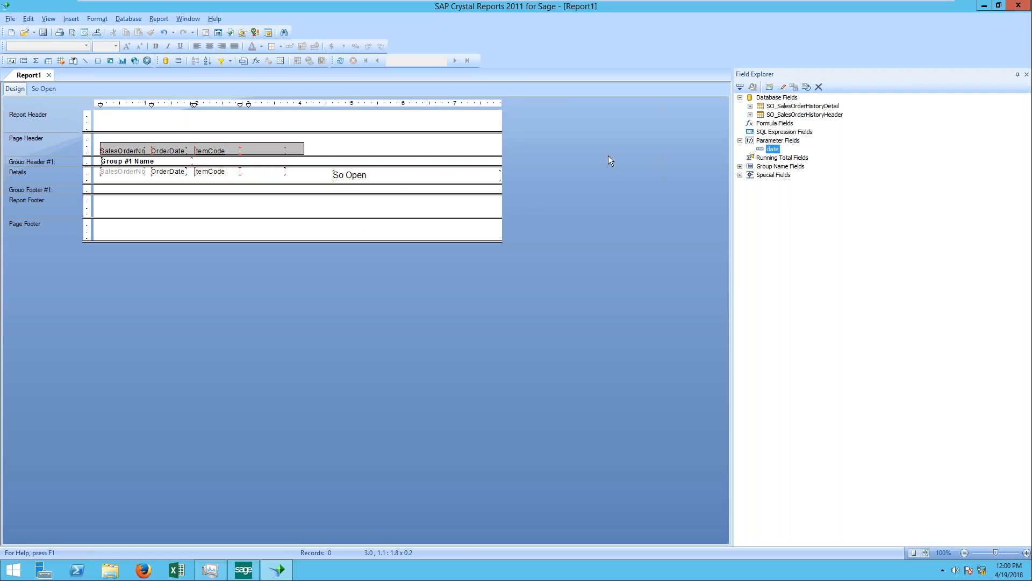
pyautogui.click(160, 19)
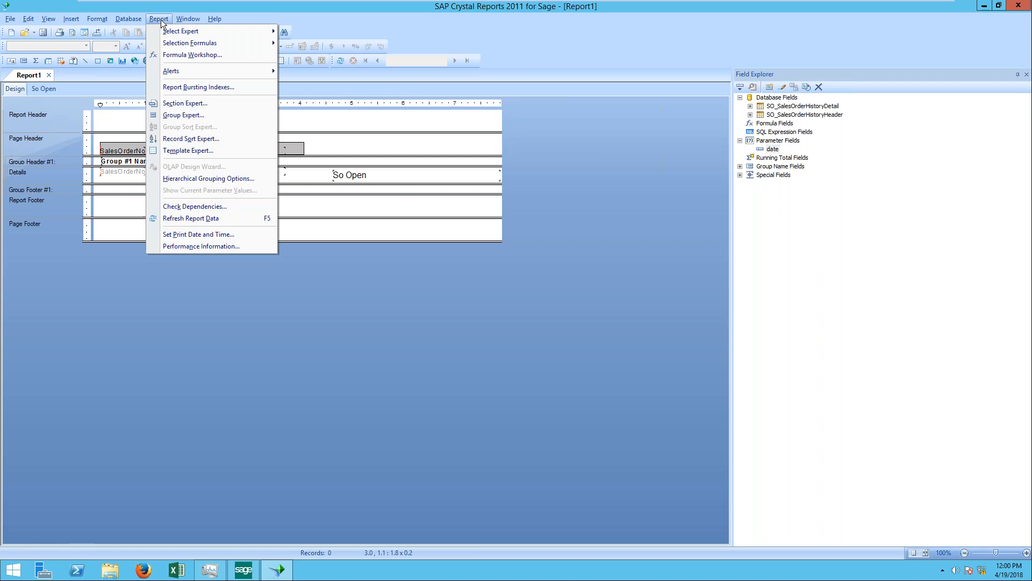
pyautogui.moveTo(183, 31)
pyautogui.click(328, 32)
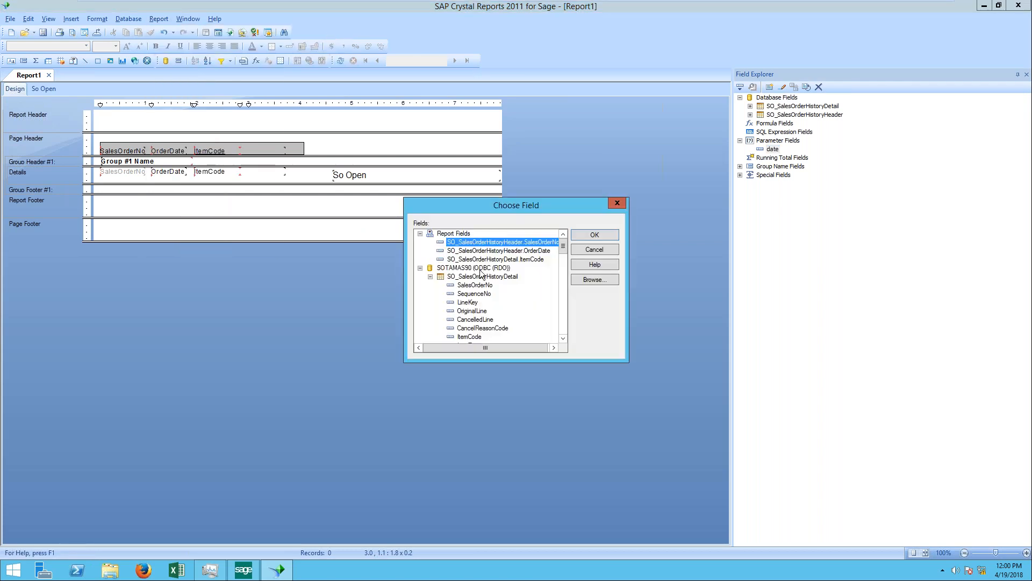
pyautogui.doubleClick(505, 259)
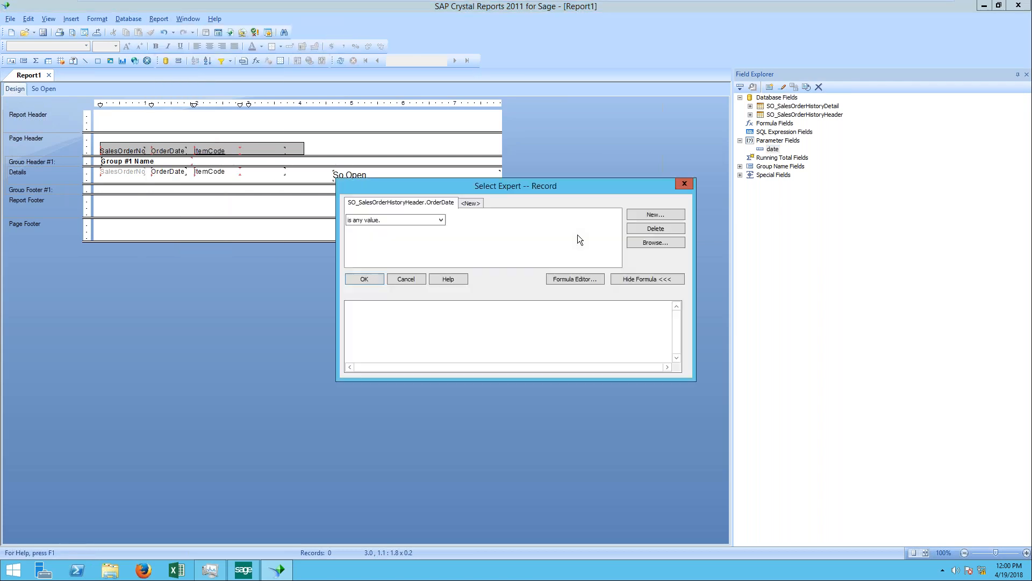
pyautogui.click(442, 220)
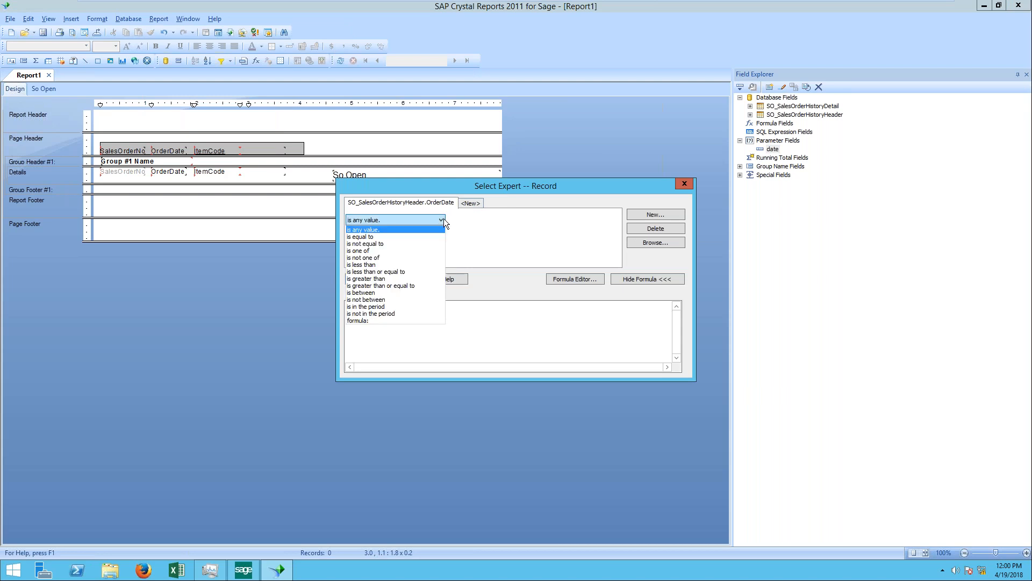
pyautogui.click(388, 293)
pyautogui.click(614, 220)
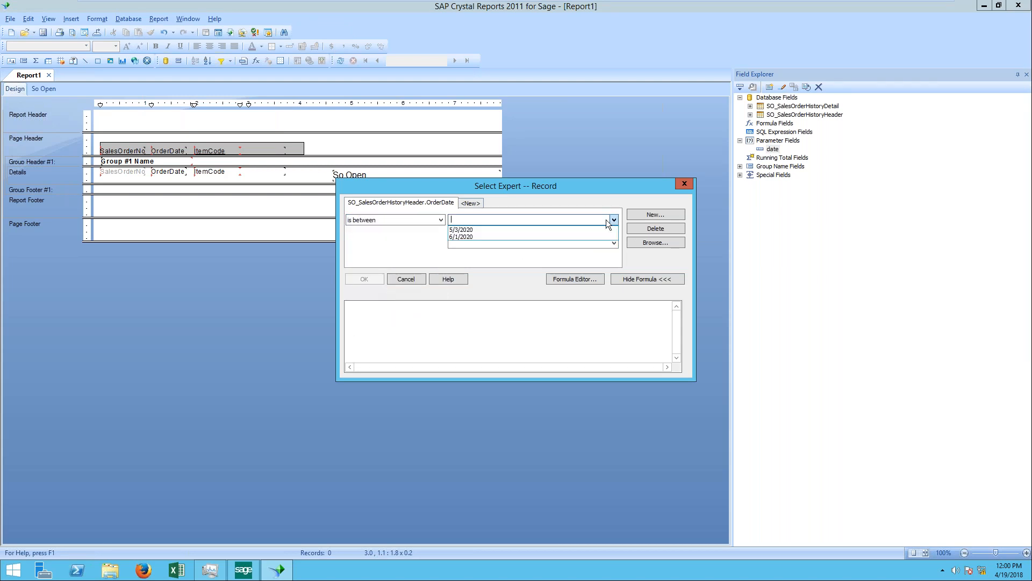
pyautogui.click(686, 184)
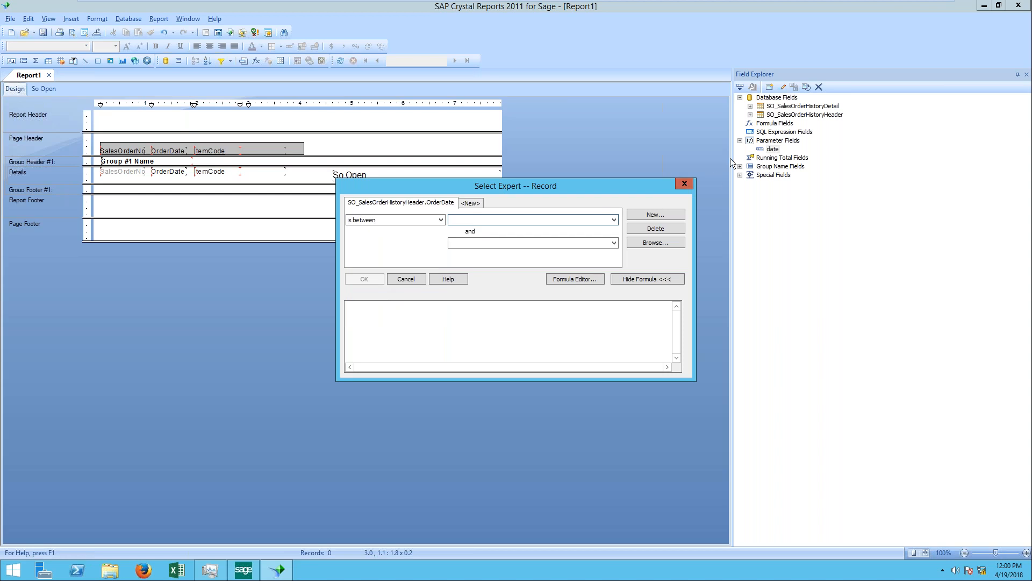
pyautogui.click(685, 184)
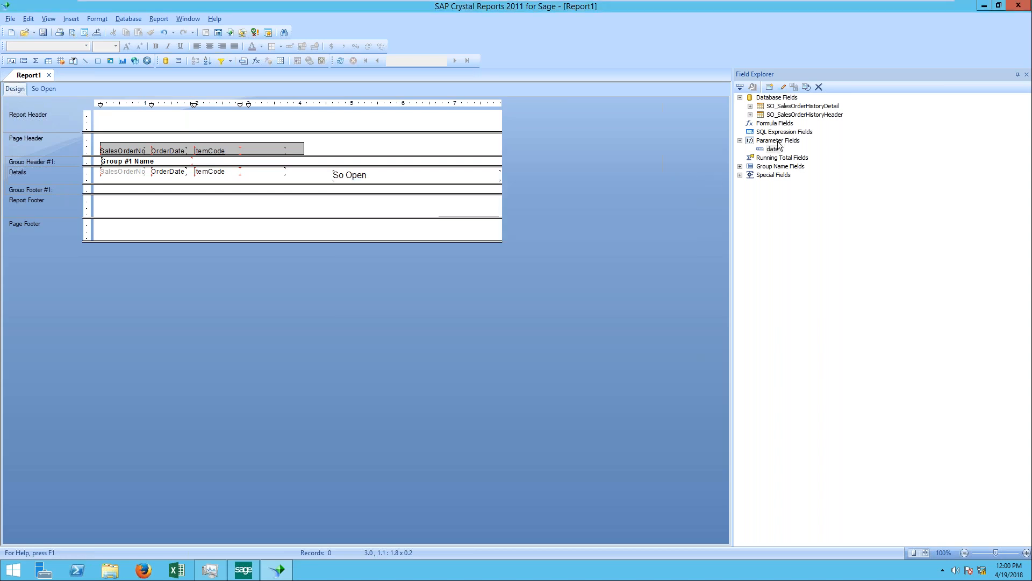
# Step: Start a new string parameter with a static list of values and name it Item Code
pyautogui.rightClick(778, 142)
pyautogui.click(797, 148)
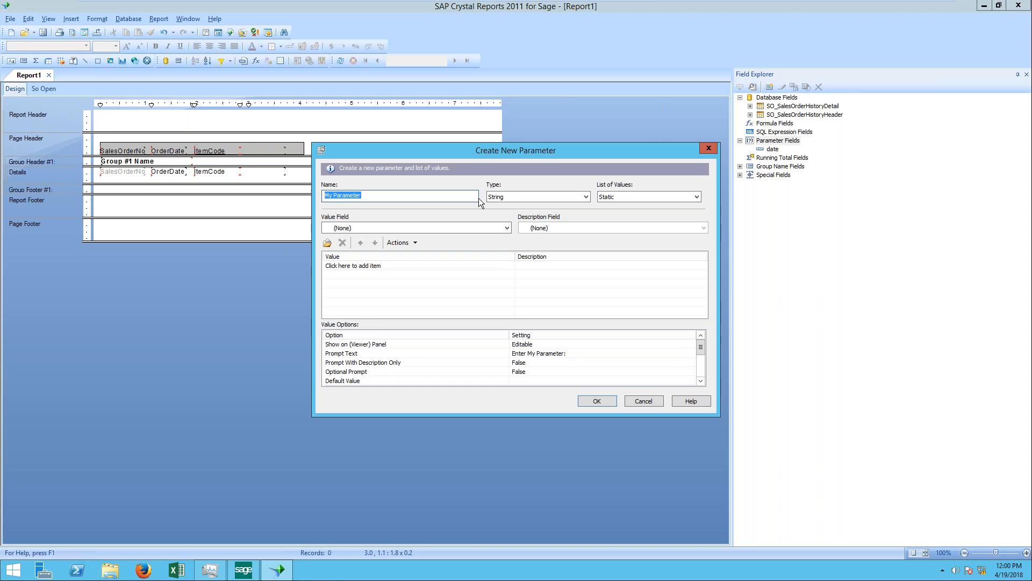
pyautogui.write('Item Code')
pyautogui.press('Tab')
pyautogui.press('Tab')
pyautogui.press('Tab')
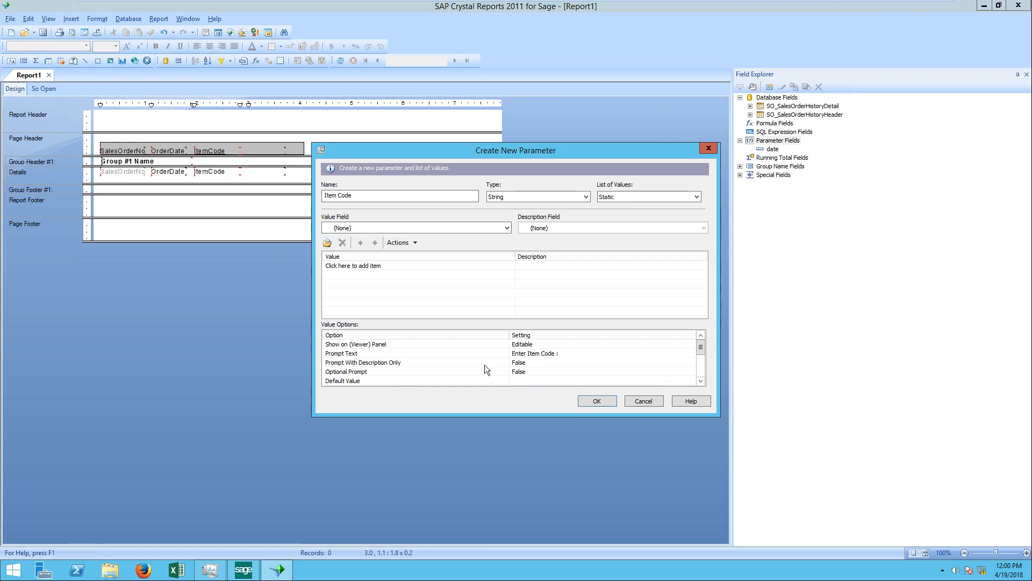
# Step: Set the Item Code parameter's "Allow range values" option to True and save the parameter
pyautogui.scroll(-2, 699, 357)
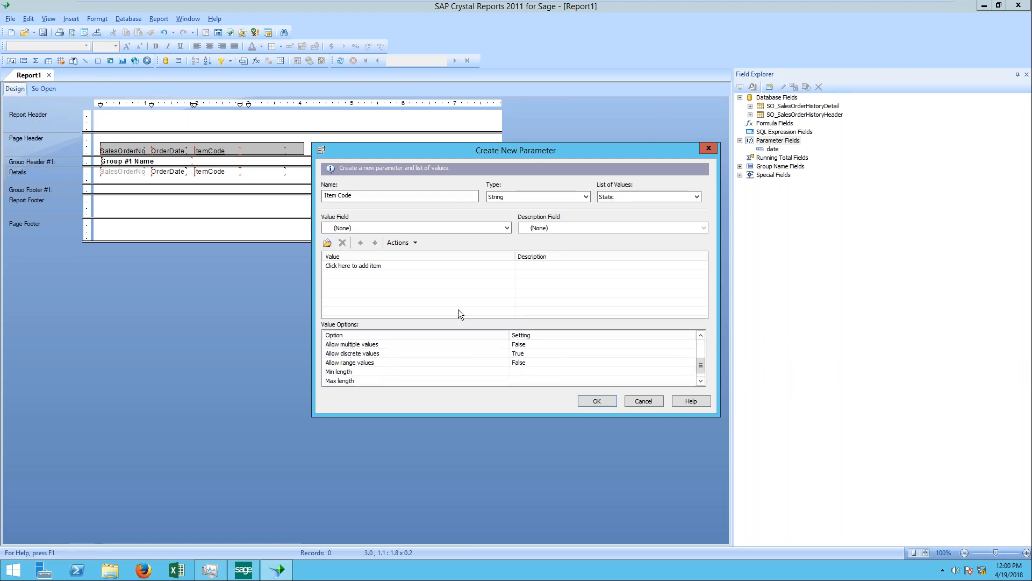
pyautogui.click(526, 361)
pyautogui.click(525, 362)
pyautogui.click(525, 362)
pyautogui.click(528, 365)
pyautogui.click(528, 365)
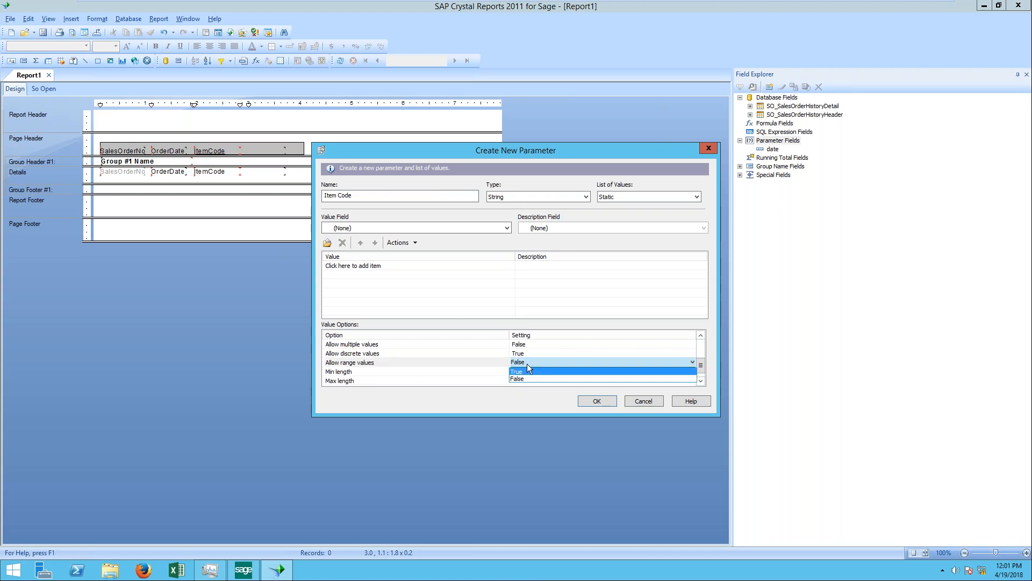
pyautogui.click(575, 371)
pyautogui.click(598, 401)
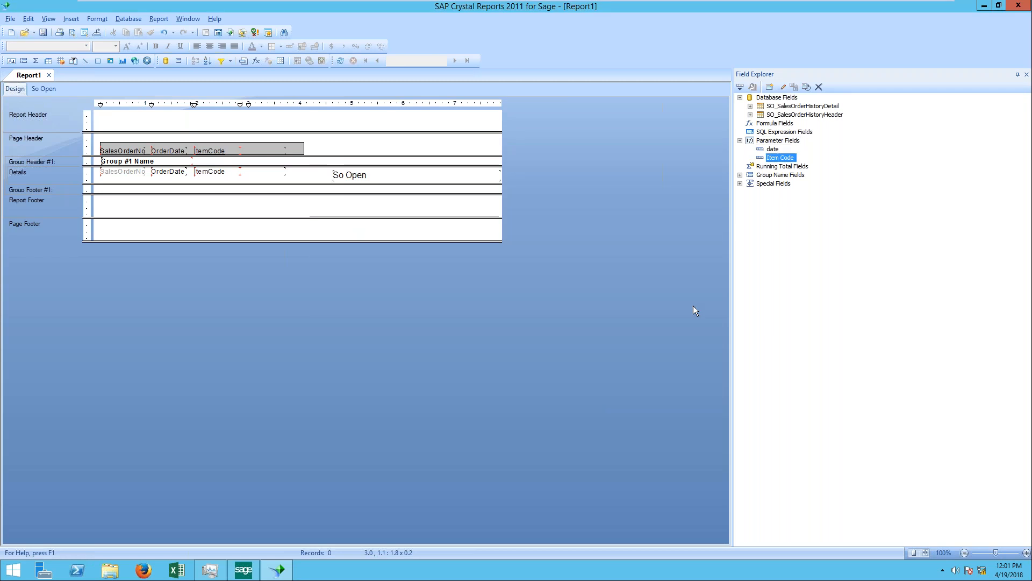
# Step: Add a record selection condition making SO_SalesOrderHistoryDetail.ItemCode equal to the Item Code parameter, and refresh the report to view its range prompt
pyautogui.click(164, 21)
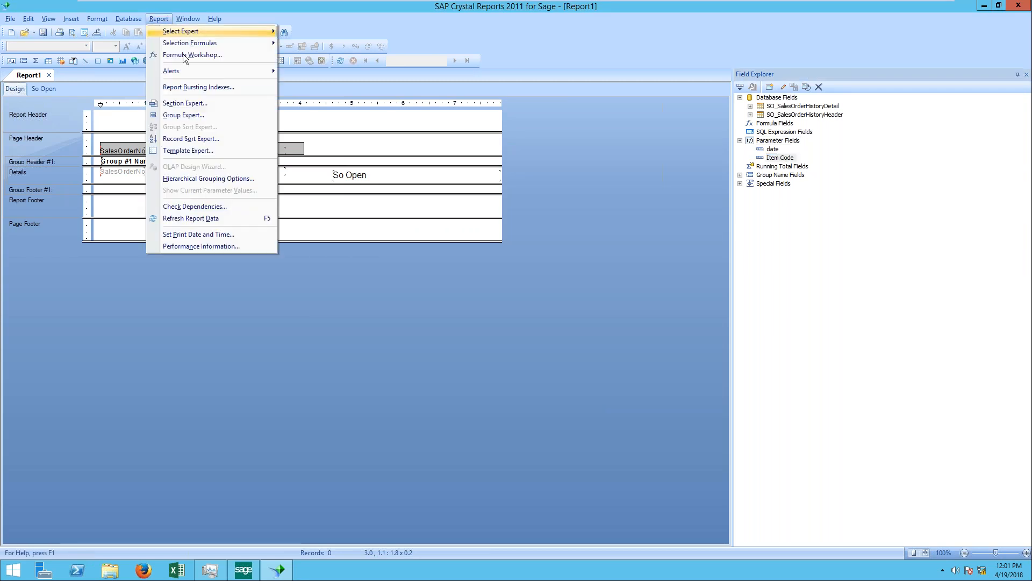
pyautogui.moveTo(269, 31)
pyautogui.click(315, 36)
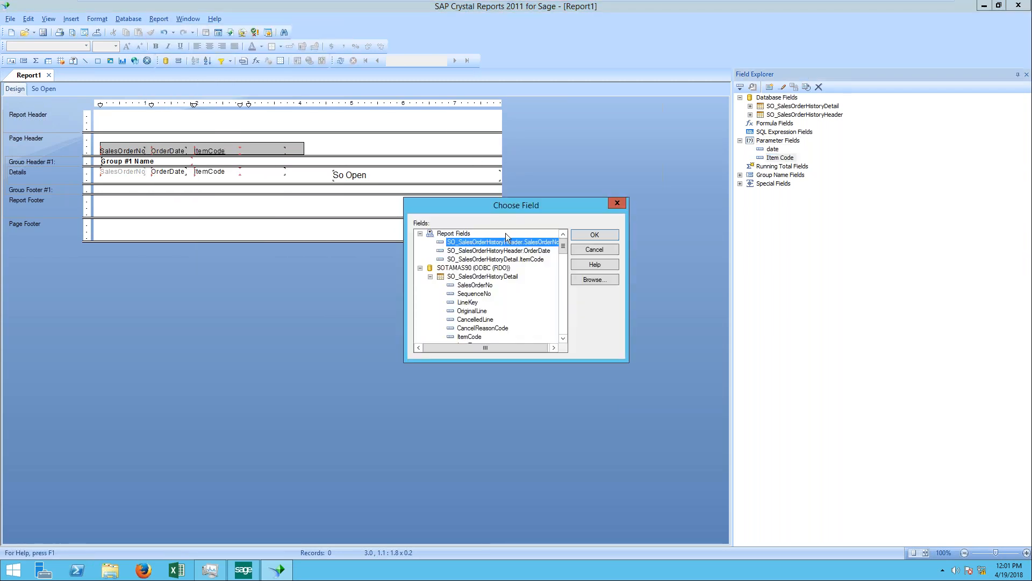
pyautogui.click(509, 260)
pyautogui.doubleClick(508, 260)
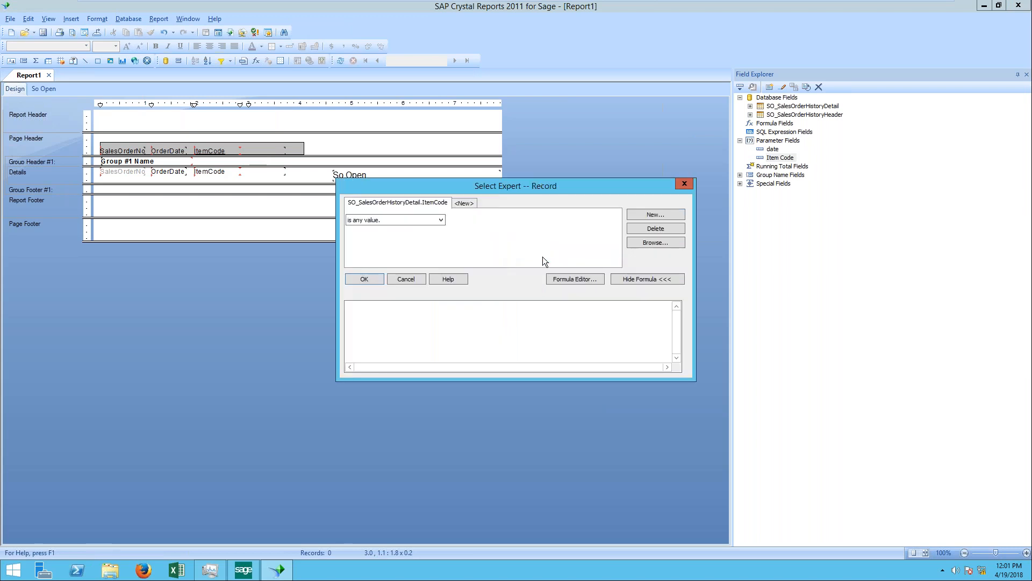
pyautogui.click(440, 219)
pyautogui.click(418, 237)
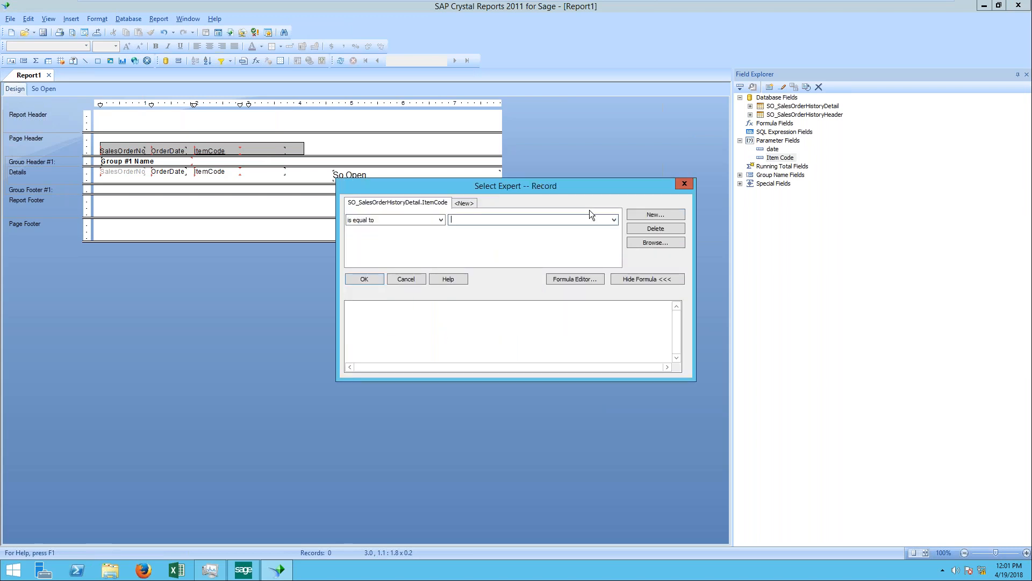
pyautogui.click(614, 220)
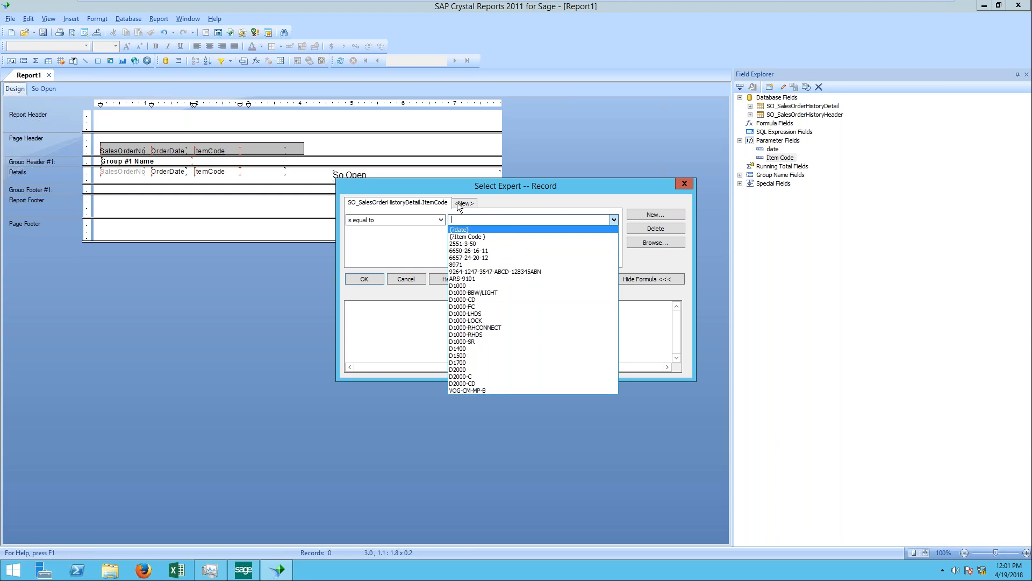
pyautogui.click(472, 237)
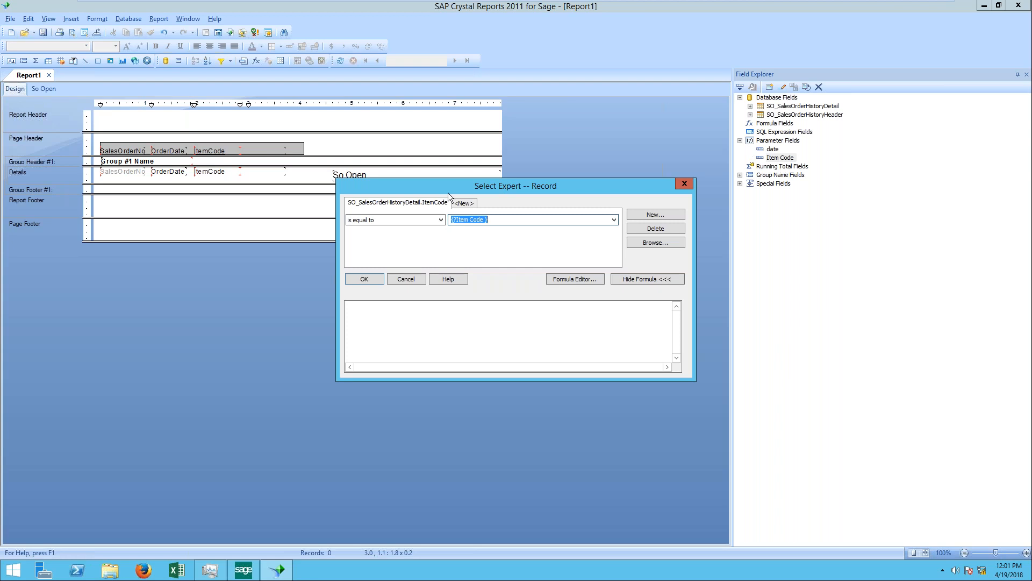
pyautogui.click(364, 279)
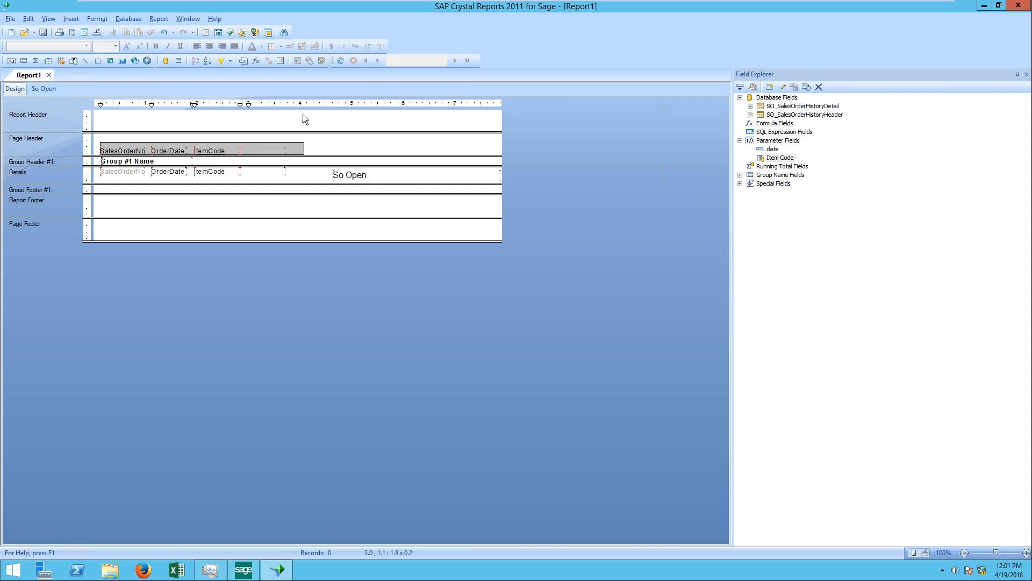
pyautogui.click(340, 61)
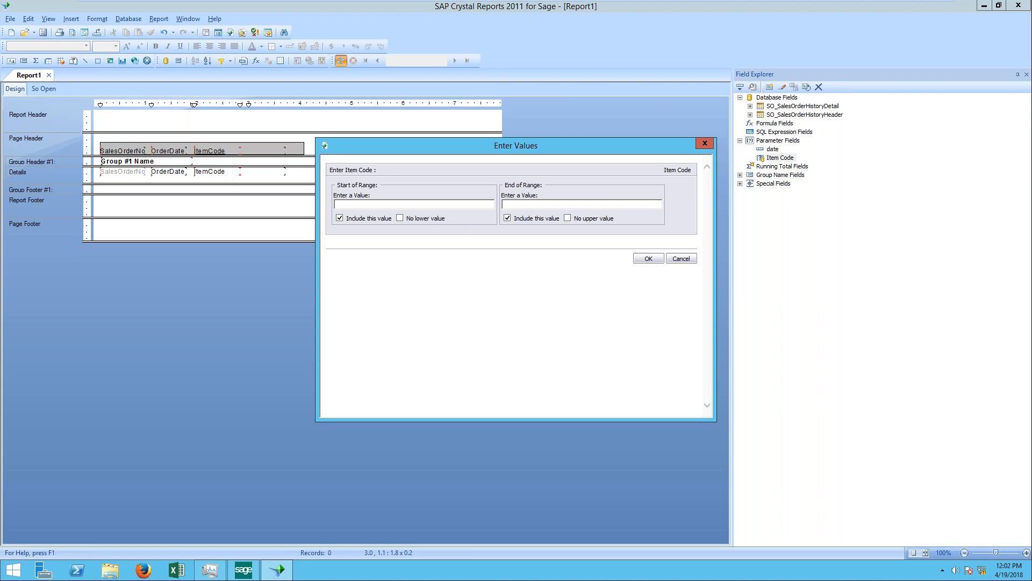
pyautogui.click(706, 144)
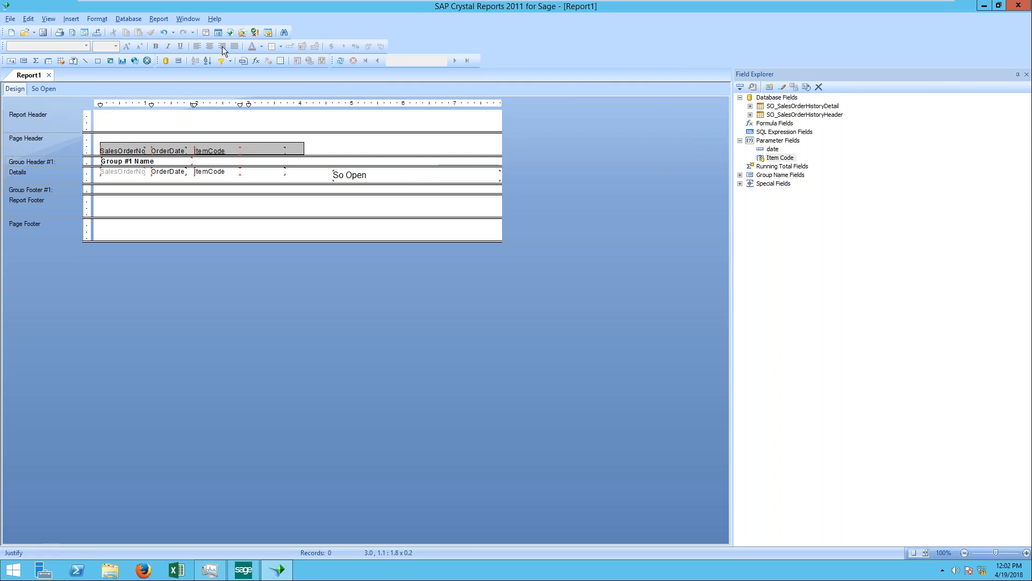
# Step: Delete the SO_SalesOrderHistoryDetail.ItemCode condition from the main report's record selection and apply the change
pyautogui.click(158, 19)
pyautogui.moveTo(175, 31)
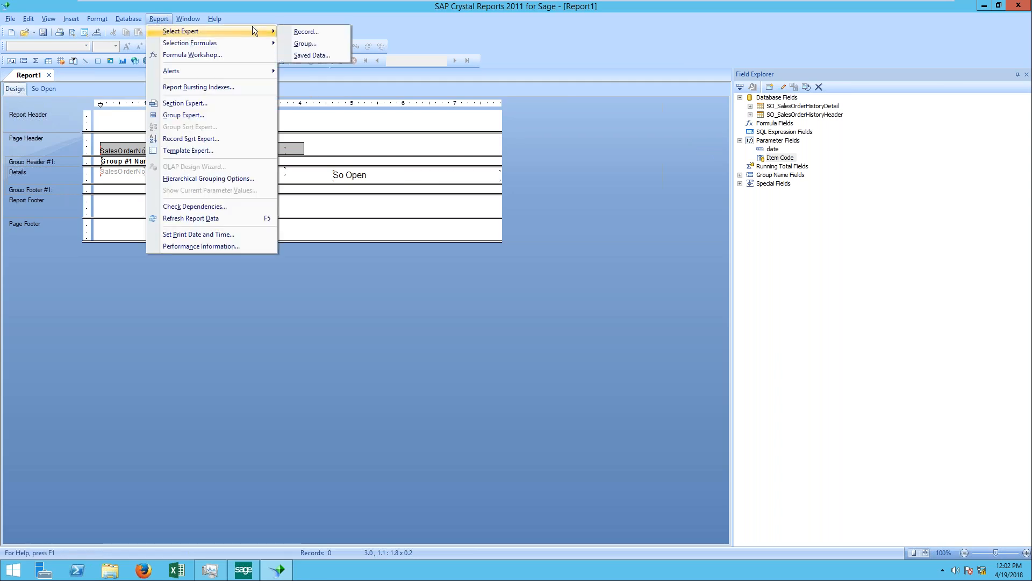
pyautogui.click(304, 31)
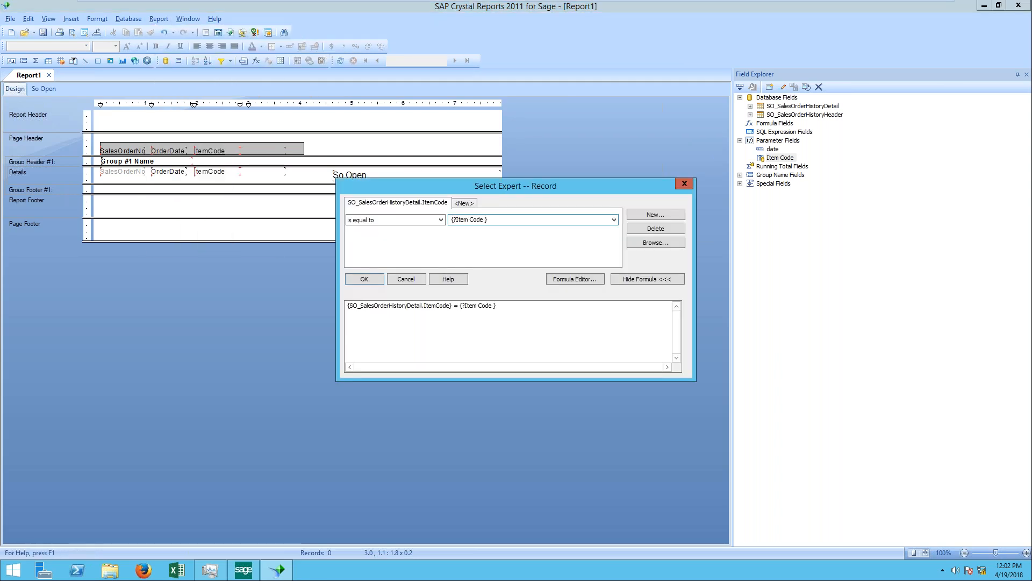
pyautogui.click(656, 229)
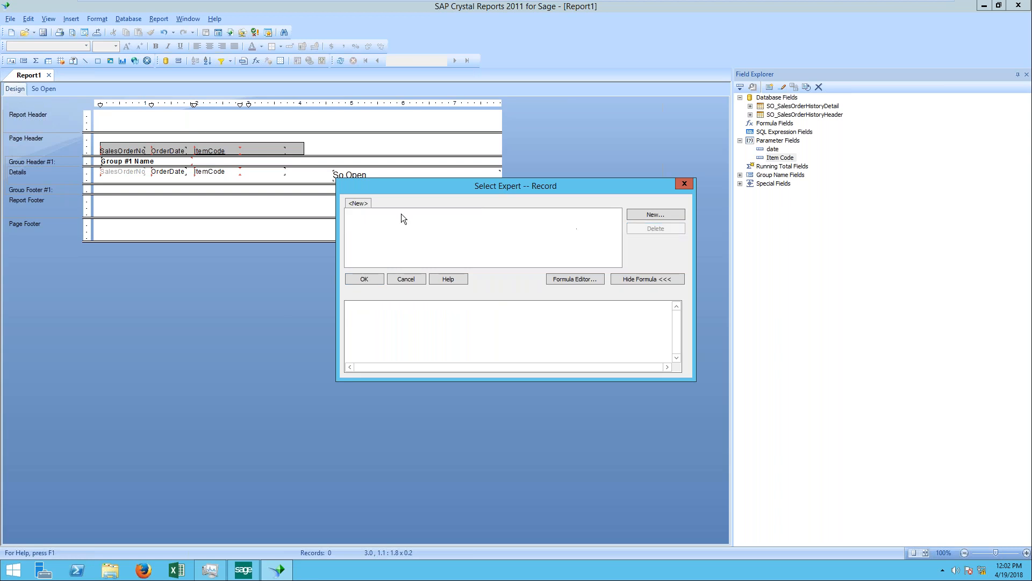
pyautogui.click(364, 207)
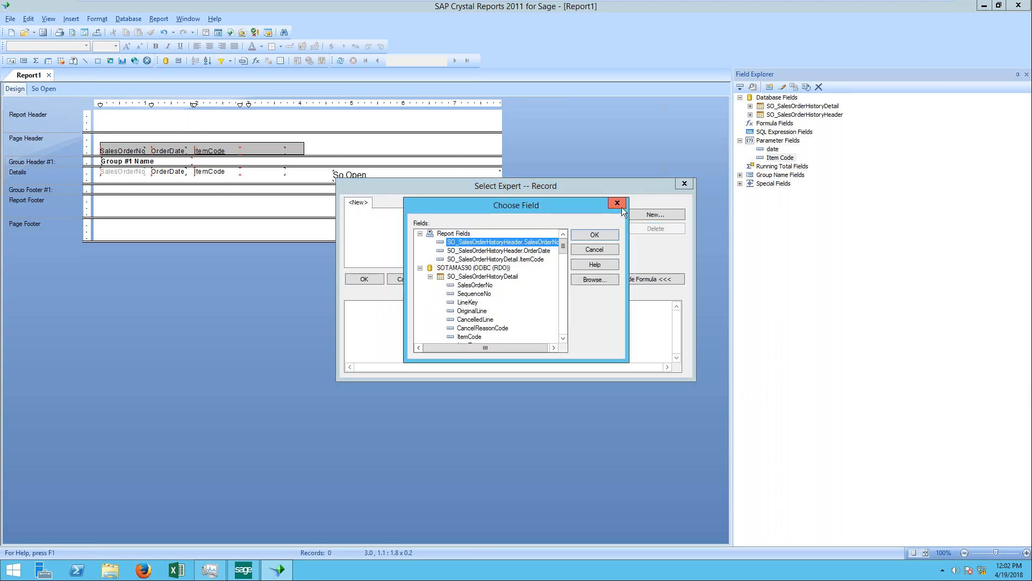
pyautogui.click(625, 204)
pyautogui.click(375, 281)
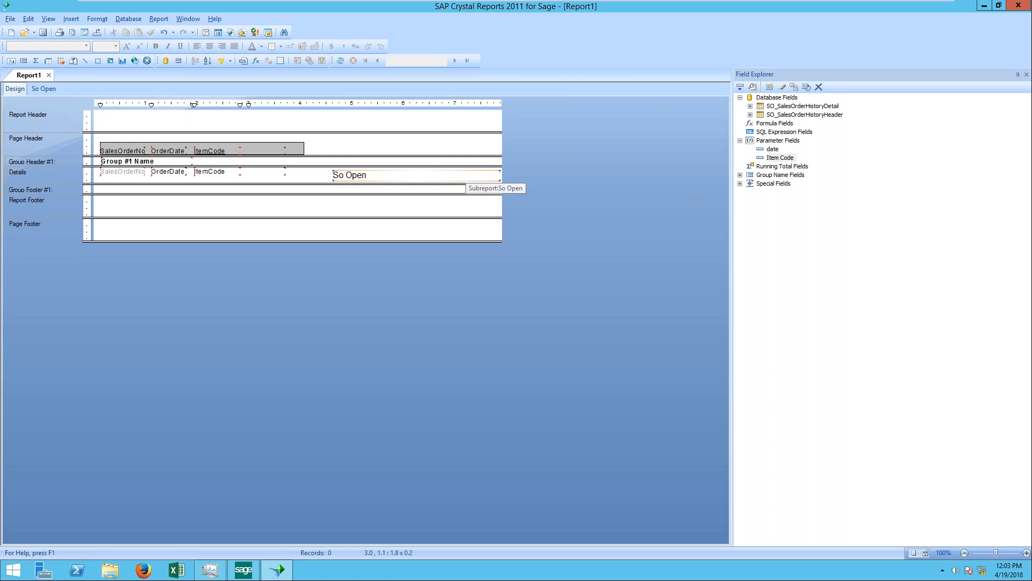
# Step: Save the report to the Desktop as "so history header" and return to the Sage 100 window
pyautogui.click(465, 176)
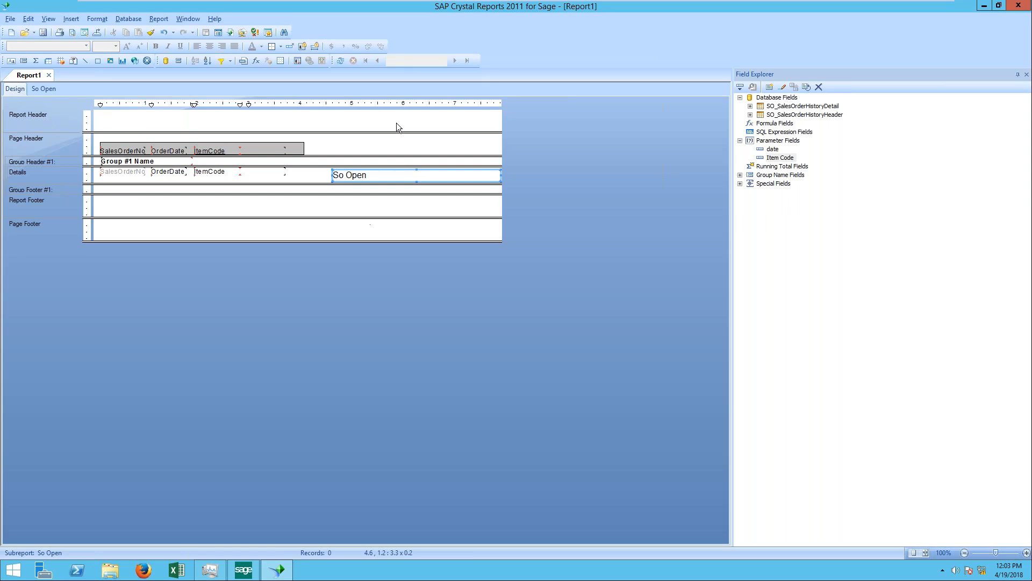
pyautogui.click(16, 20)
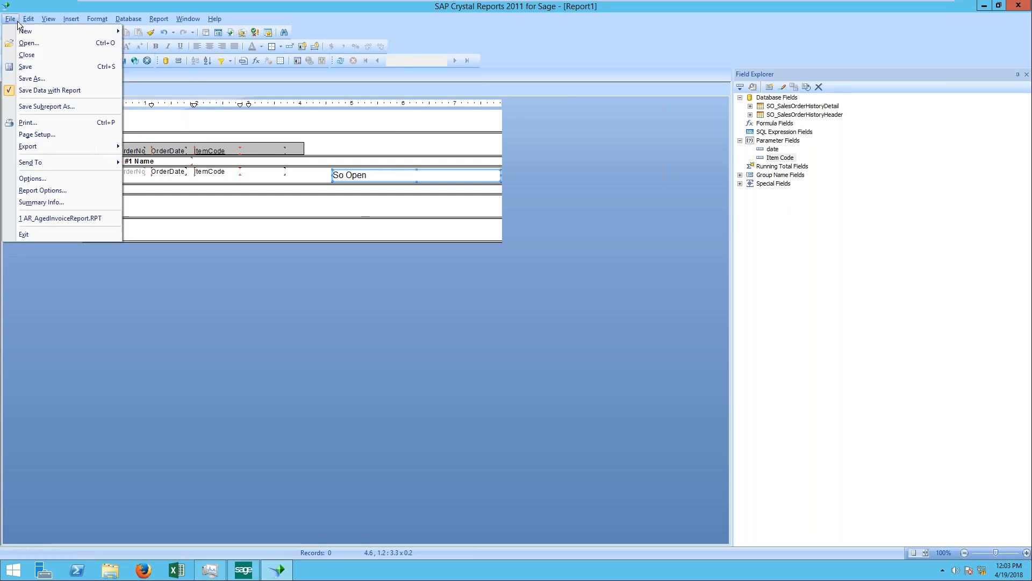
pyautogui.click(48, 91)
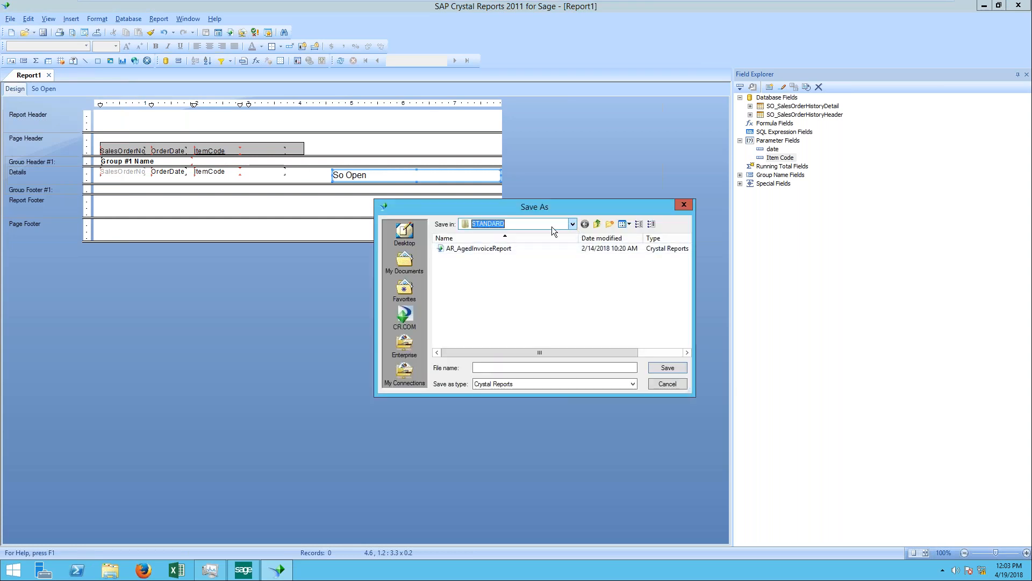
pyautogui.click(404, 232)
pyautogui.click(499, 366)
pyautogui.write('so ')
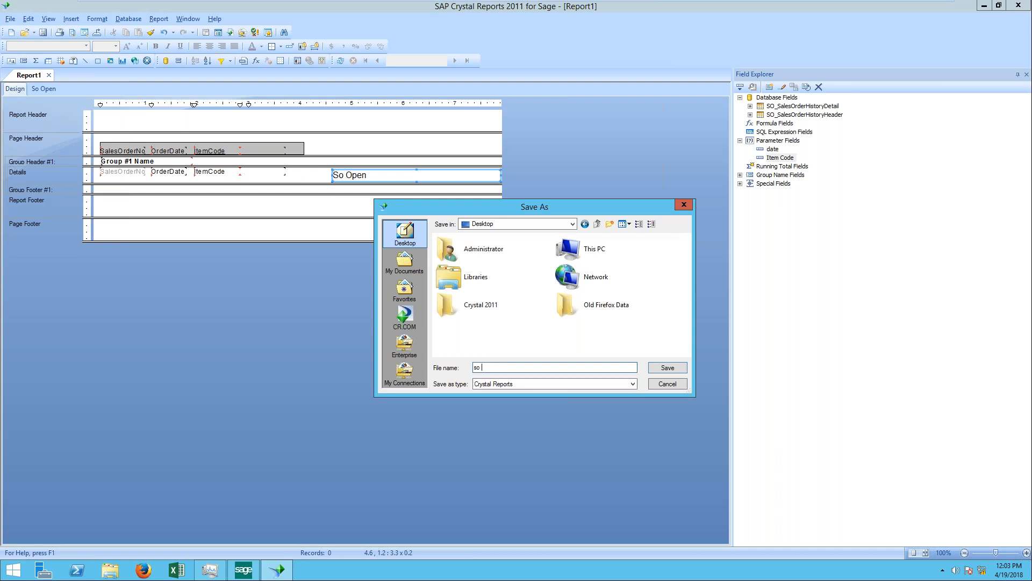
pyautogui.write('in')
pyautogui.press('BackSpace')
pyautogui.press('BackSpace')
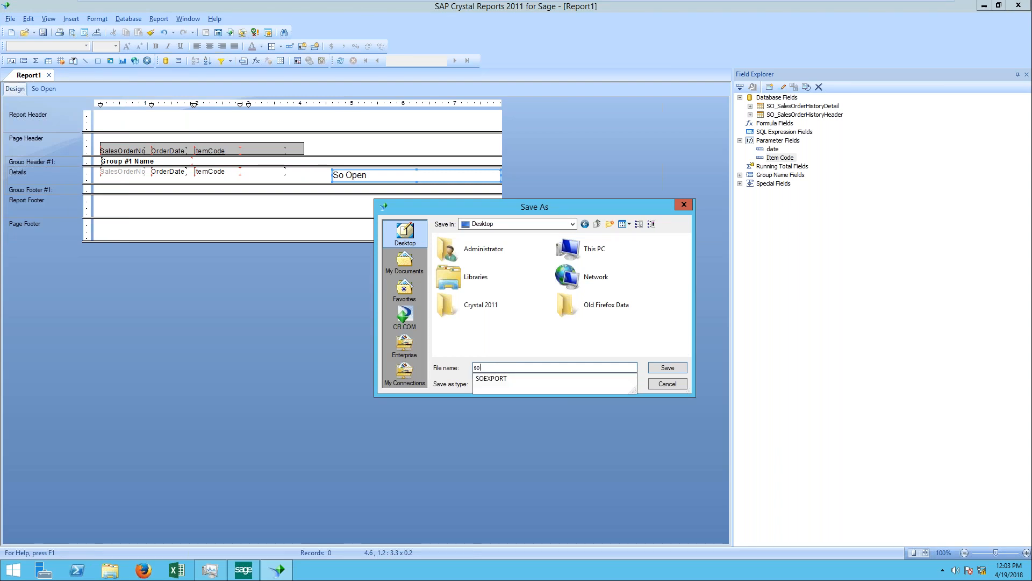
pyautogui.write('history header')
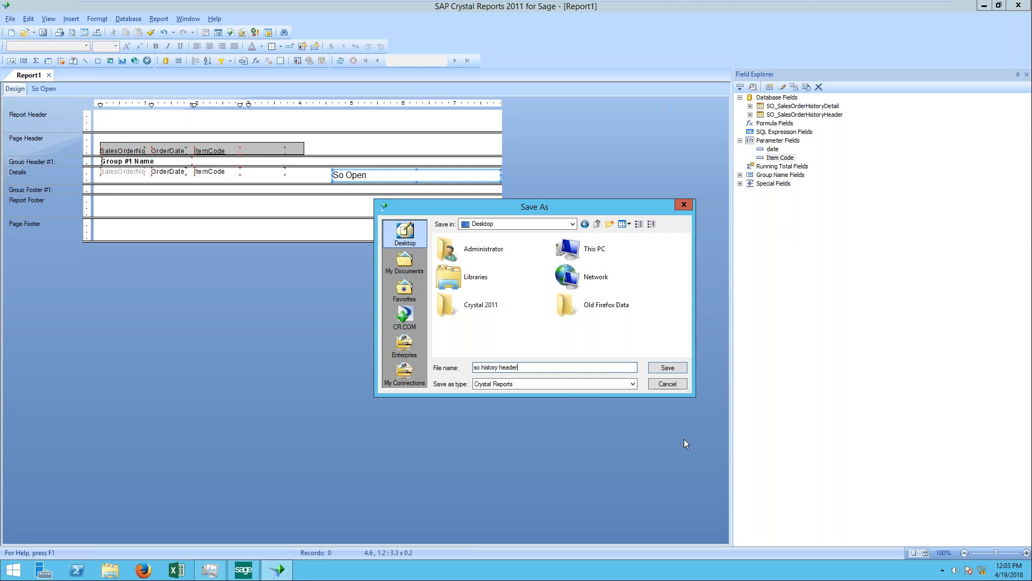
pyautogui.click(679, 369)
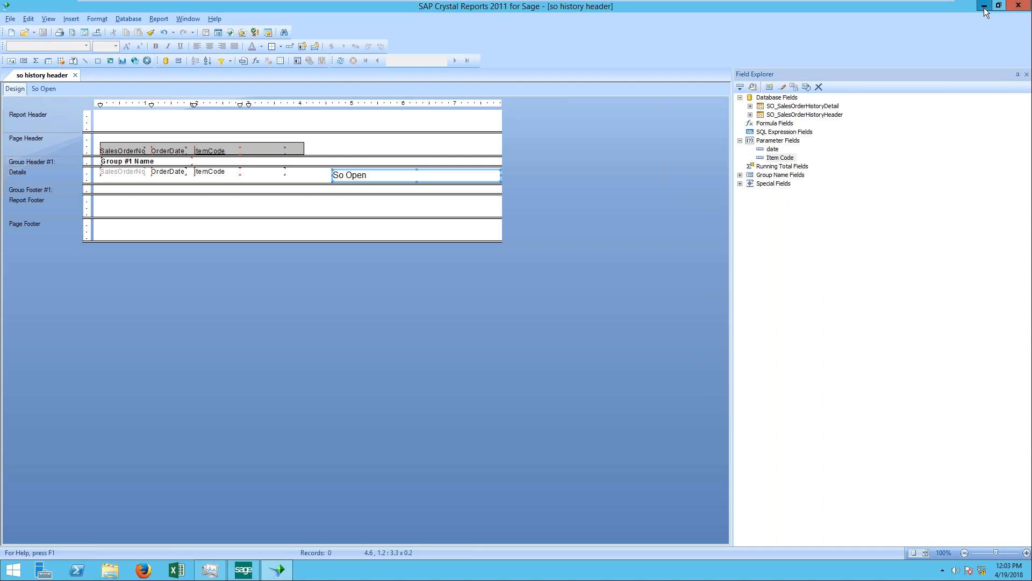
pyautogui.click(1018, 7)
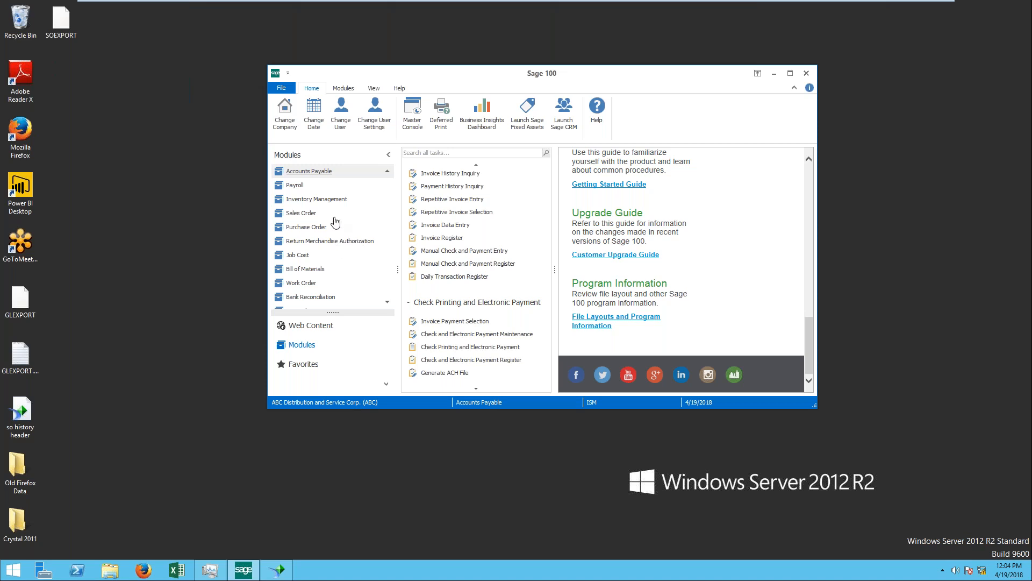
# Step: Open User-Defined Field and Table Maintenance from the Custom Office module, accepting 4/19/2018 as the accounting date
pyautogui.click(387, 302)
pyautogui.scroll(-2, 387, 304)
pyautogui.click(294, 299)
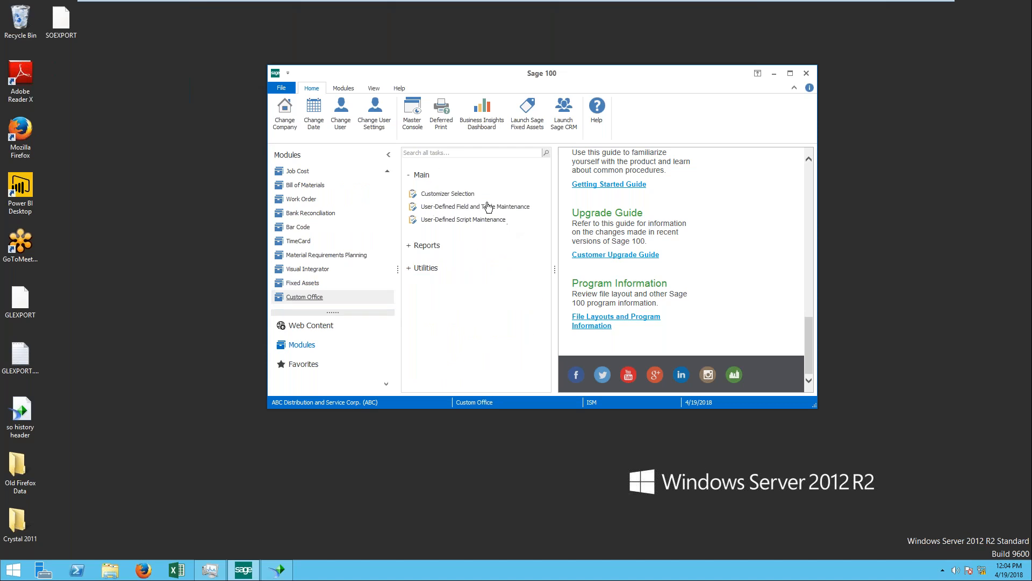
pyautogui.click(457, 211)
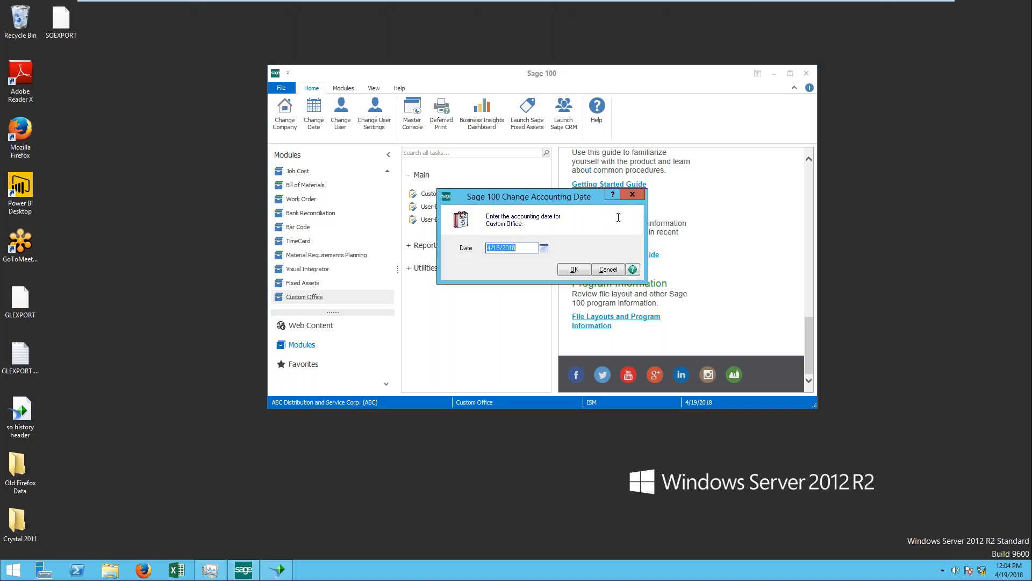
pyautogui.click(585, 269)
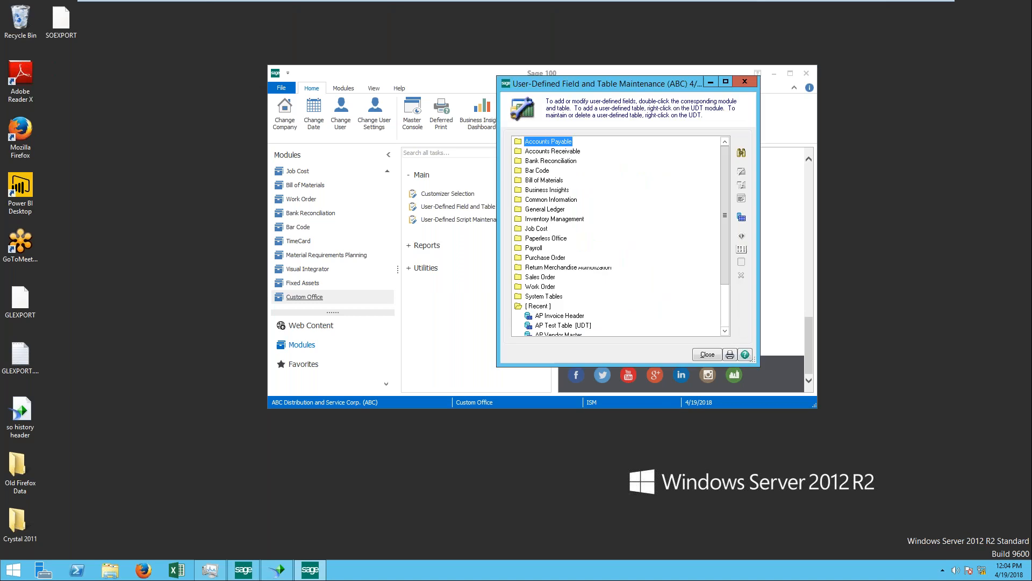
# Step: Open the user-defined fields of the SO Sales Order Header table for editing, acknowledging the data source notice
pyautogui.scroll(-2, 578, 267)
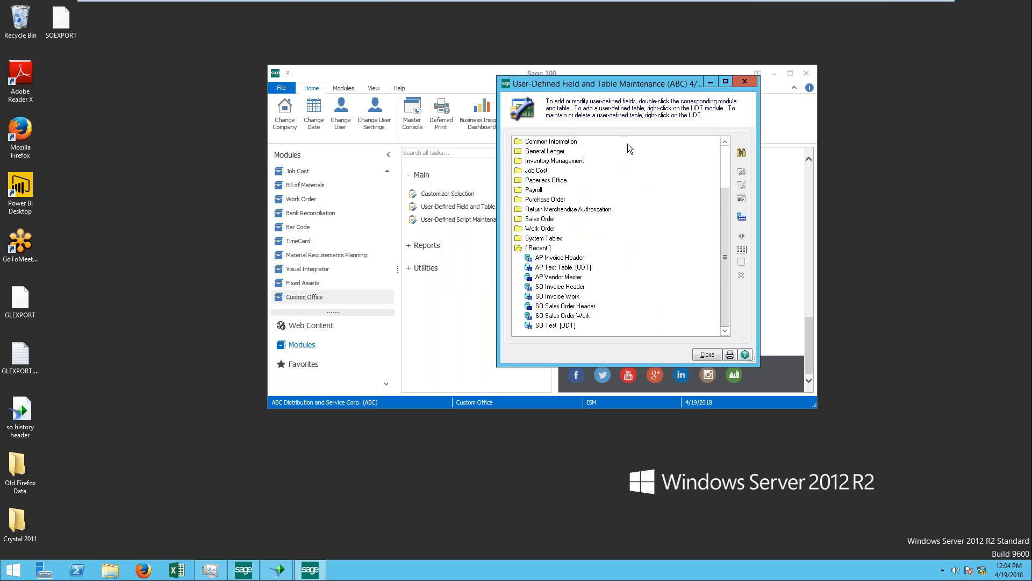
pyautogui.scroll(2, 592, 305)
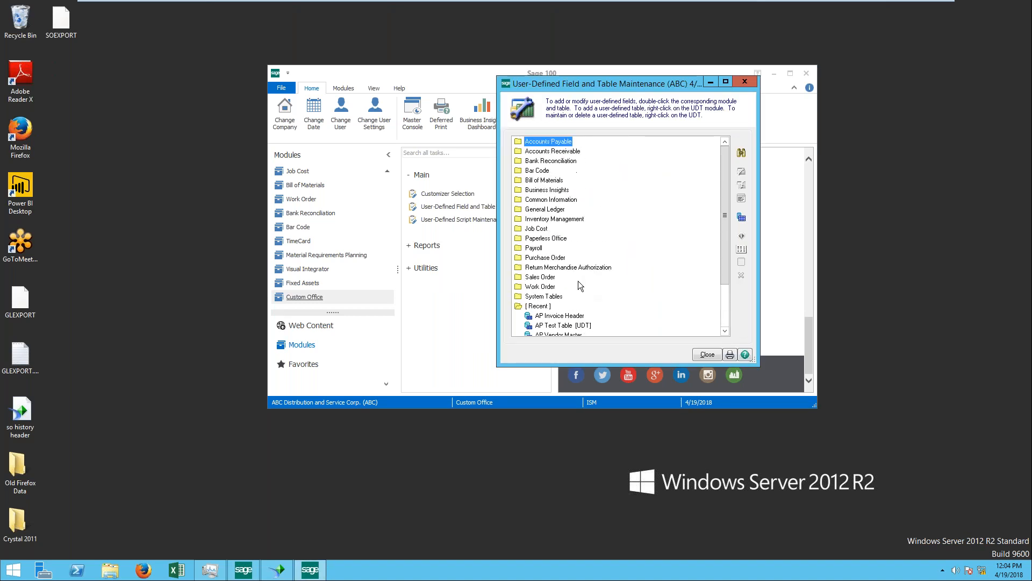
pyautogui.scroll(-2, 562, 269)
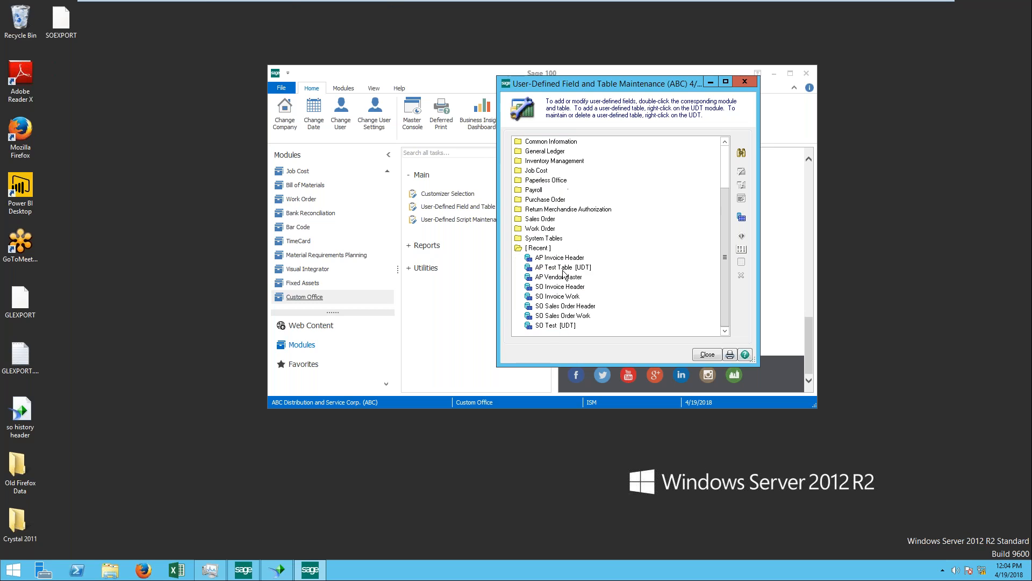
pyautogui.rightClick(583, 310)
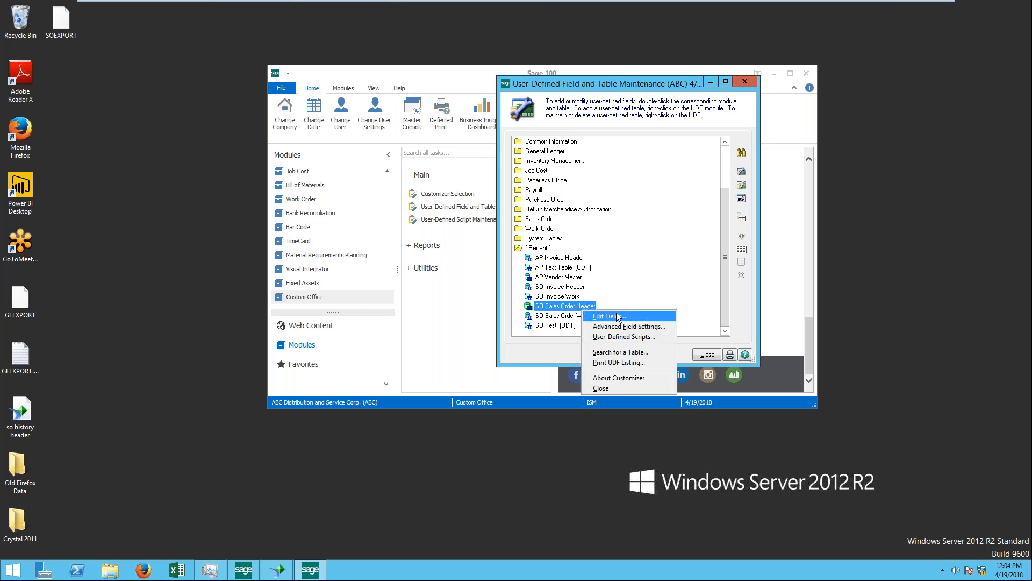
pyautogui.click(618, 318)
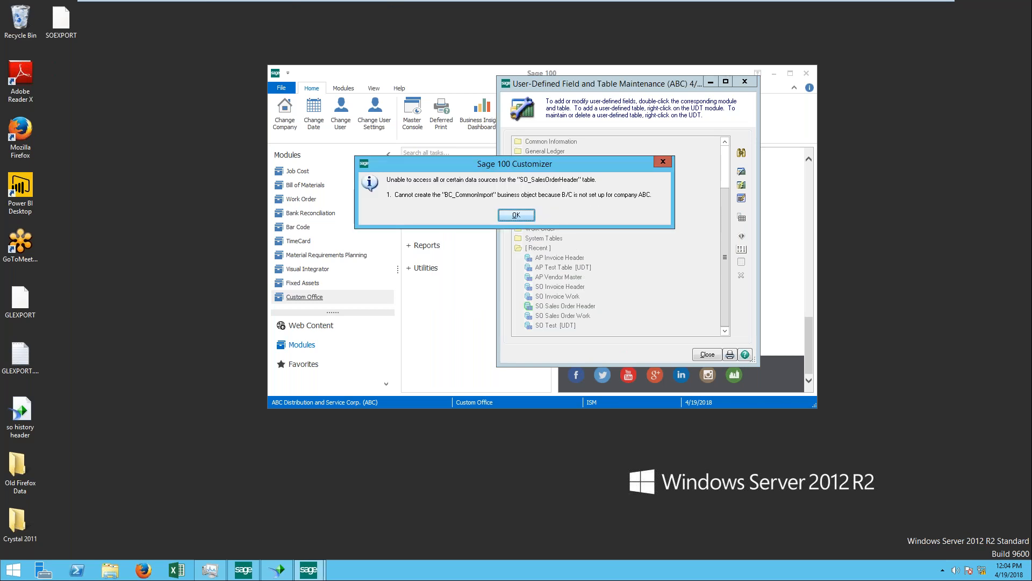
pyautogui.click(517, 215)
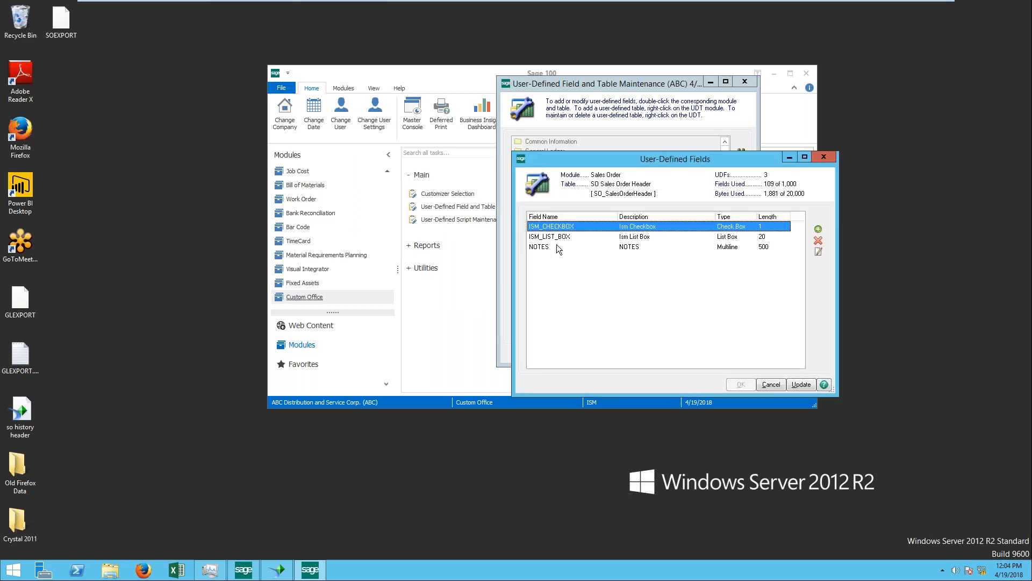
# Step: Add a user-defined field named APRIL18TEST with the description April18Test and manual entry as its source
pyautogui.click(818, 232)
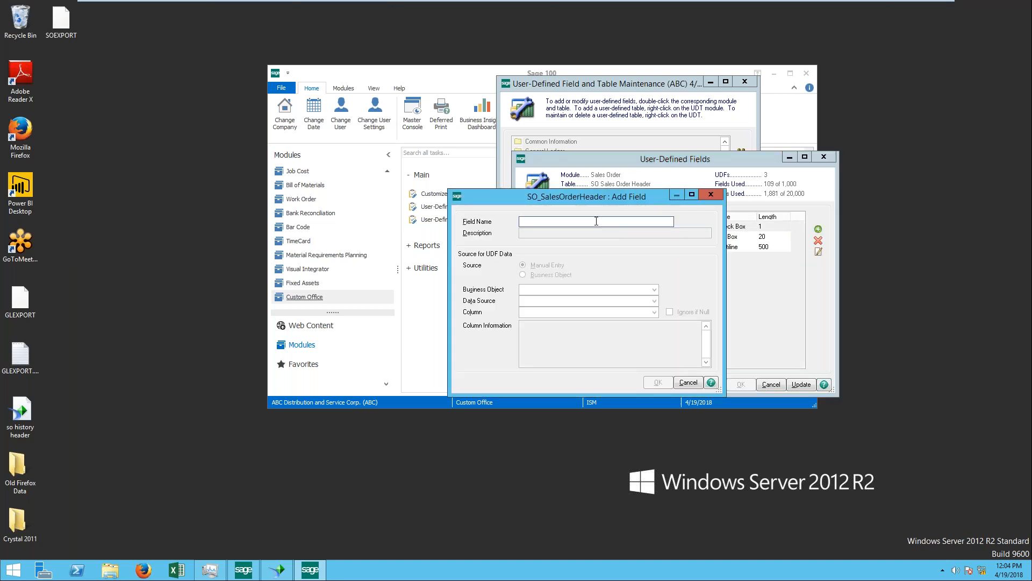
pyautogui.write('APRIL18TEST')
pyautogui.press('Tab')
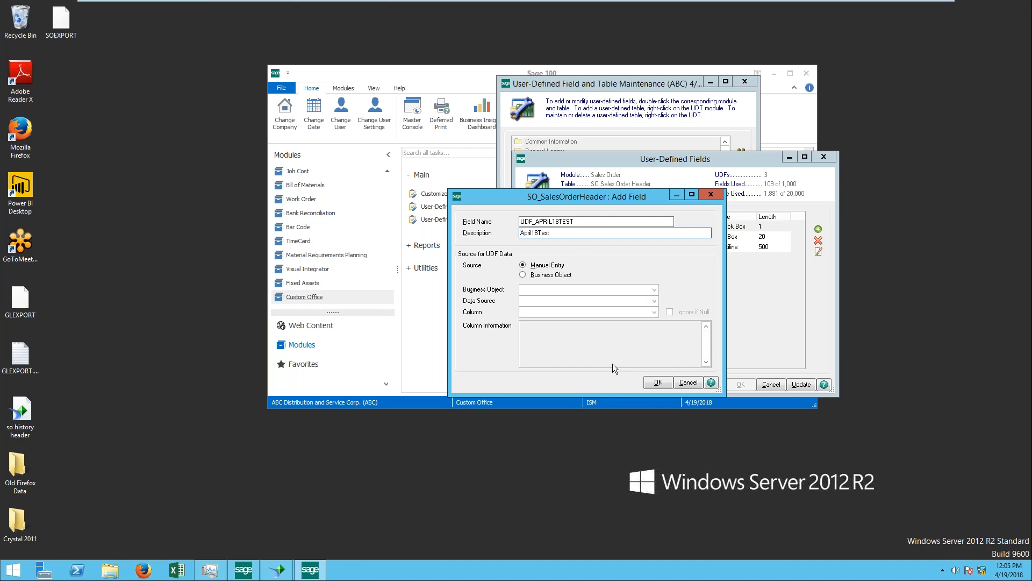
pyautogui.click(659, 382)
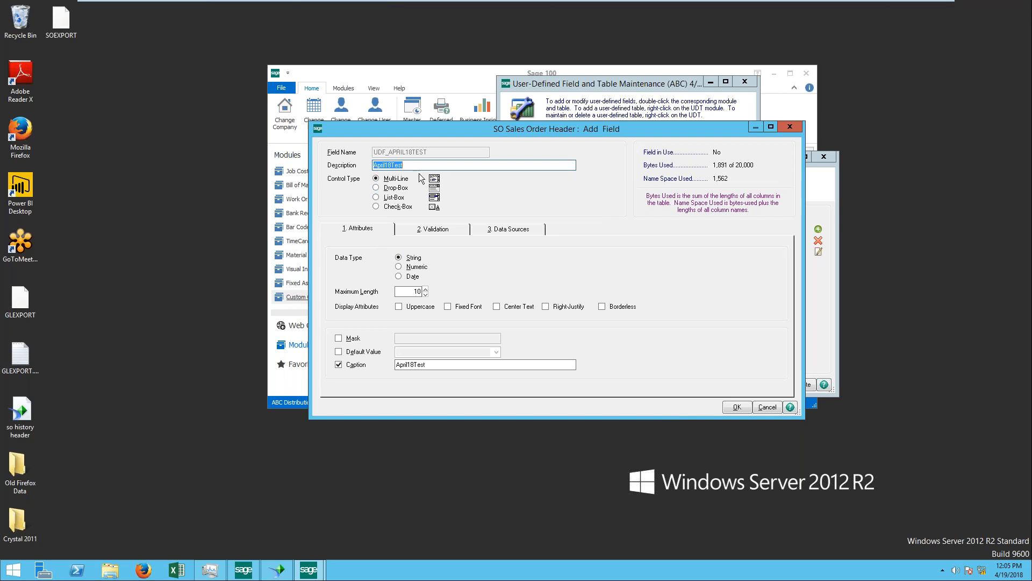
# Step: Review the new field's attributes, validation and data sources, browsing the sources available for SO_SalesOrder_bus and leaving that business object unselected
pyautogui.click(410, 291)
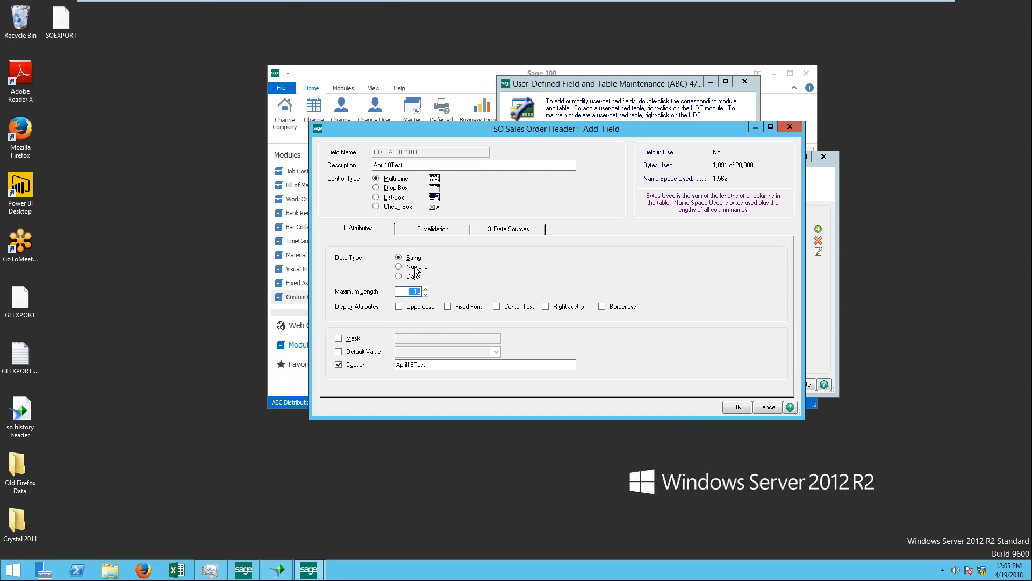
pyautogui.click(453, 230)
pyautogui.click(508, 228)
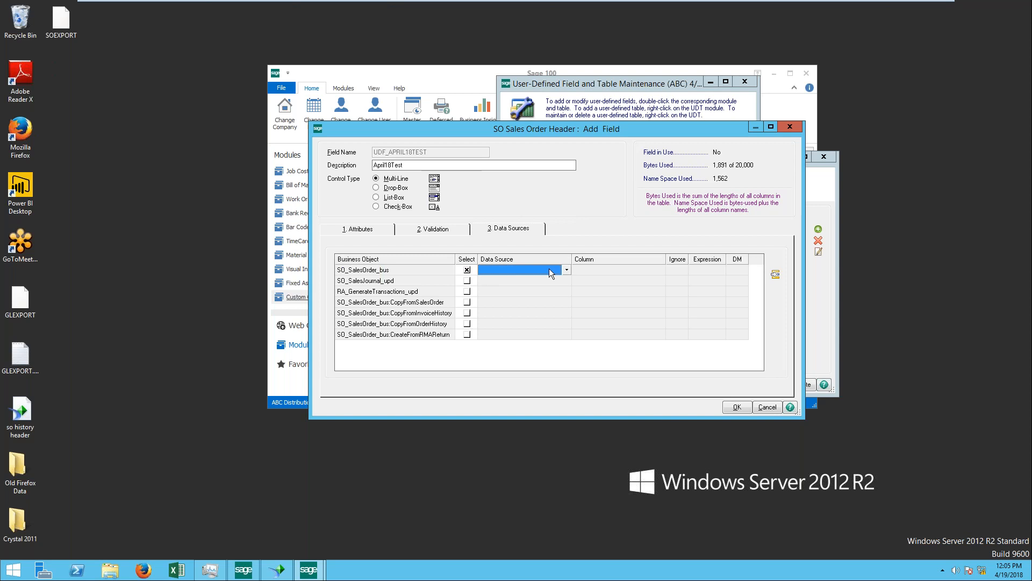
pyautogui.click(565, 270)
pyautogui.click(467, 270)
pyautogui.click(565, 270)
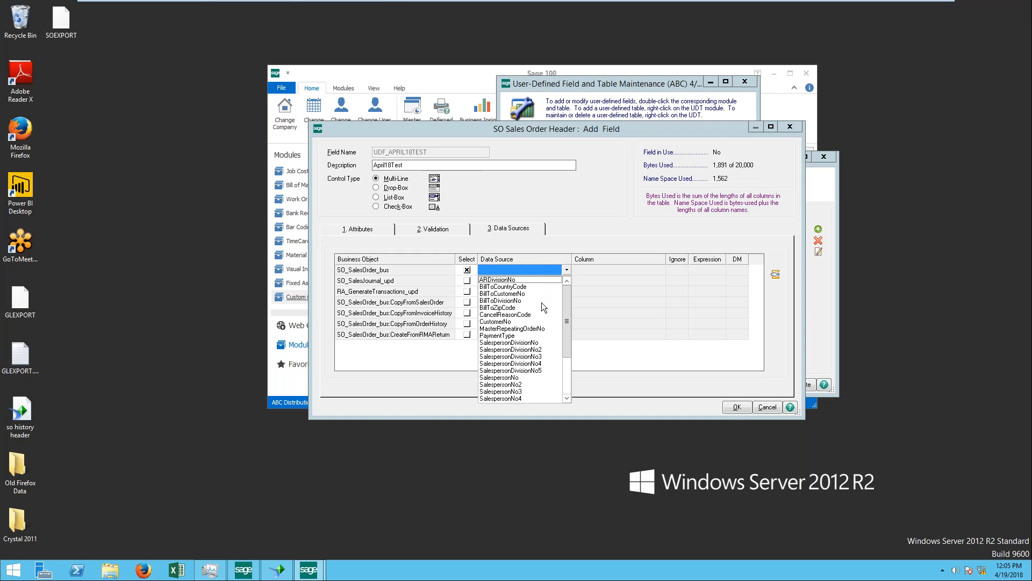
pyautogui.scroll(-1, 541, 302)
pyautogui.scroll(-1, 541, 304)
pyautogui.scroll(-1, 541, 305)
pyautogui.scroll(3, 543, 309)
pyautogui.scroll(-3, 551, 308)
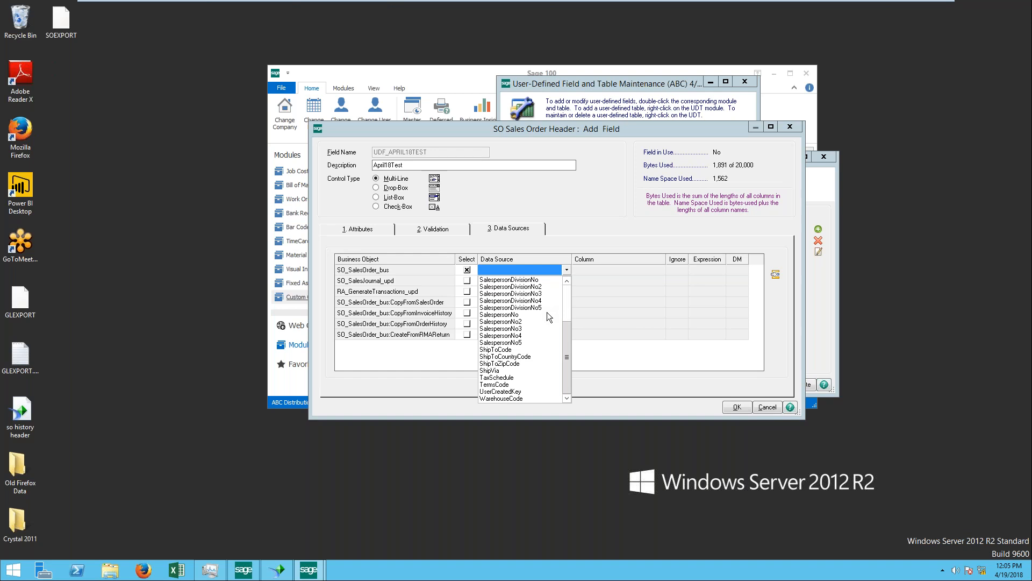
pyautogui.scroll(2, 543, 322)
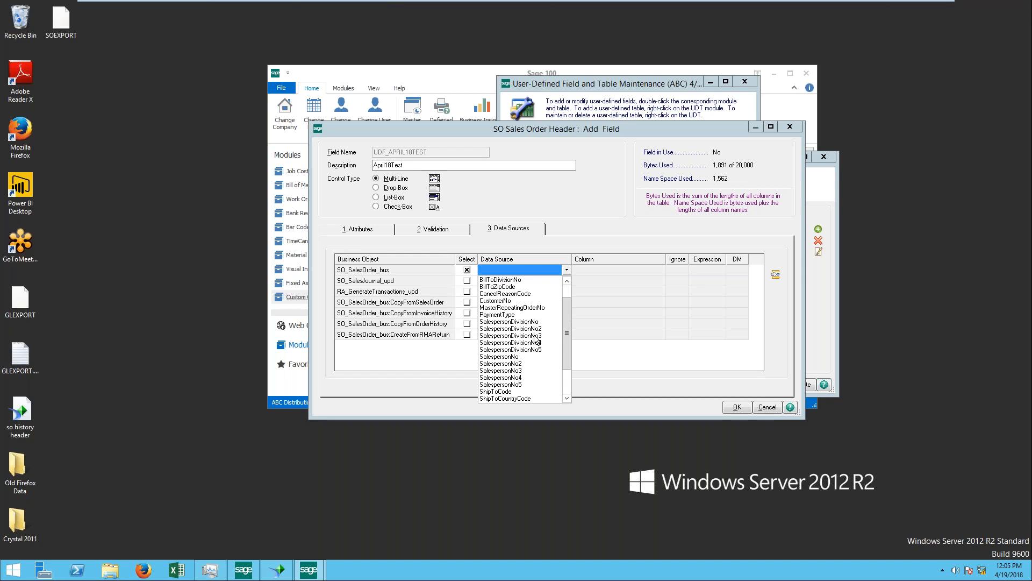
pyautogui.click(467, 269)
# Step: Save the new multi-line field, apply the changes to the SO Sales Order Header table, and close the field maintenance window
pyautogui.click(744, 407)
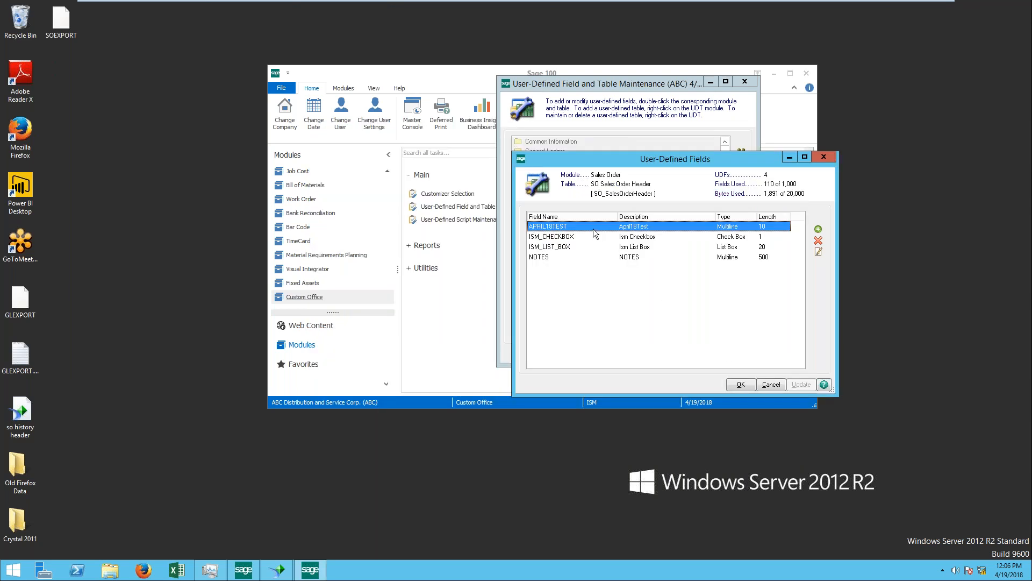
pyautogui.click(741, 384)
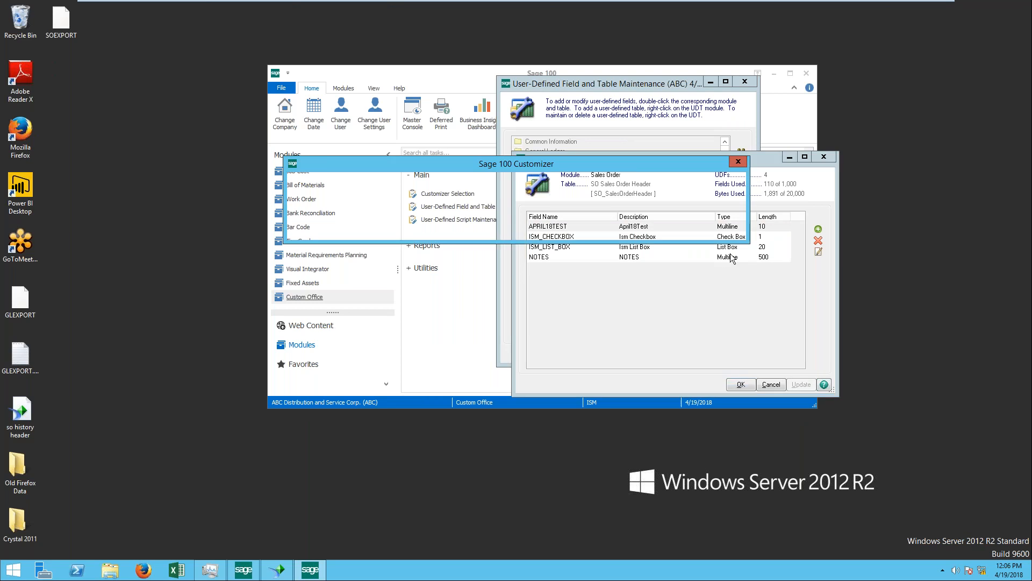
pyautogui.click(497, 231)
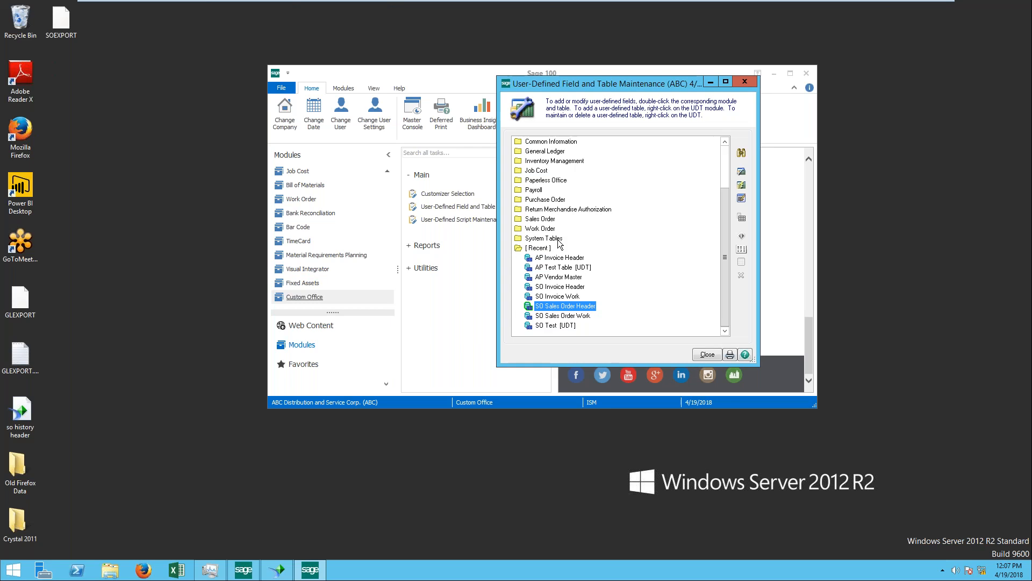
pyautogui.click(743, 80)
# Step: Open Customizer Selection and expand the Sales Order module's Sales Order Entry task to list its panels
pyautogui.click(451, 194)
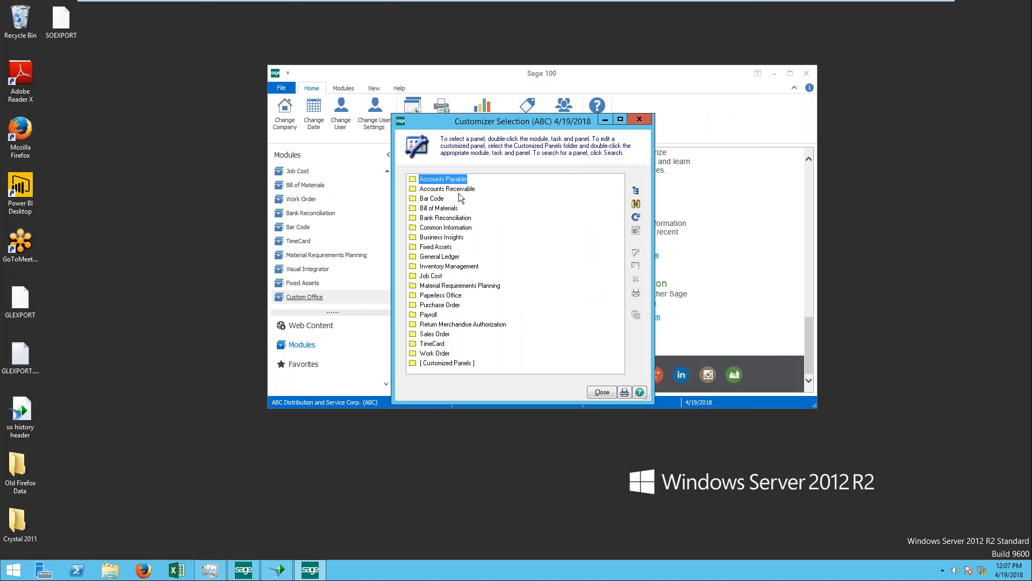
pyautogui.doubleClick(440, 334)
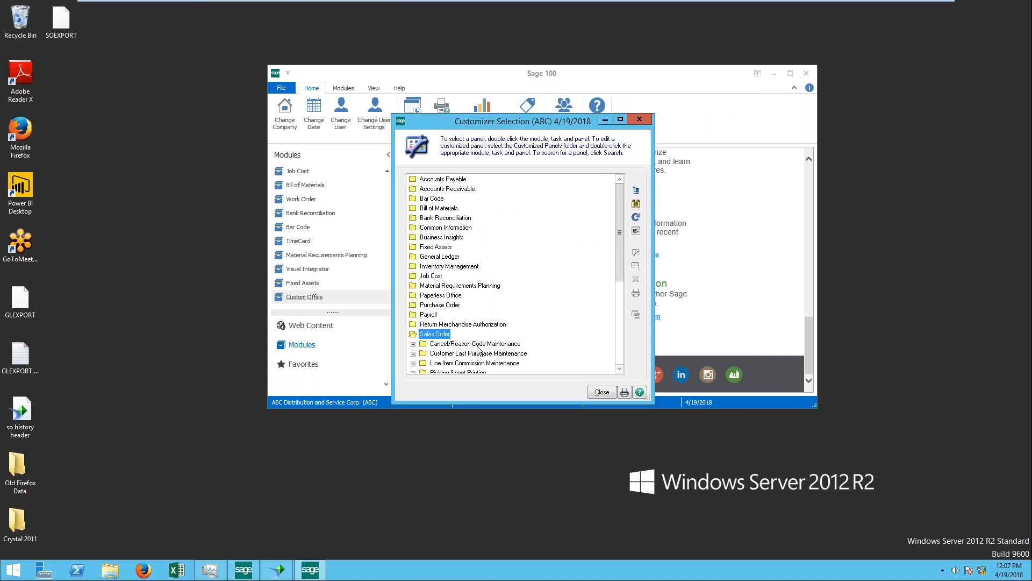
pyautogui.scroll(-6, 561, 341)
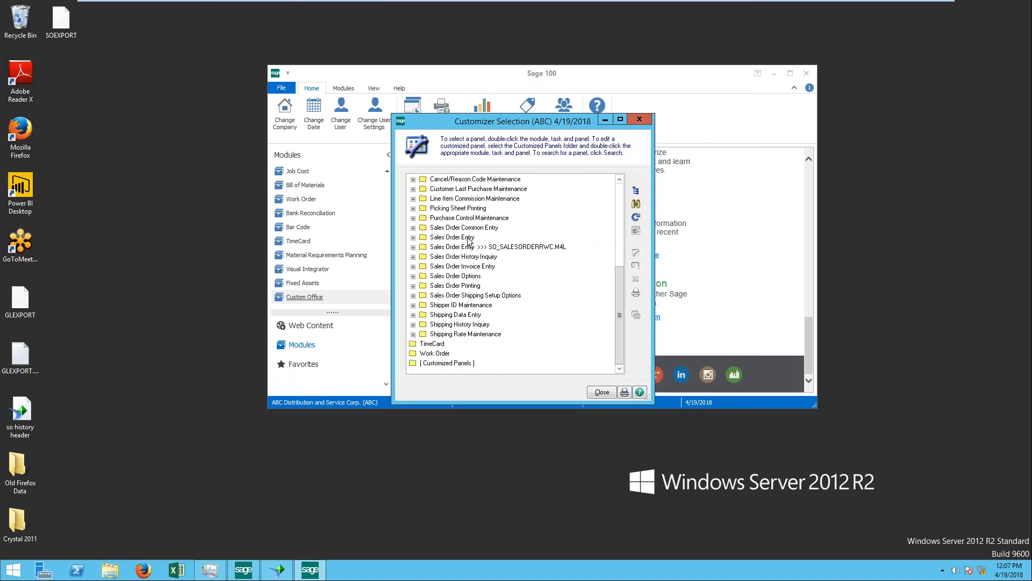
pyautogui.doubleClick(467, 239)
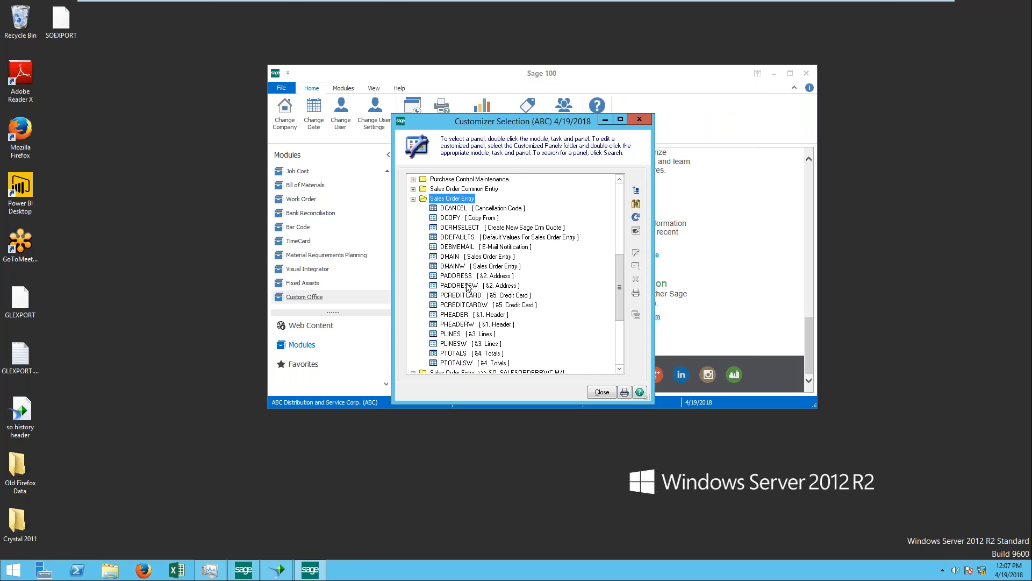
# Step: Examine the Sales Order Entry panels, comparing the main, header, credit card and address panels with their W-suffixed versions
pyautogui.rightClick(460, 317)
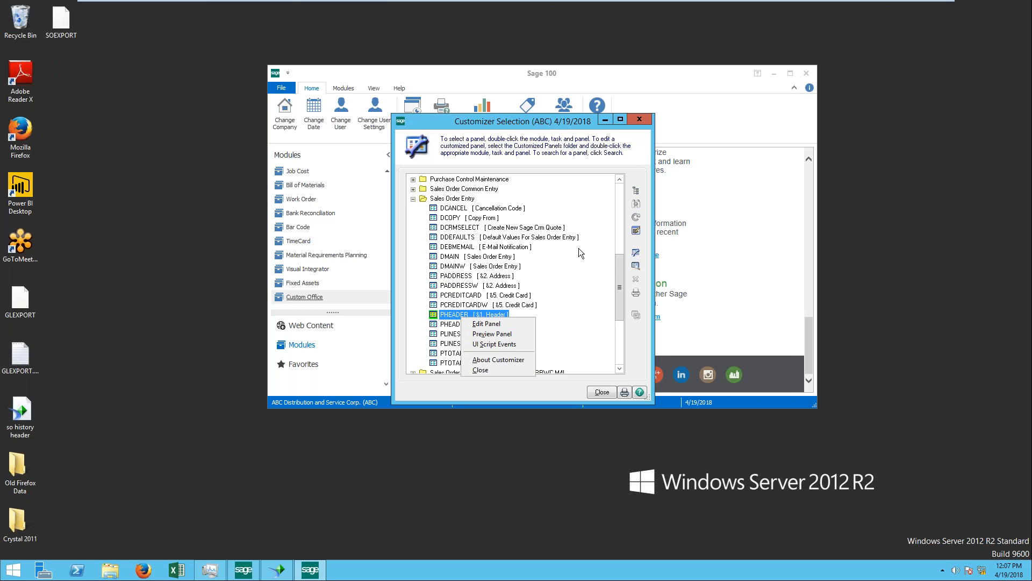
pyautogui.click(451, 318)
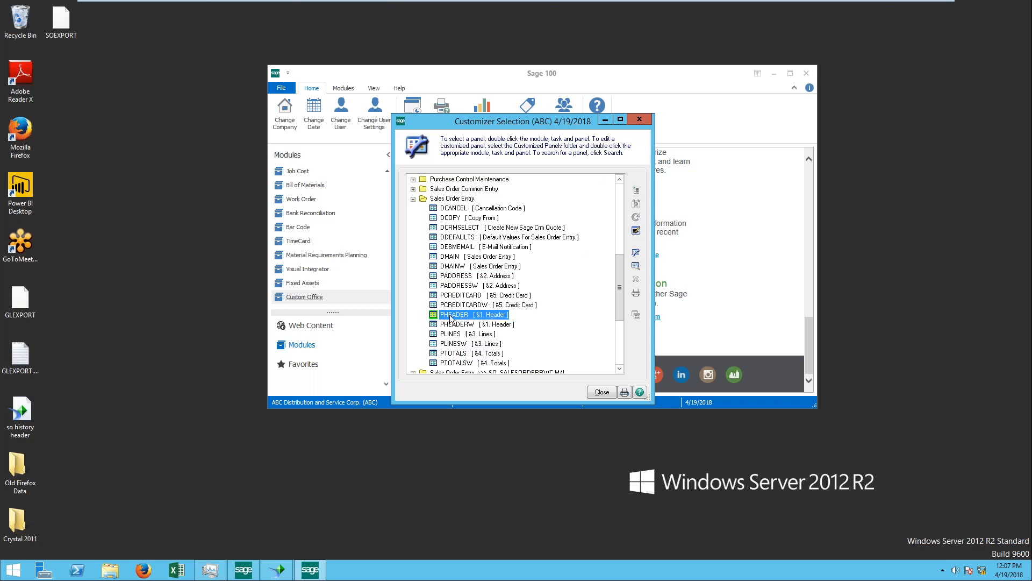
pyautogui.click(457, 259)
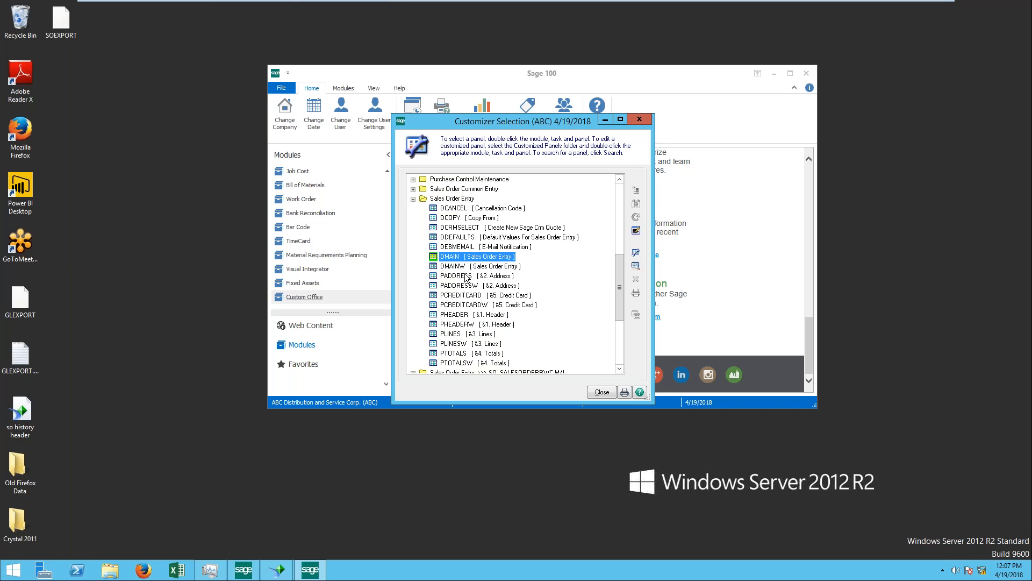
pyautogui.click(492, 270)
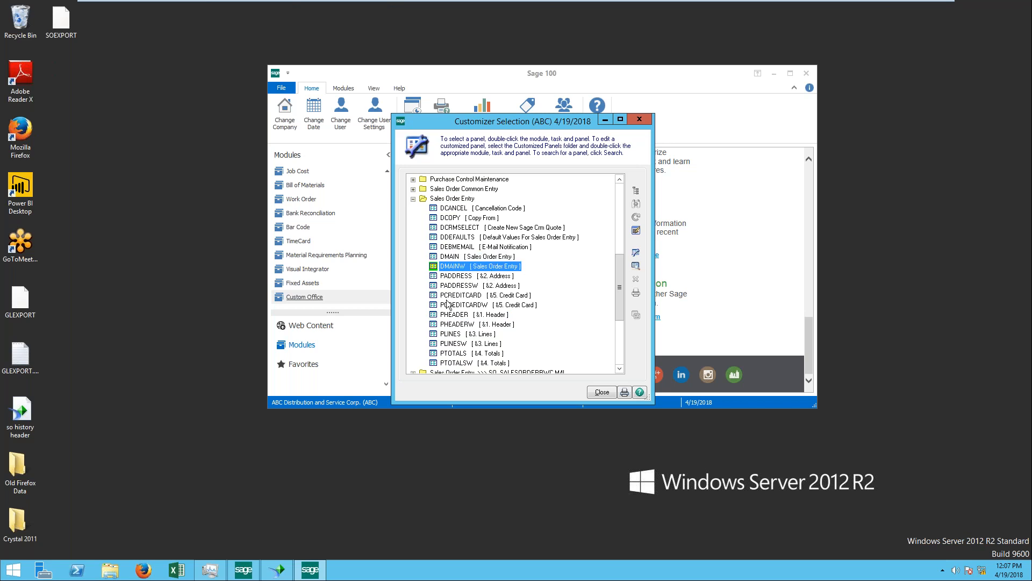
pyautogui.click(464, 317)
pyautogui.click(471, 324)
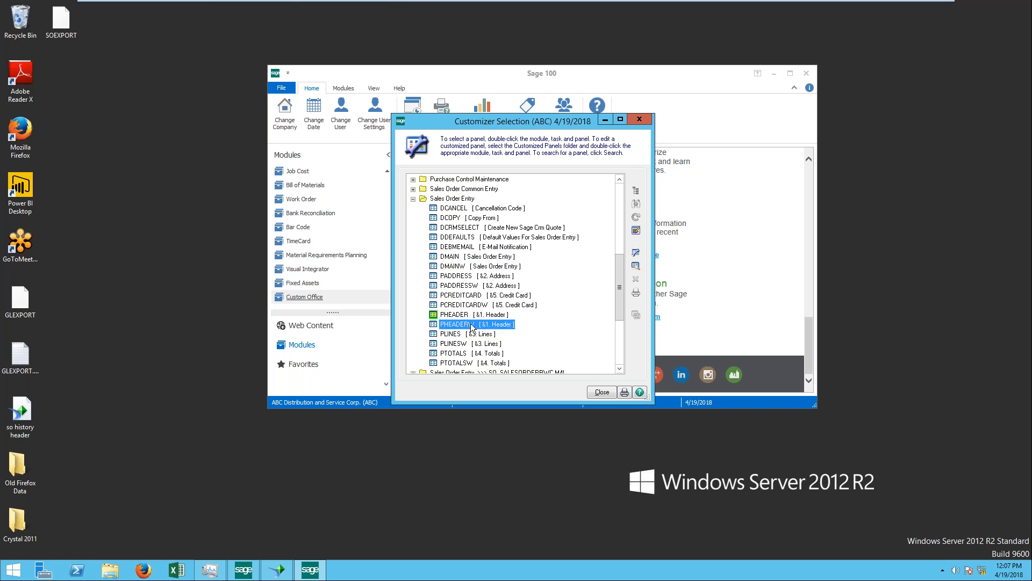
pyautogui.click(472, 298)
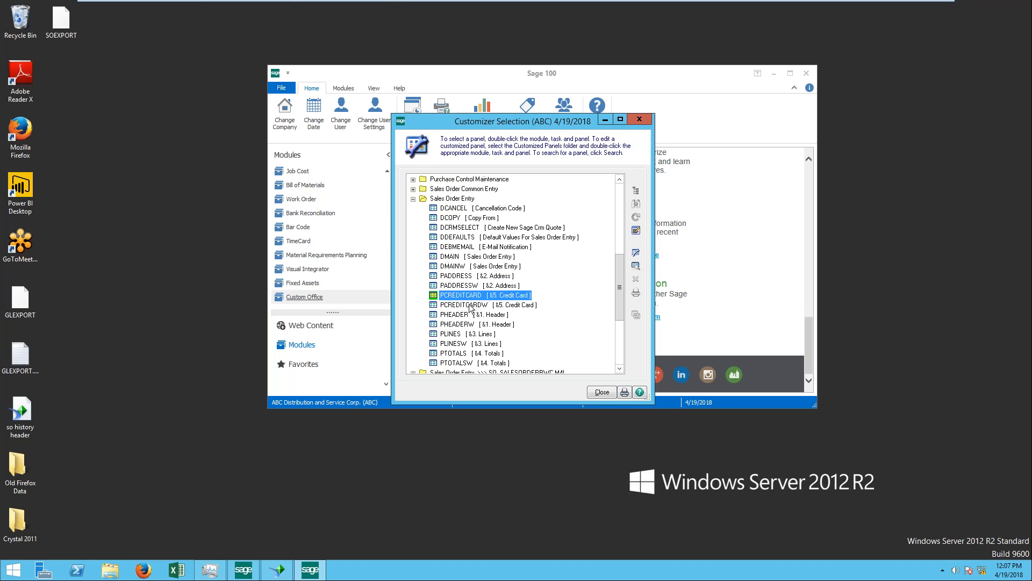
pyautogui.click(478, 306)
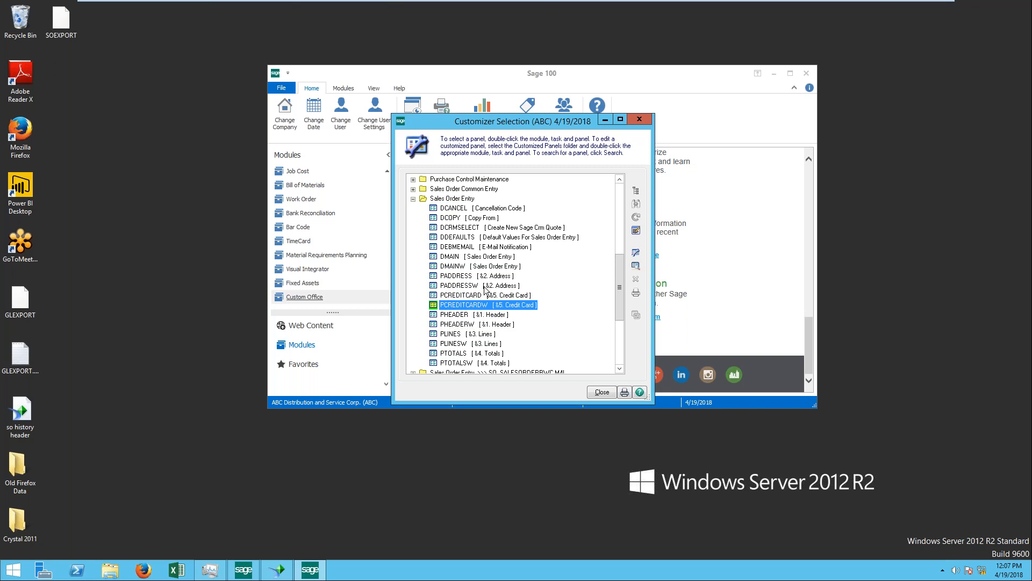
pyautogui.click(466, 286)
pyautogui.click(471, 277)
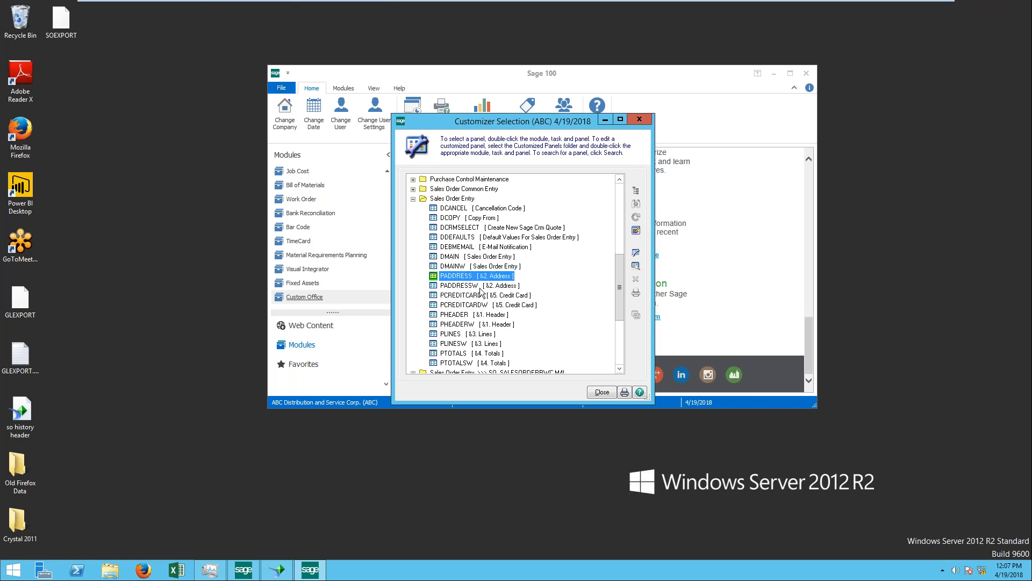
pyautogui.click(480, 286)
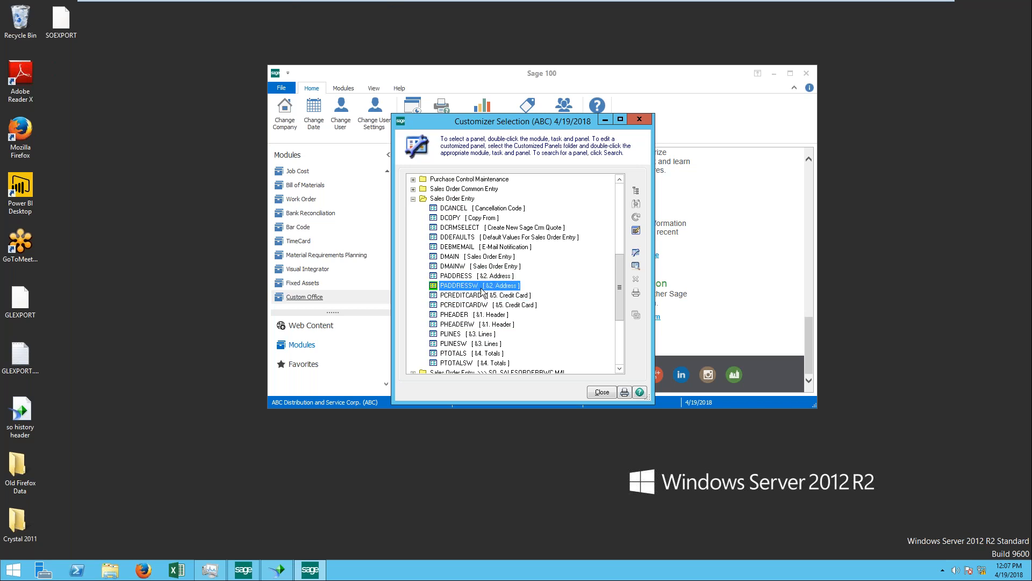
# Step: Open the existing all-users, all-companies customization of the Sales Order Entry PHEADER panel for editing
pyautogui.click(469, 316)
pyautogui.rightClick(470, 317)
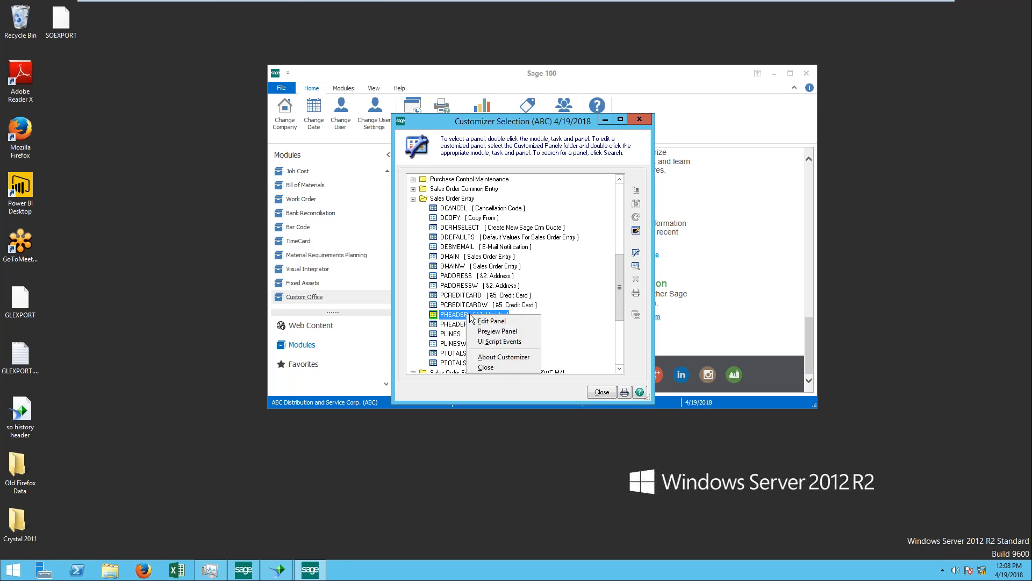
pyautogui.click(506, 321)
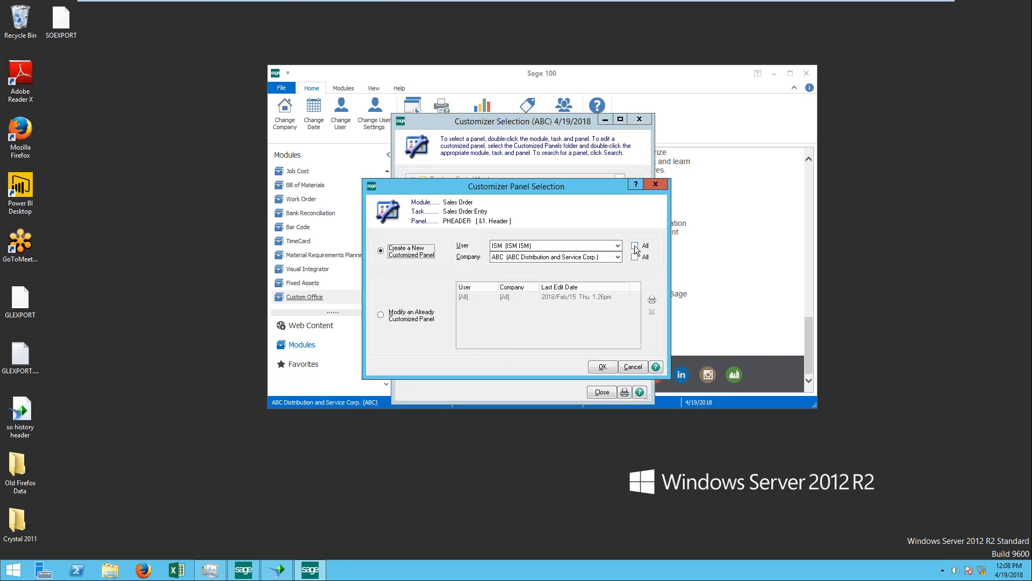
pyautogui.click(403, 317)
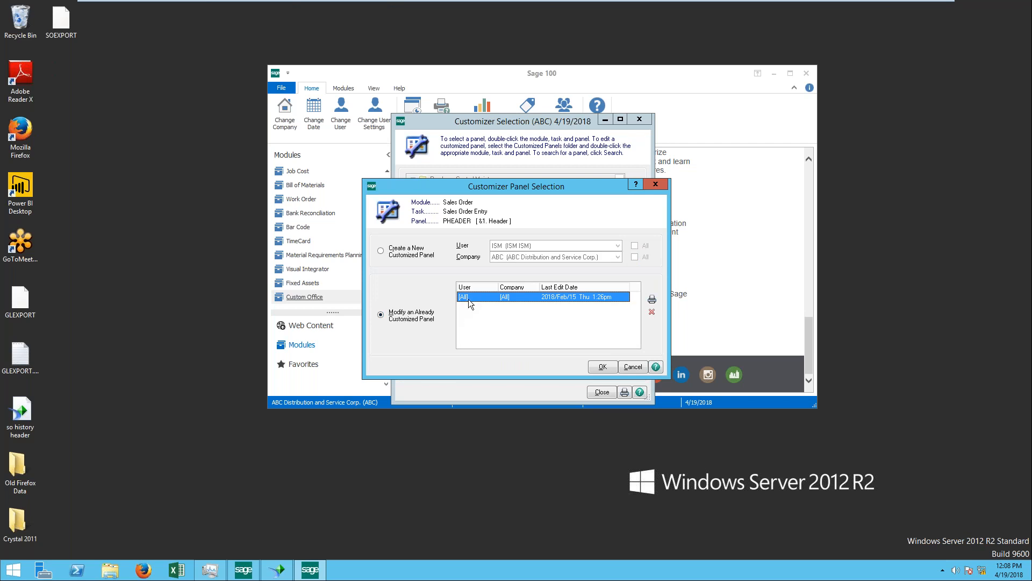
pyautogui.click(604, 367)
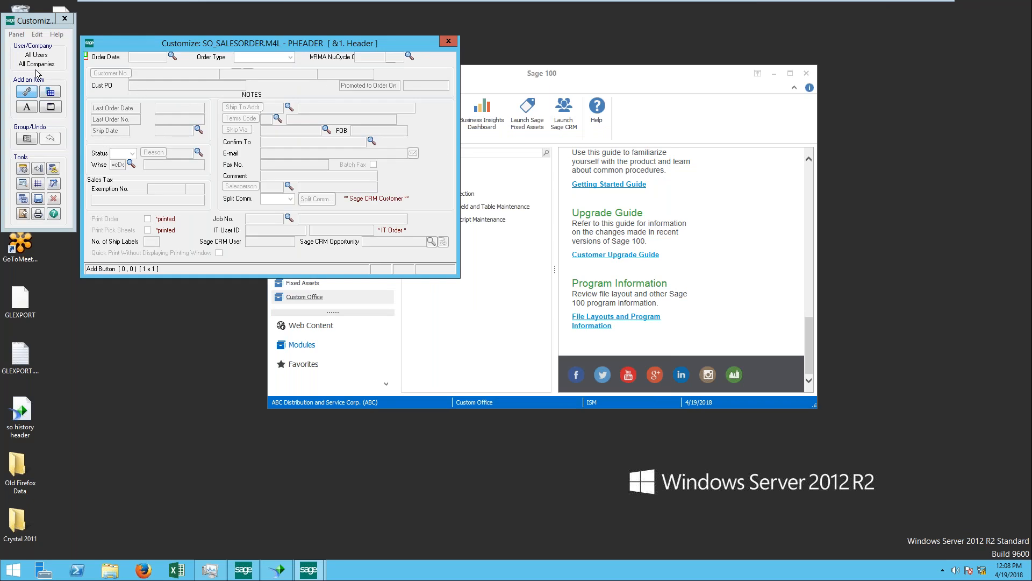
# Step: Add the UDF_APRIL18TEST field to the header panel, sized 15 x 1.75, in the blank area beside Comment and Salesperson
pyautogui.click(50, 92)
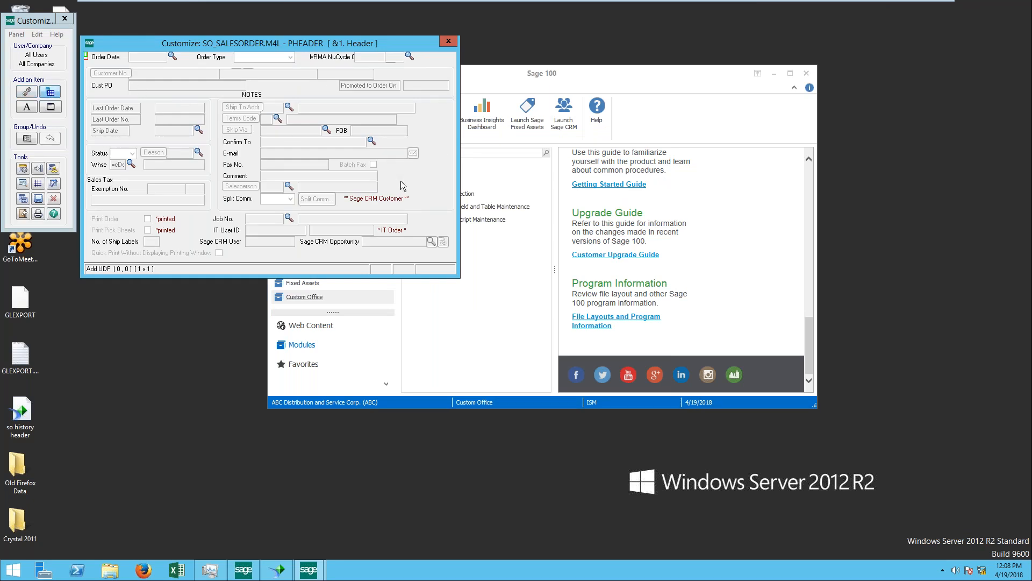
pyautogui.moveTo(394, 179); pyautogui.dragTo(450, 193)
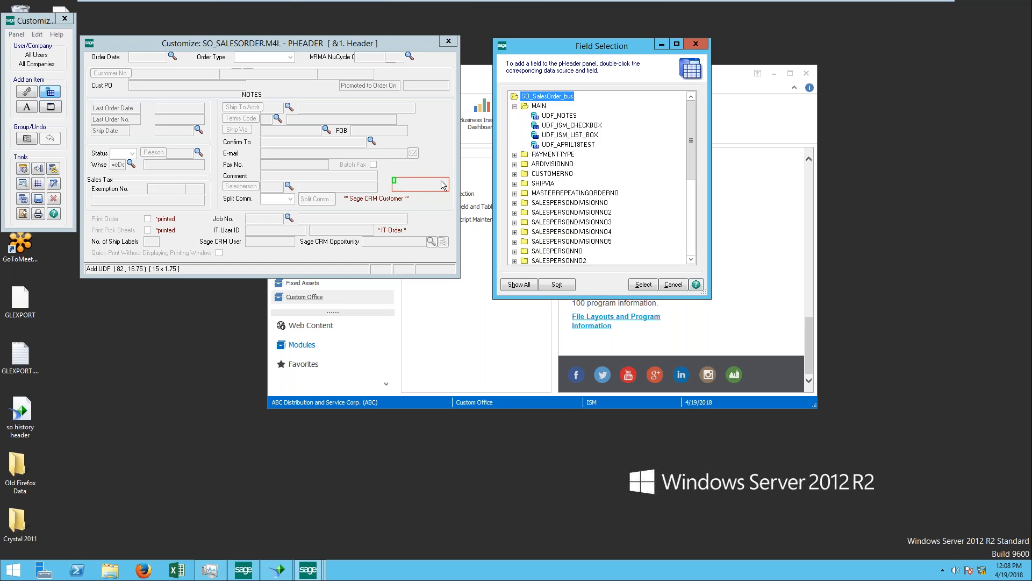
pyautogui.click(568, 145)
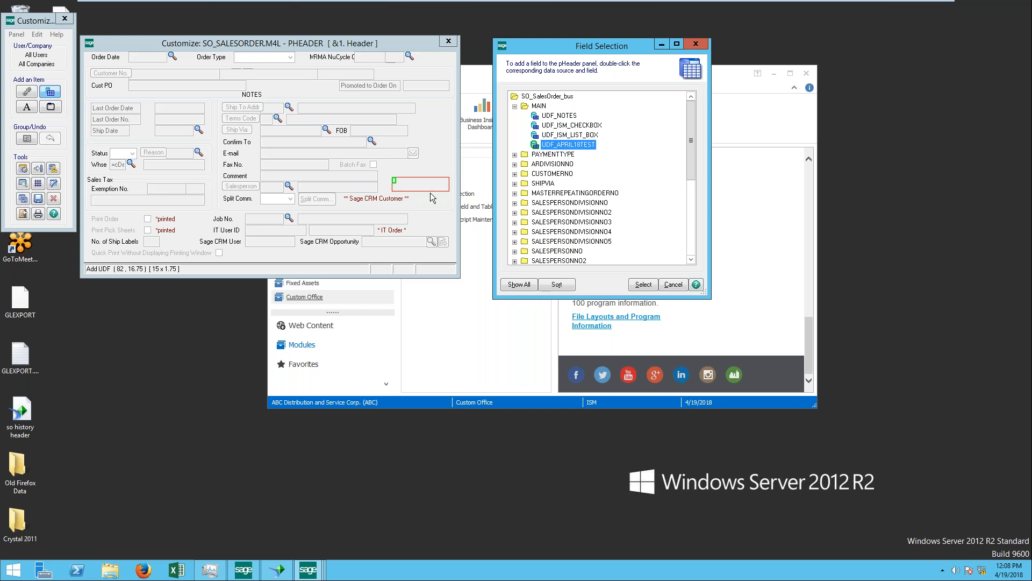
pyautogui.doubleClick(548, 145)
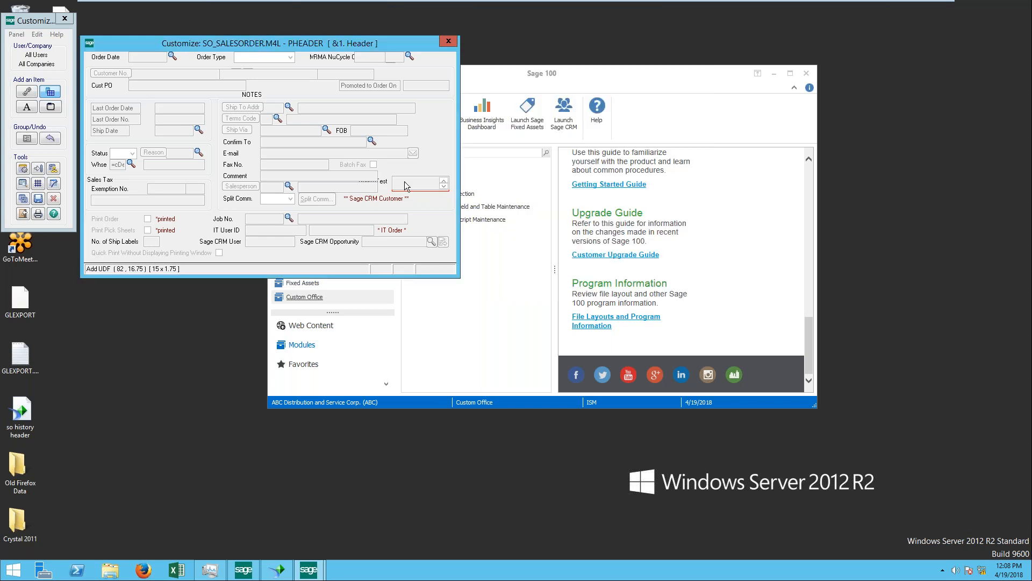
# Step: Move the April18Test label to just above its new multi-line field
pyautogui.click(386, 183)
pyautogui.moveTo(386, 183); pyautogui.dragTo(430, 168)
pyautogui.click(428, 168)
# Step: Save the customized header panel, then close the panel editor and Customizer Selection
pyautogui.click(40, 198)
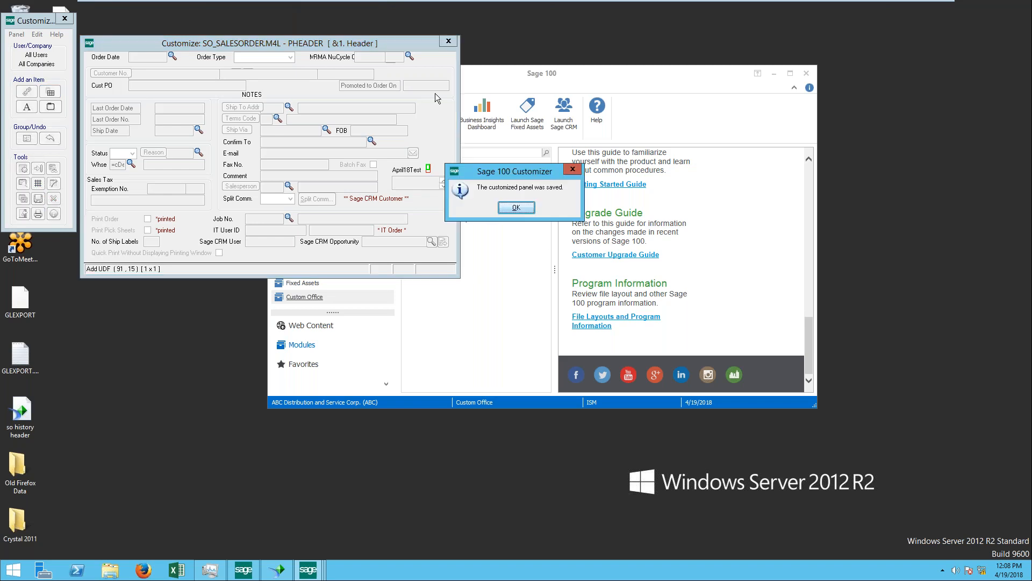
pyautogui.click(519, 210)
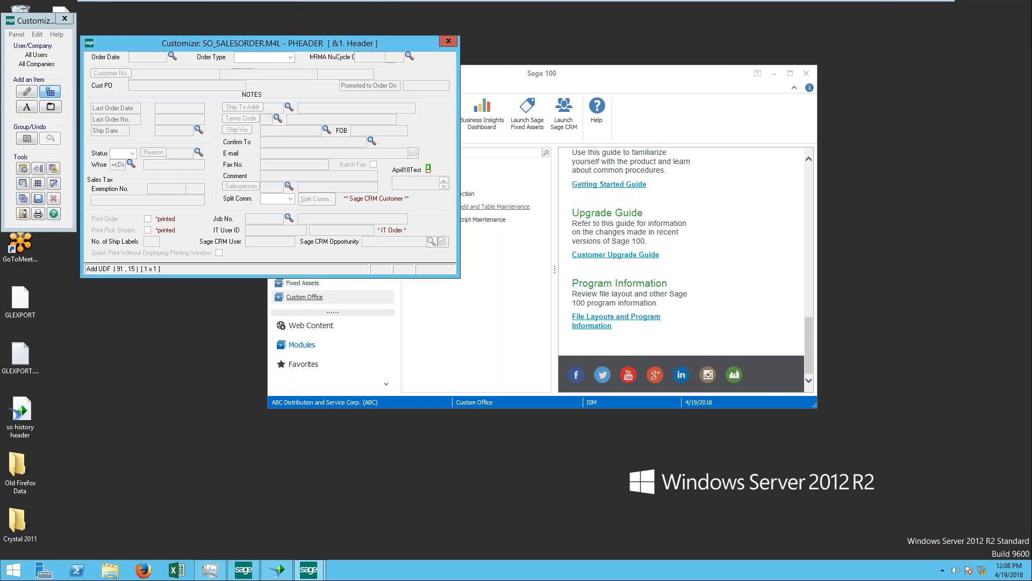
pyautogui.click(449, 41)
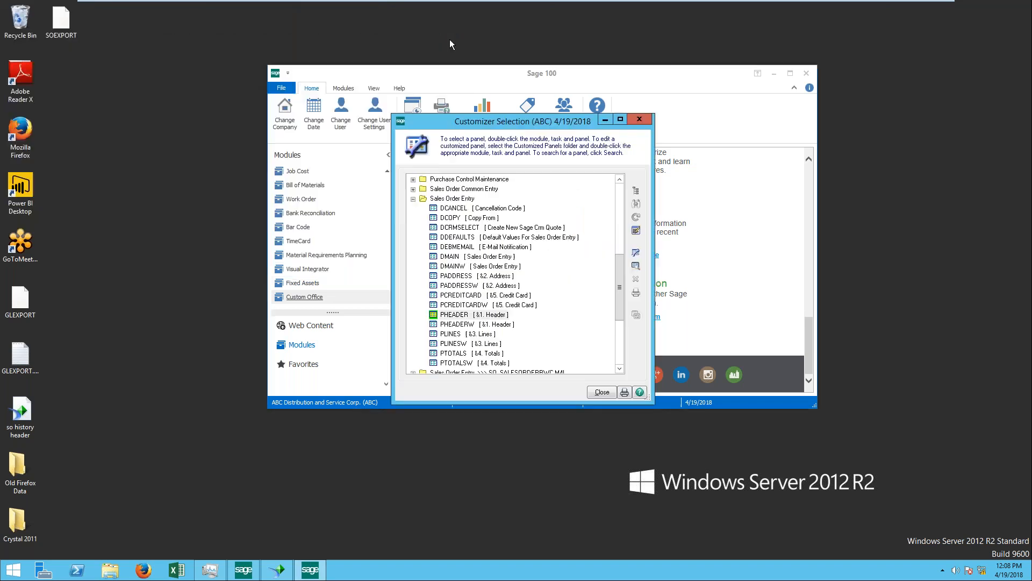
pyautogui.click(603, 393)
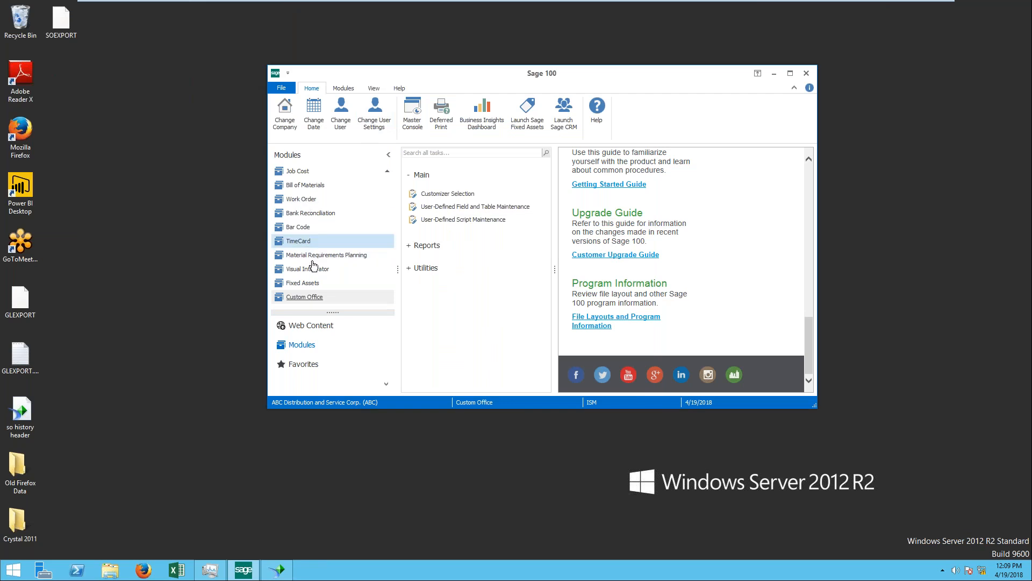
# Step: Open Sales Order Entry from the Sales Order module, accepting 4/19/2018 as the accounting date
pyautogui.scroll(2, 317, 266)
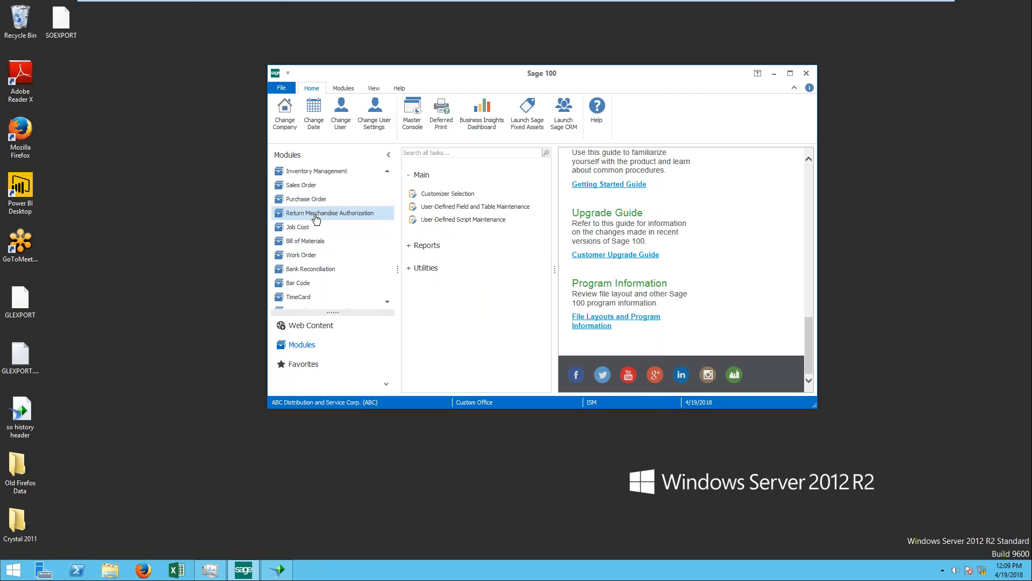
pyautogui.click(310, 187)
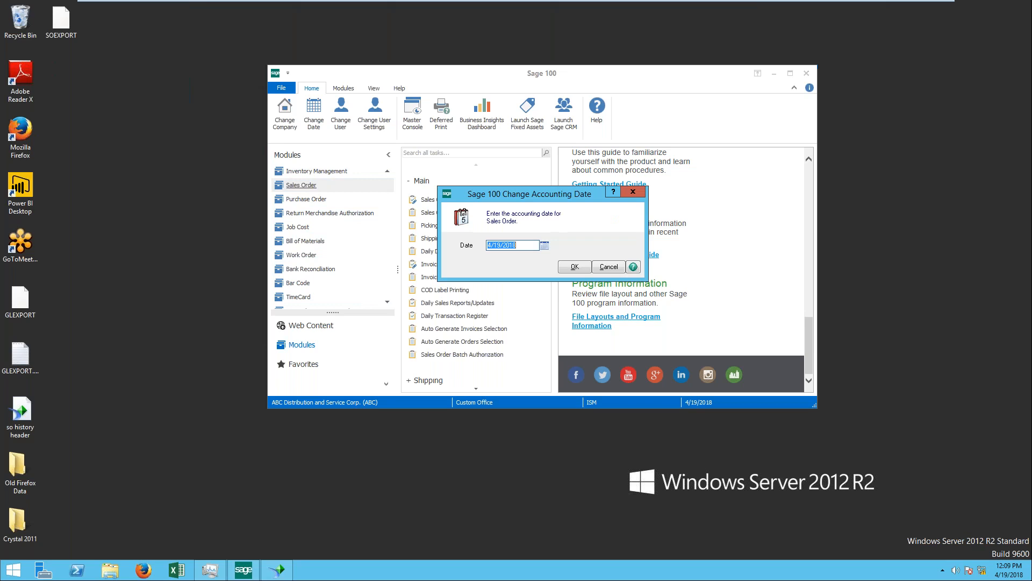
pyautogui.click(575, 268)
pyautogui.click(446, 199)
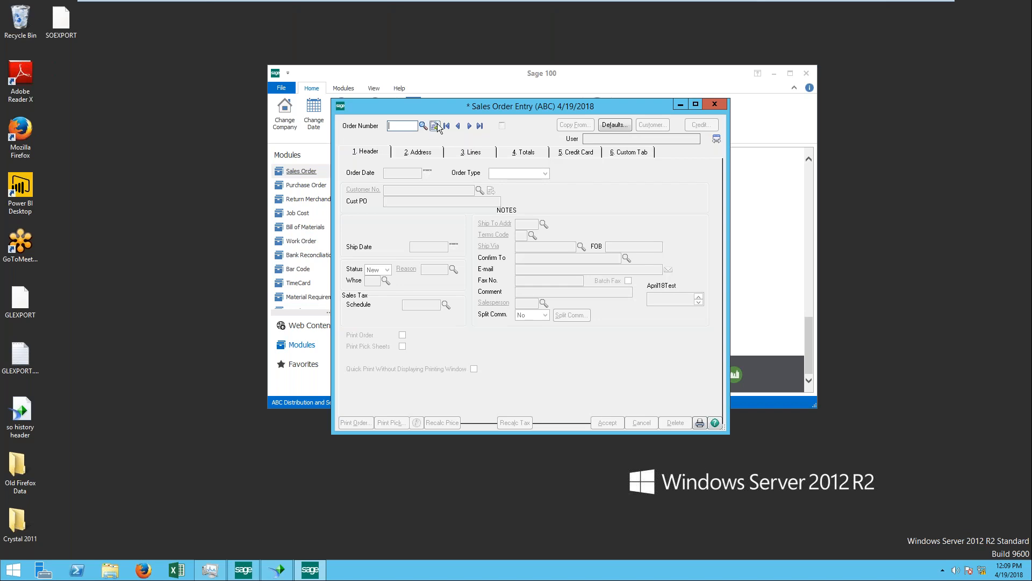
# Step: Start a sales order under the next order number and choose Hillsboro Service Center as its customer
pyautogui.click(435, 126)
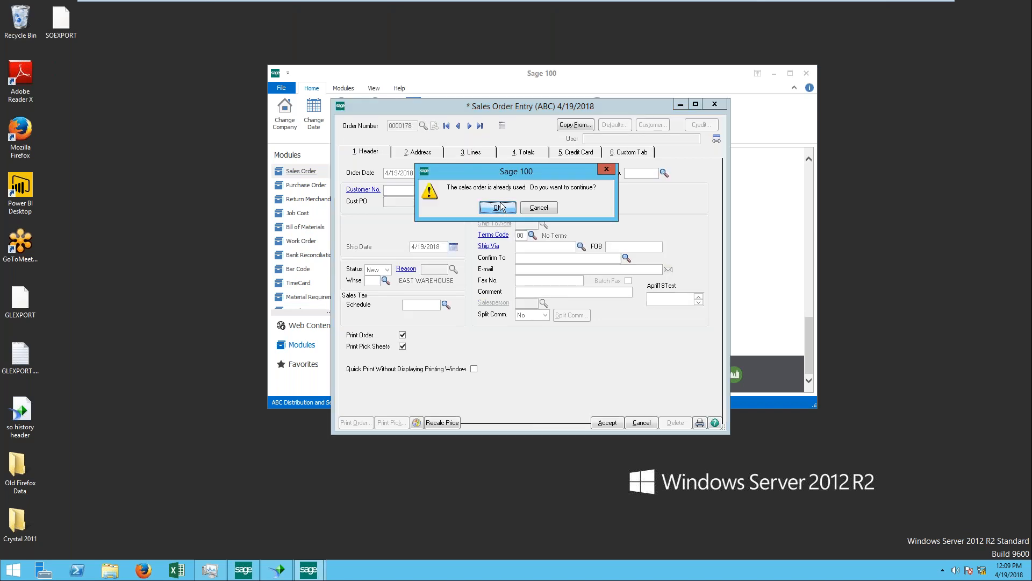
pyautogui.click(497, 211)
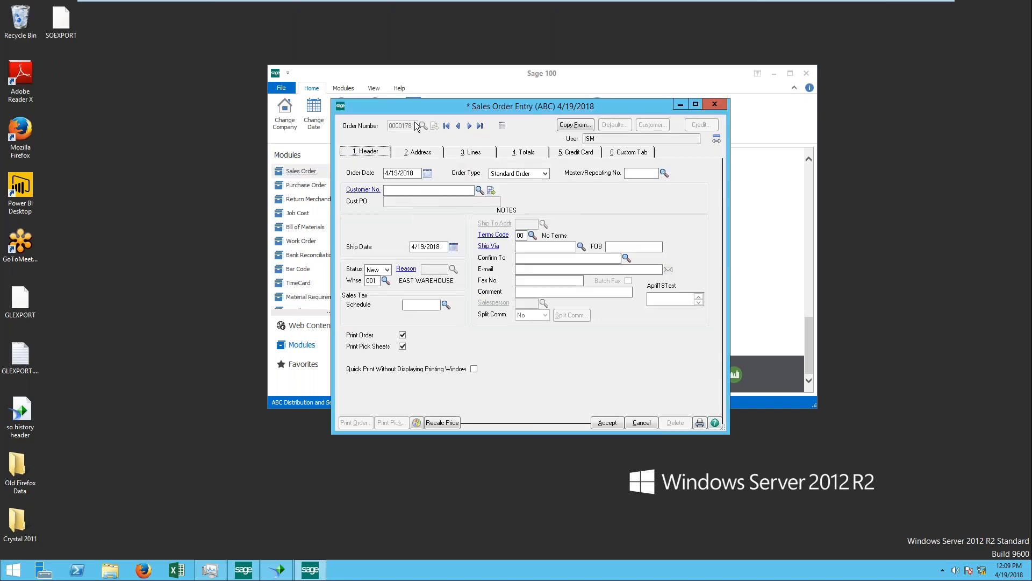
pyautogui.click(481, 190)
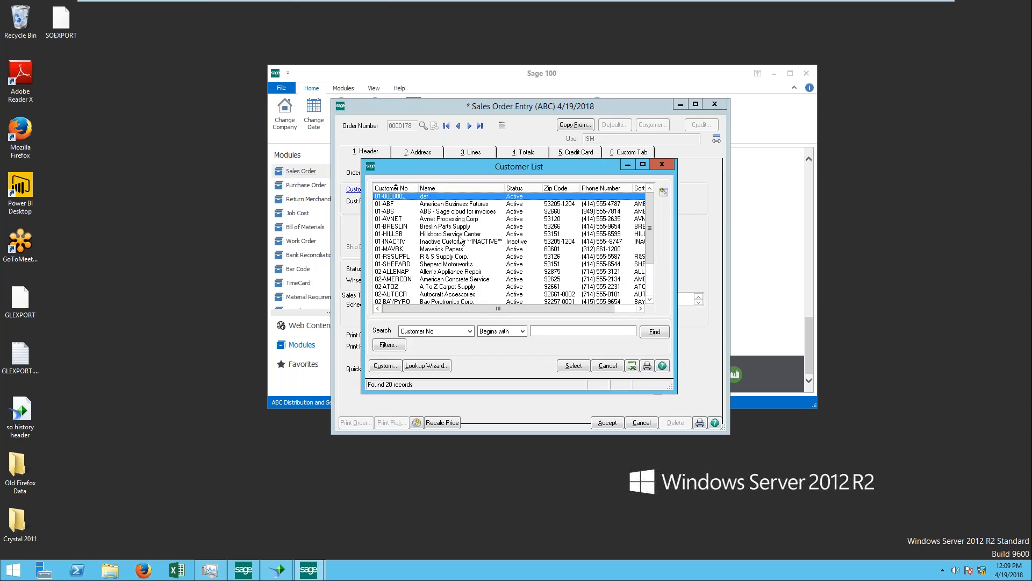
pyautogui.doubleClick(449, 234)
# Step: Check that the April18Test field accepts entry, then close Sales Order Entry and switch to SAP Crystal Reports
pyautogui.click(673, 297)
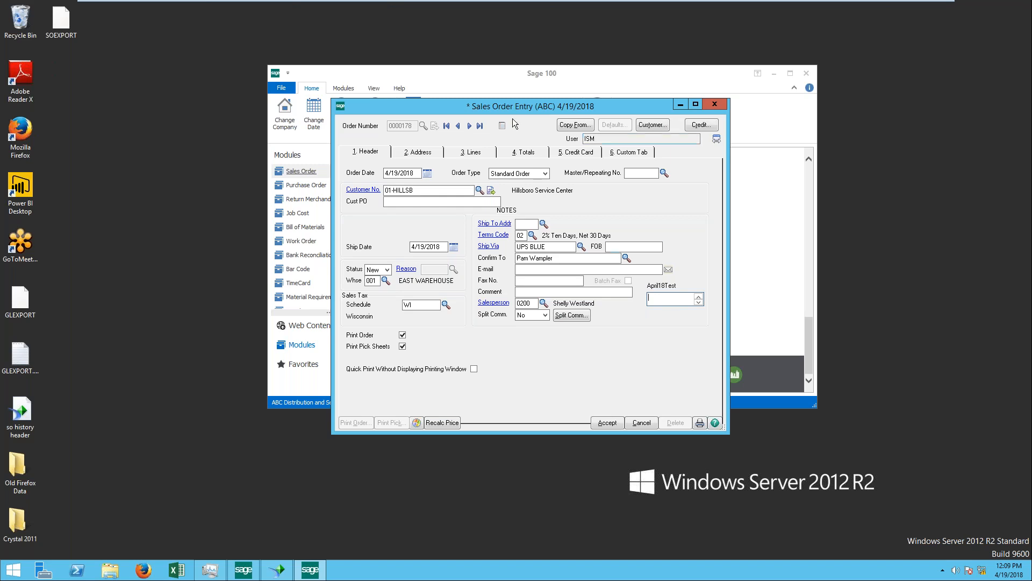
pyautogui.click(715, 104)
pyautogui.click(517, 208)
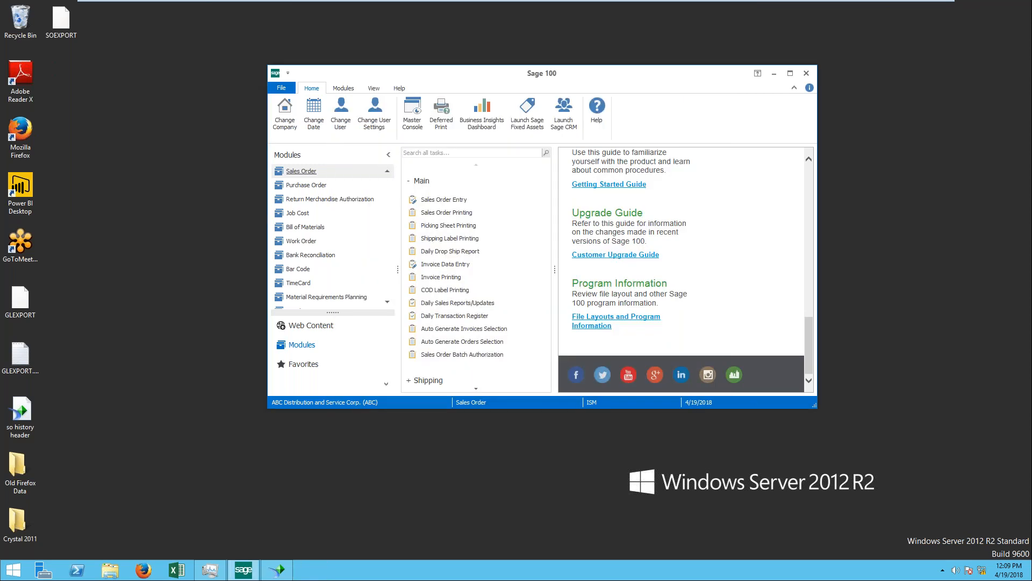
pyautogui.click(277, 569)
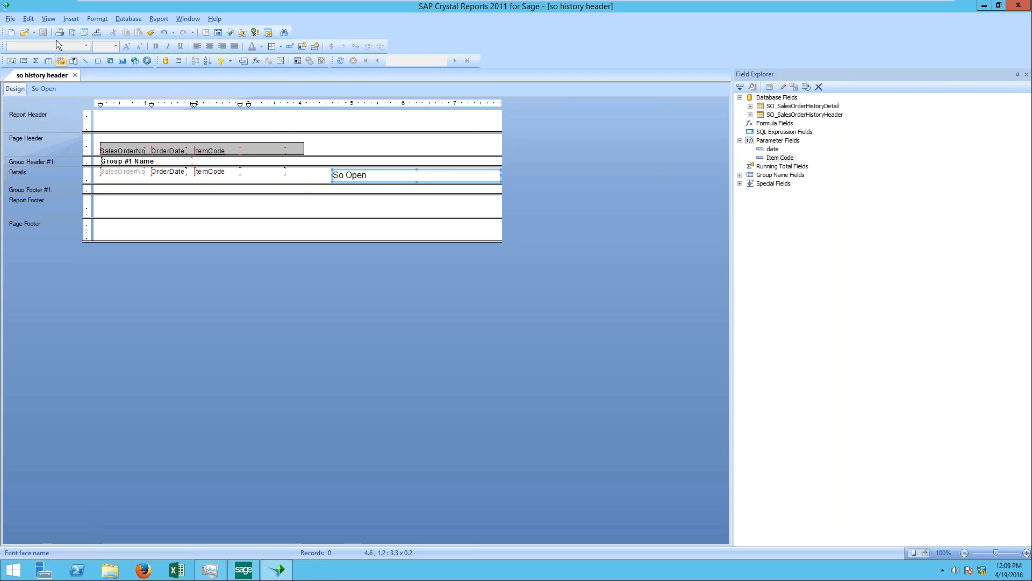
pyautogui.click(10, 18)
pyautogui.moveTo(30, 30)
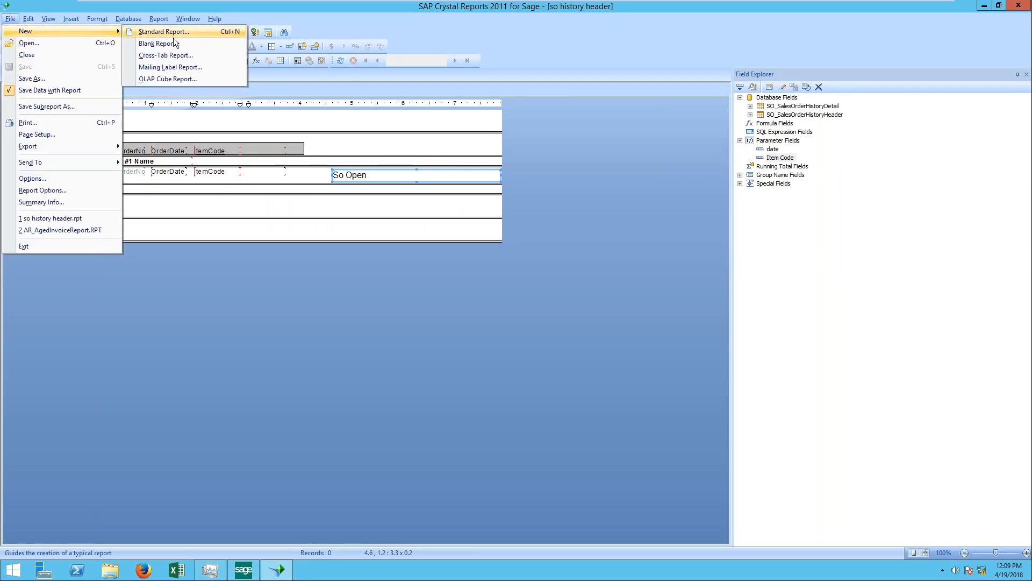
pyautogui.click(173, 38)
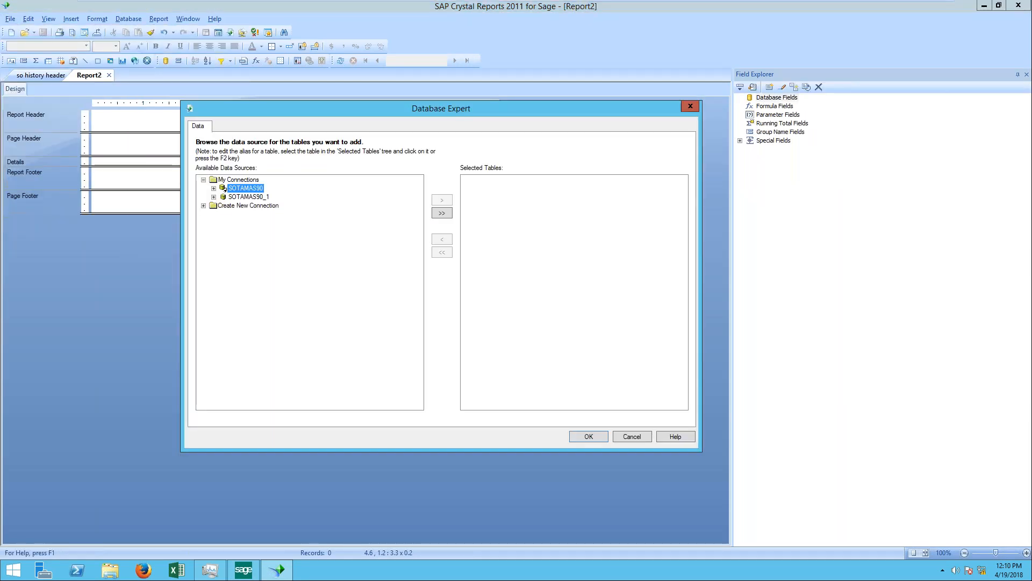
pyautogui.click(691, 106)
# Step: Start a new standard report with the creation wizard and expand the SOTAMAS90 data source
pyautogui.click(12, 19)
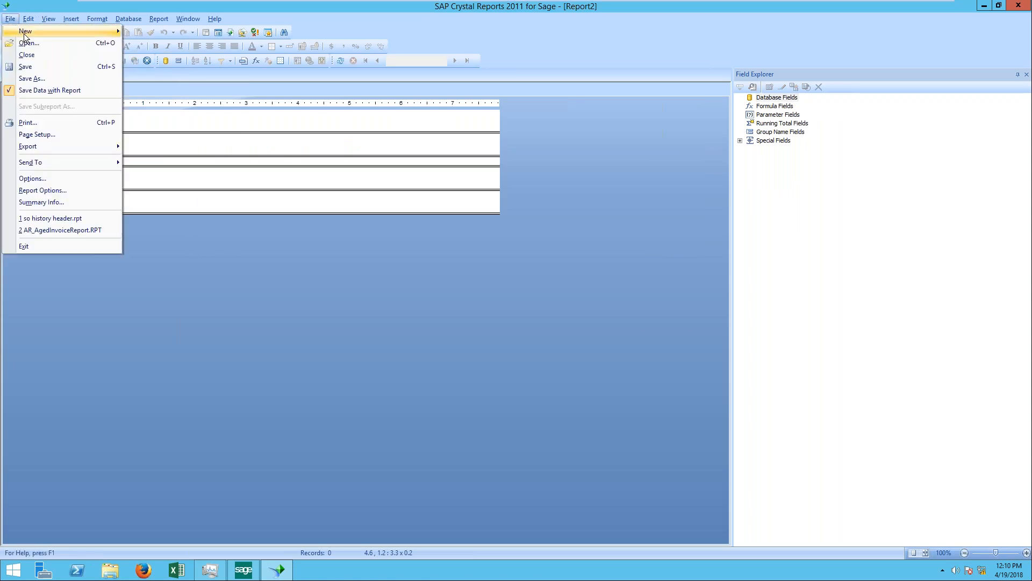
pyautogui.moveTo(20, 33)
pyautogui.click(172, 35)
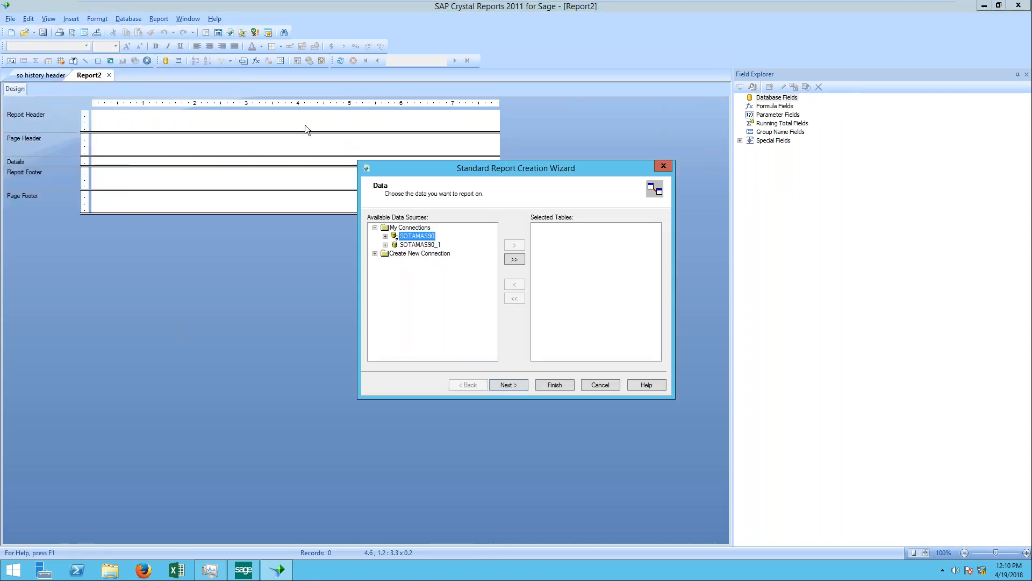
pyautogui.doubleClick(431, 237)
# Step: Add the SO_SalesOrderHeader and SO_SalesOrderDetail tables to the report and proceed through the wizard to choosing fields
pyautogui.scroll(-20, 461, 284)
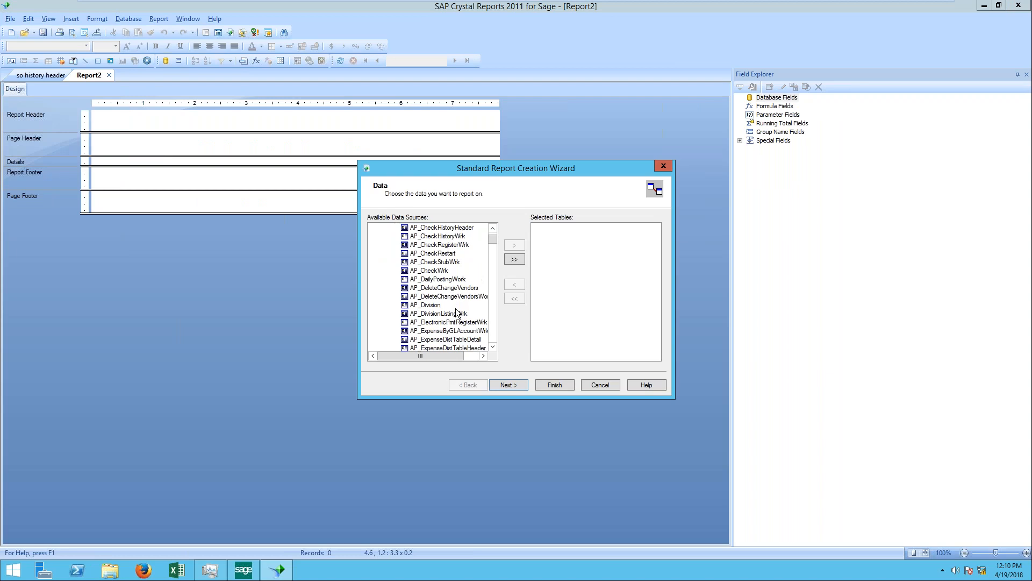
pyautogui.scroll(-1, 456, 312)
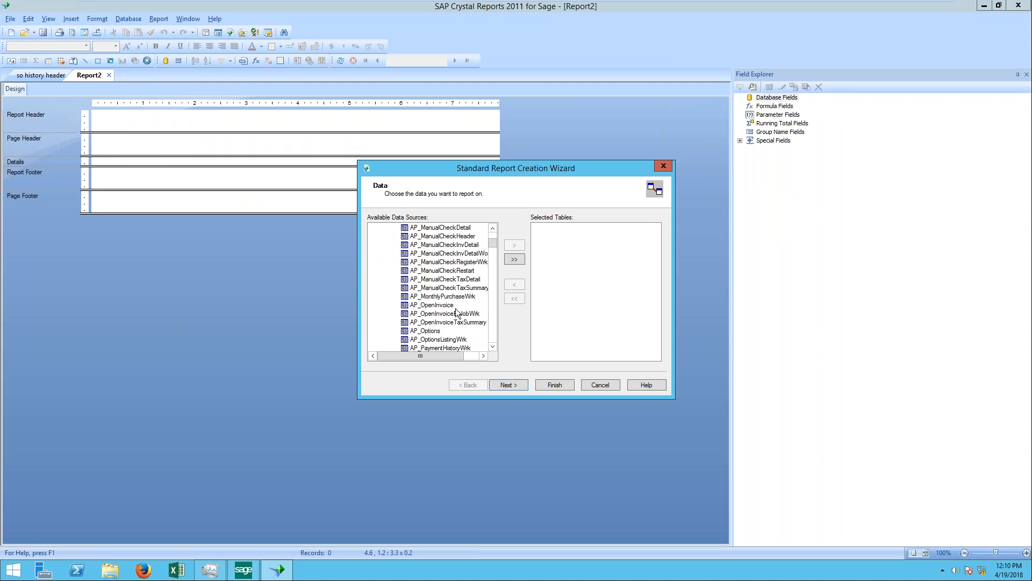
pyautogui.scroll(4, 457, 312)
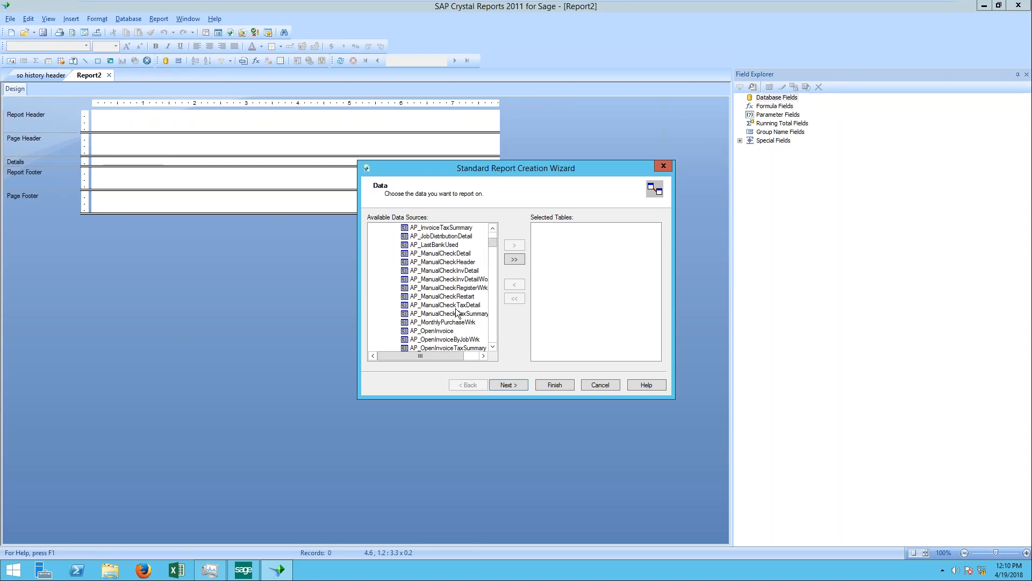
pyautogui.scroll(-15, 457, 312)
pyautogui.scroll(-2, 457, 312)
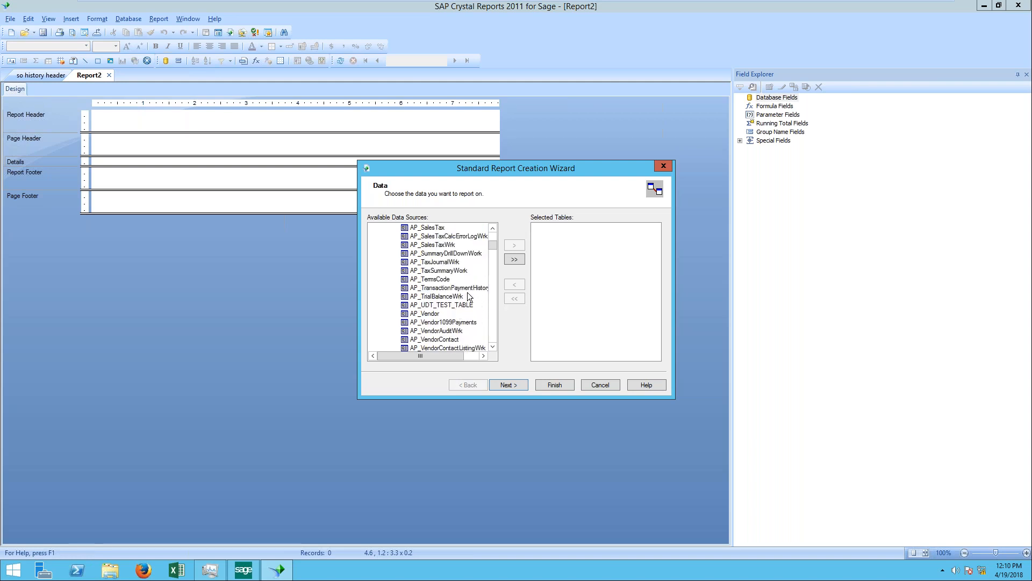
pyautogui.press('s')
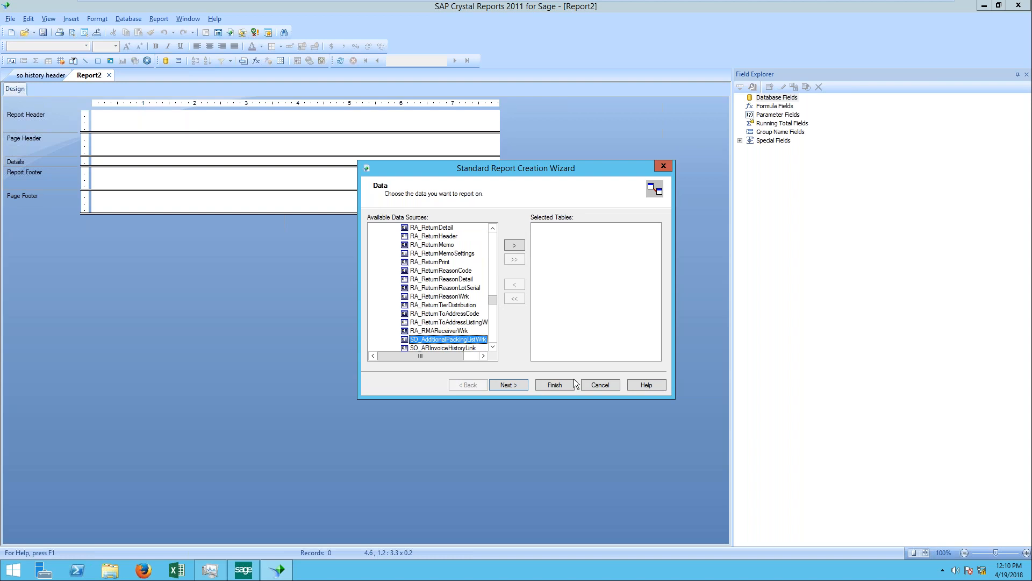
pyautogui.scroll(-5, 468, 325)
pyautogui.scroll(-6, 468, 322)
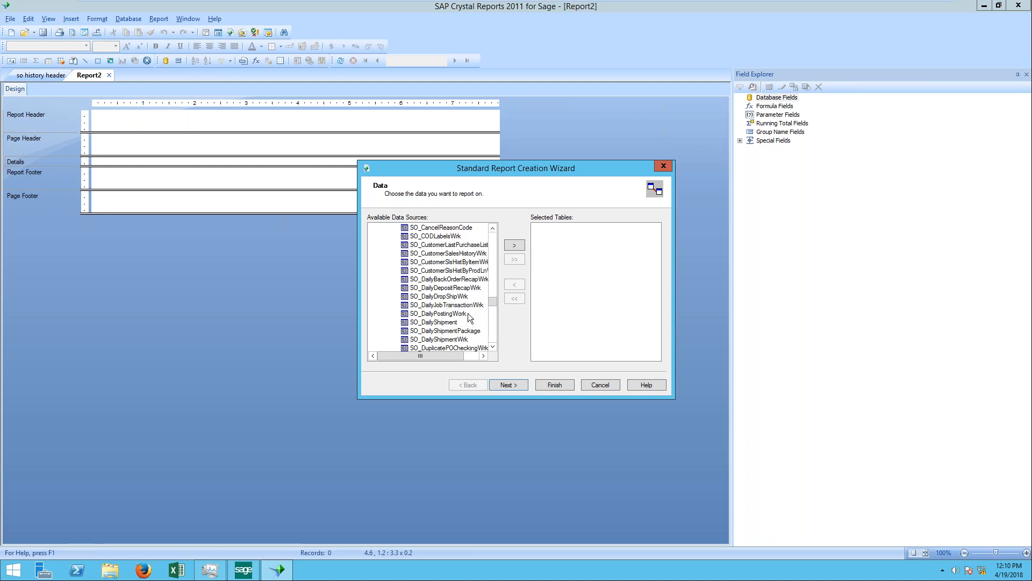
pyautogui.scroll(-10, 468, 317)
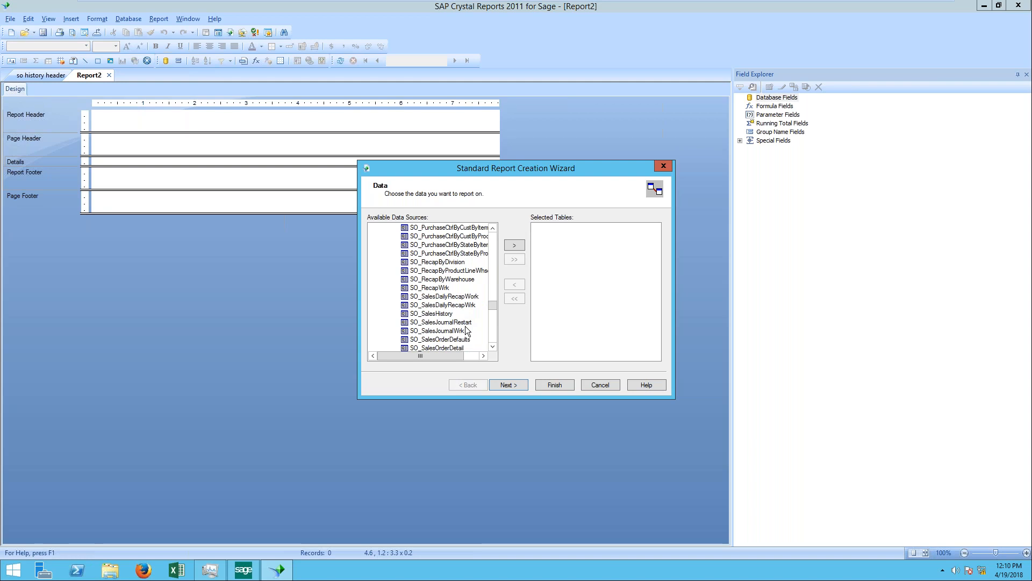
pyautogui.scroll(-1, 467, 306)
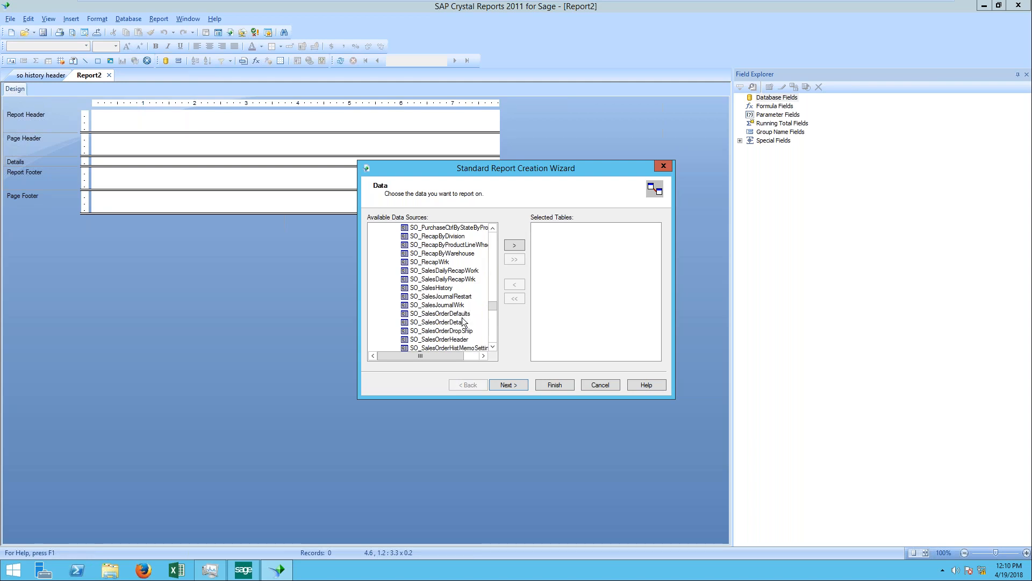
pyautogui.doubleClick(463, 339)
pyautogui.doubleClick(462, 322)
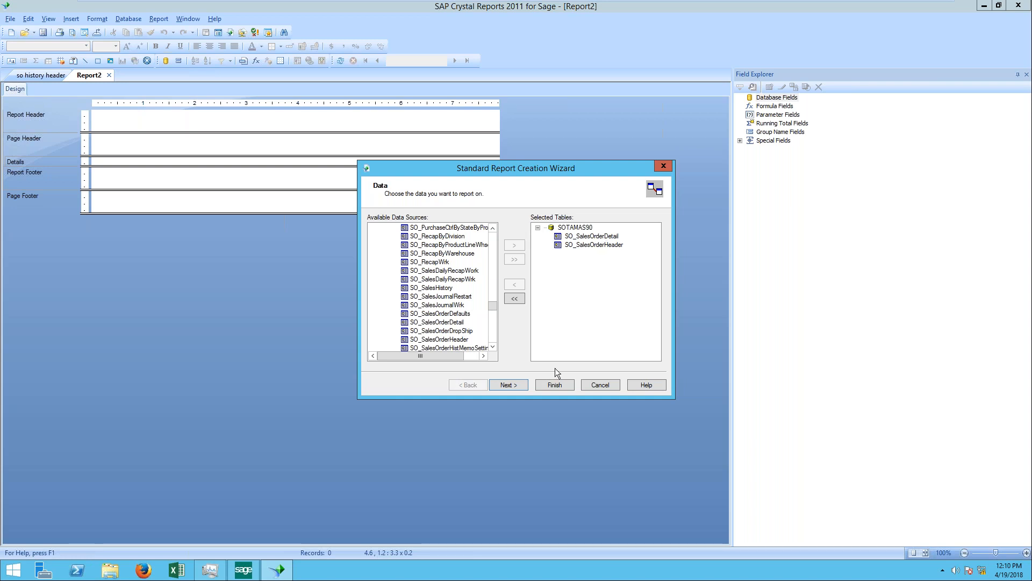
pyautogui.click(508, 386)
pyautogui.click(517, 385)
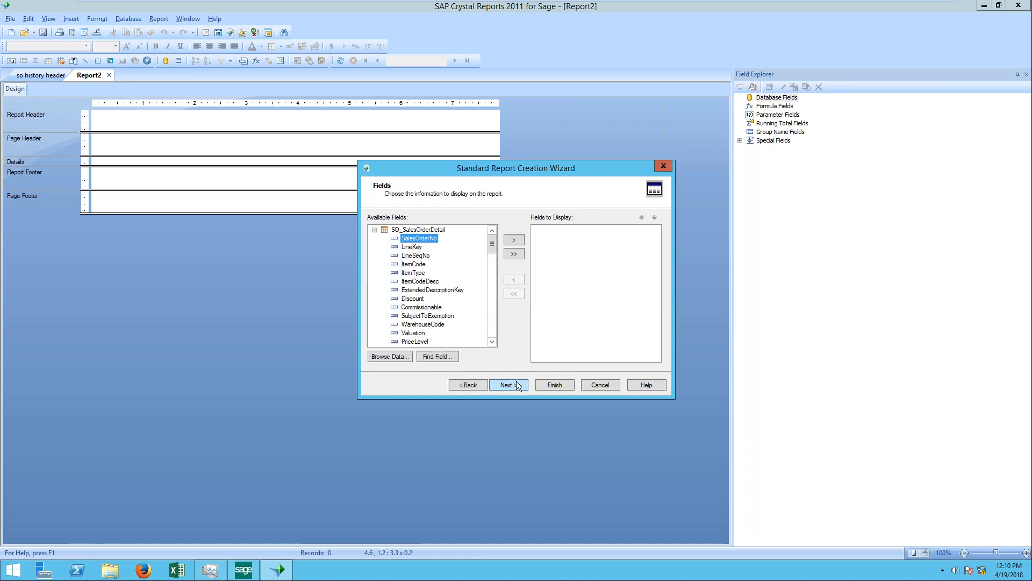
# Step: Finish the wizard without display fields or a template, and delete the Print Date and Page Number fields from the report design
pyautogui.click(524, 387)
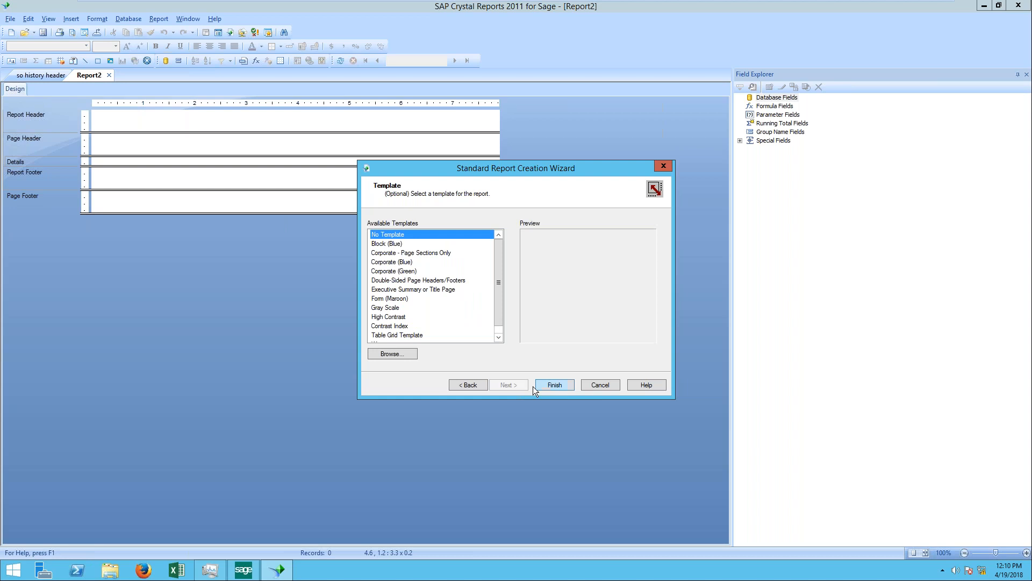
pyautogui.click(548, 385)
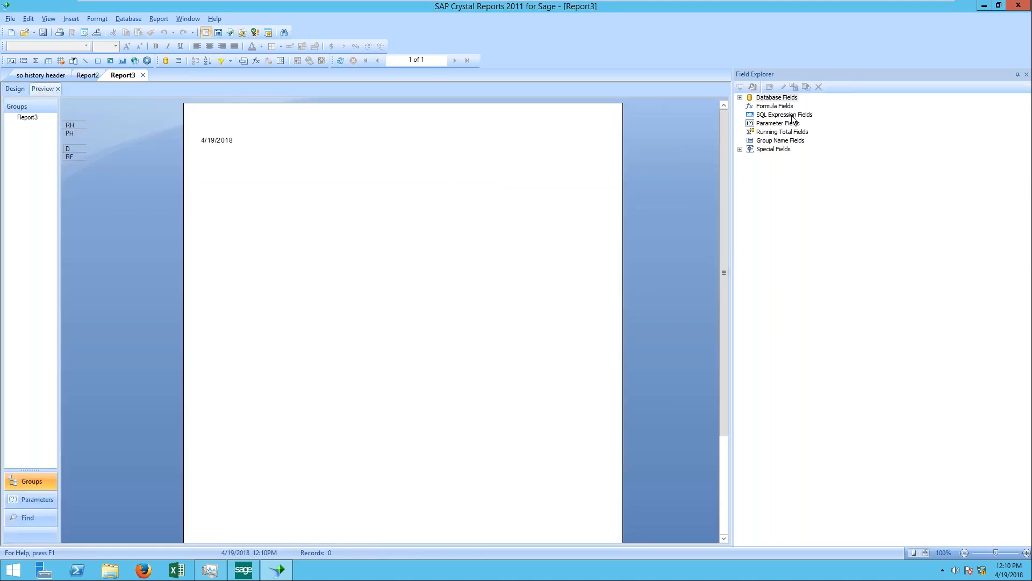
pyautogui.click(15, 89)
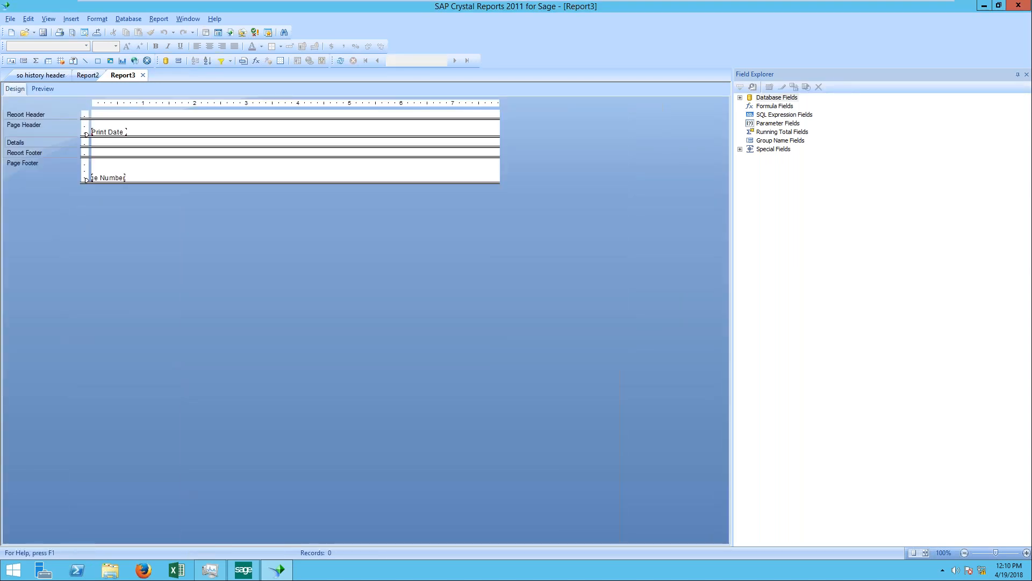
pyautogui.click(114, 135)
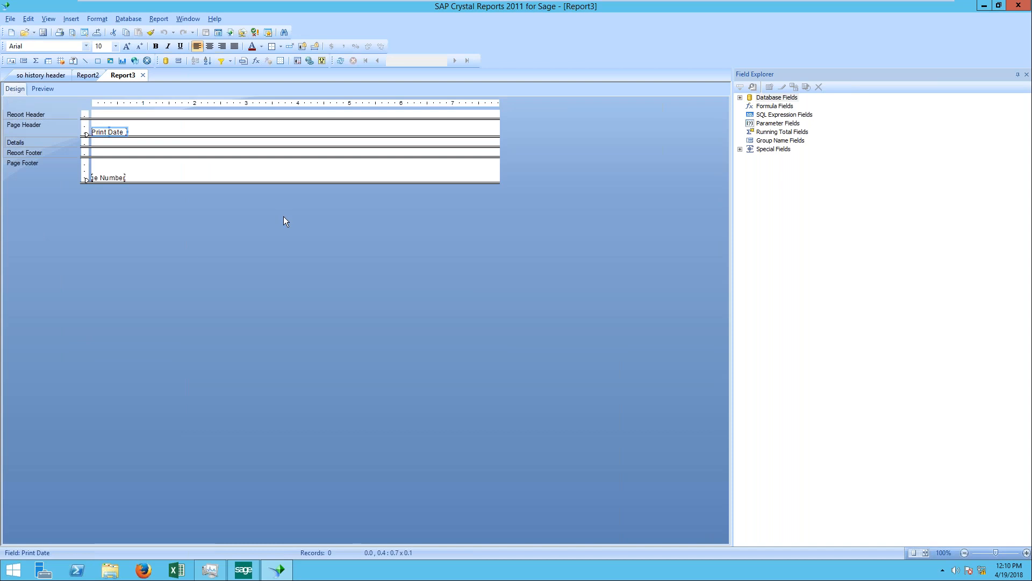
pyautogui.press('Delete')
pyautogui.press('Delete')
# Step: Place the SalesOrderNo and OrderDate fields of SO_SalesOrderHeader side by side in the Details section
pyautogui.doubleClick(764, 98)
pyautogui.doubleClick(772, 107)
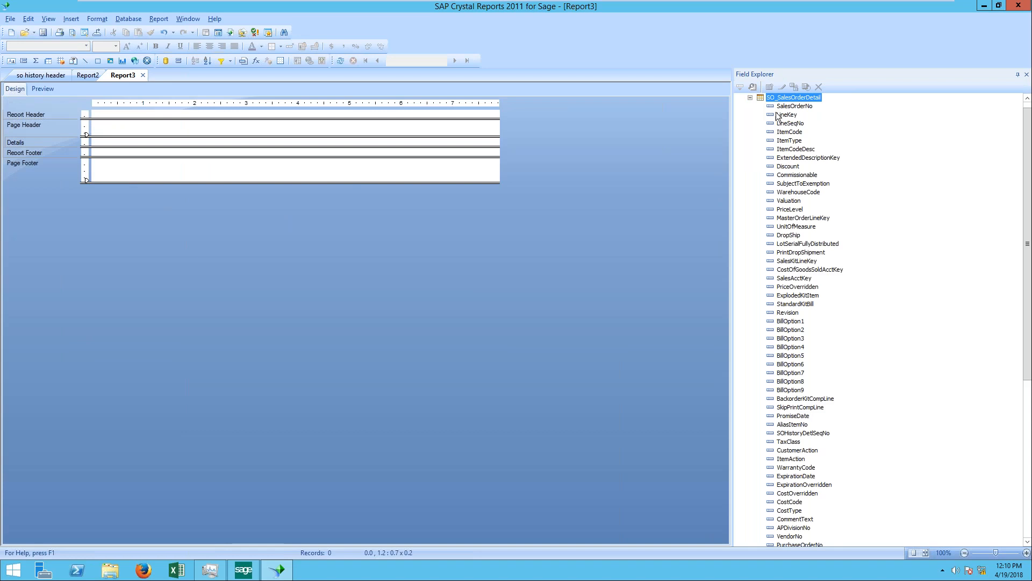
pyautogui.click(750, 98)
pyautogui.doubleClick(783, 115)
pyautogui.moveTo(789, 107); pyautogui.dragTo(97, 141)
pyautogui.moveTo(790, 115); pyautogui.dragTo(151, 137)
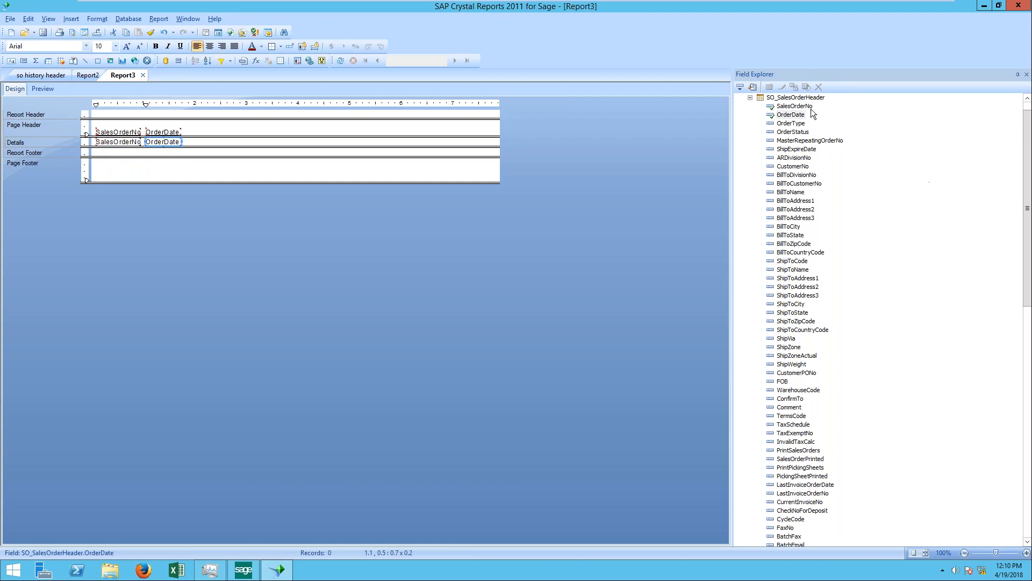
# Step: Look through the full SO_SalesOrderHeader field list for the new user-defined field
pyautogui.moveTo(1023, 139); pyautogui.dragTo(1023, 376)
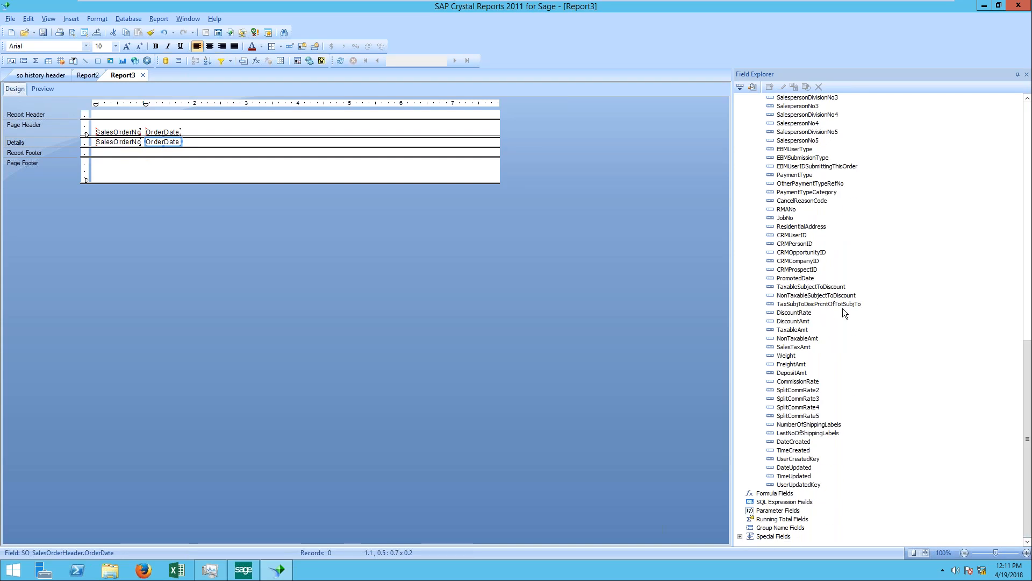
pyautogui.click(850, 255)
pyautogui.scroll(13, 846, 260)
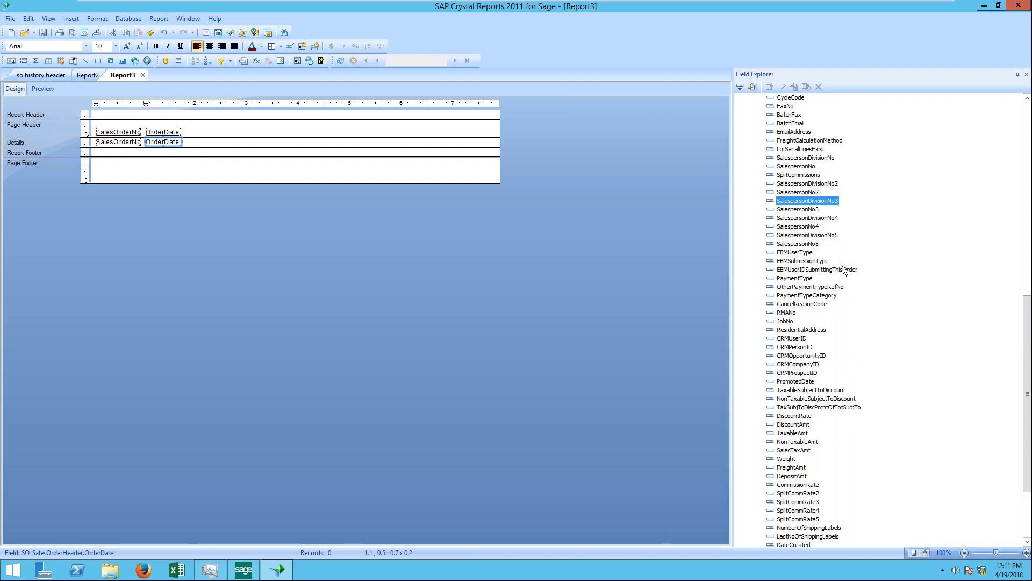
pyautogui.scroll(8, 844, 265)
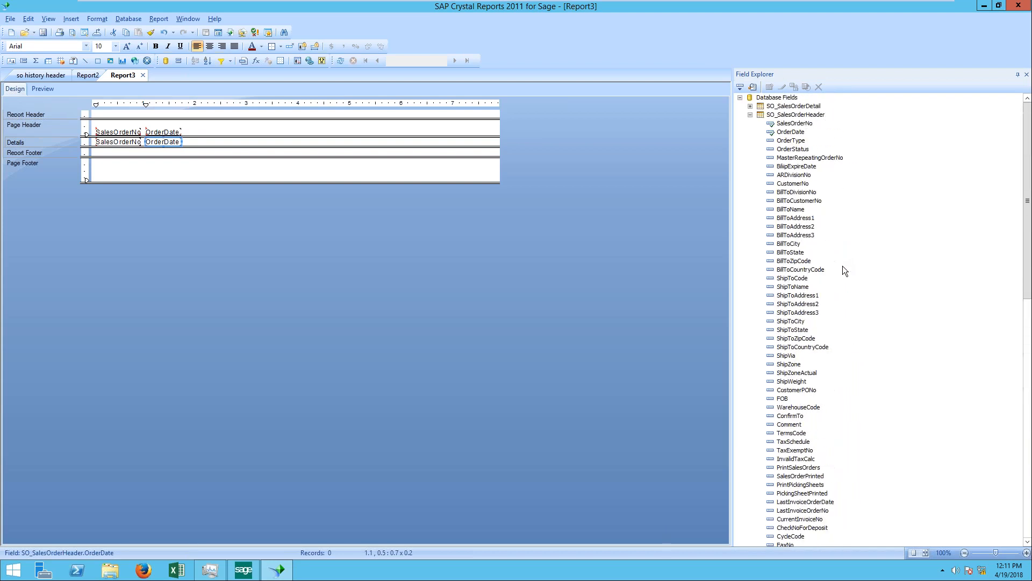
pyautogui.doubleClick(805, 115)
pyautogui.doubleClick(807, 117)
pyautogui.scroll(-17, 995, 308)
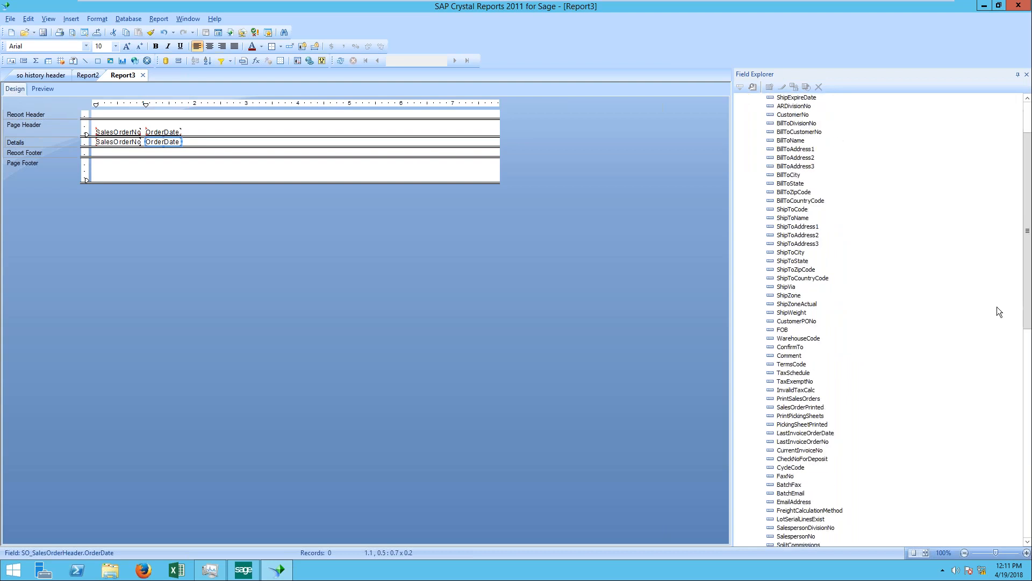
pyautogui.scroll(-3, 996, 308)
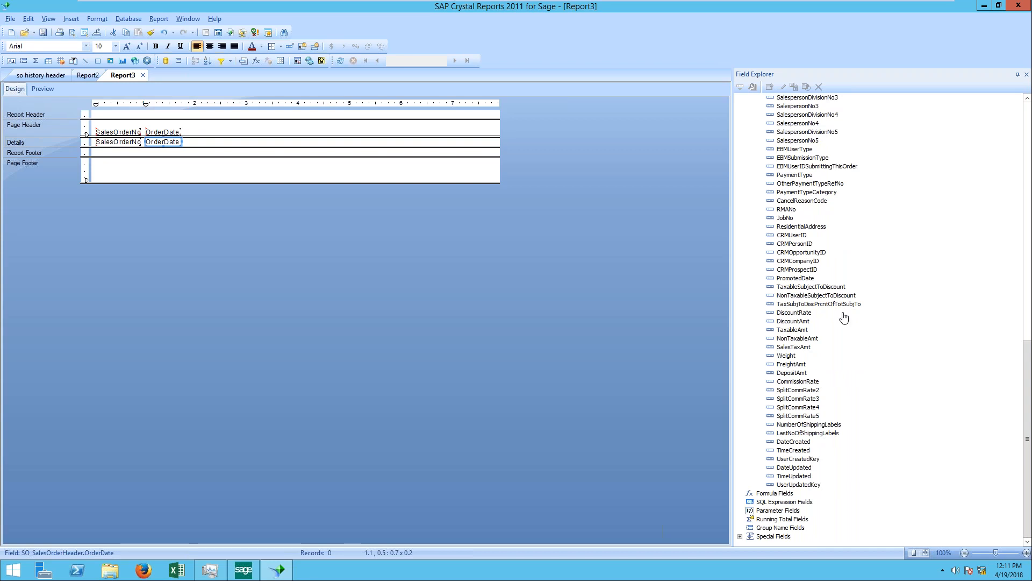
pyautogui.scroll(20, 844, 318)
pyautogui.scroll(1, 845, 318)
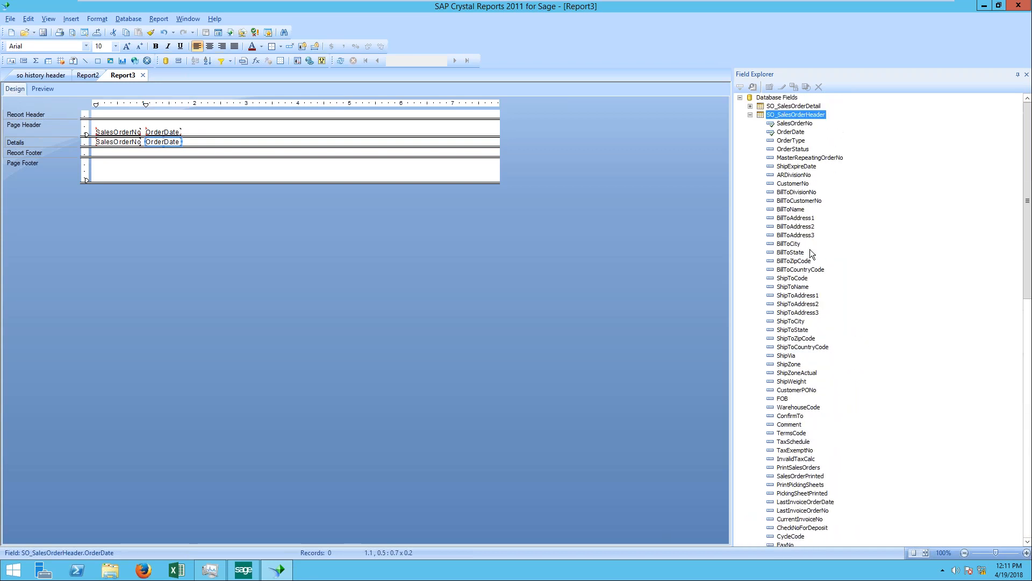
# Step: Check the SO_SalesOrderDetail fields and recheck the header fields for the user-defined field, then collapse the database field lists
pyautogui.click(750, 106)
pyautogui.scroll(-15, 877, 402)
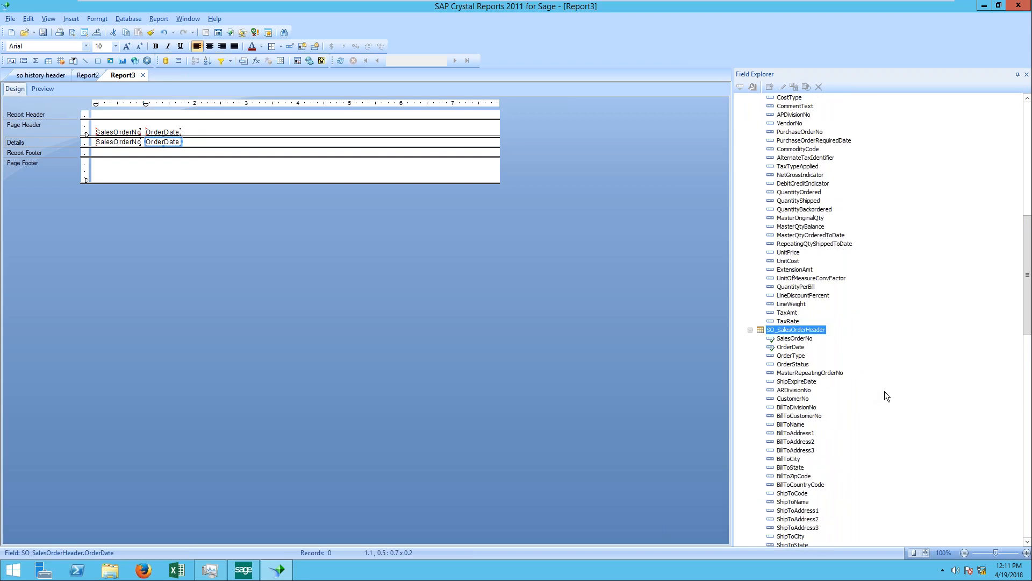
pyautogui.scroll(16, 885, 392)
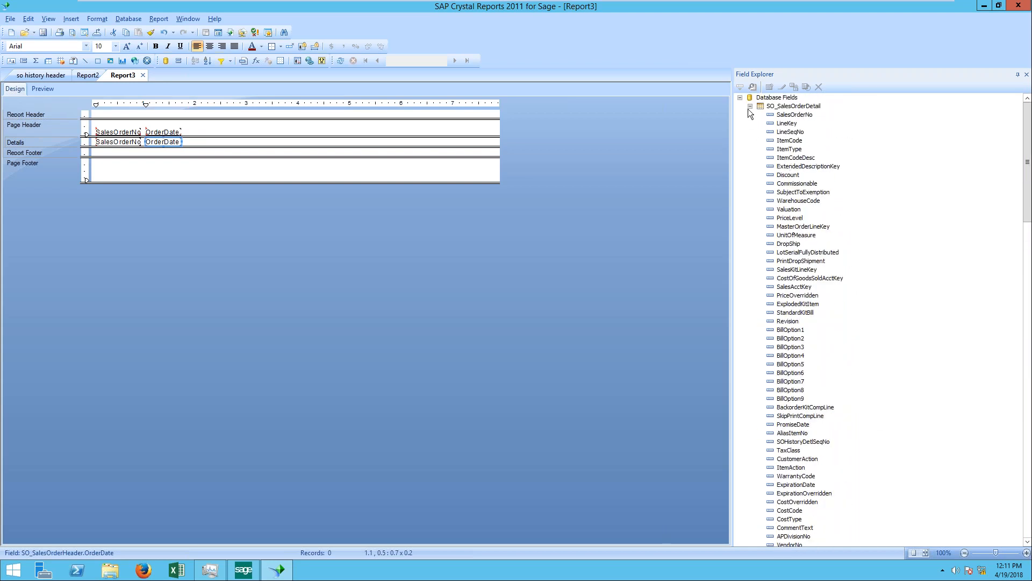
pyautogui.click(753, 106)
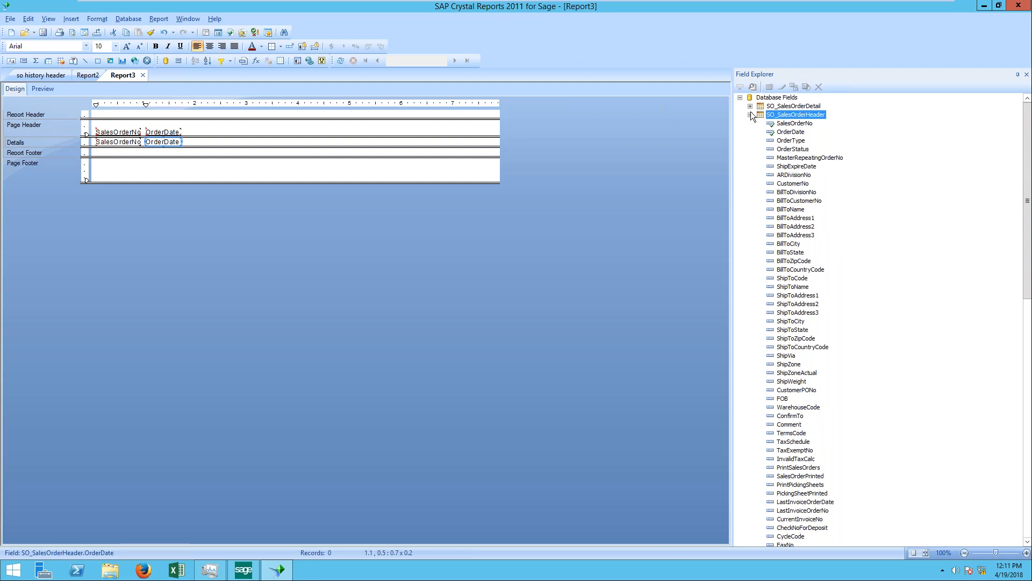
pyautogui.scroll(-20, 801, 393)
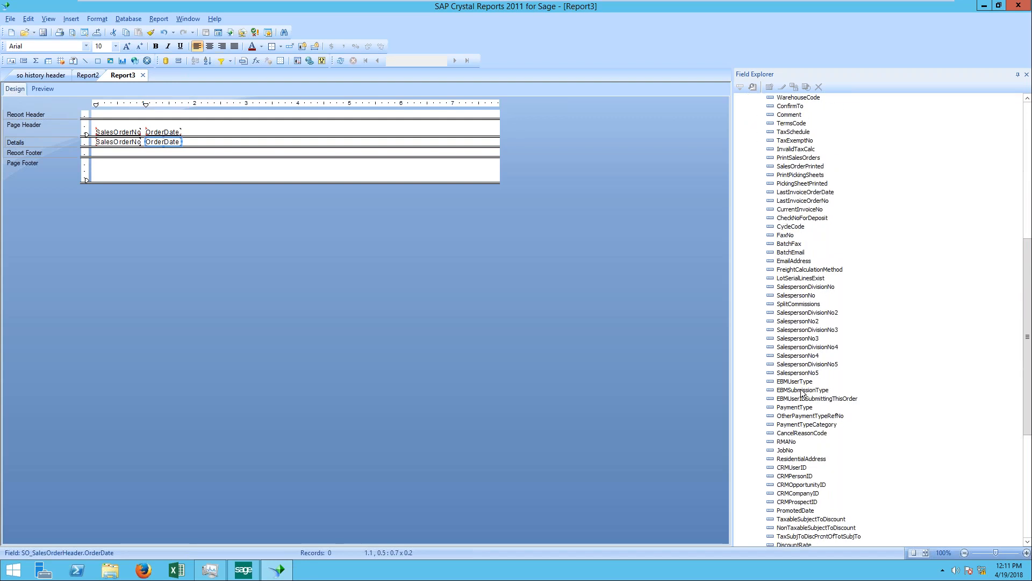
pyautogui.scroll(15, 801, 221)
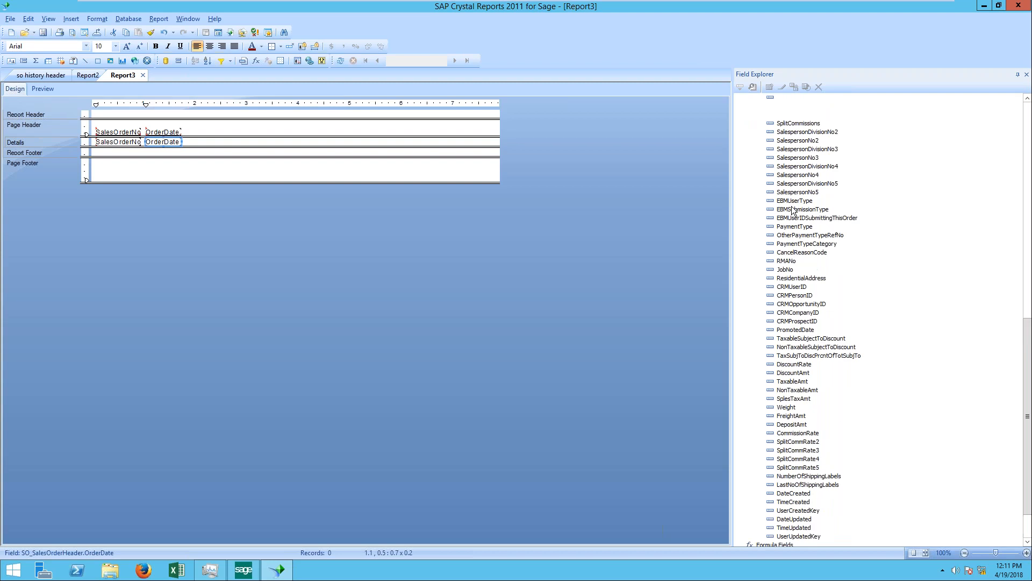
pyautogui.scroll(6, 802, 222)
pyautogui.click(751, 115)
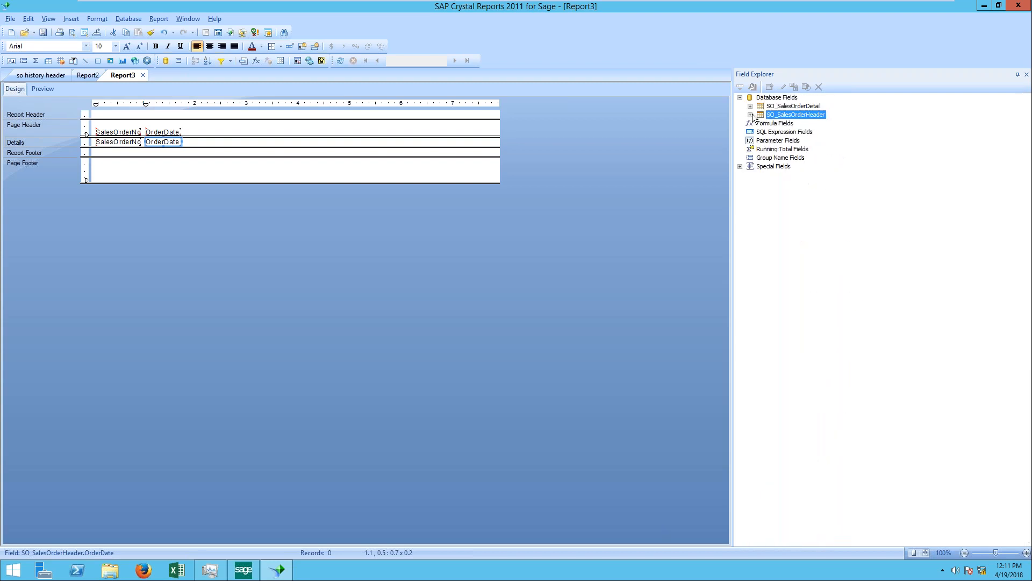
pyautogui.click(740, 97)
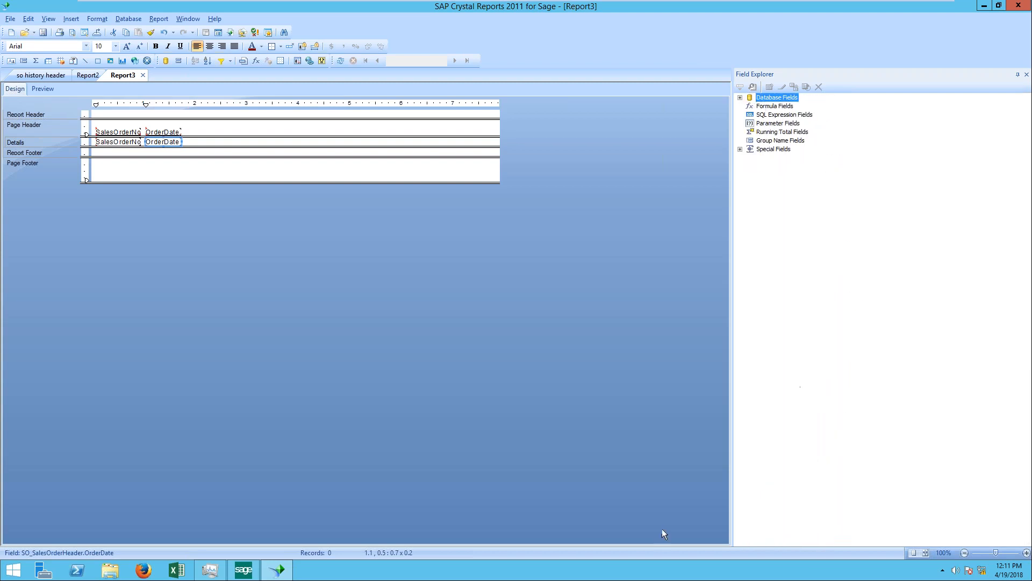
# Step: Switch to Sage 100, display the Custom Office module's tasks, and return to SAP Crystal Reports
pyautogui.click(277, 570)
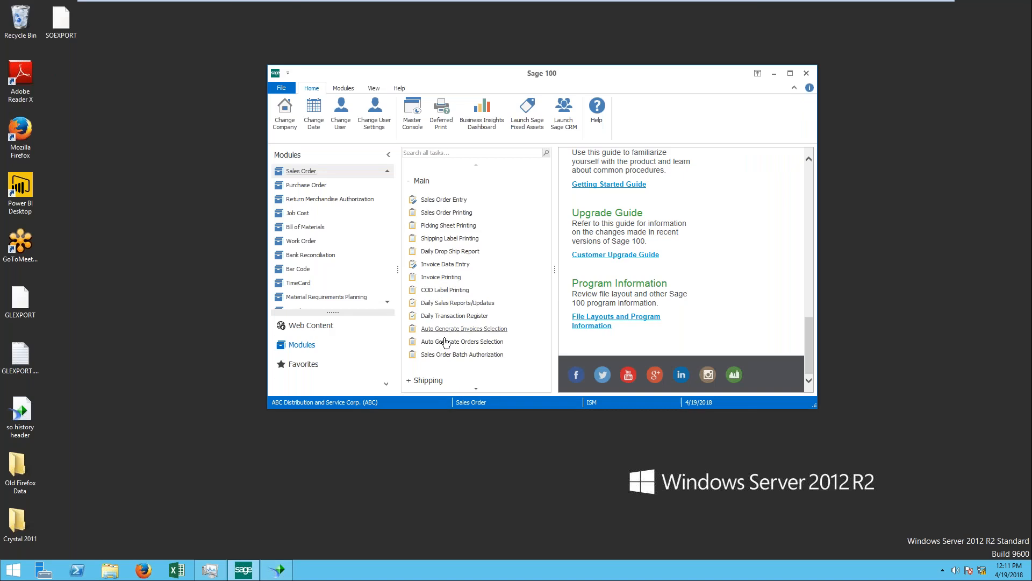
pyautogui.scroll(-5, 475, 354)
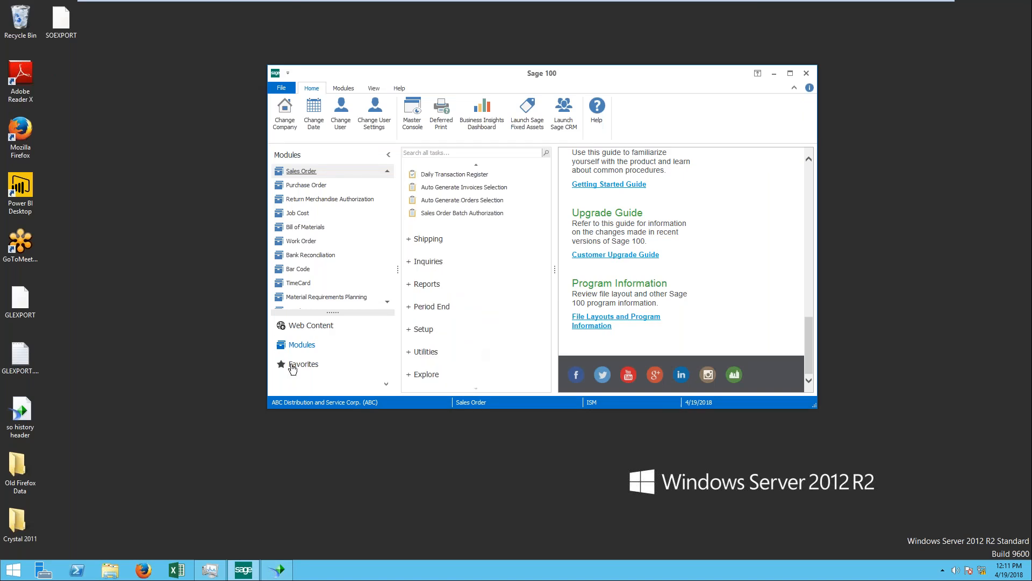
pyautogui.scroll(-1, 322, 228)
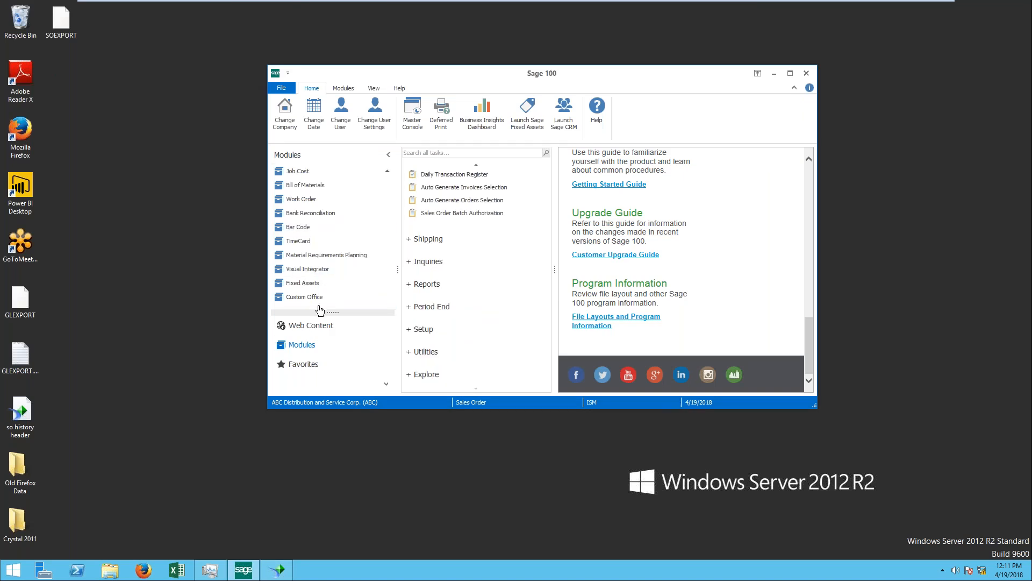
pyautogui.click(324, 299)
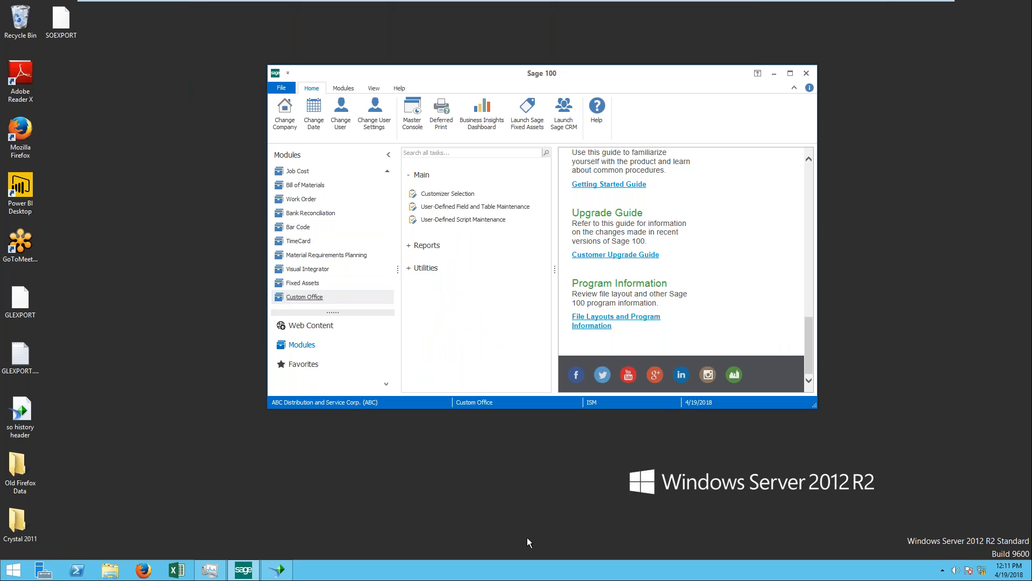
pyautogui.click(277, 570)
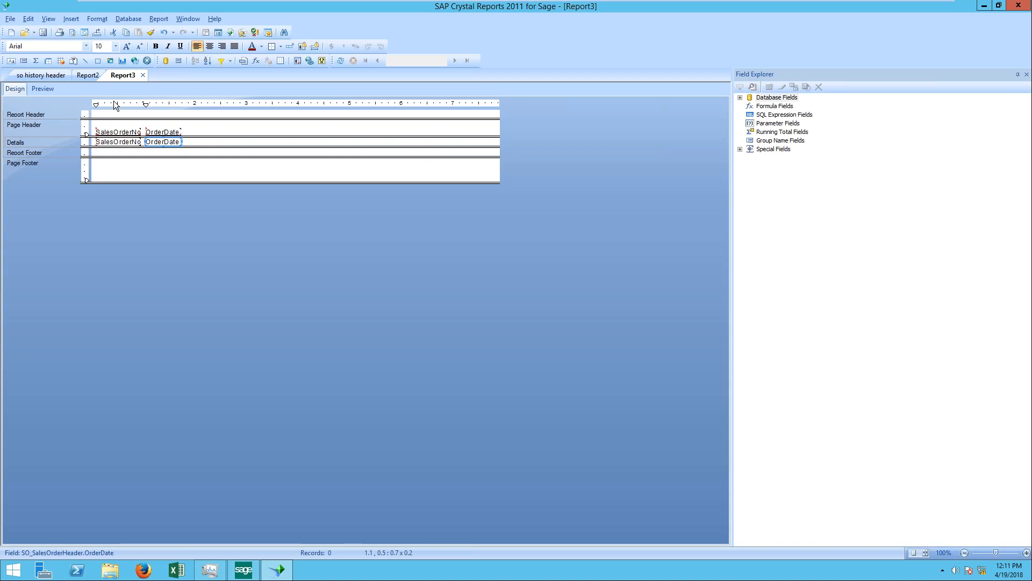
# Step: Open Set Datasource Location and expand the current SOTAMAS90 source's properties and its SO_SalesOrderDetail table
pyautogui.click(128, 18)
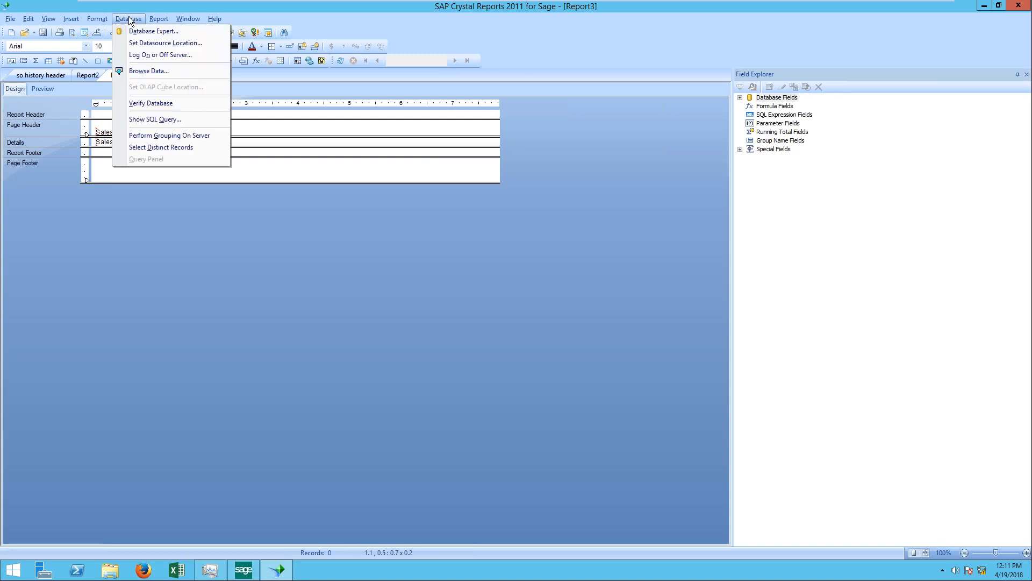
pyautogui.click(161, 44)
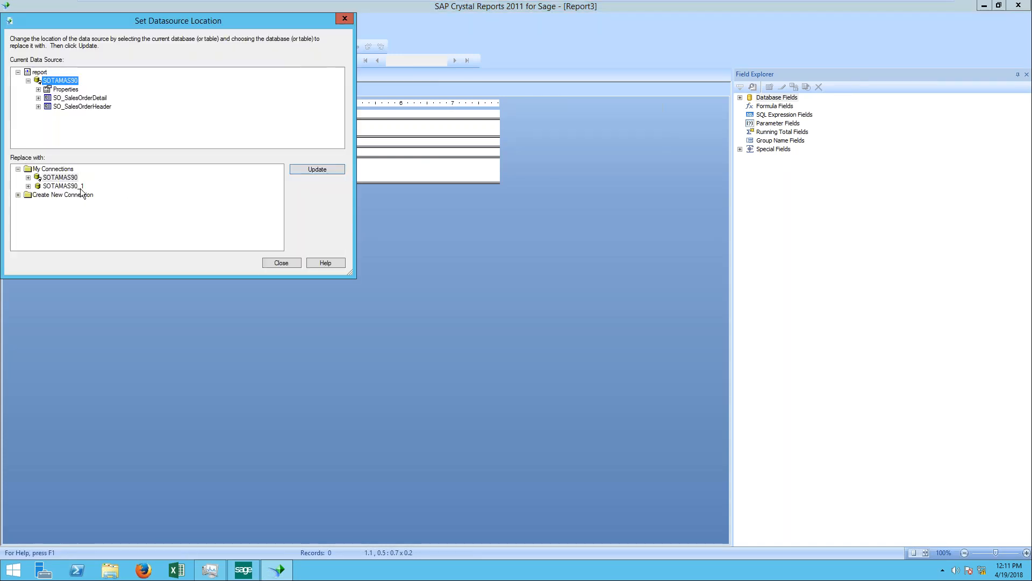
pyautogui.click(65, 92)
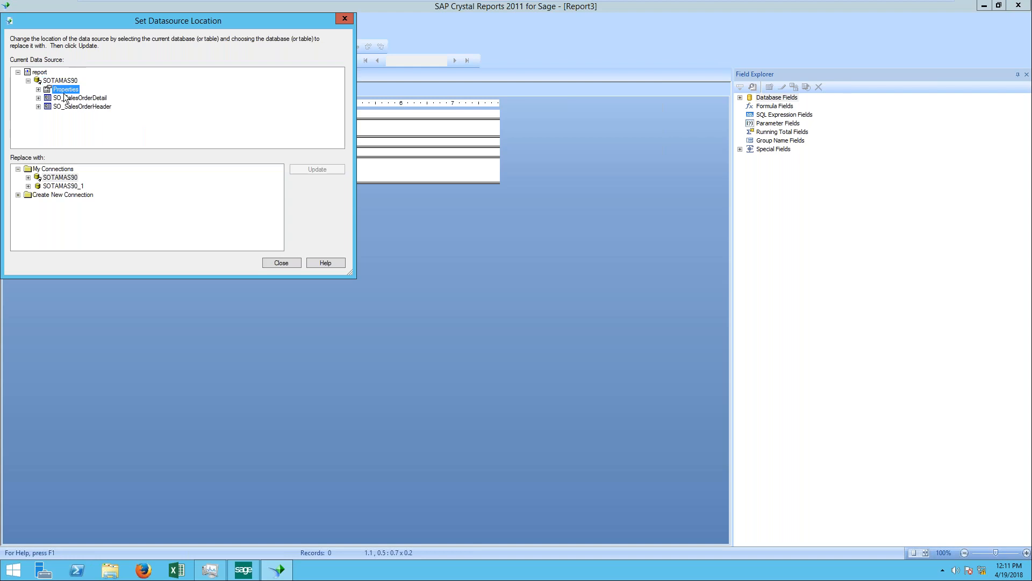
pyautogui.click(39, 89)
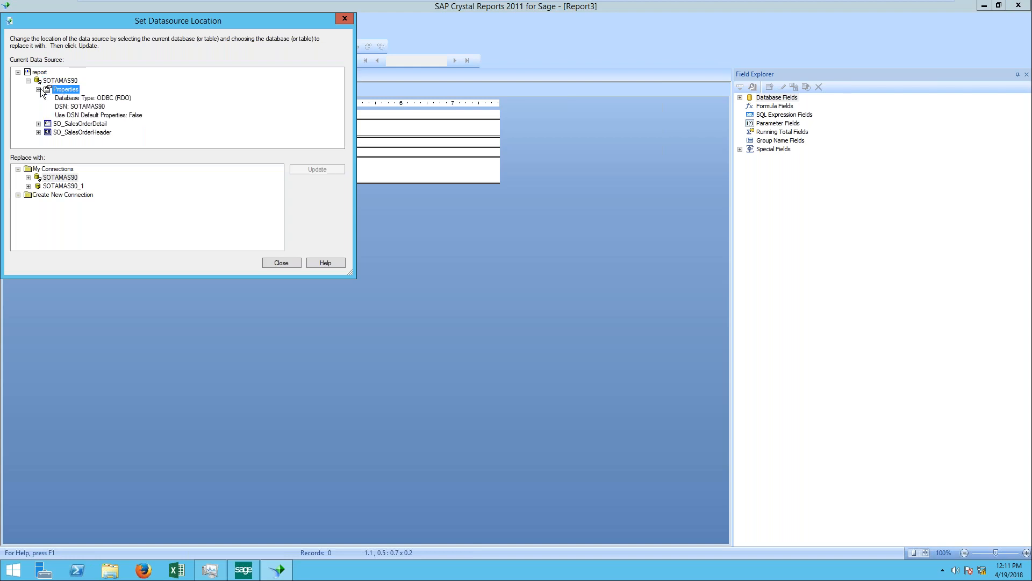
pyautogui.click(78, 125)
pyautogui.click(39, 123)
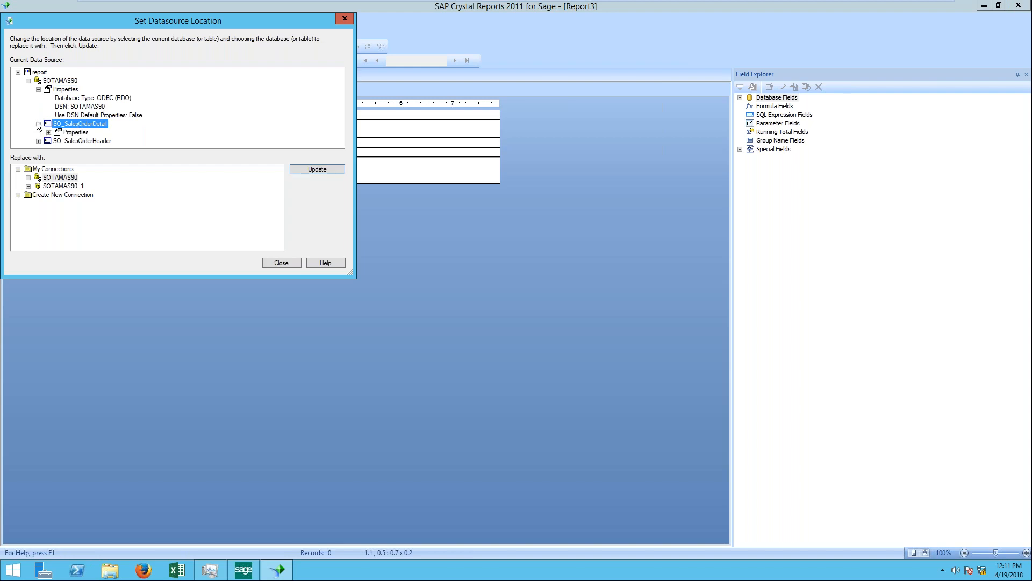
# Step: Try to repoint the report's data source to the SOTAMAS90 connection under a new ODBC (RDO) connection
pyautogui.click(67, 195)
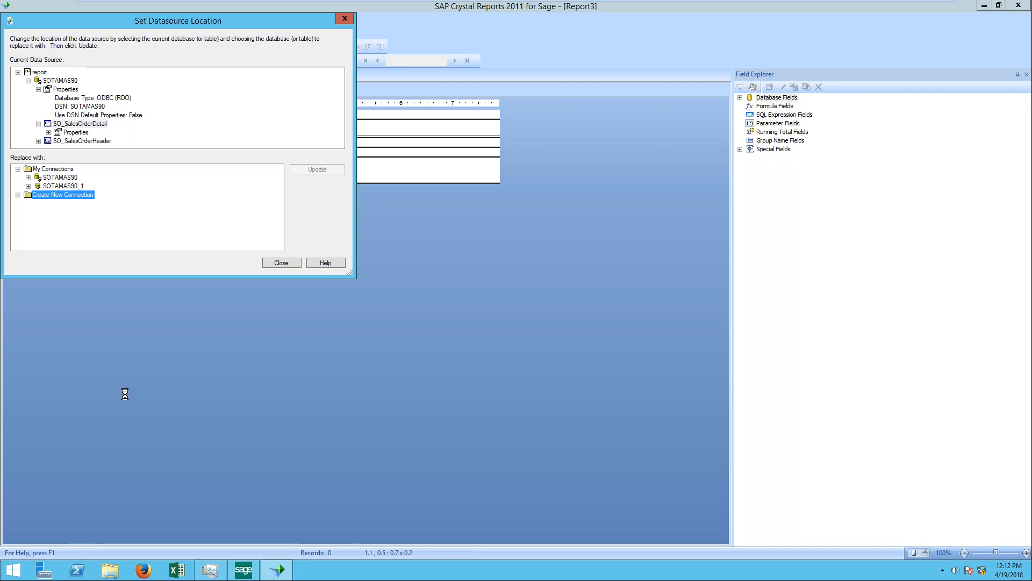
pyautogui.doubleClick(60, 203)
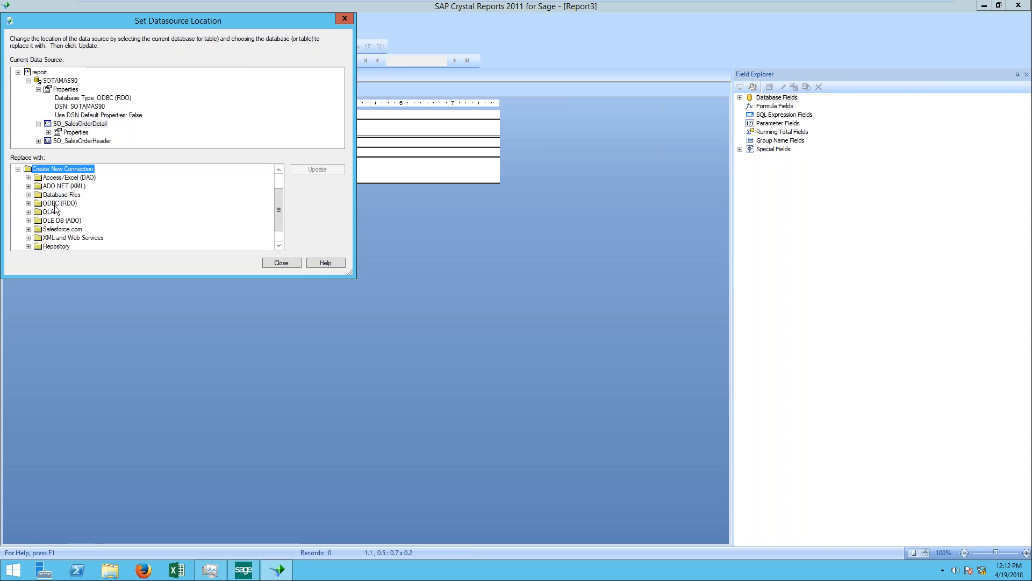
pyautogui.doubleClick(64, 220)
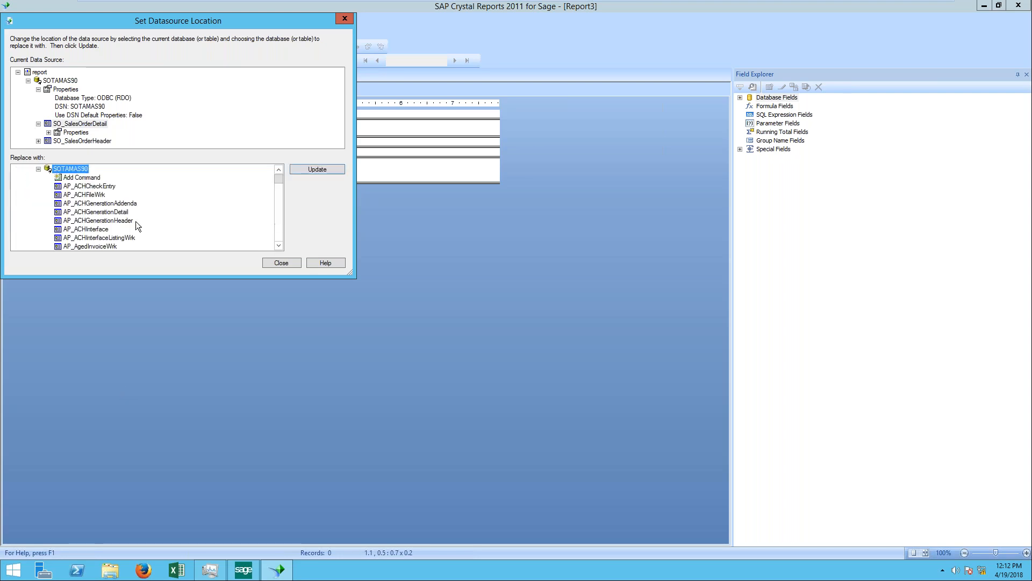
pyautogui.scroll(-15, 110, 204)
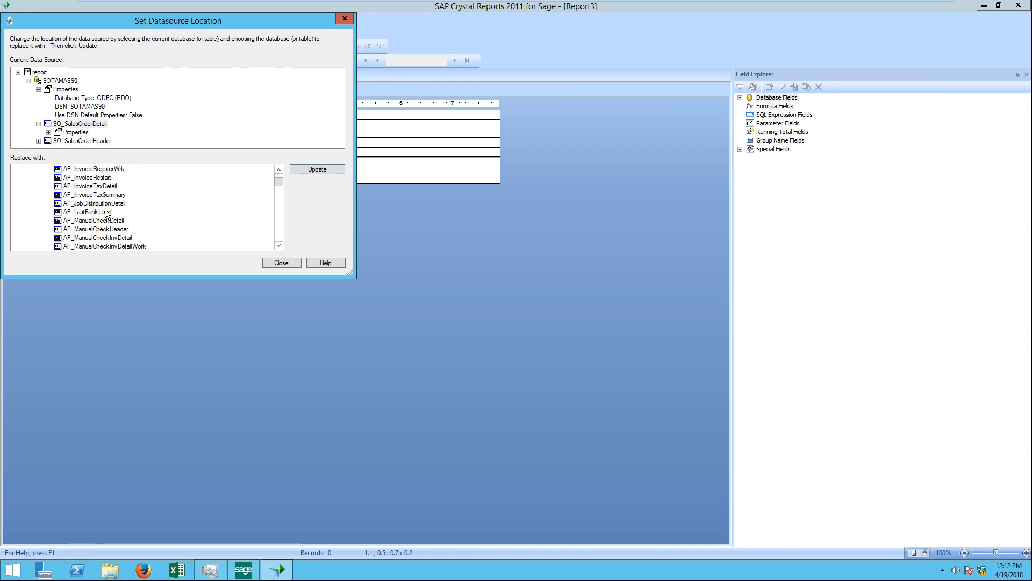
pyautogui.scroll(-5, 107, 214)
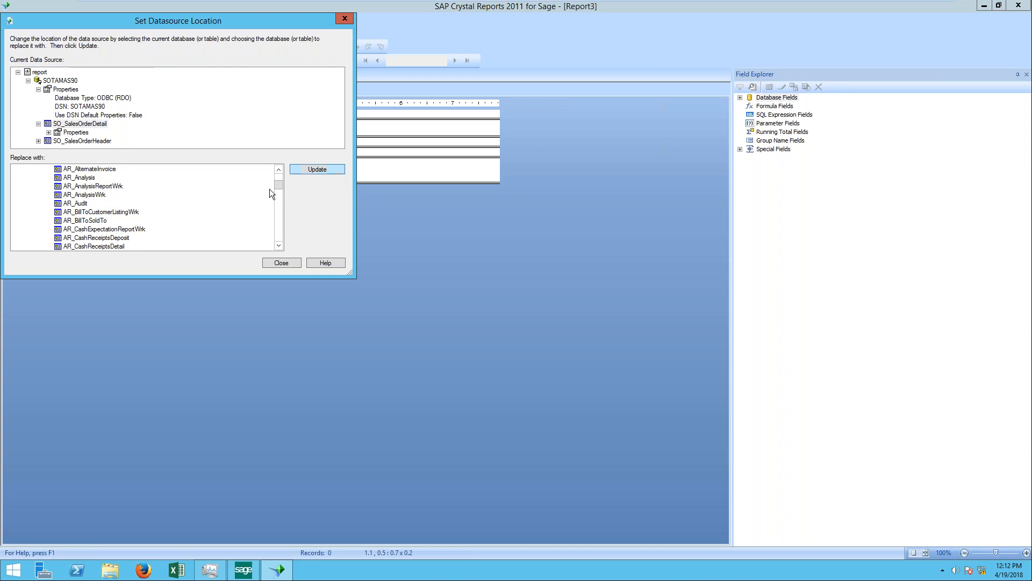
pyautogui.moveTo(279, 185); pyautogui.dragTo(280, 172)
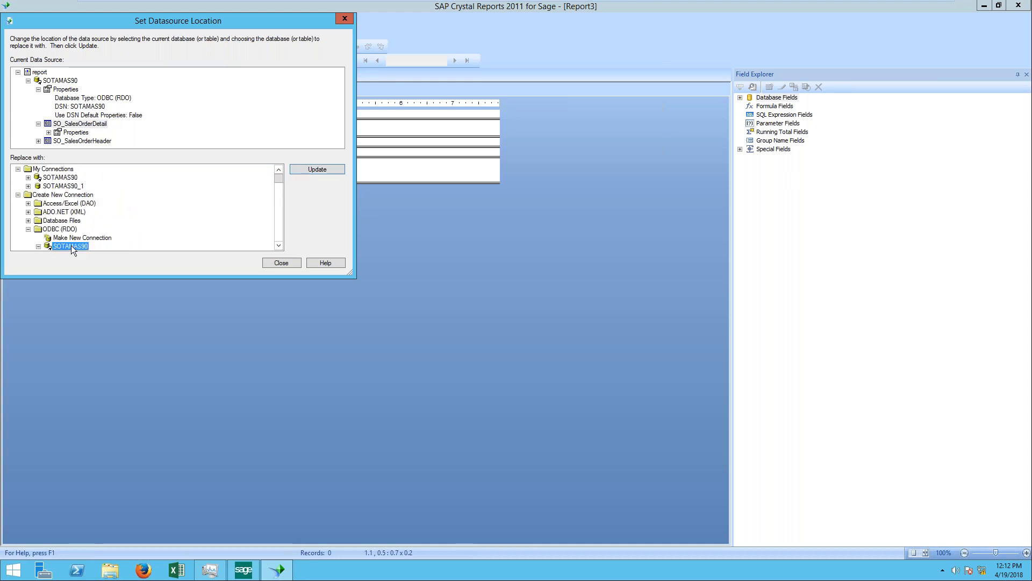
pyautogui.click(318, 170)
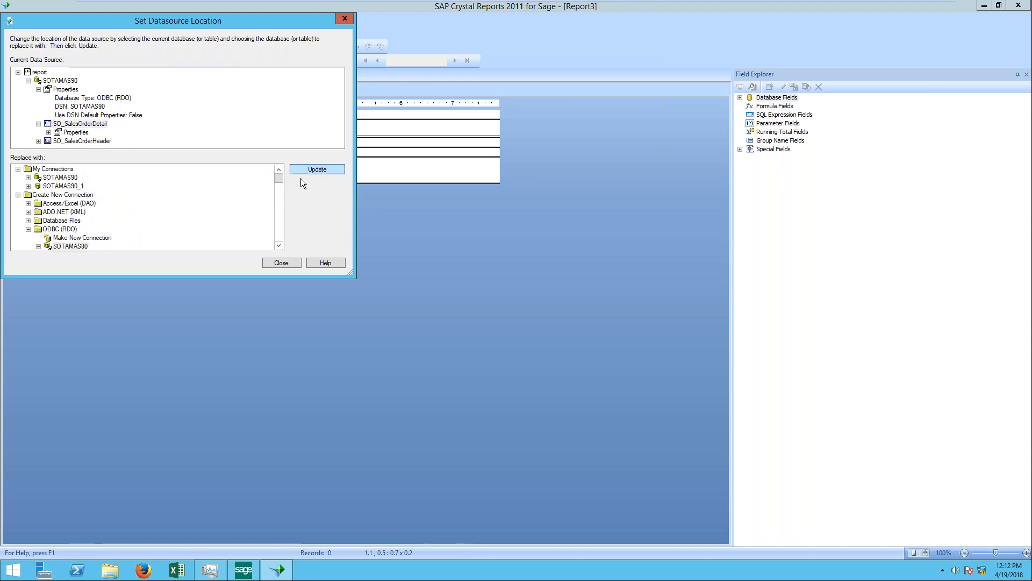
pyautogui.click(281, 263)
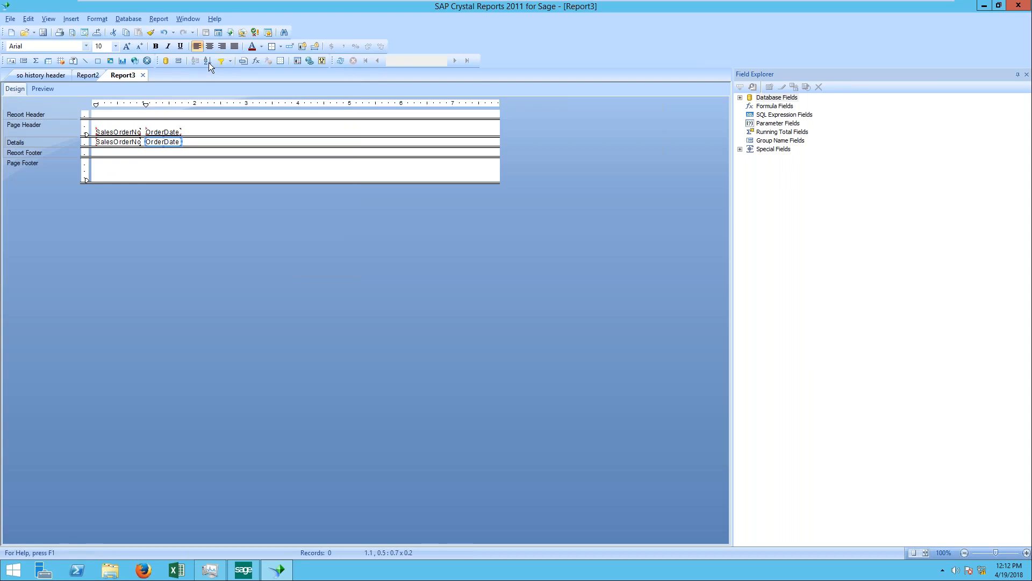
# Step: Refresh the report data and look through the SO_SalesOrderHeader field list for the new user-defined field
pyautogui.click(341, 60)
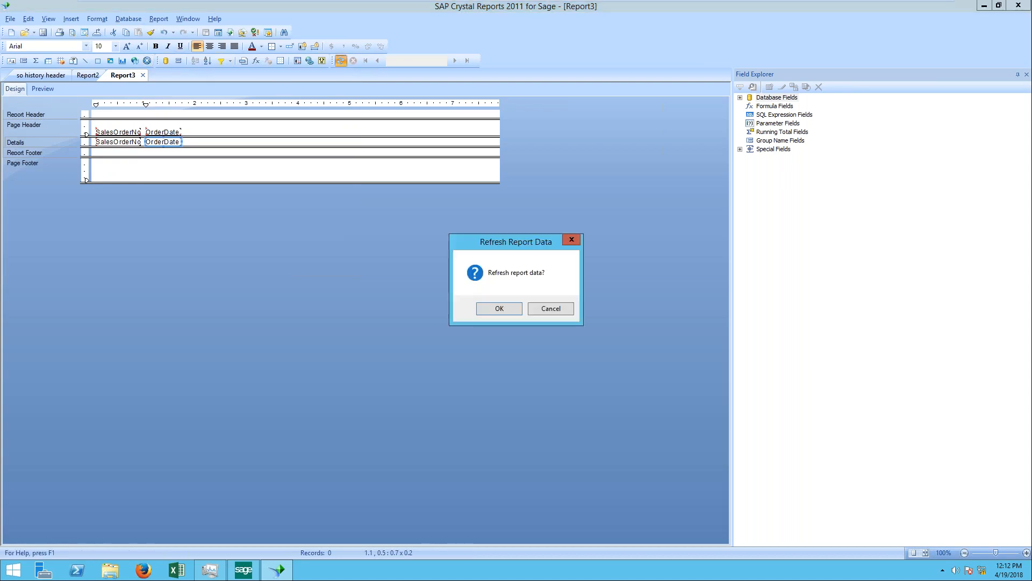
pyautogui.click(540, 307)
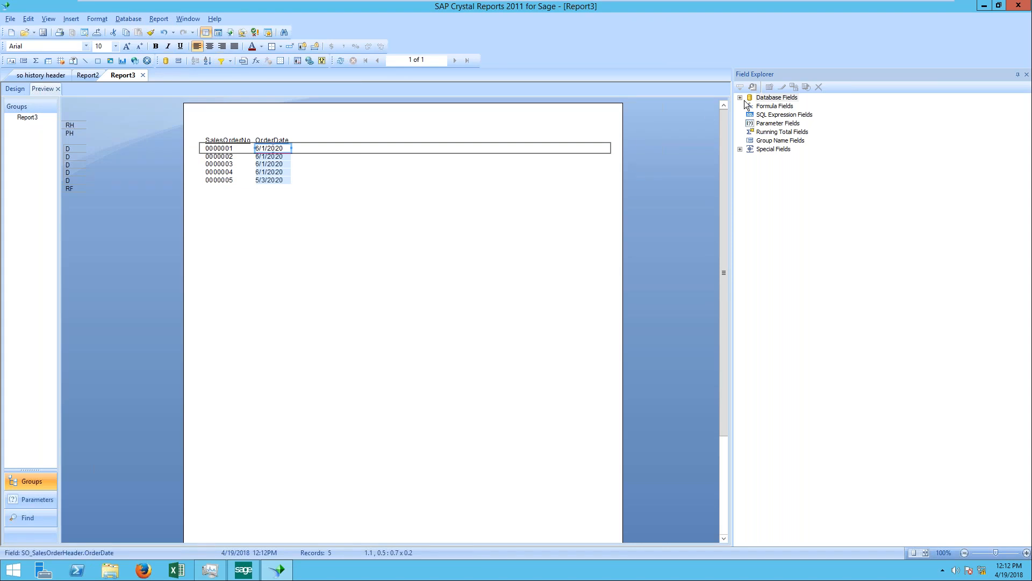
pyautogui.doubleClick(774, 98)
pyautogui.doubleClick(779, 115)
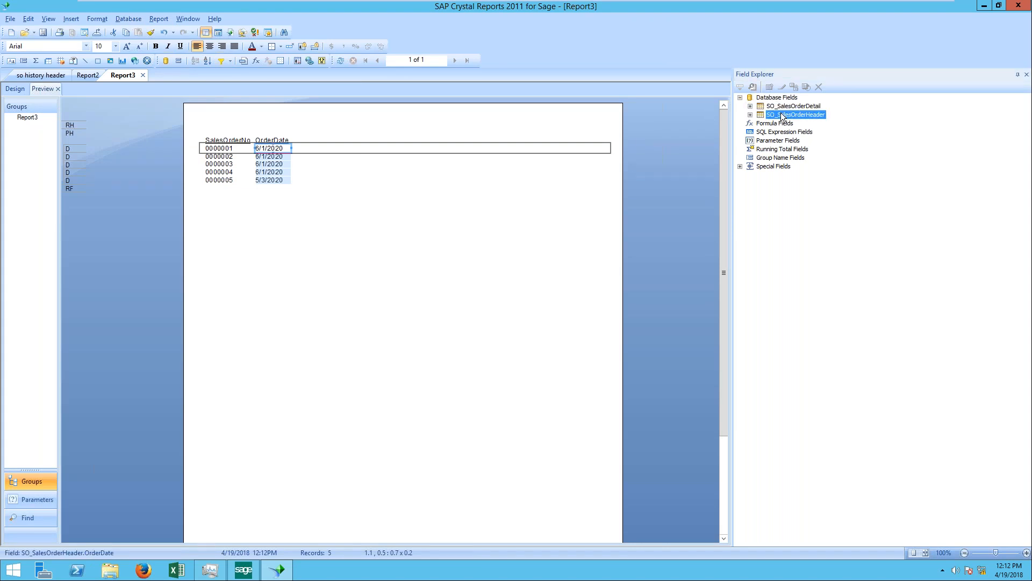
pyautogui.scroll(-2, 890, 359)
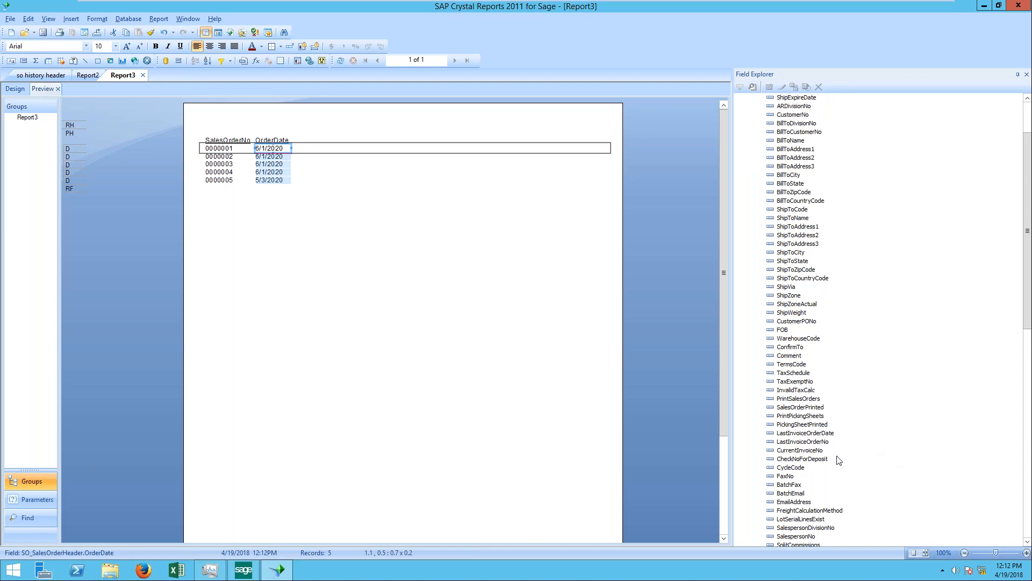
pyautogui.click(797, 417)
pyautogui.scroll(-14, 802, 425)
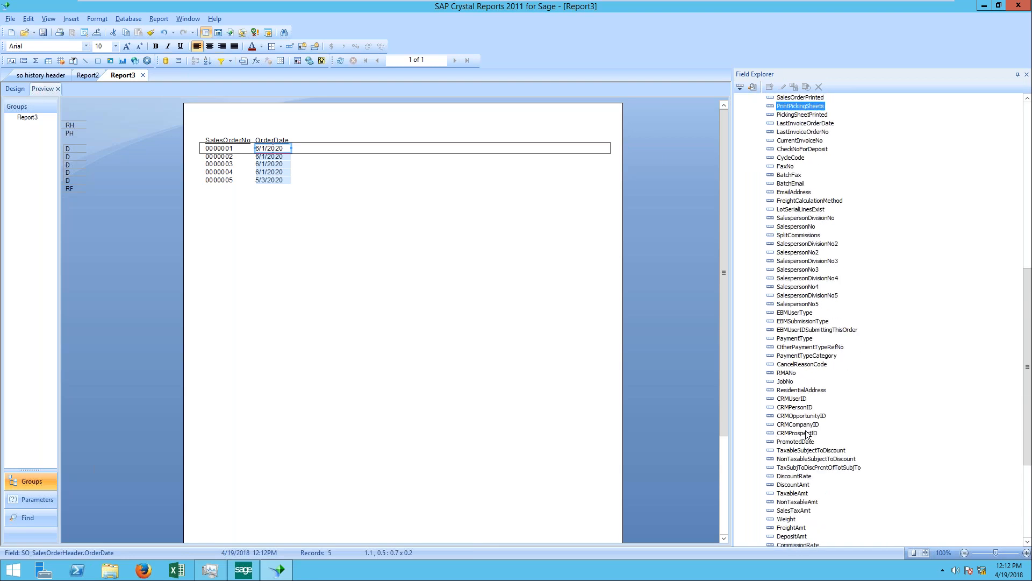
pyautogui.scroll(-4, 806, 433)
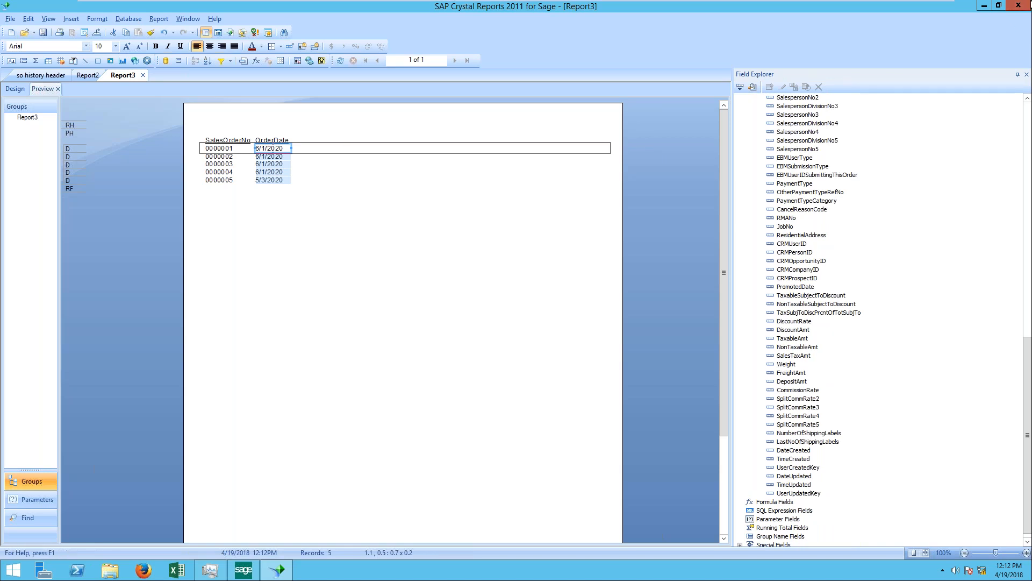
# Step: Exit Crystal Reports, discarding the changes to the open reports
pyautogui.click(1018, 5)
pyautogui.click(524, 320)
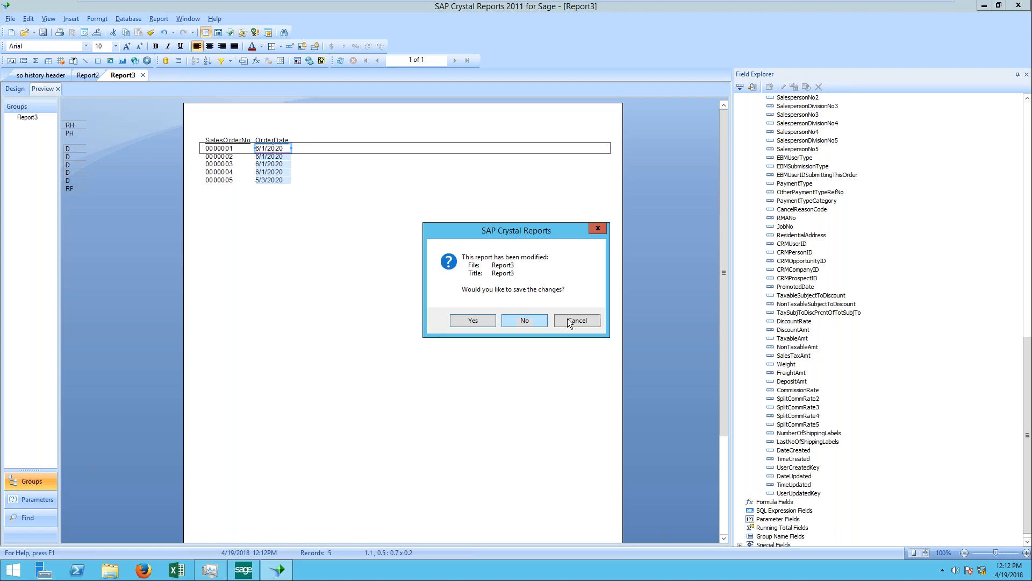
pyautogui.click(537, 321)
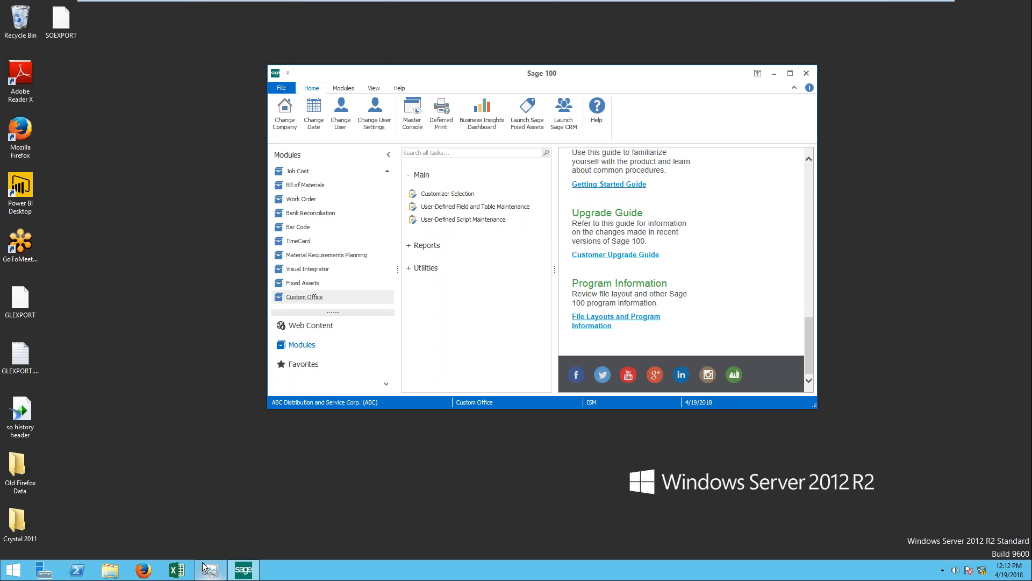
# Step: Relaunch SAP Crystal Reports 2011 and start a new blank report
pyautogui.click(14, 569)
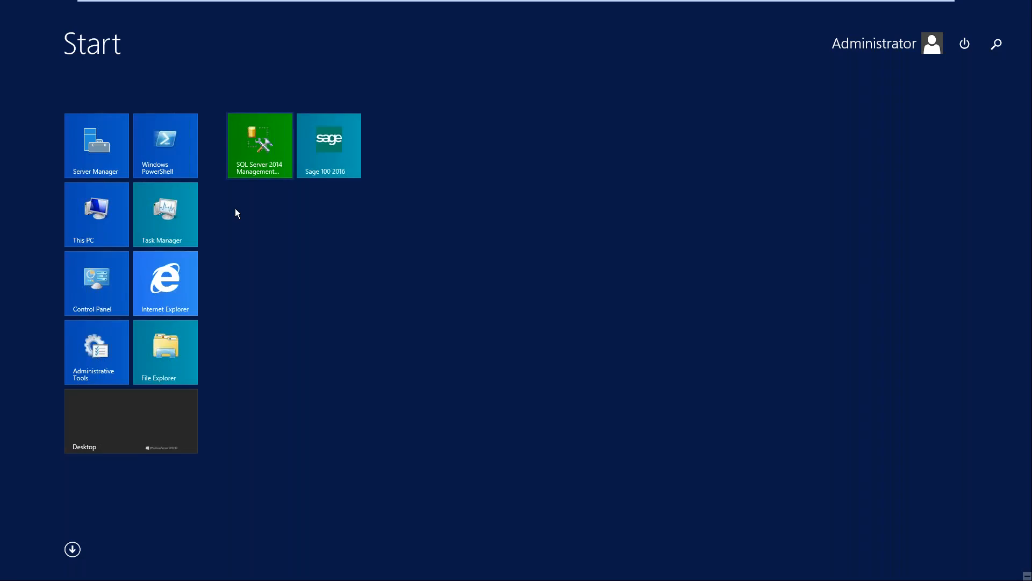
pyautogui.click(75, 547)
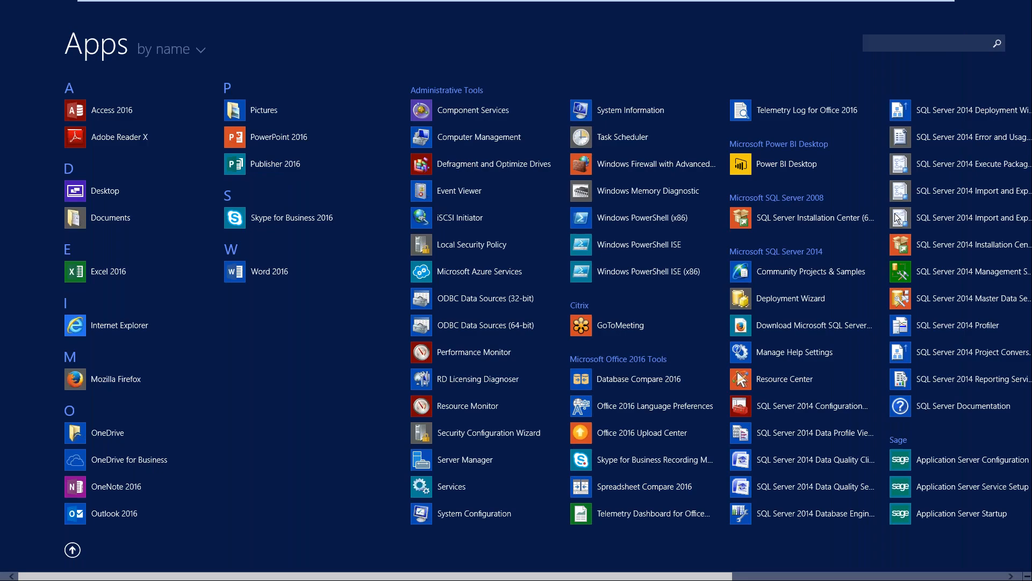
pyautogui.scroll(-5, 960, 268)
pyautogui.click(960, 269)
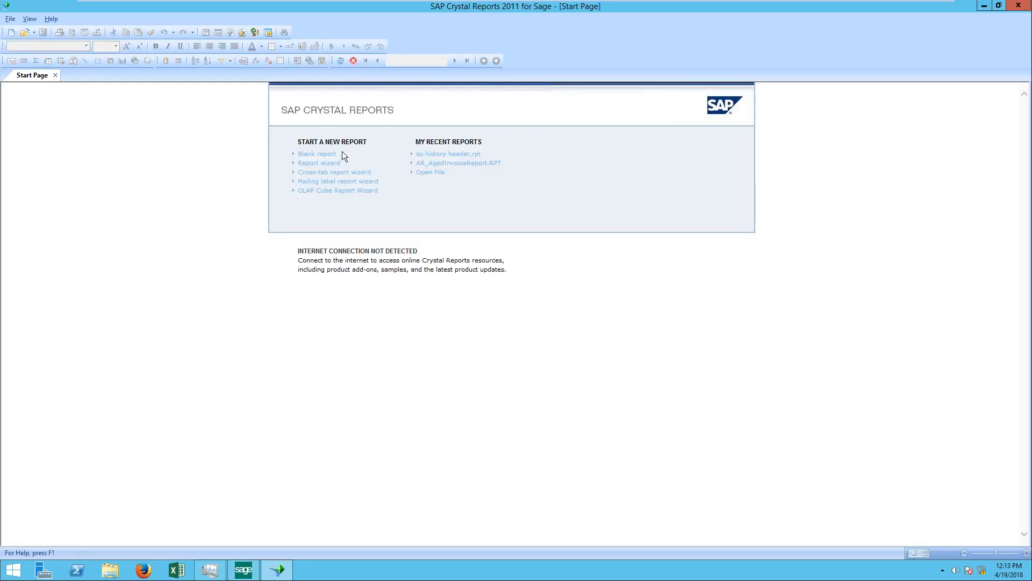
pyautogui.click(339, 153)
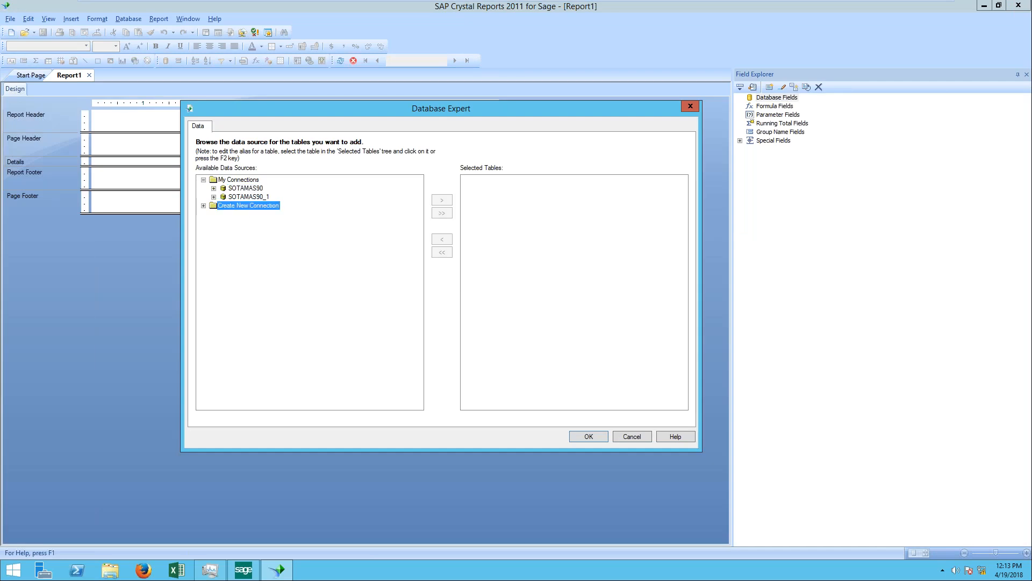
# Step: Create a new ODBC (RDO) connection to the SOTAMAS90 data source, entering the user ID and password
pyautogui.doubleClick(269, 206)
pyautogui.doubleClick(250, 240)
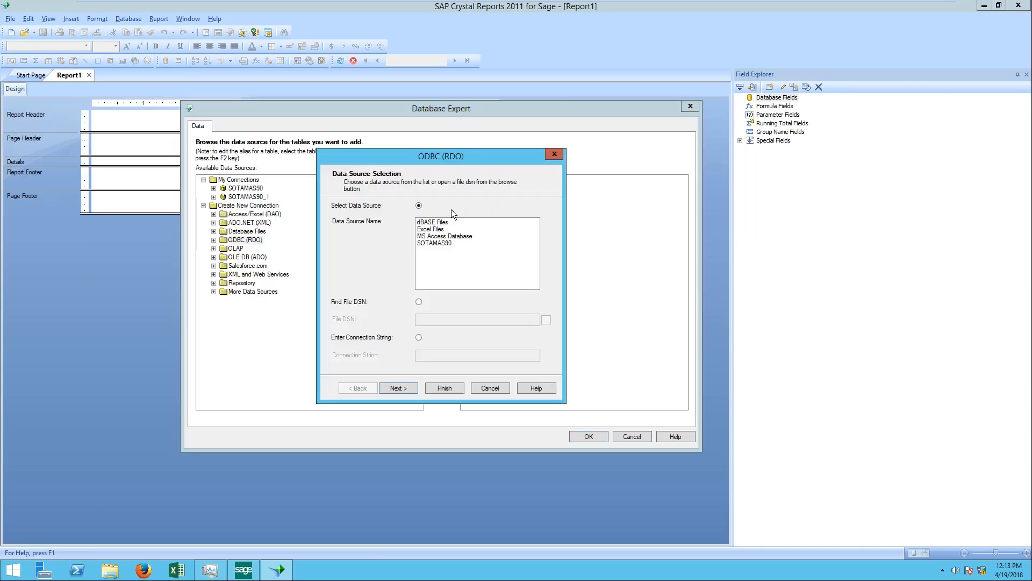
pyautogui.doubleClick(435, 243)
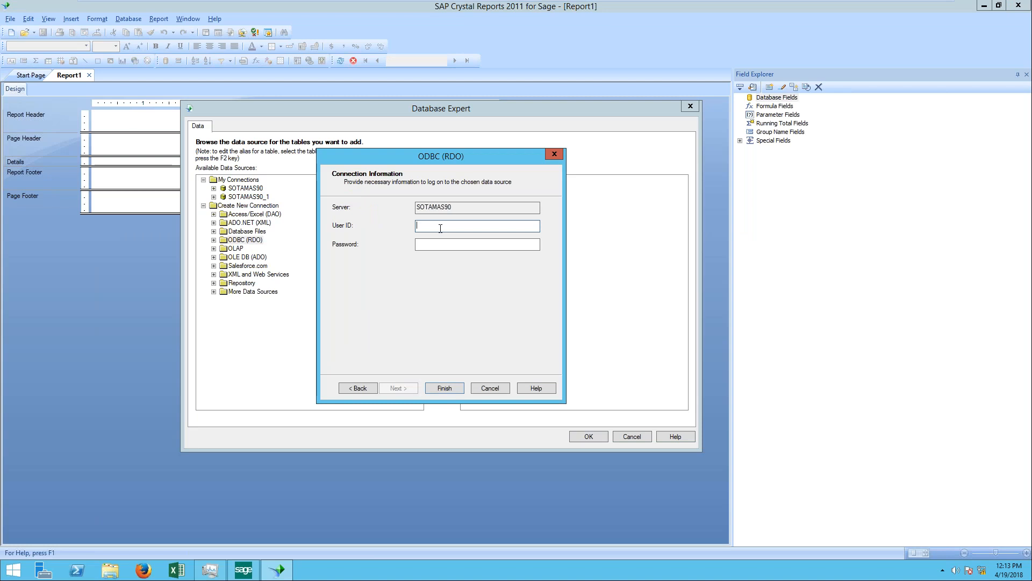
pyautogui.write('ism')
pyautogui.press('Tab')
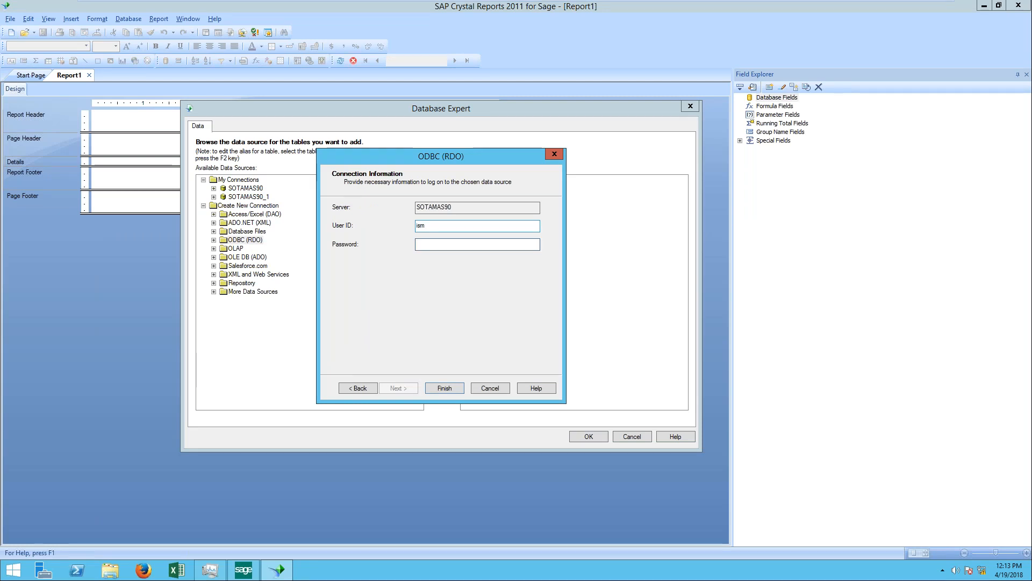
pyautogui.write('*******')
pyautogui.press('Return')
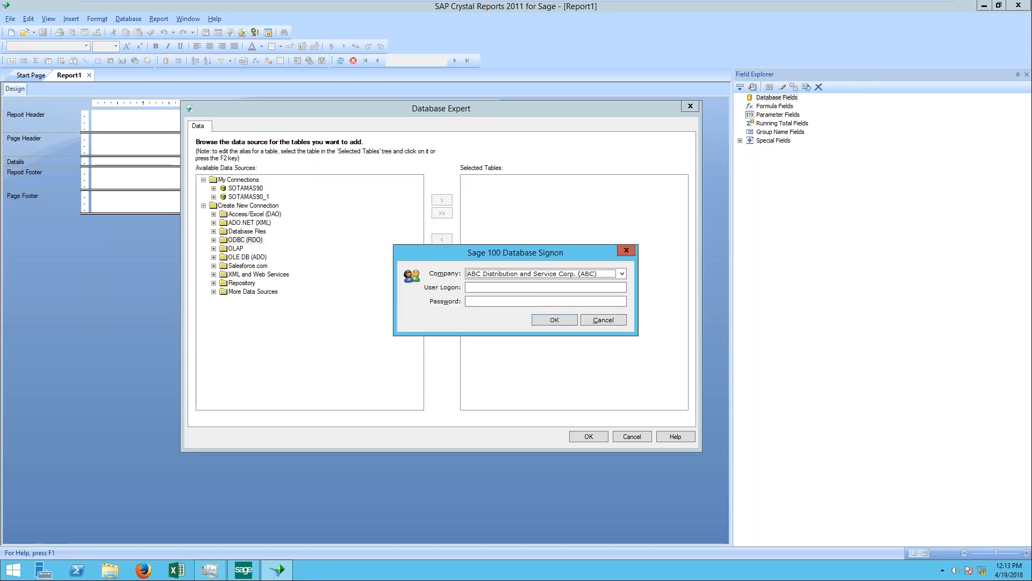
# Step: Sign on to the Sage 100 database for ABC Distribution and Service Corp. (ABC) with the user logon and password
pyautogui.click(549, 288)
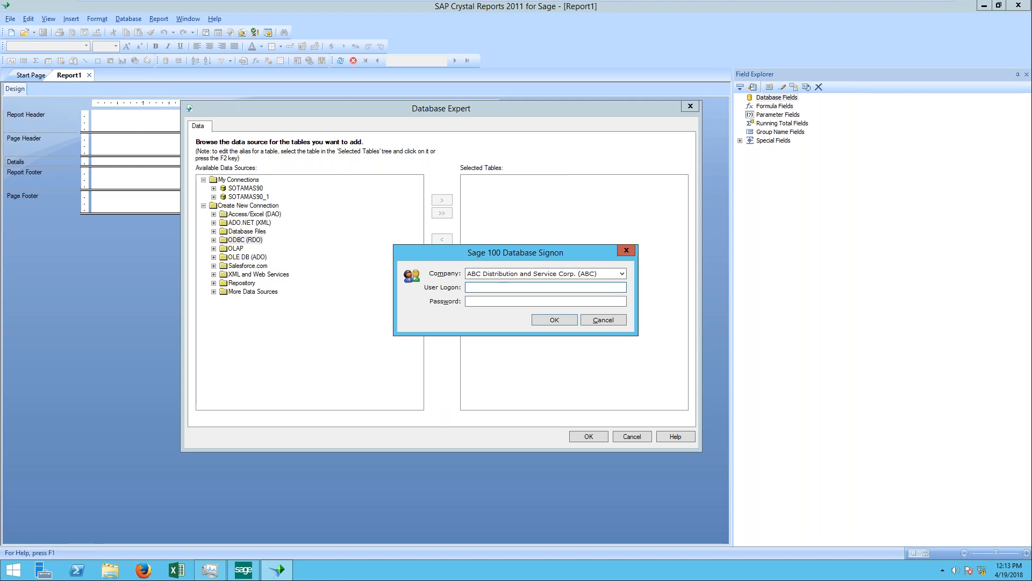
pyautogui.write('ism')
pyautogui.press('Tab')
pyautogui.write('********')
pyautogui.press('Return')
# Step: Add the SO_SalesOrderHeader table from the new SOTAMAS90 connection to the report's selected tables
pyautogui.click(289, 360)
pyautogui.scroll(-4, 281, 365)
pyautogui.scroll(-4, 280, 362)
pyautogui.press('s')
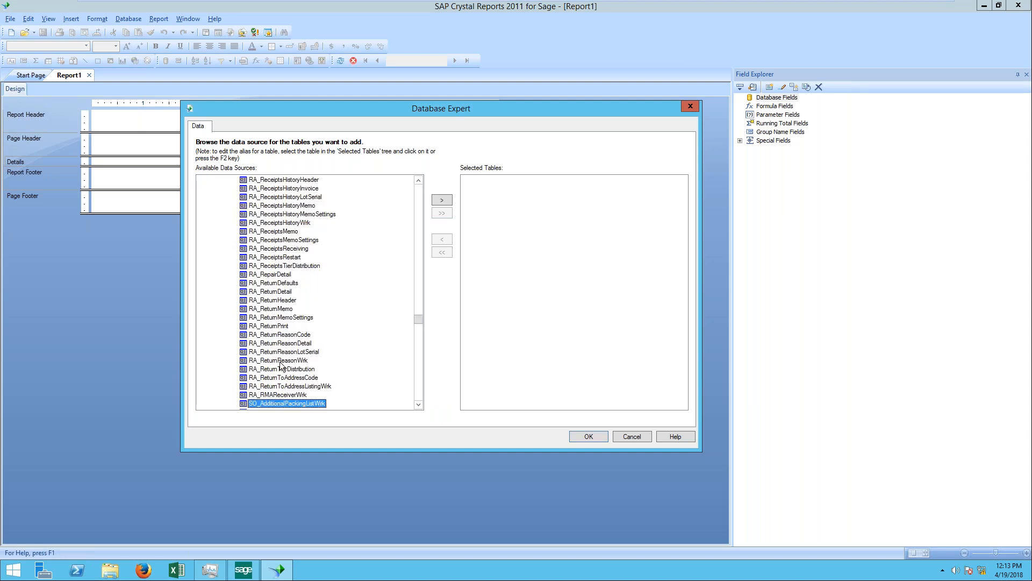
pyautogui.scroll(-6, 300, 339)
pyautogui.scroll(-13, 299, 344)
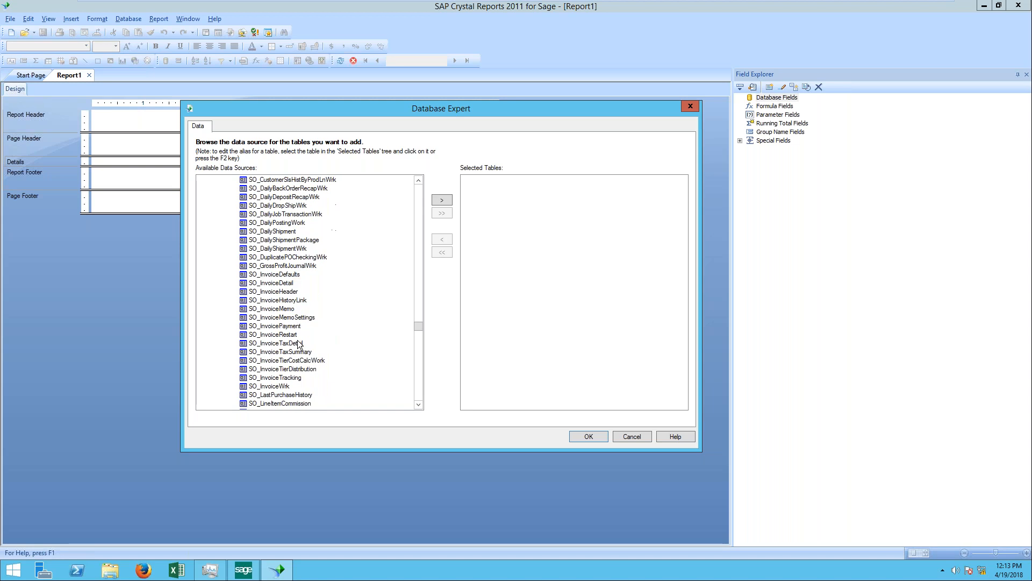
pyautogui.scroll(-15, 299, 345)
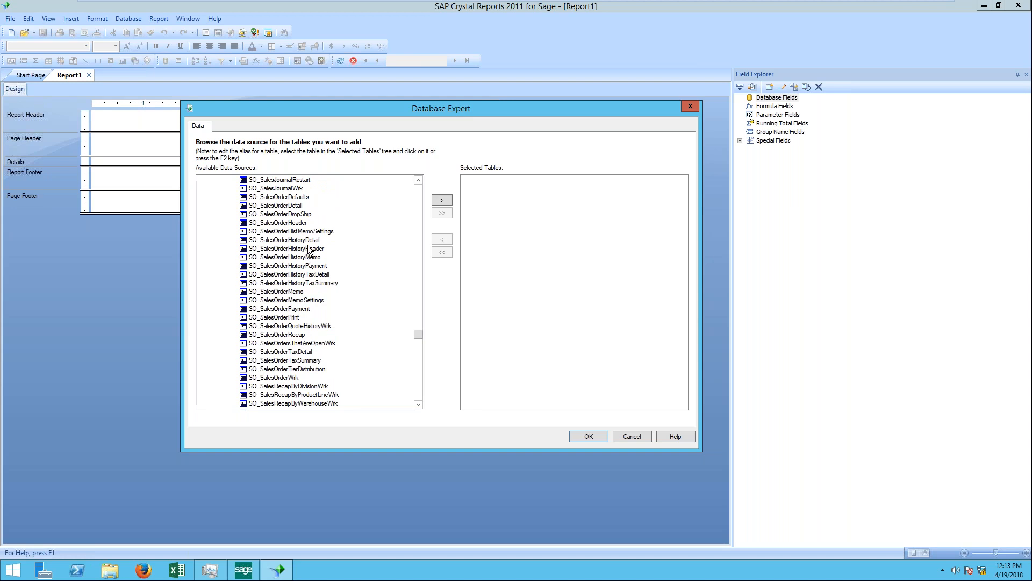
pyautogui.scroll(-1, 310, 253)
pyautogui.scroll(2, 305, 267)
pyautogui.click(296, 249)
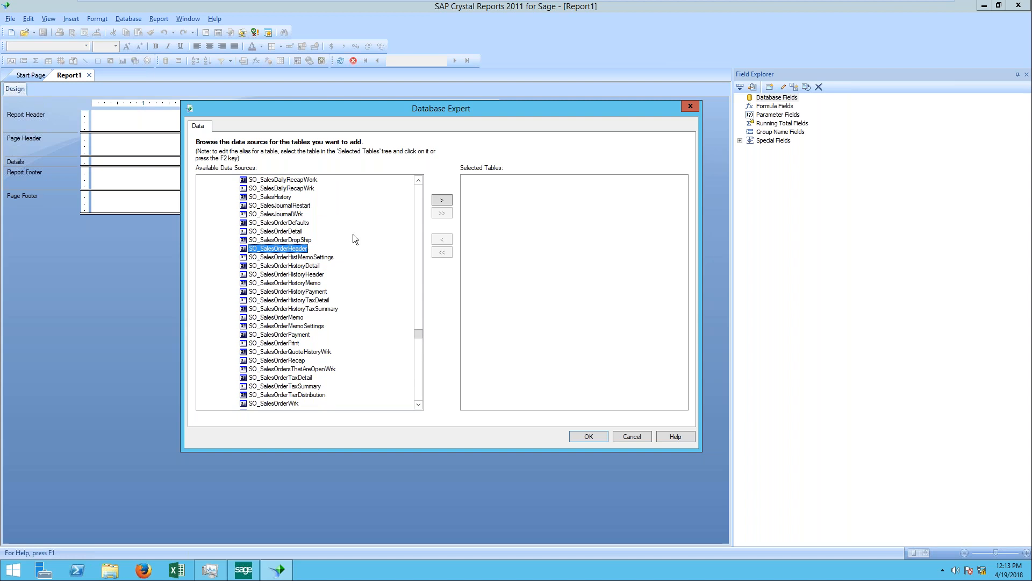
pyautogui.click(441, 199)
# Step: Add the SO_SalesOrderDetail table and accept the automatic SalesOrderNo link between the header and detail tables
pyautogui.click(275, 231)
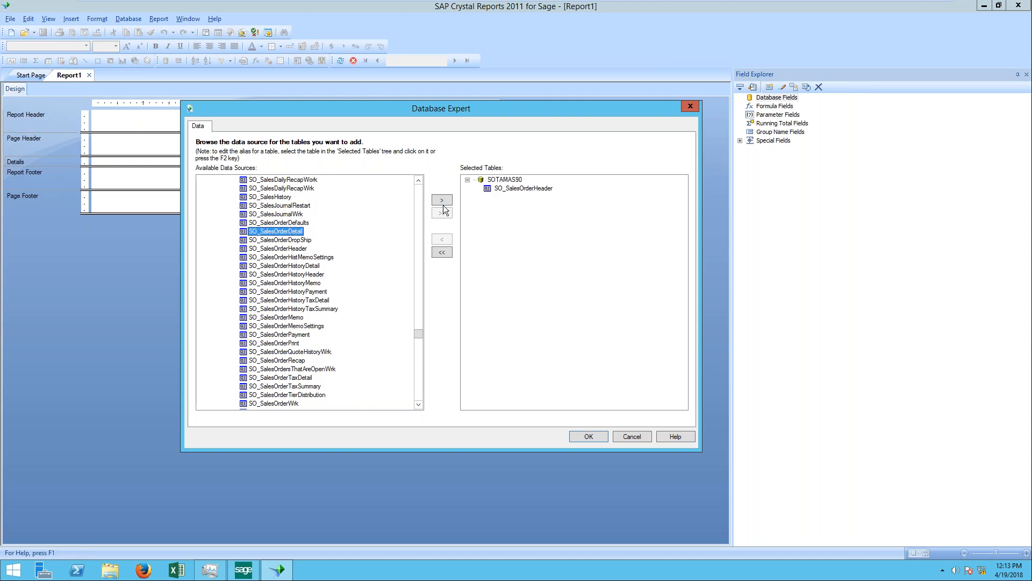
pyautogui.click(442, 200)
pyautogui.click(573, 434)
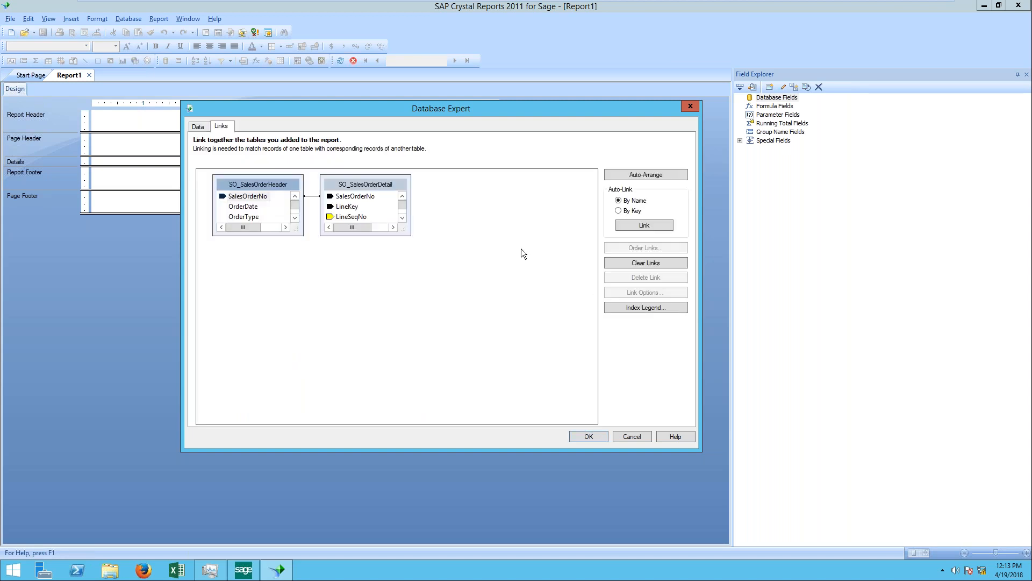
pyautogui.click(598, 434)
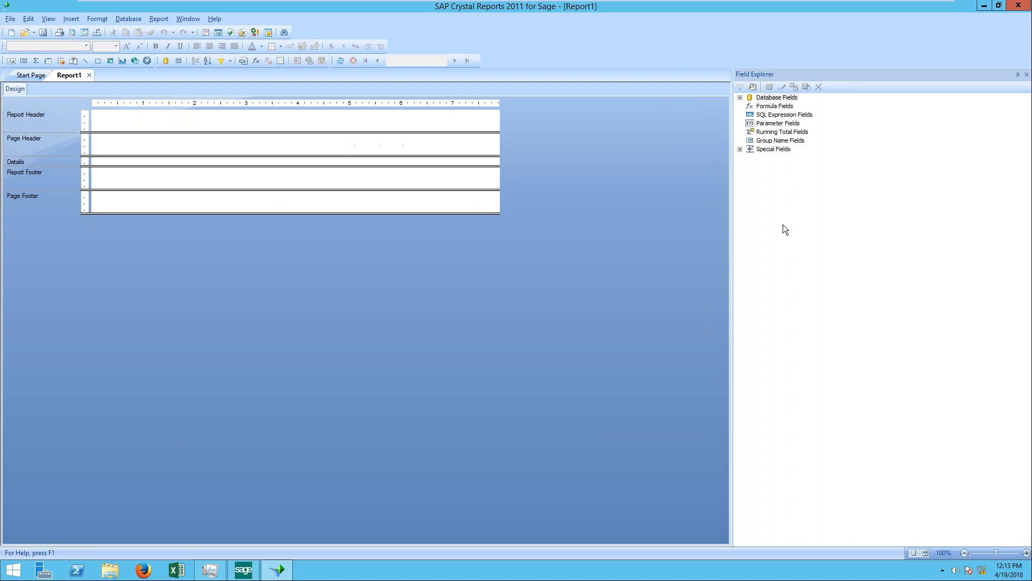
# Step: Place the UDF_APRIL18TEST field from SO_SalesOrderHeader in the report's Details section at about 1.6 on the ruler
pyautogui.doubleClick(777, 99)
pyautogui.doubleClick(788, 115)
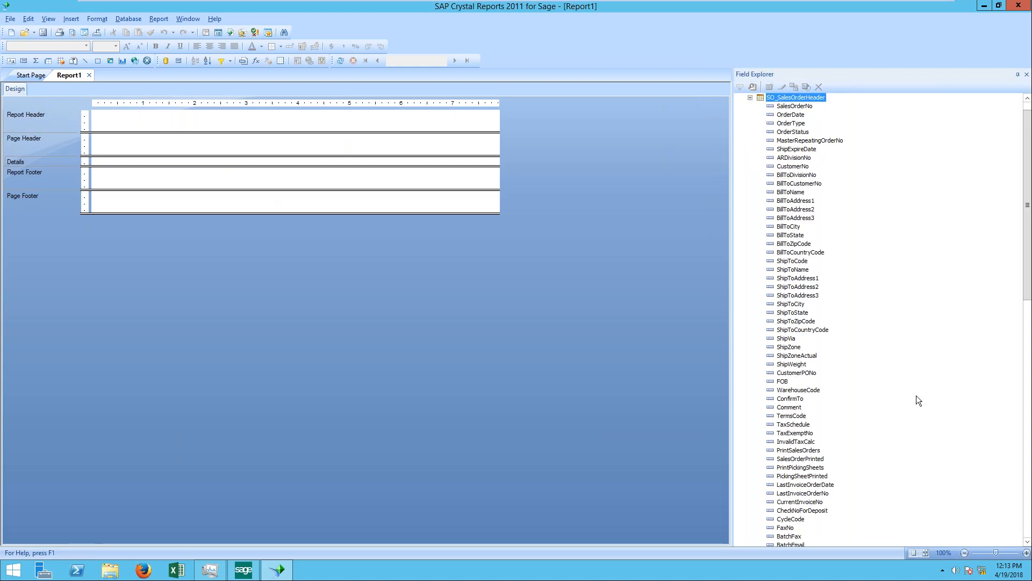
pyautogui.scroll(-6, 916, 396)
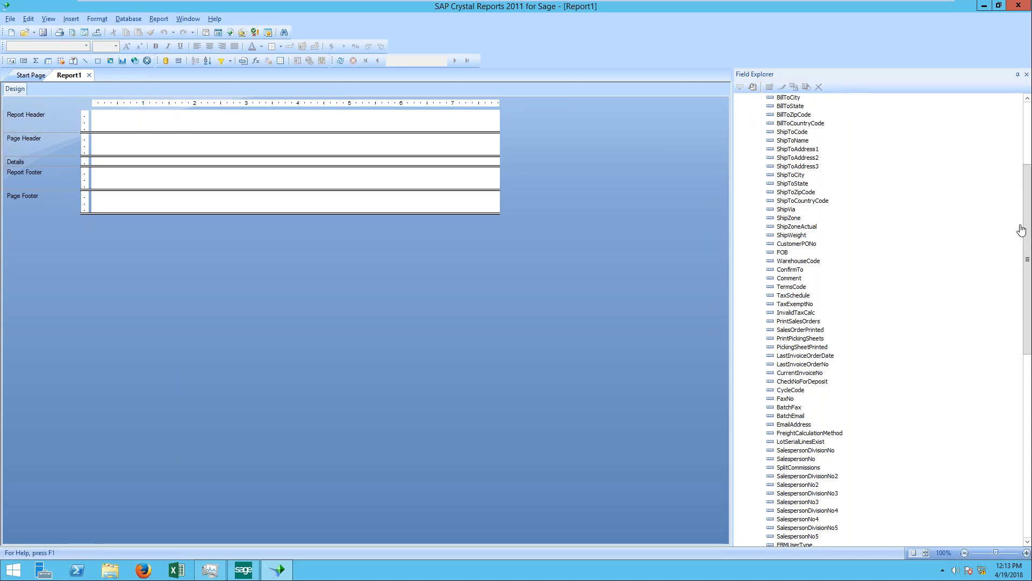
pyautogui.moveTo(1028, 220); pyautogui.dragTo(1027, 438)
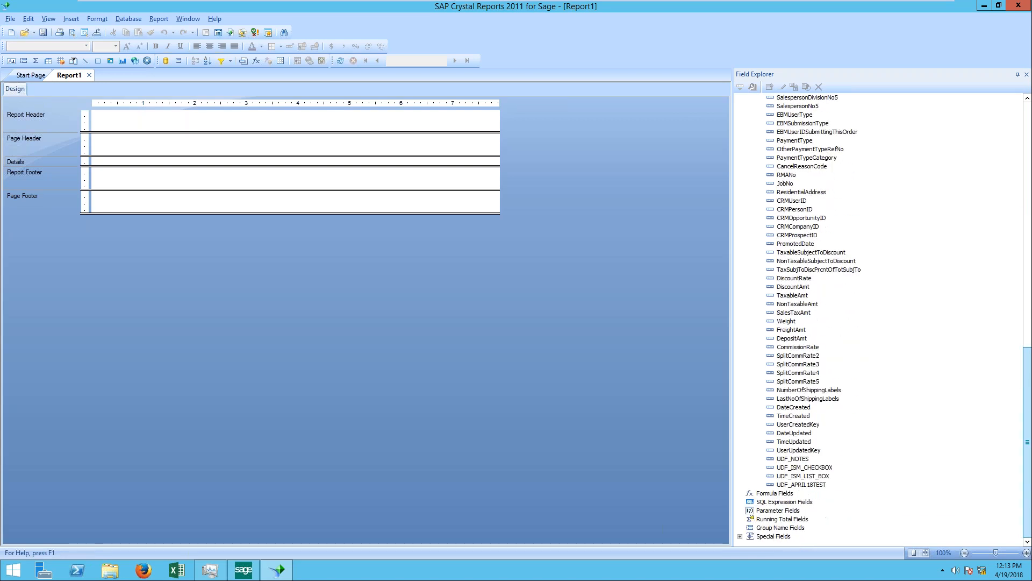
pyautogui.rightClick(823, 486)
pyautogui.click(892, 350)
pyautogui.moveTo(815, 484); pyautogui.dragTo(175, 158)
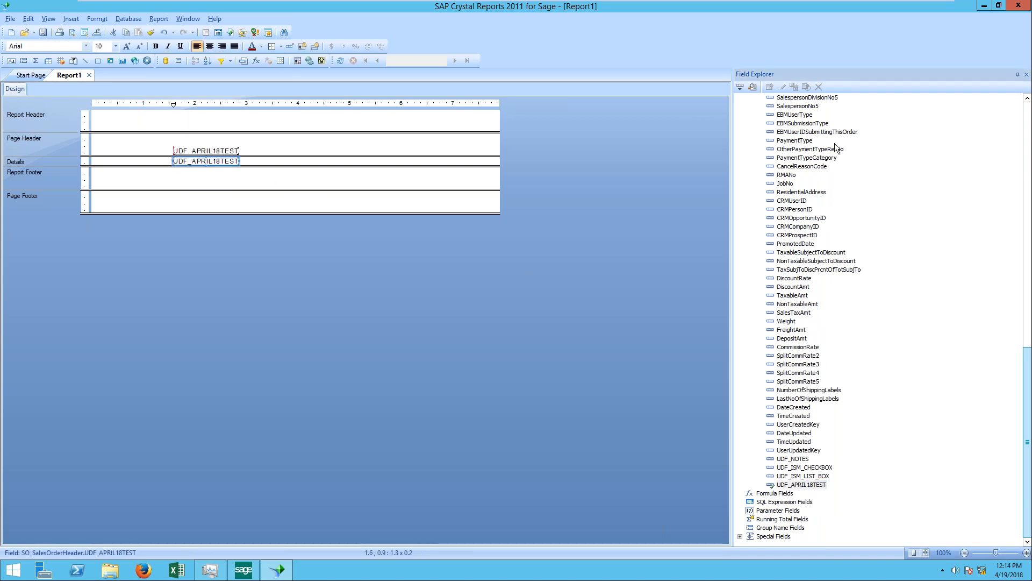
# Step: Try to place SalesOrderNo from SO_SalesOrderHeader at the start of the Details section, and refresh the report data to preview it
pyautogui.scroll(3, 1028, 113)
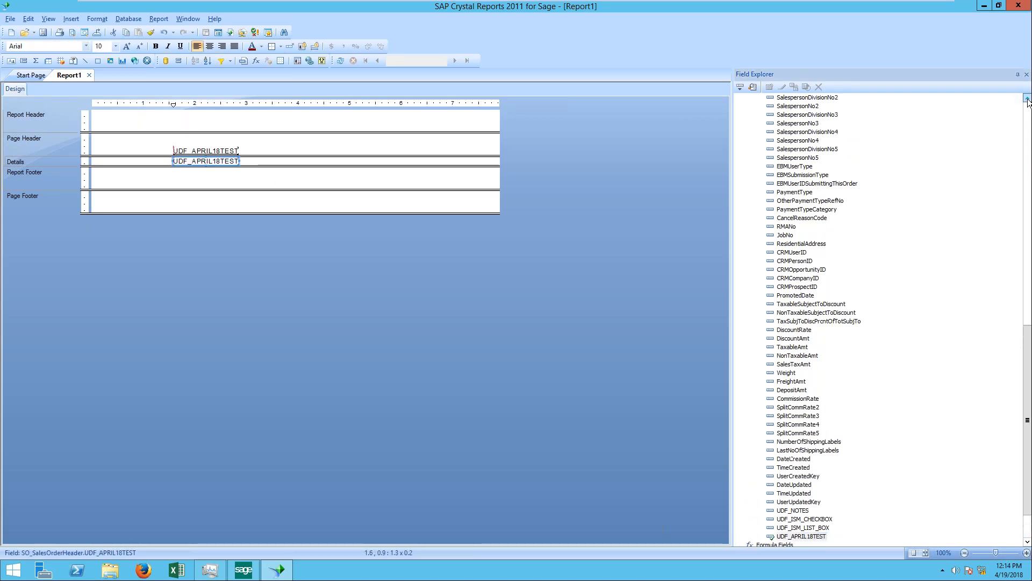
pyautogui.scroll(10, 1029, 113)
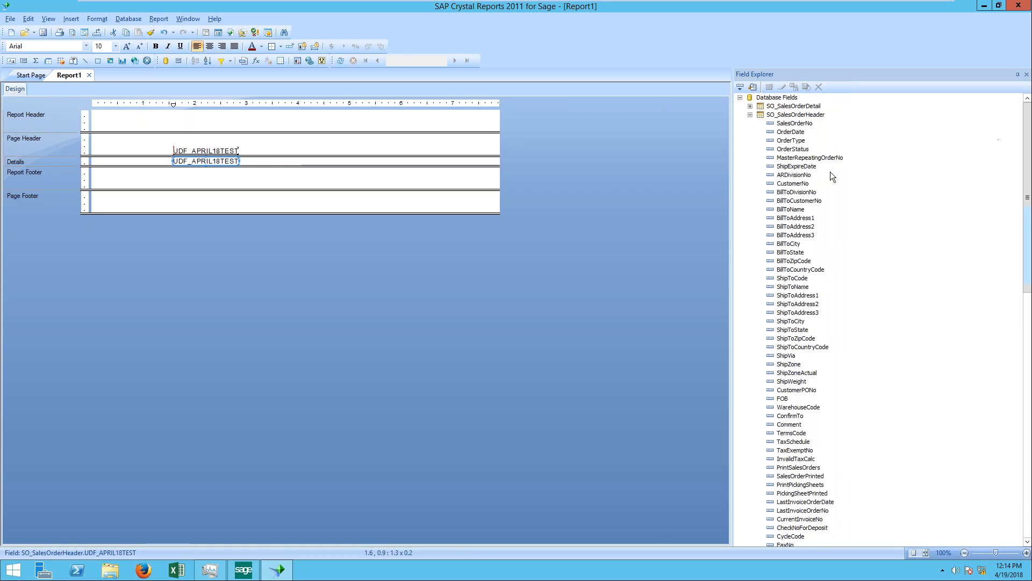
pyautogui.moveTo(788, 122); pyautogui.dragTo(101, 159)
pyautogui.click(106, 162)
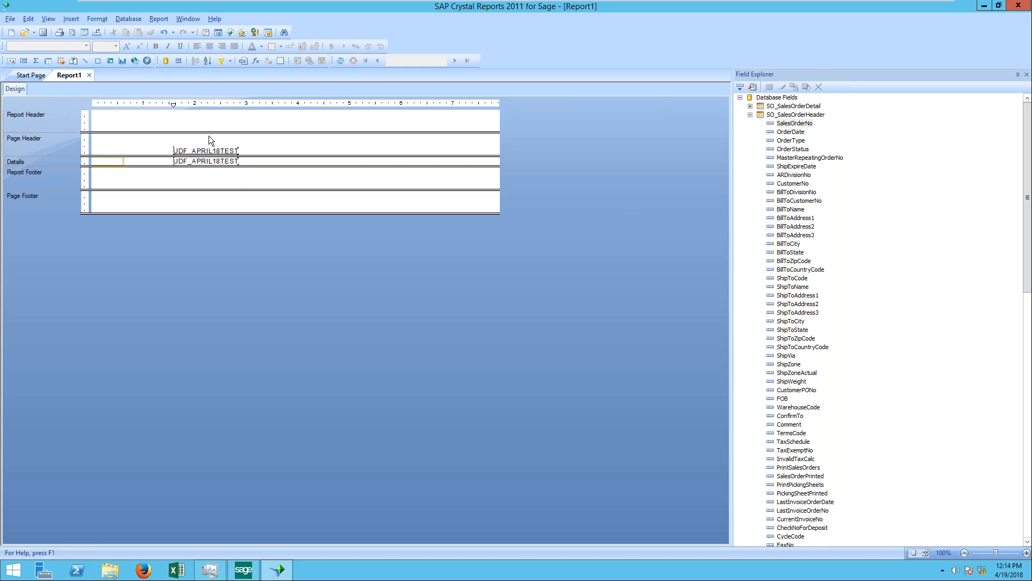
pyautogui.click(341, 60)
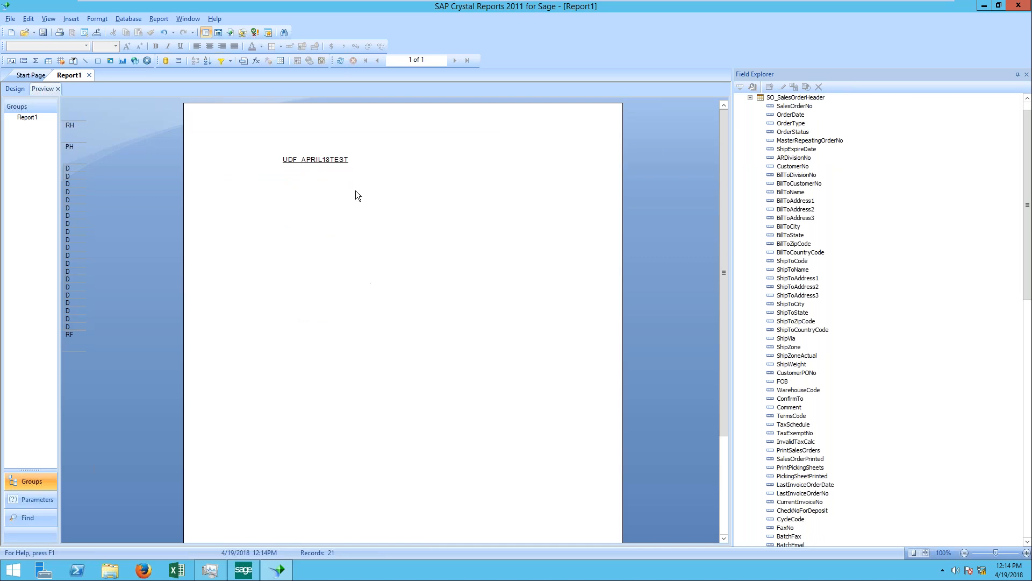
# Step: Start a record selection on SO_SalesOrderHeader.UDF_APRIL18TEST with the "is equal to" condition, and discard it without a value
pyautogui.click(149, 22)
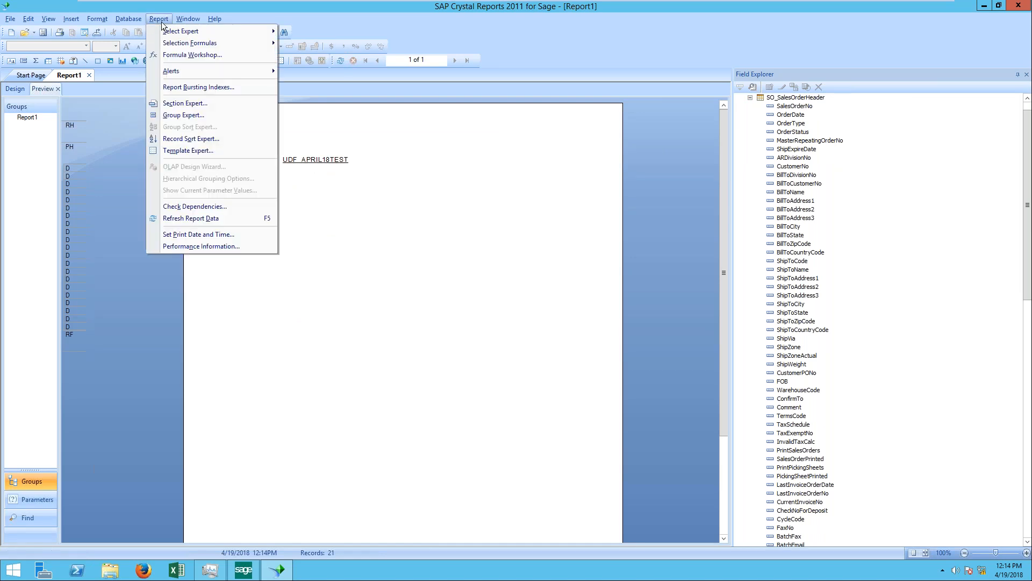
pyautogui.moveTo(253, 31)
pyautogui.click(311, 32)
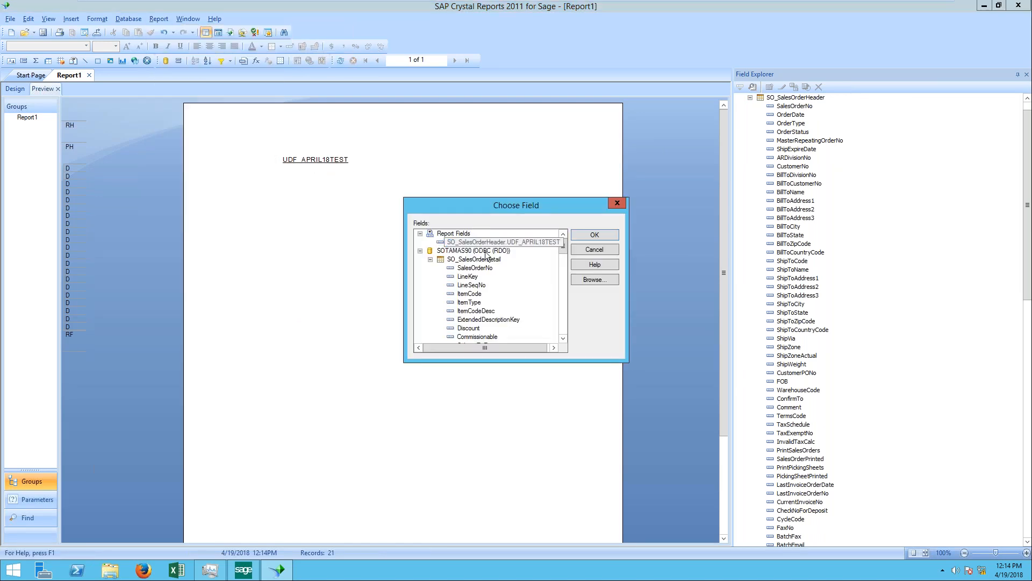
pyautogui.doubleClick(504, 243)
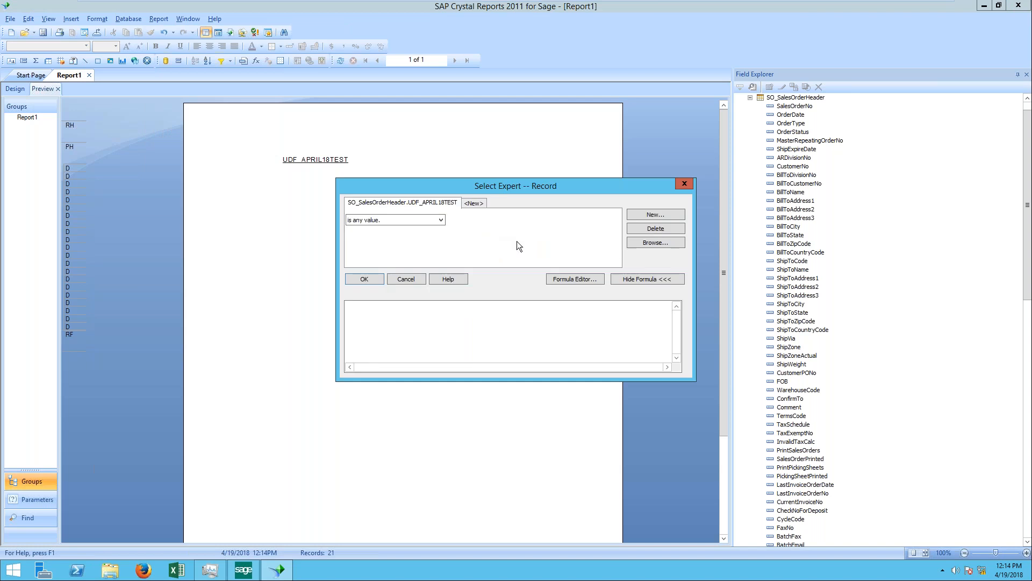
pyautogui.click(443, 220)
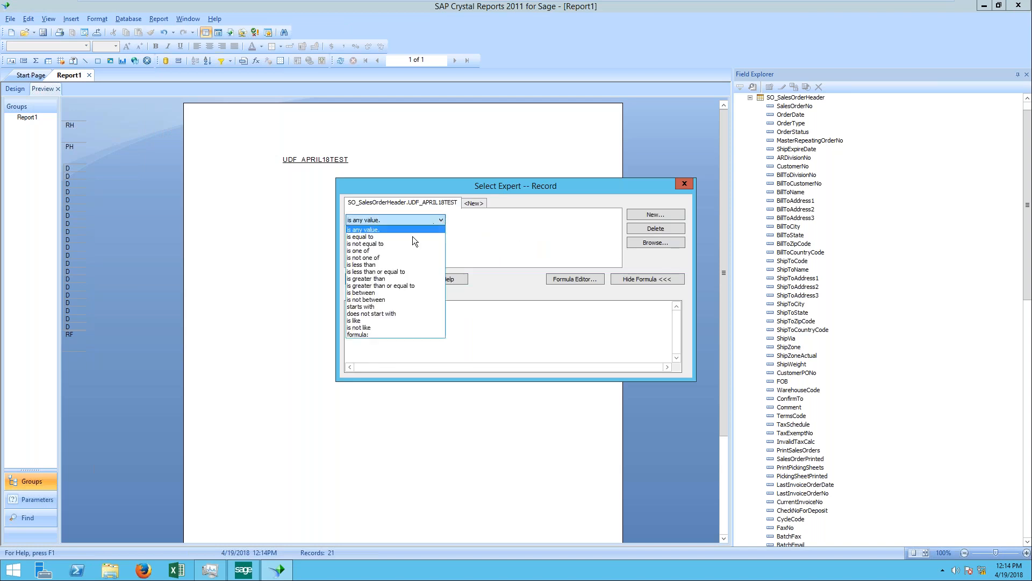
pyautogui.click(398, 237)
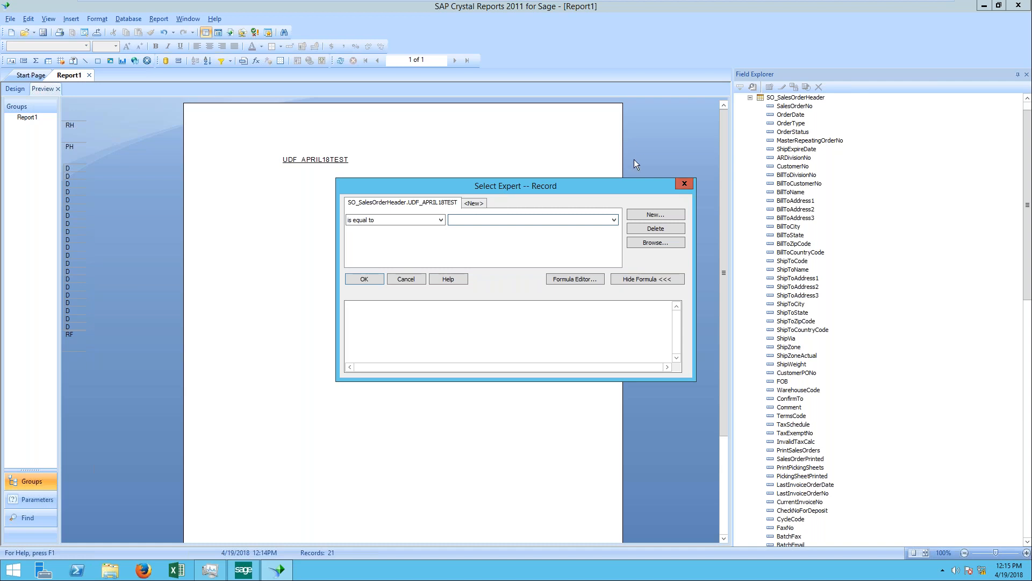
pyautogui.click(686, 185)
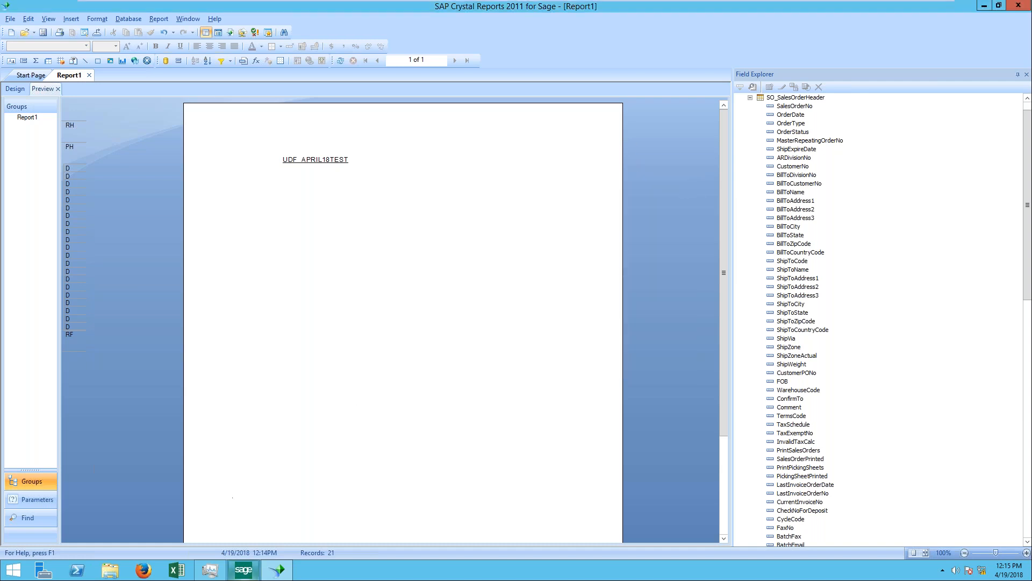
# Step: Switch to Sage 100, open User-Defined Field and Table Maintenance, and expand the Sales Order module's tables
pyautogui.click(244, 570)
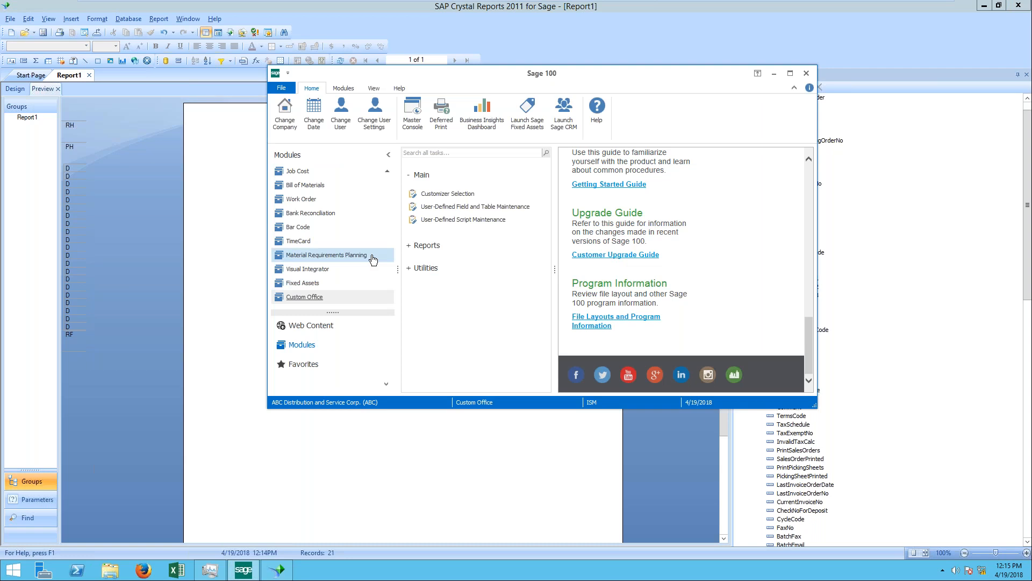
pyautogui.click(436, 209)
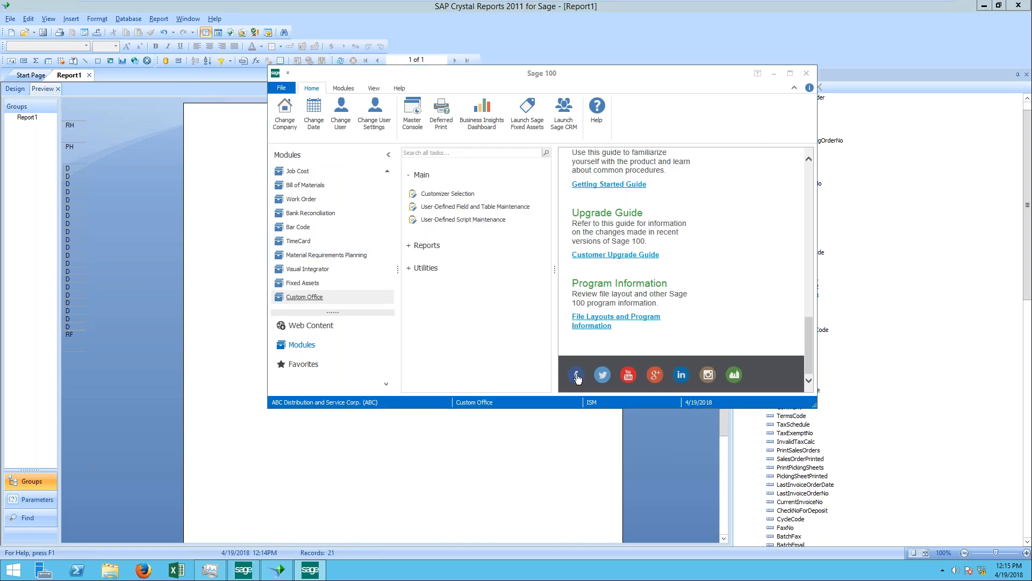
pyautogui.scroll(-2, 599, 244)
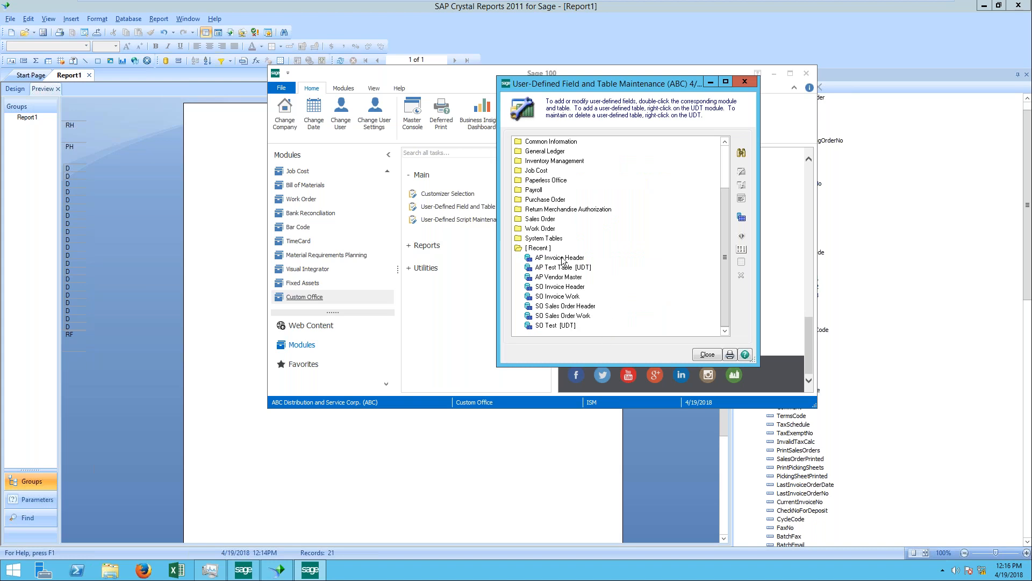
pyautogui.click(559, 289)
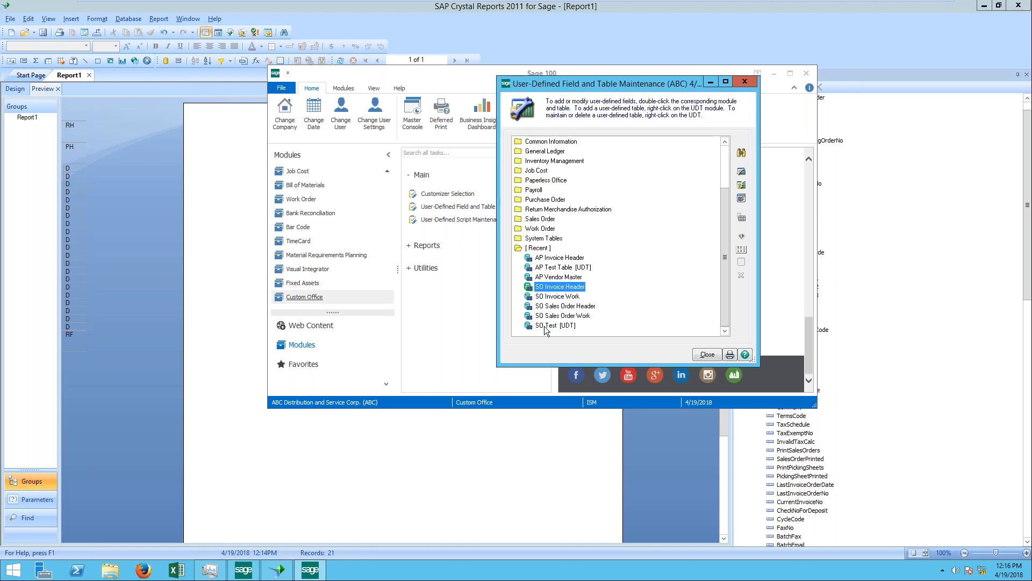
pyautogui.doubleClick(554, 220)
pyautogui.scroll(-5, 573, 309)
pyautogui.scroll(-8, 575, 310)
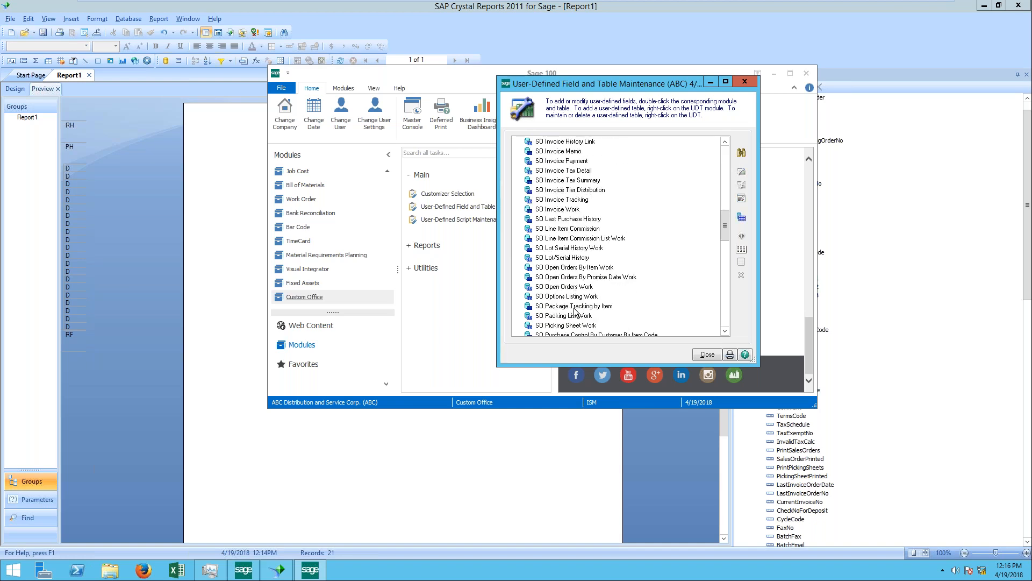
pyautogui.scroll(-5, 575, 310)
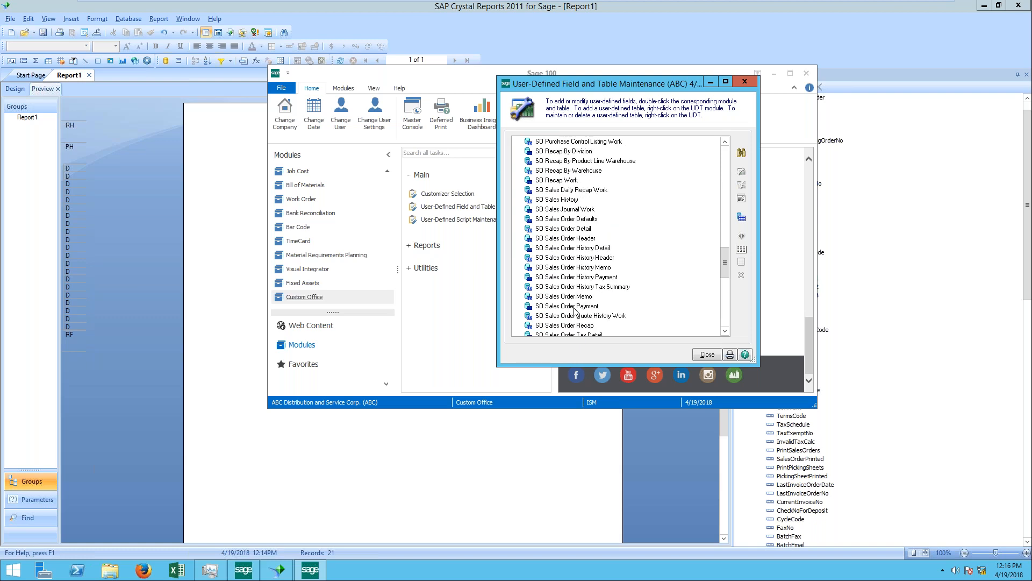
# Step: Open the APRIL18TEST user-defined field of the SO Sales Order Header table for editing and show its data sources
pyautogui.click(587, 239)
pyautogui.rightClick(587, 240)
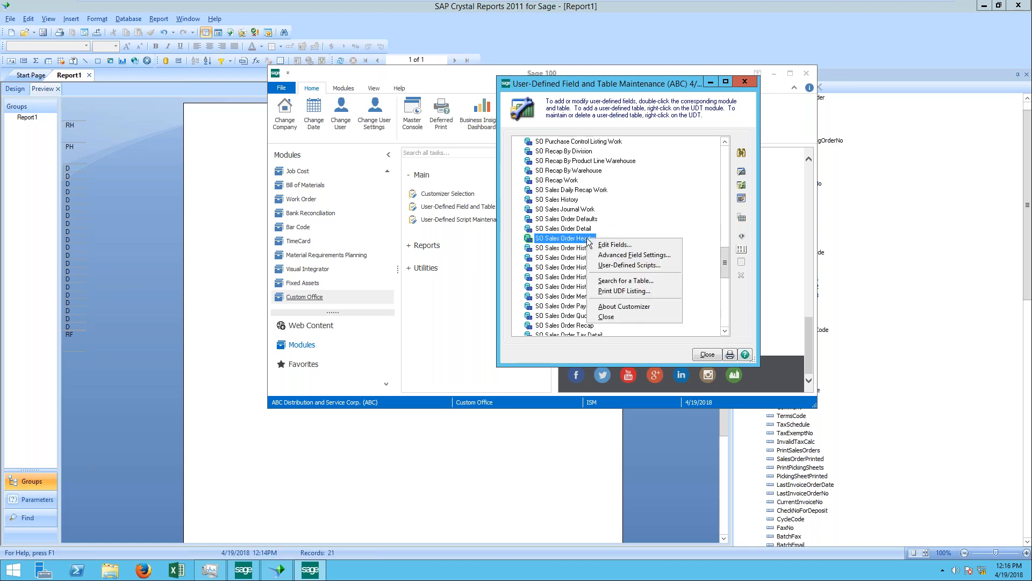
pyautogui.click(634, 248)
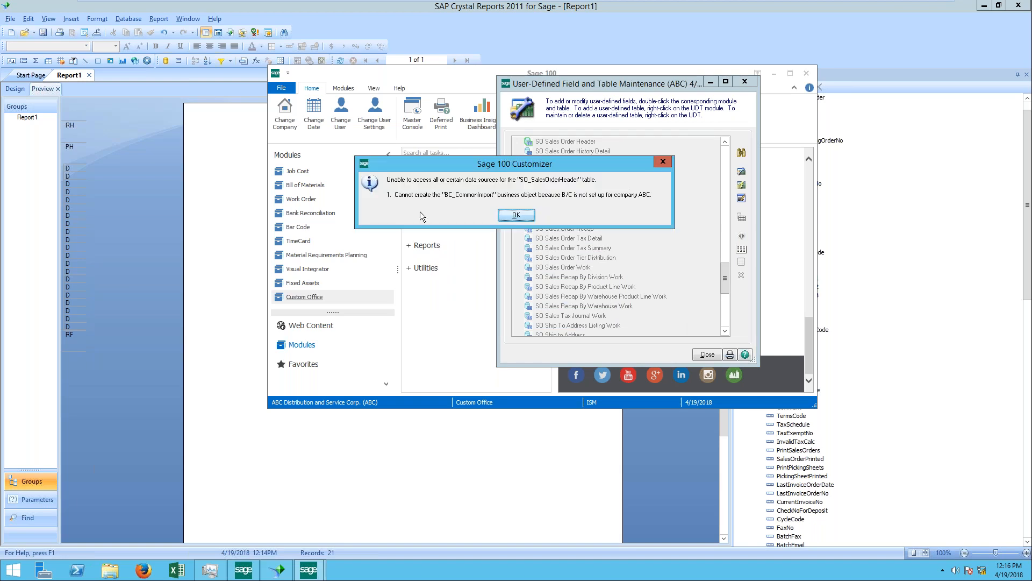
pyautogui.click(508, 216)
pyautogui.doubleClick(560, 231)
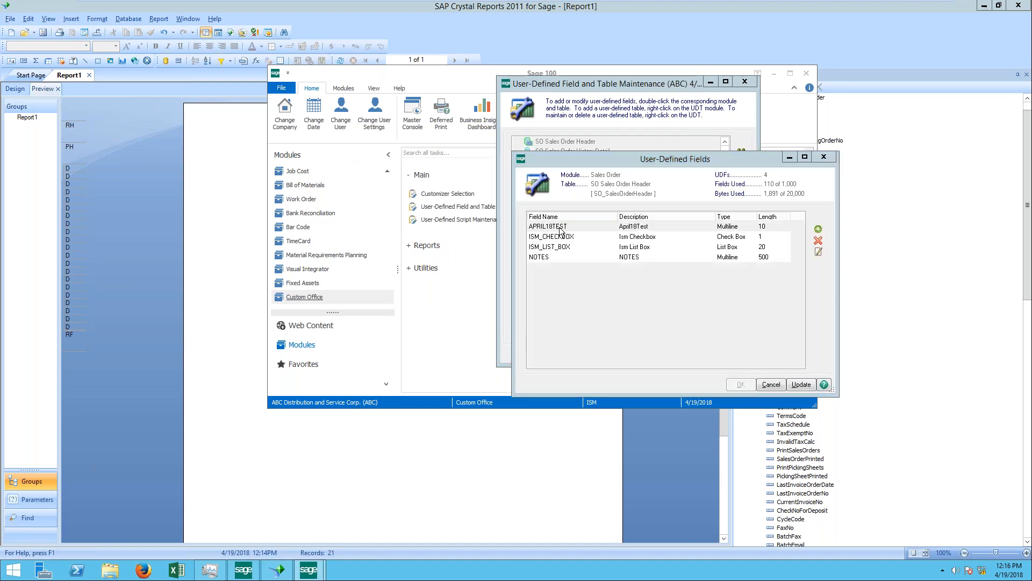
pyautogui.click(511, 232)
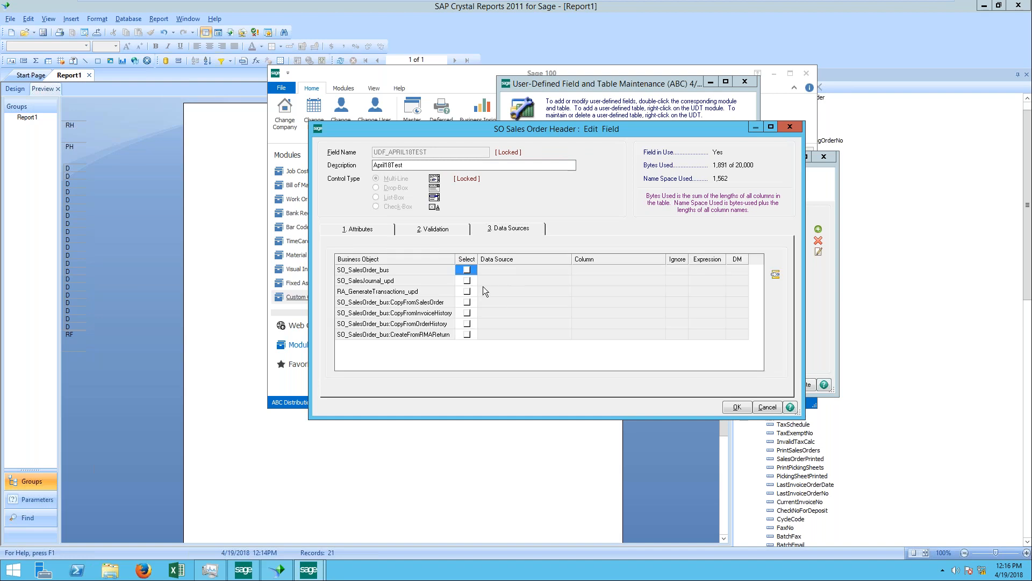
# Step: Enable the SO_SalesOrder_bus business object with CustomerNo as data source, and browse the full list of all its columns
pyautogui.click(466, 270)
pyautogui.click(566, 270)
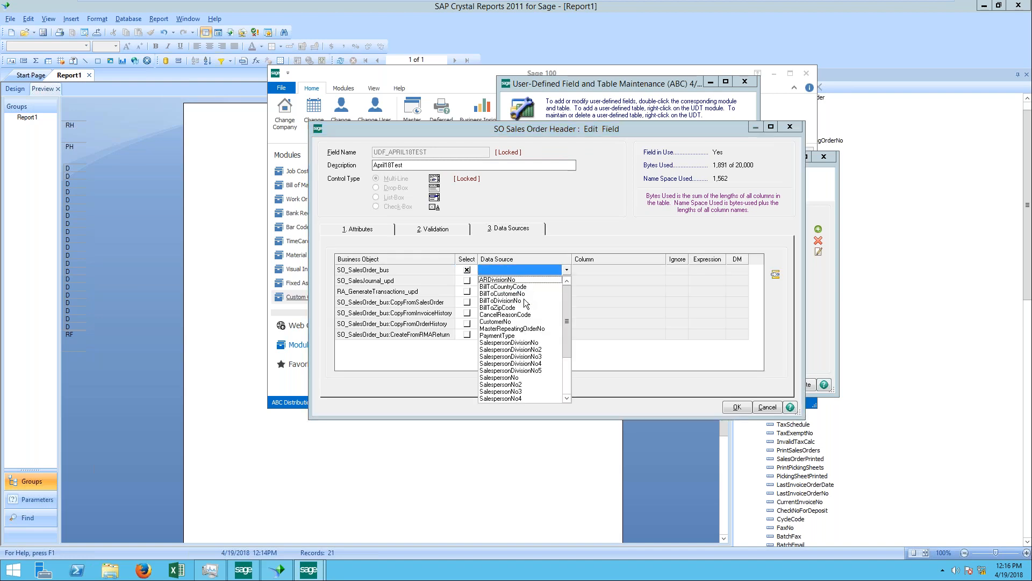
pyautogui.click(520, 321)
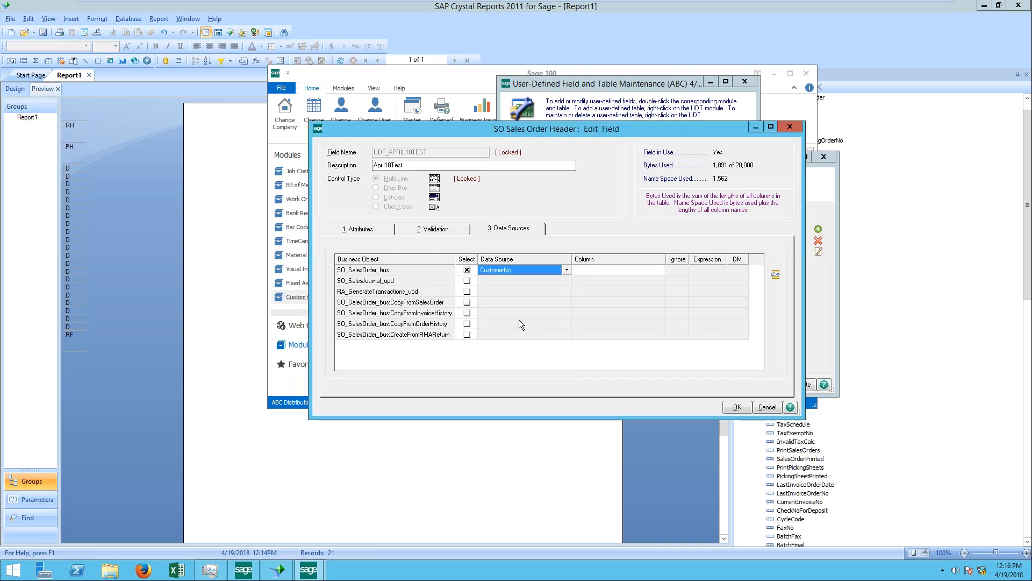
pyautogui.click(661, 270)
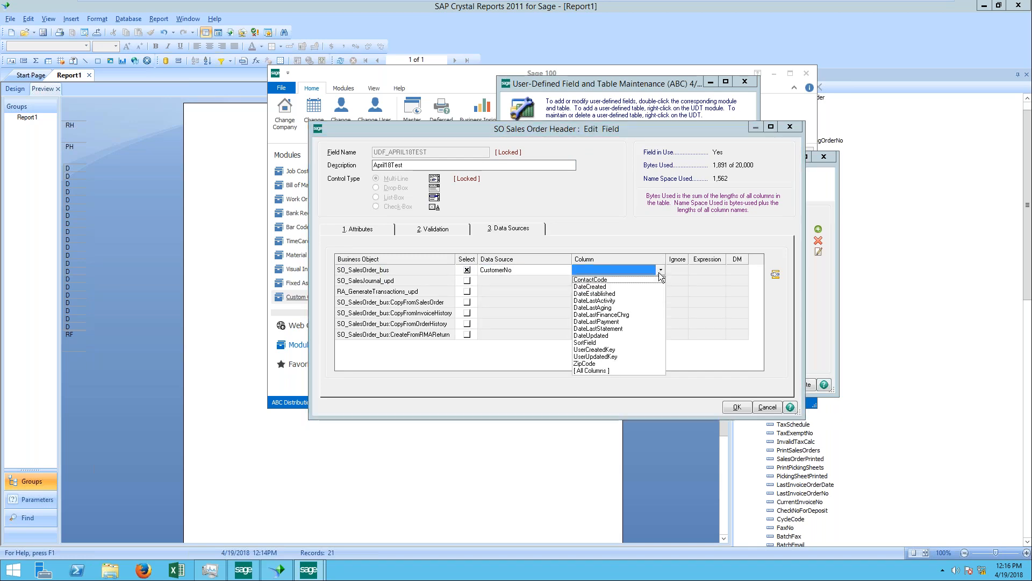
pyautogui.click(603, 371)
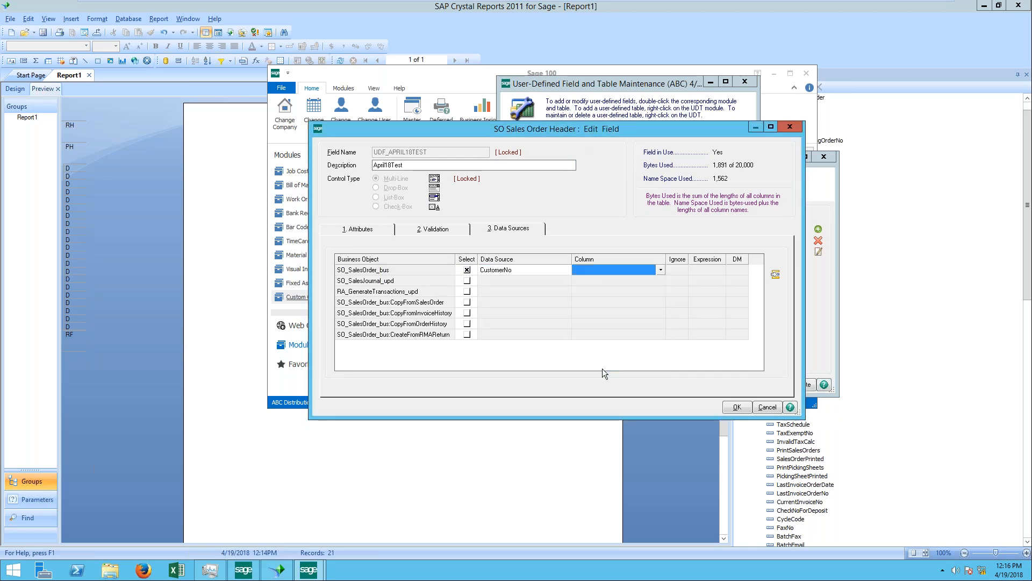
pyautogui.click(660, 270)
pyautogui.scroll(-15, 640, 366)
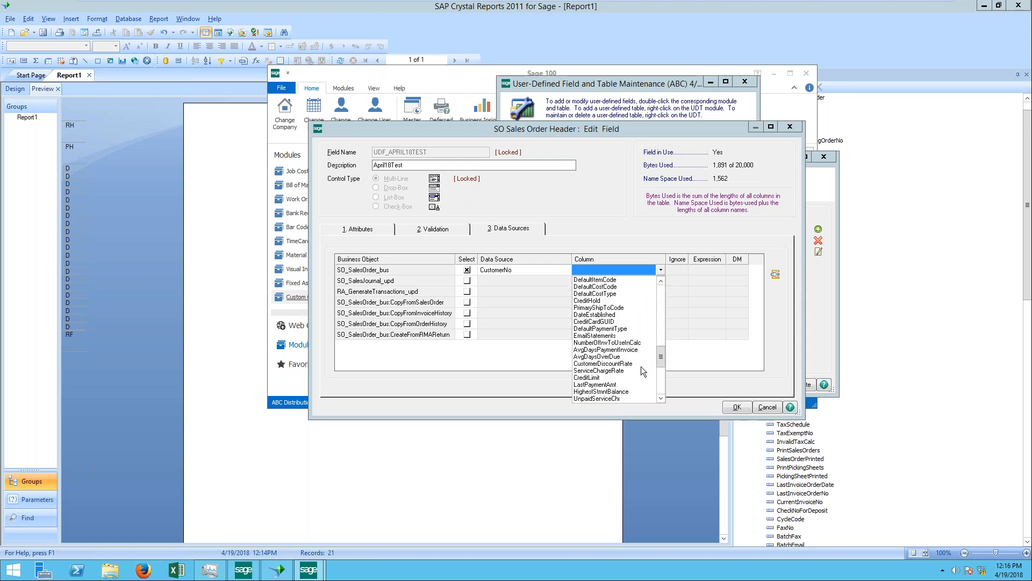
pyautogui.scroll(15, 640, 367)
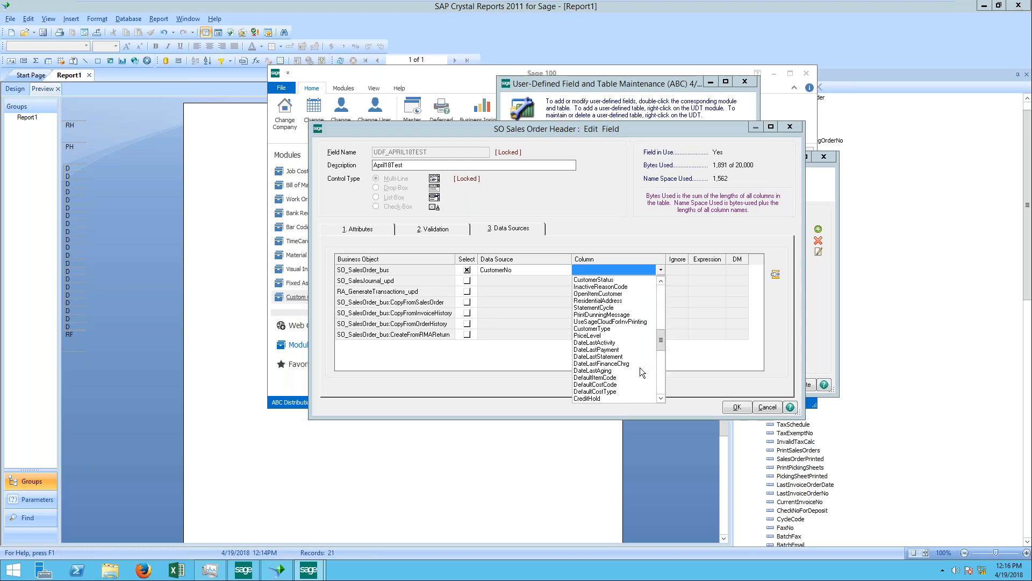
# Step: Set the data source of SO_SalesOrder_bus to ARDivisionNo after looking through the available sources
pyautogui.click(518, 269)
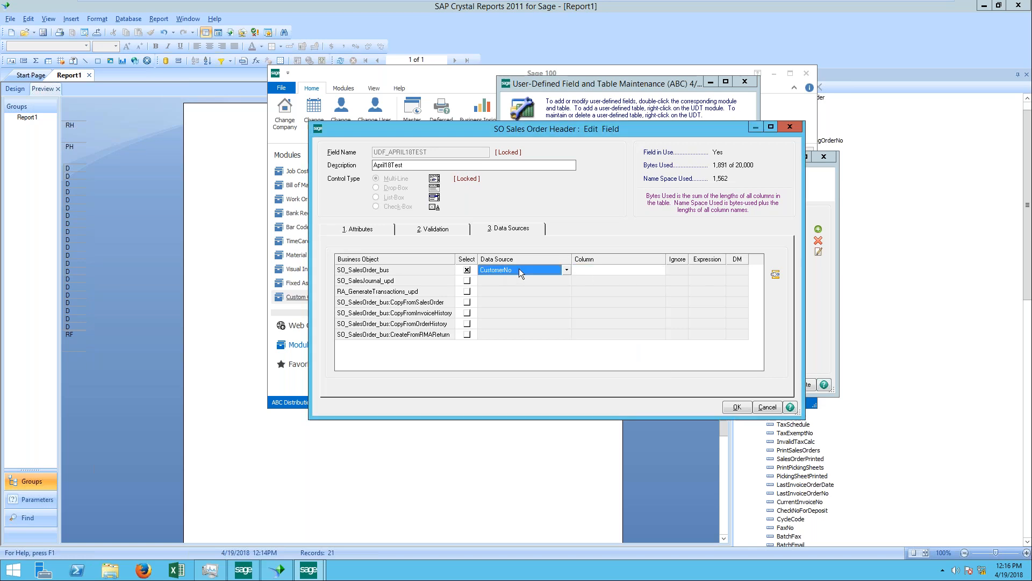
pyautogui.click(566, 270)
pyautogui.scroll(-2, 519, 327)
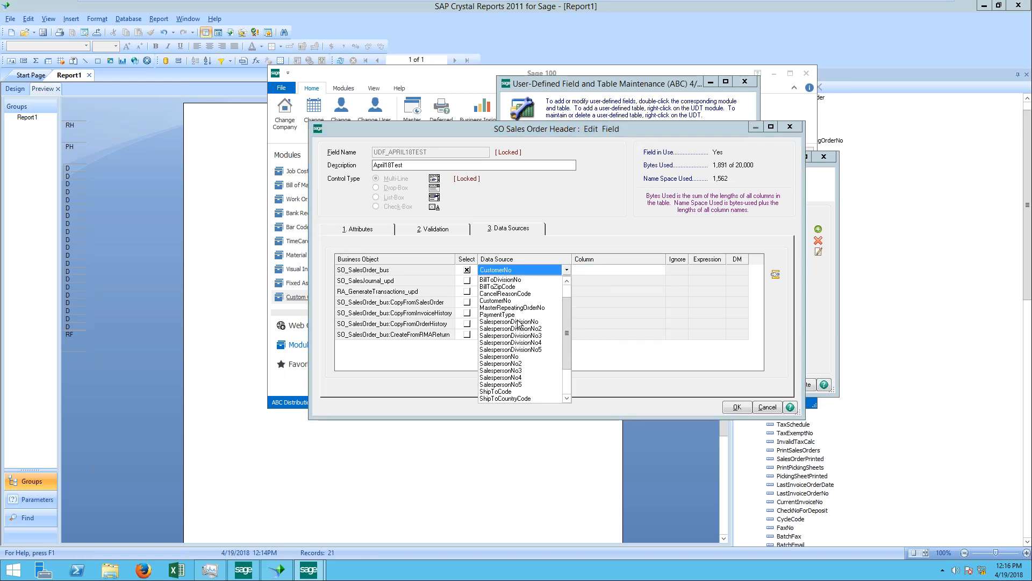
pyautogui.scroll(-1, 517, 340)
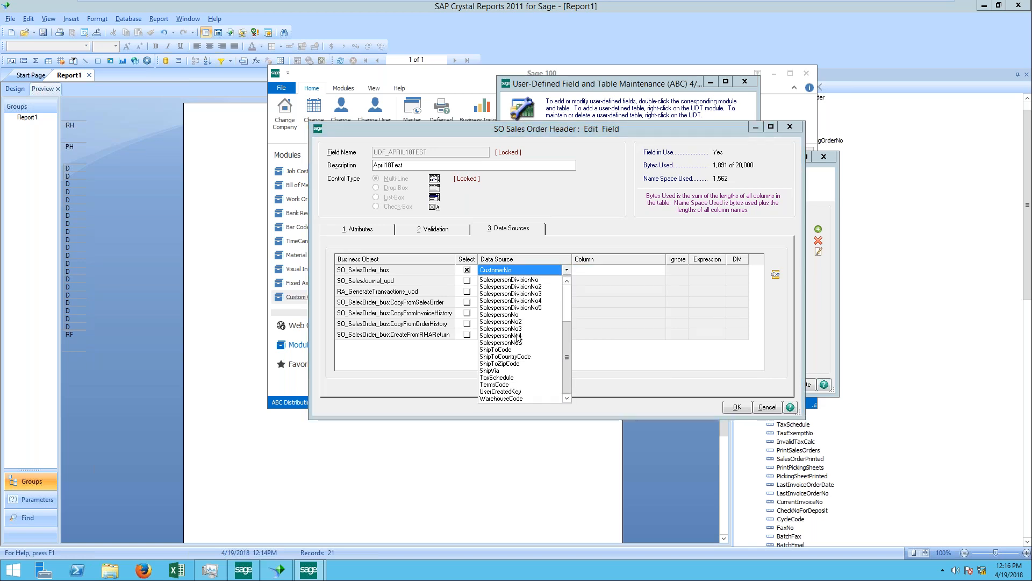
pyautogui.scroll(3, 526, 358)
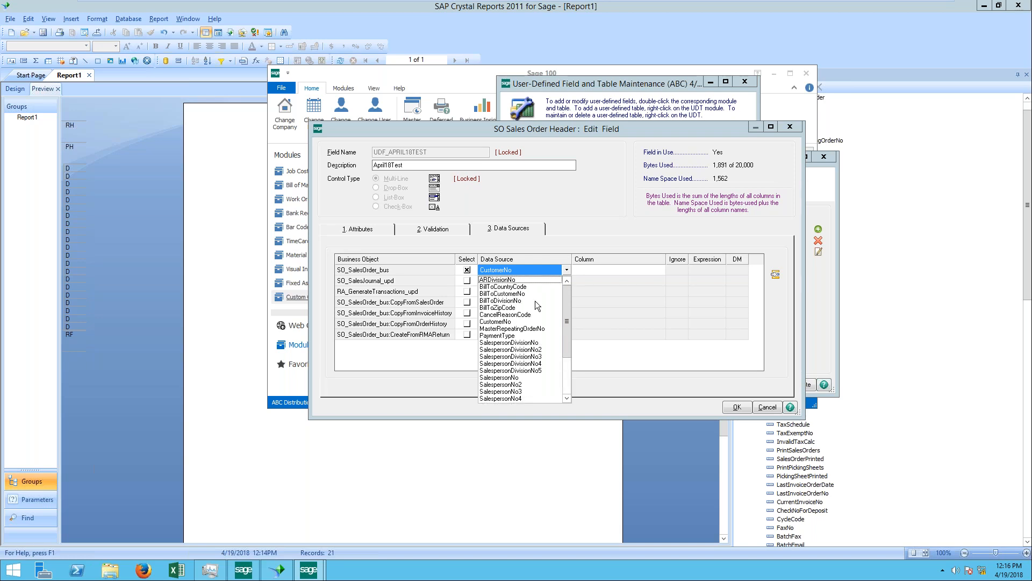
pyautogui.click(516, 280)
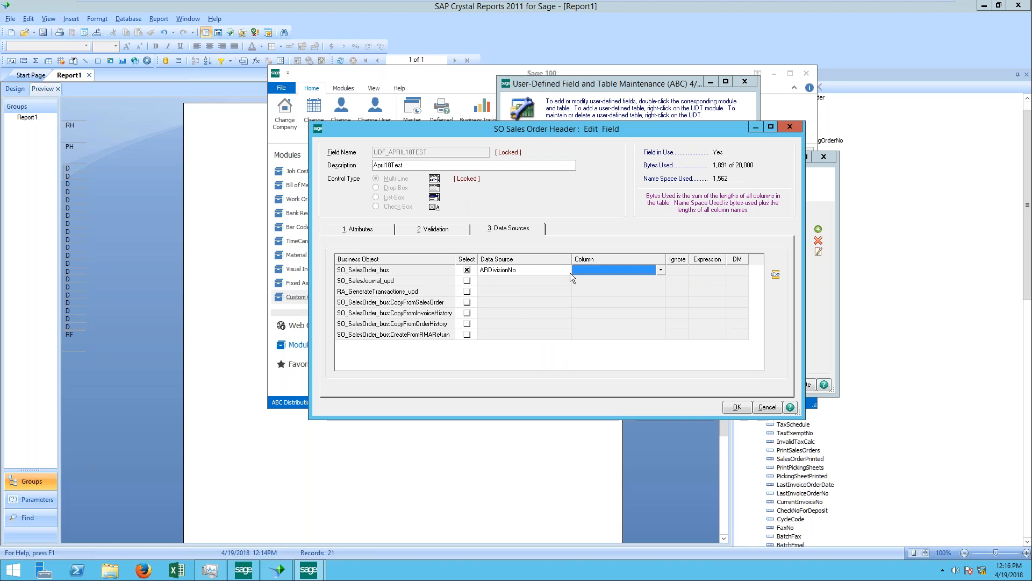
# Step: Examine the columns offered for the ARDivisionNo data source and the list of alternative data sources
pyautogui.click(662, 269)
pyautogui.click(602, 310)
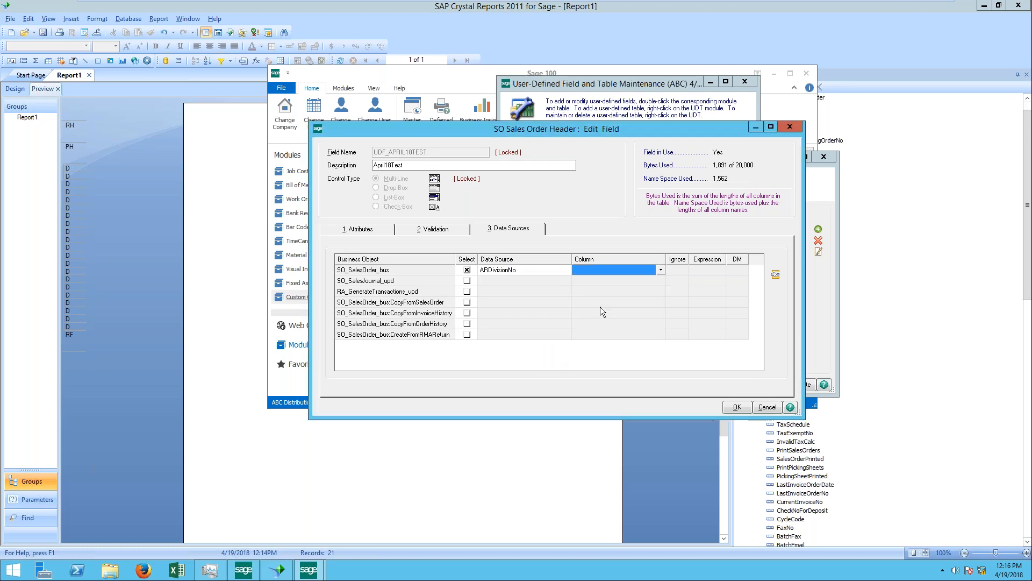
pyautogui.click(660, 269)
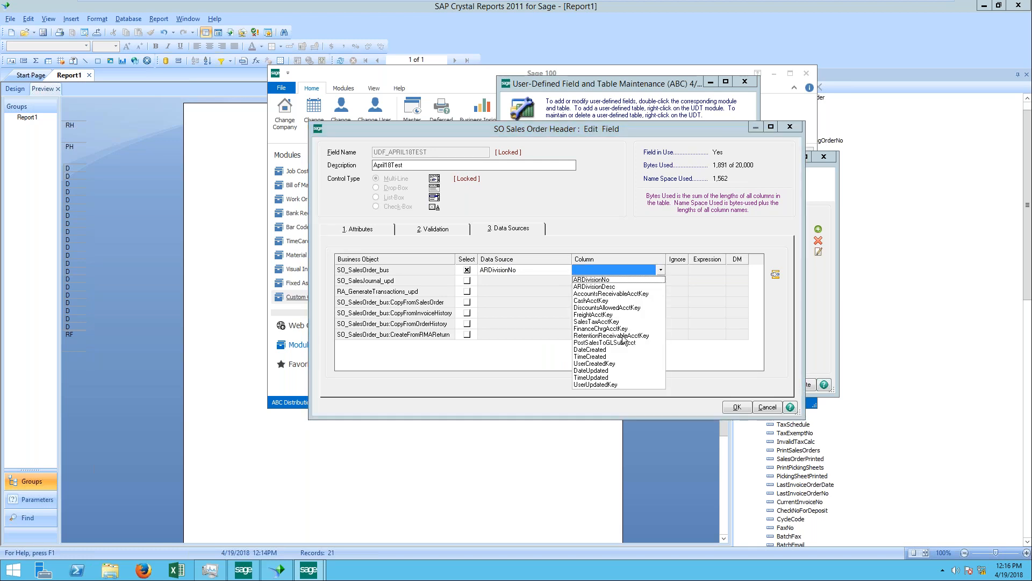
pyautogui.click(541, 267)
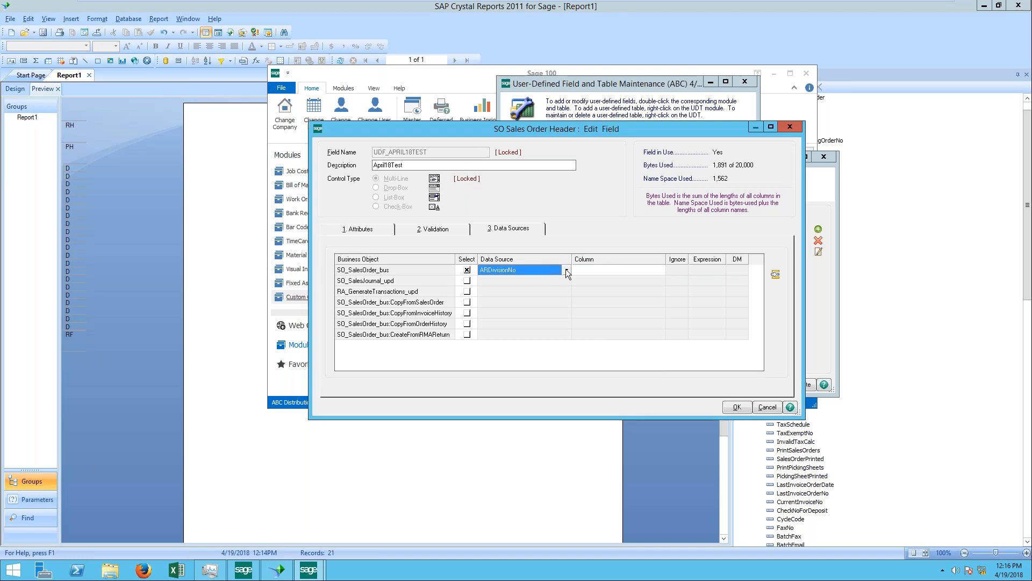
pyautogui.click(567, 270)
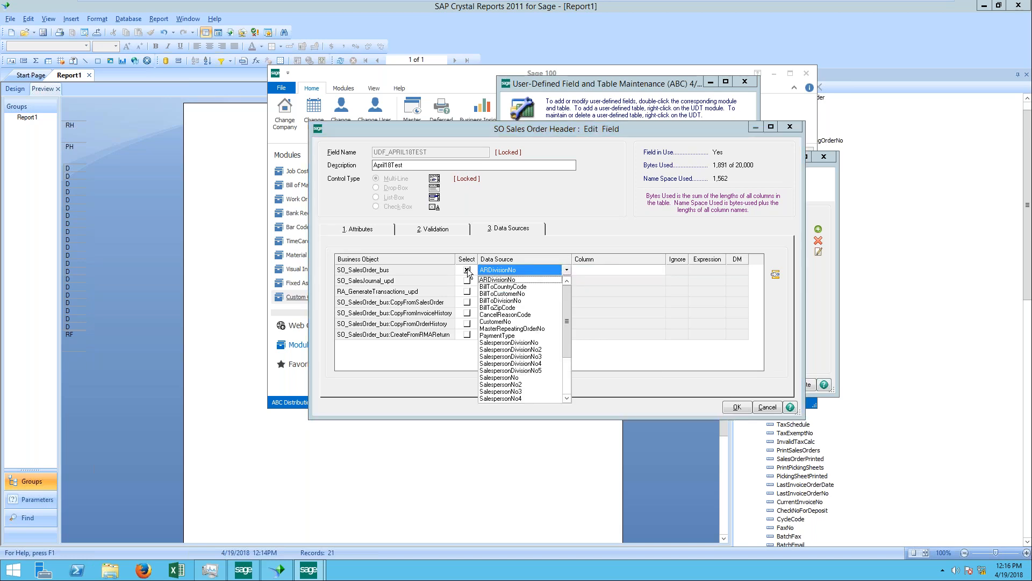
# Step: Deselect SO_SalesOrder_bus, enable SO_SalesJournal_upd with the SO_InvoiceHeader source, and list all of its columns
pyautogui.click(468, 271)
pyautogui.click(467, 281)
pyautogui.click(566, 279)
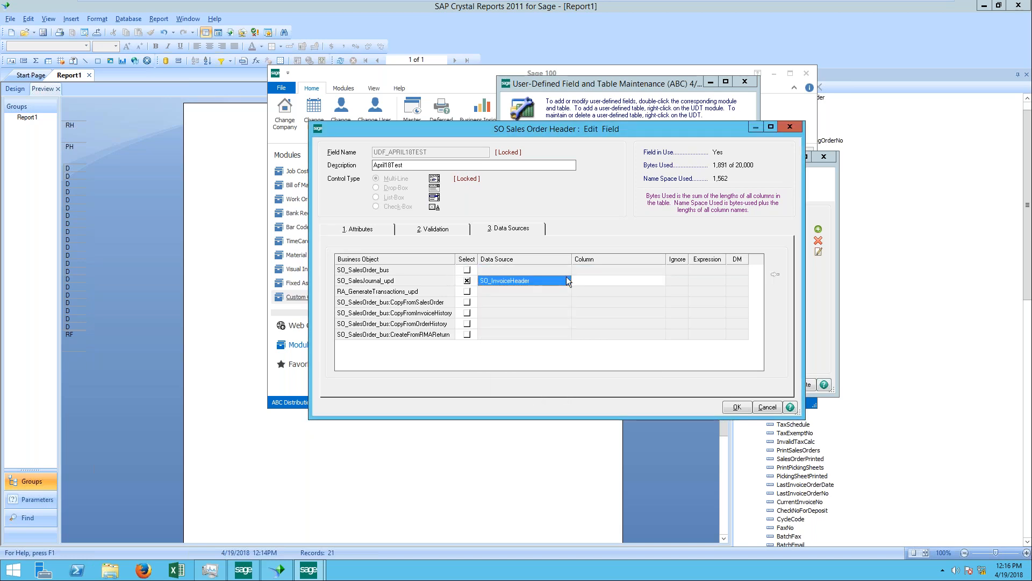
pyautogui.click(659, 281)
pyautogui.click(660, 279)
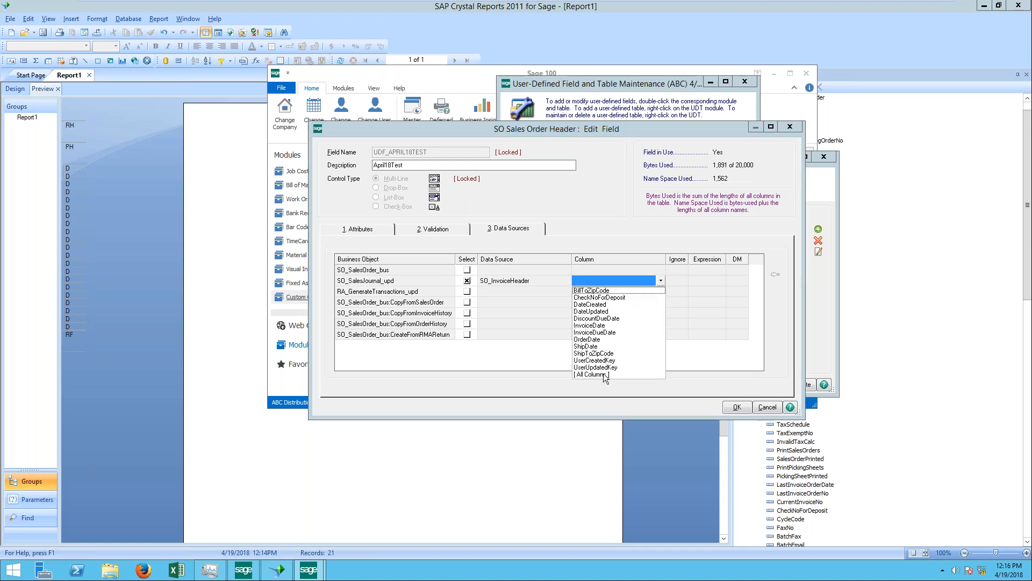
pyautogui.click(603, 375)
pyautogui.click(661, 280)
# Step: Try to assign the UDF_NOTES column to SO_SalesJournal_upd, and deselect that business object
pyautogui.scroll(-10, 628, 346)
pyautogui.scroll(-2, 632, 350)
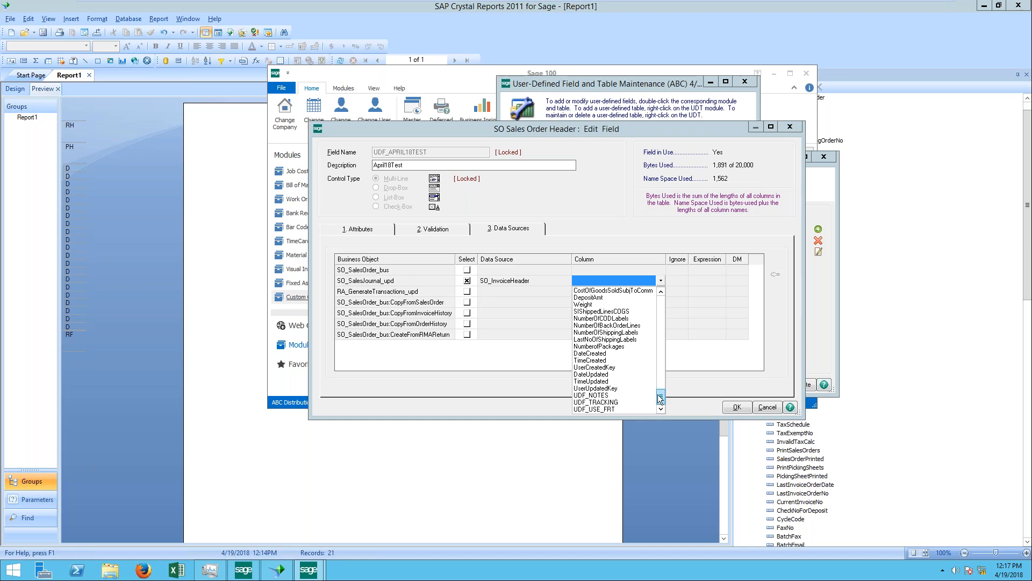
pyautogui.scroll(3, 657, 395)
pyautogui.moveTo(656, 385); pyautogui.dragTo(666, 413)
pyautogui.click(609, 396)
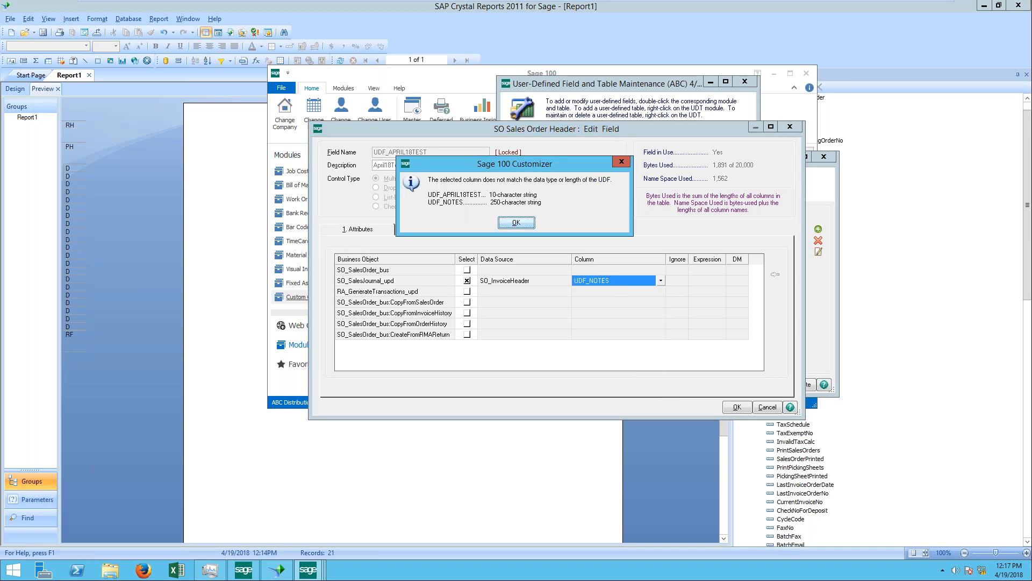
pyautogui.click(621, 159)
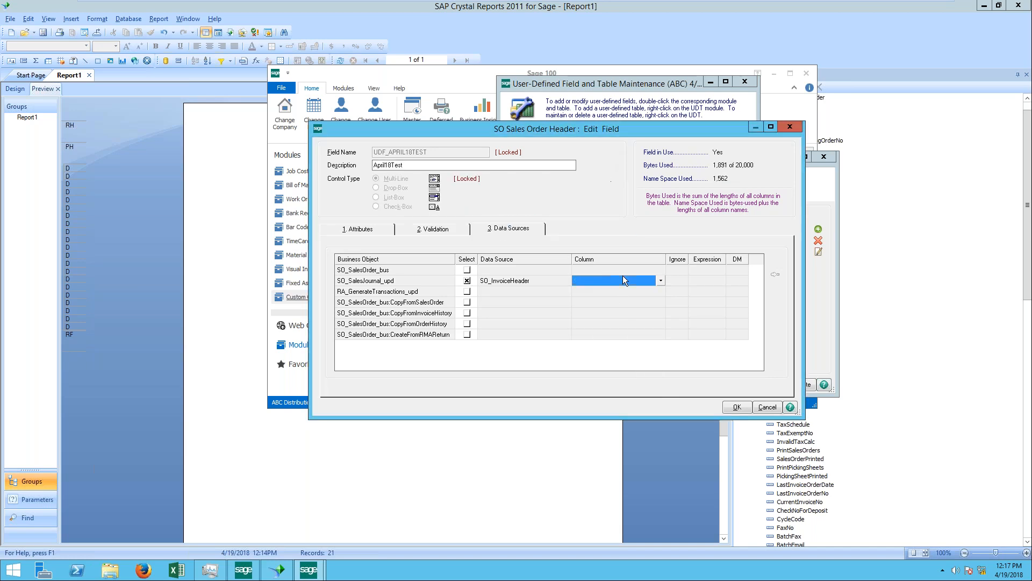
pyautogui.click(467, 280)
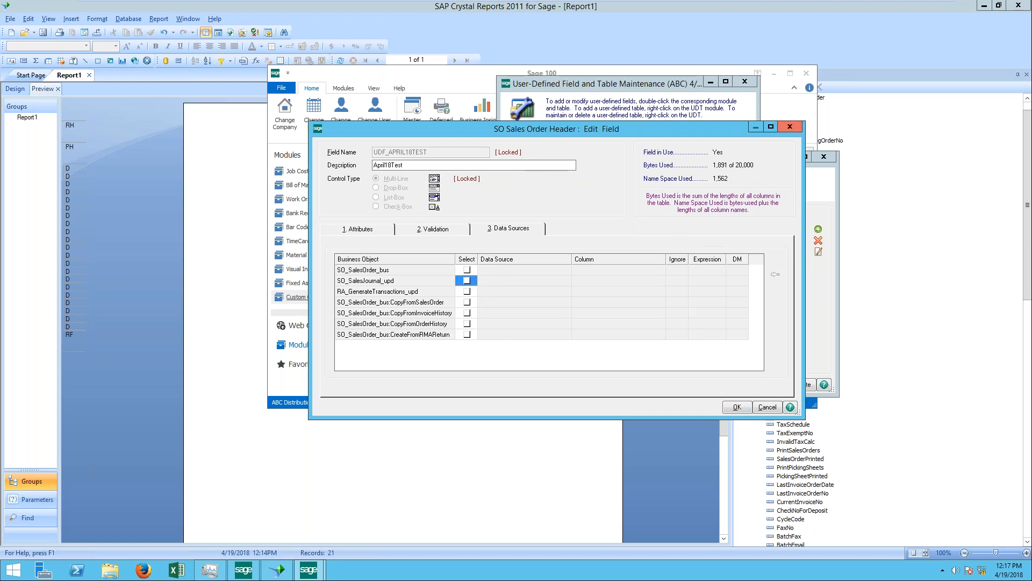
# Step: Cancel the field edit and close the User-Defined Fields and User-Defined Field and Table Maintenance windows
pyautogui.click(769, 407)
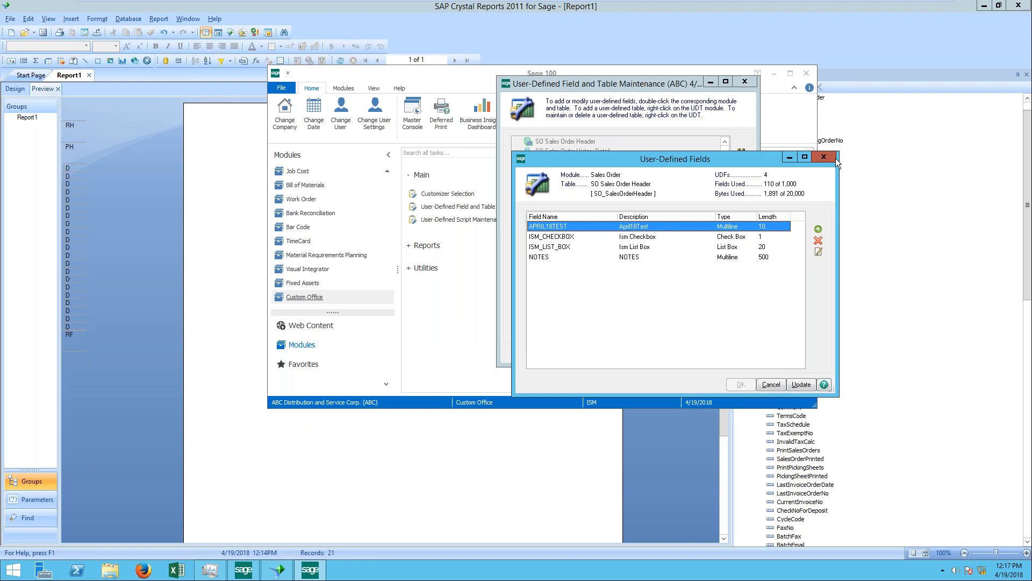
pyautogui.click(835, 158)
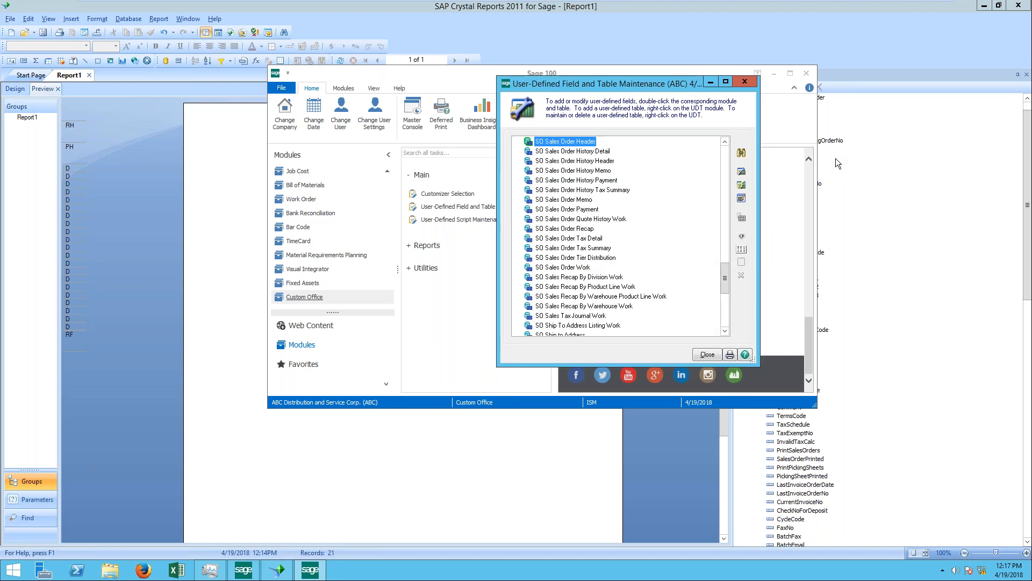
pyautogui.click(745, 83)
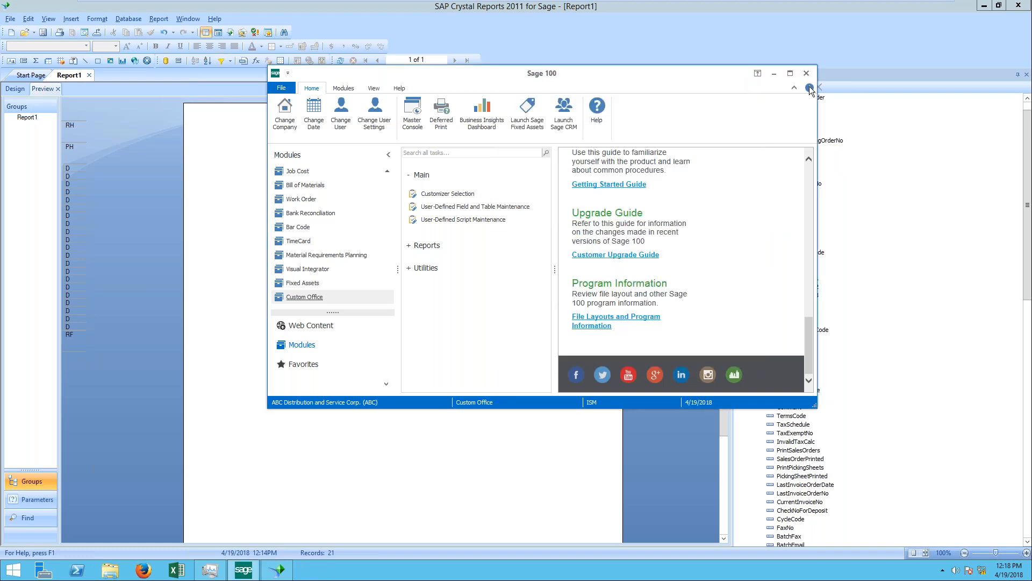
# Step: Switch to Crystal Reports and delete the UDF_APRIL18TEST heading and its field from the report
pyautogui.click(420, 501)
pyautogui.click(322, 161)
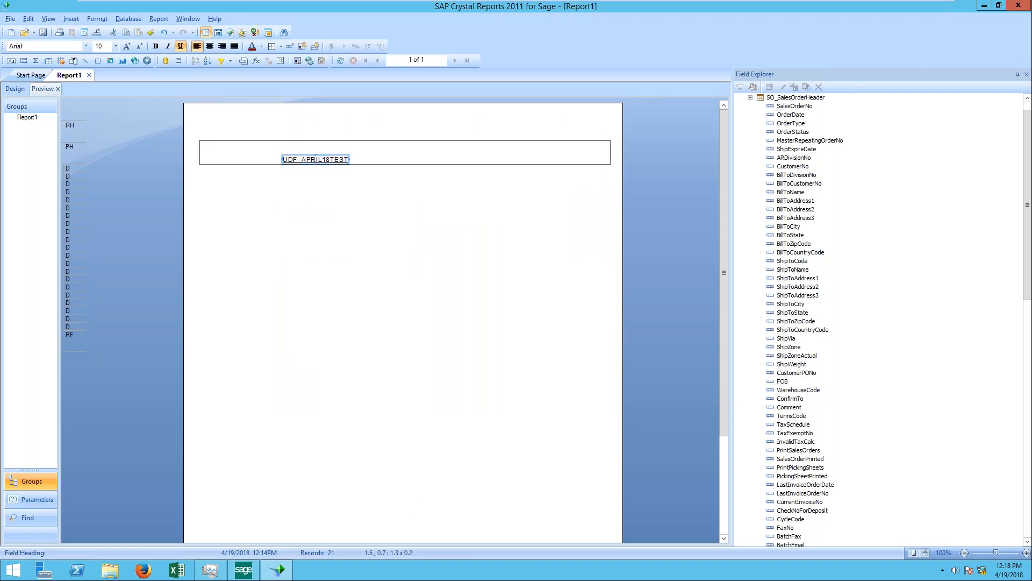
pyautogui.press('Delete')
pyautogui.click(22, 91)
pyautogui.click(237, 161)
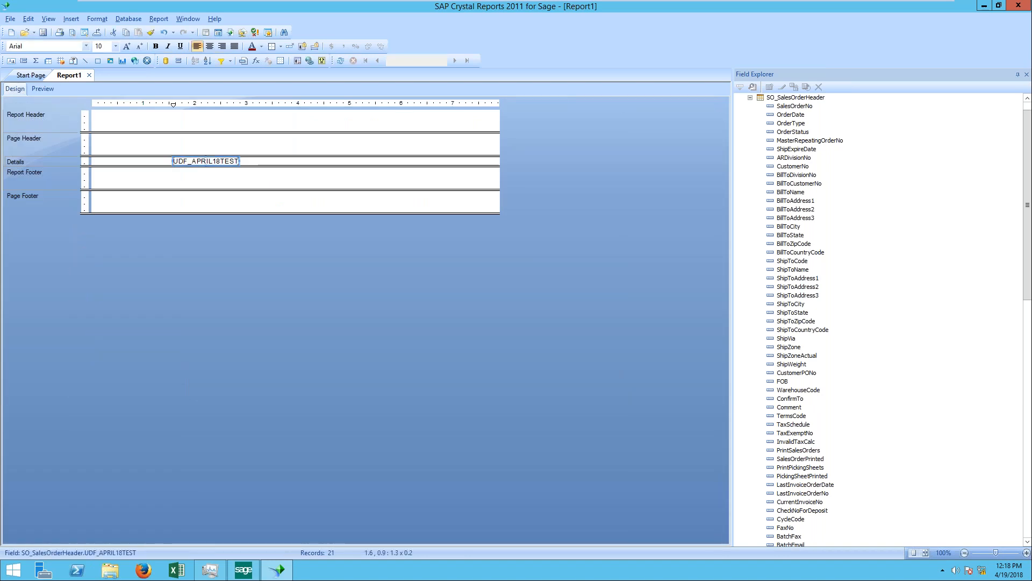
pyautogui.press('Delete')
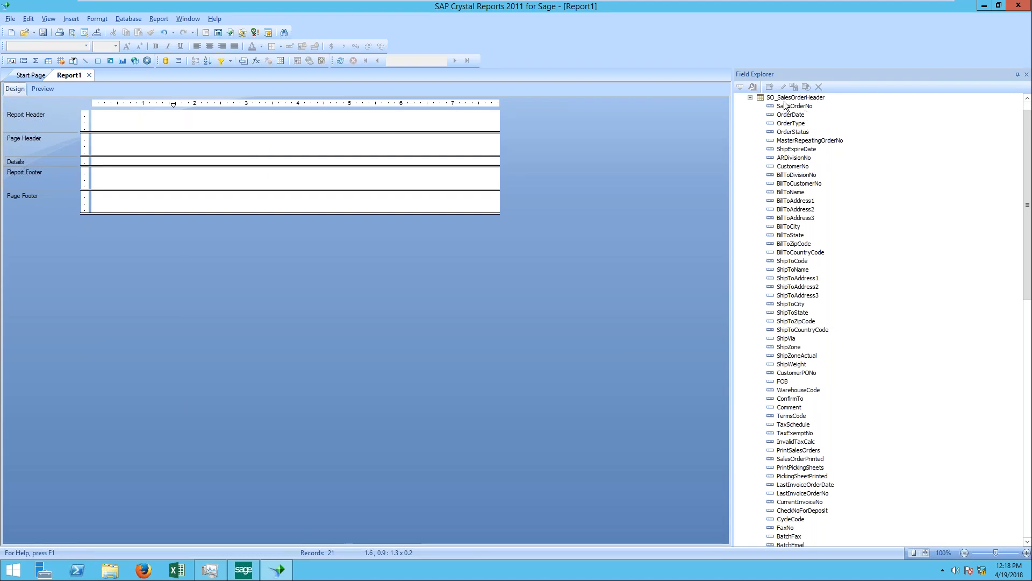
# Step: Place the SalesOrderNo and OrderDate fields of SO_SalesOrderHeader side by side in the Details section
pyautogui.click(750, 98)
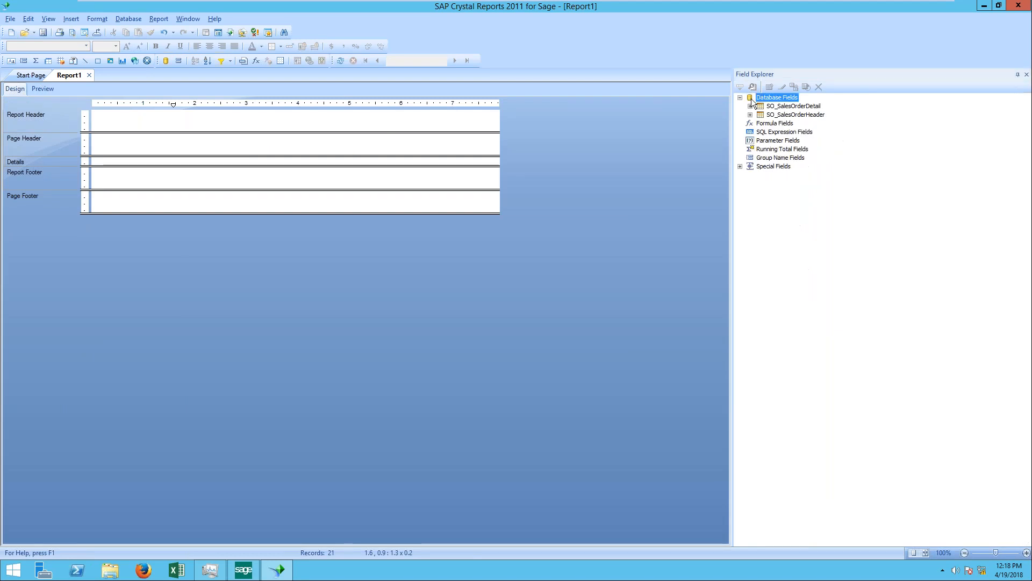
pyautogui.doubleClick(784, 115)
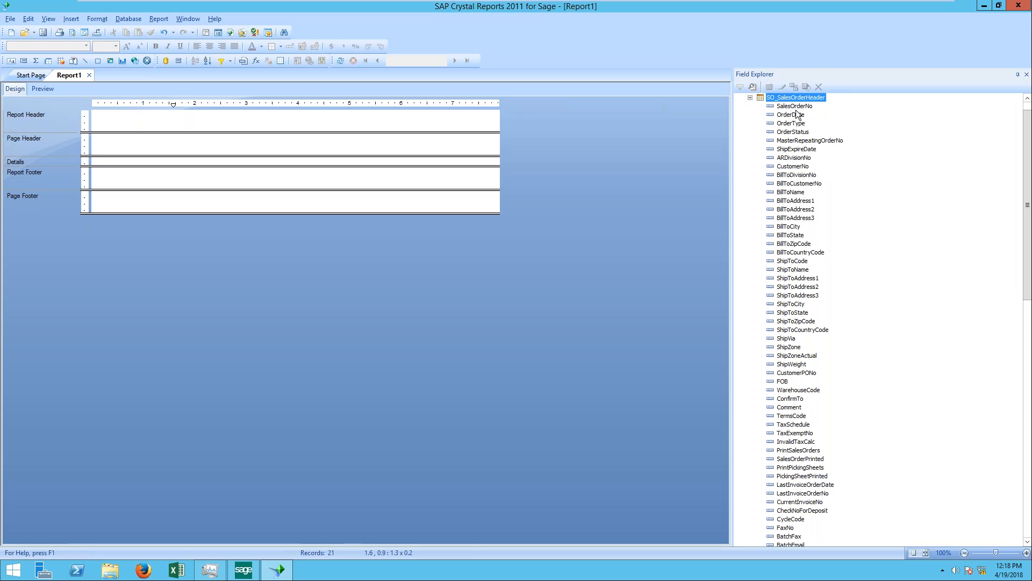
pyautogui.moveTo(795, 107); pyautogui.dragTo(98, 157)
pyautogui.click(790, 115)
pyautogui.moveTo(790, 114); pyautogui.dragTo(150, 157)
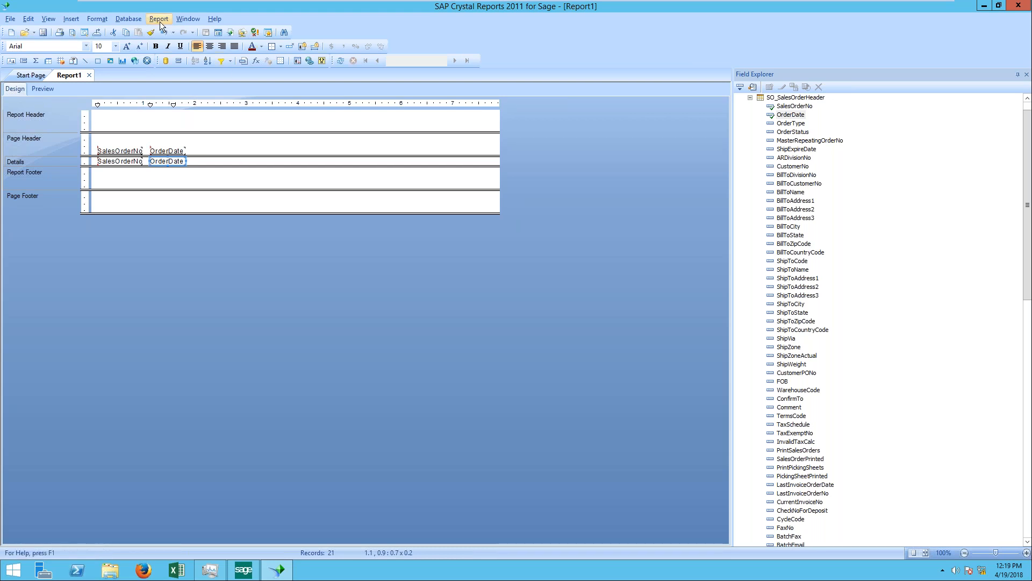
# Step: Draw a box about 7.9 x 0.3 in size across the full width of the Report Header section
pyautogui.click(72, 20)
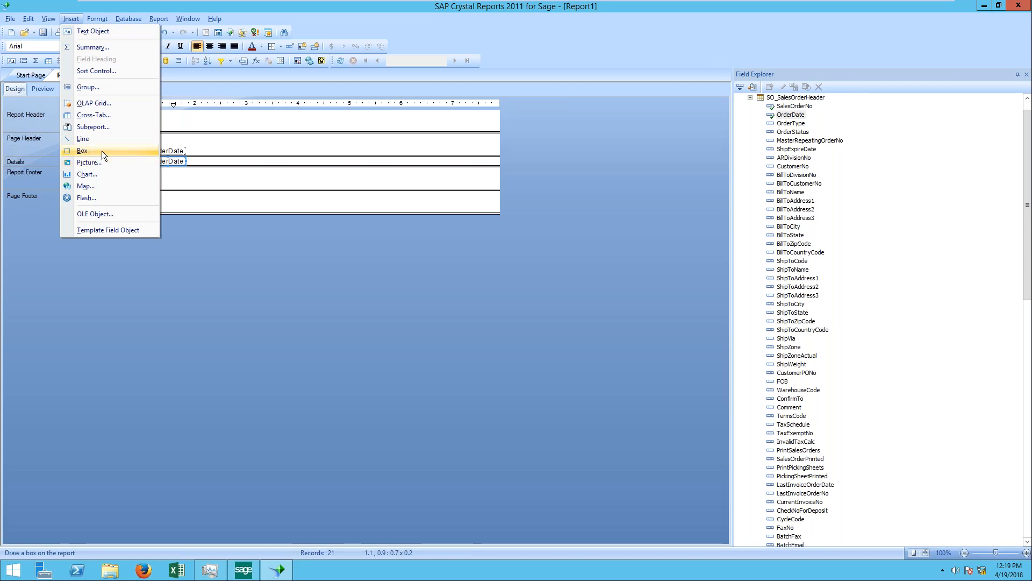
pyautogui.click(172, 144)
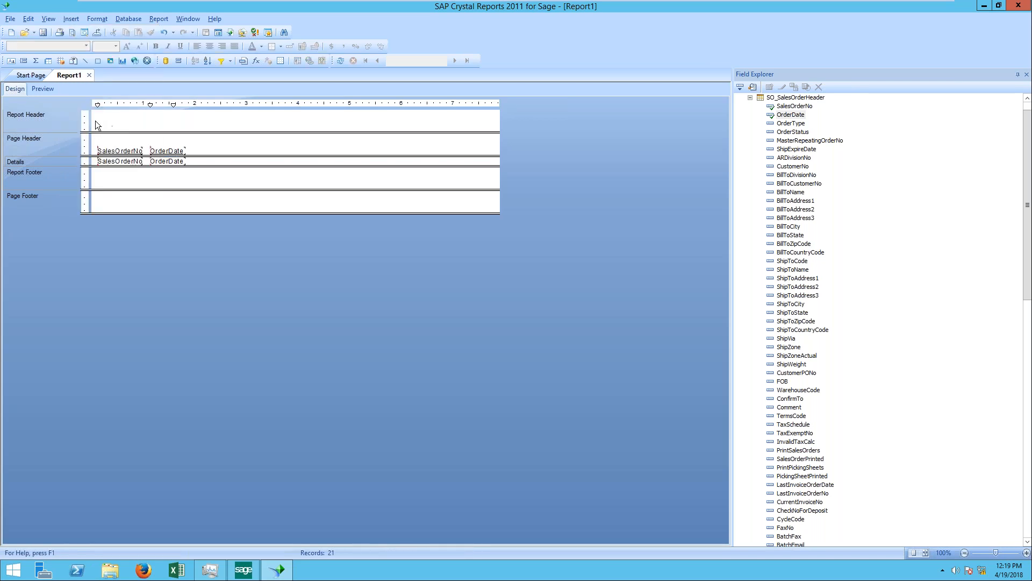
pyautogui.click(75, 19)
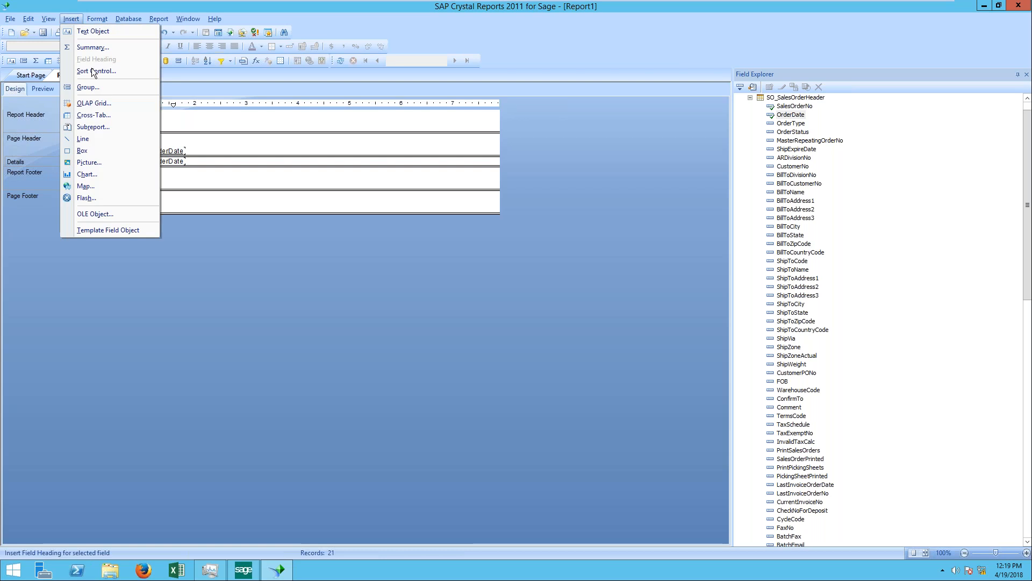
pyautogui.click(96, 150)
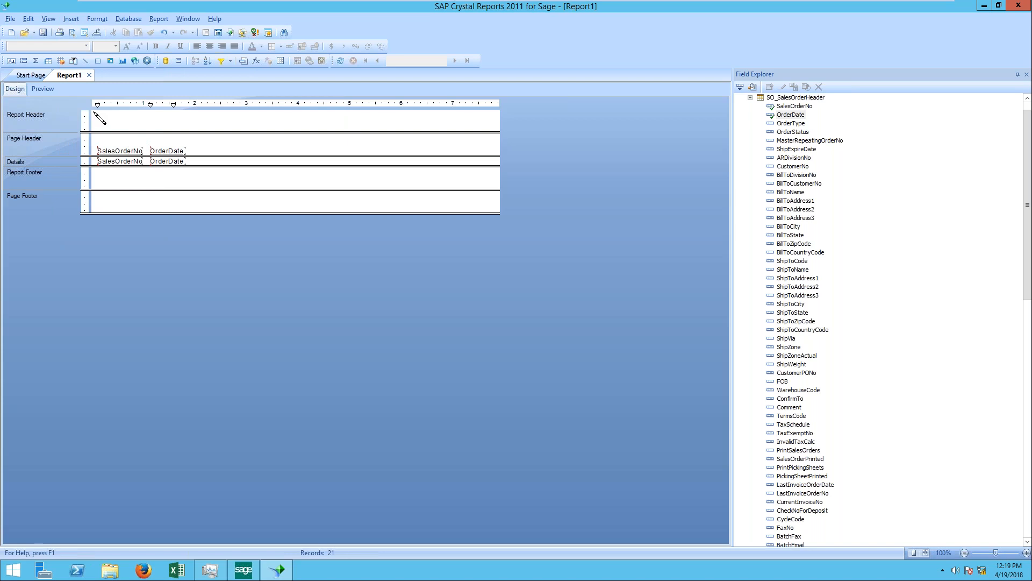
pyautogui.moveTo(93, 121); pyautogui.dragTo(499, 135)
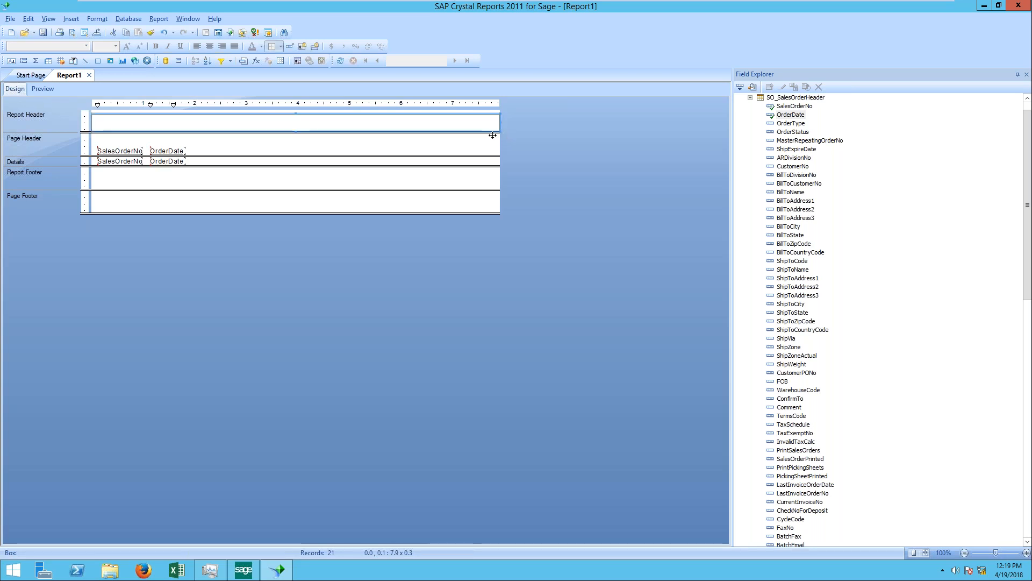
# Step: Move the SalesOrderNo heading into the Report Header box, stretch it to the full box width and center its text
pyautogui.moveTo(131, 154); pyautogui.dragTo(91, 122)
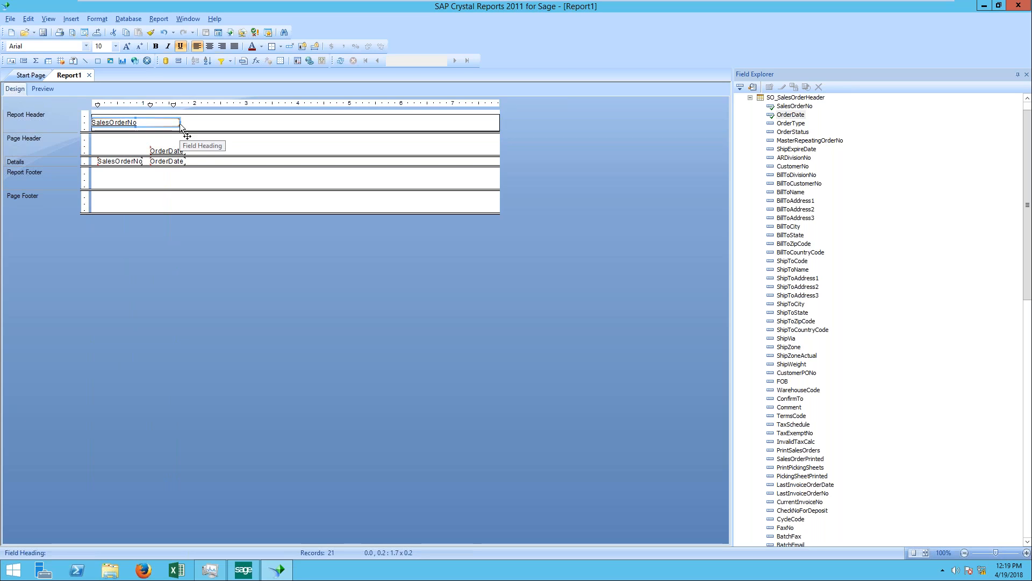
pyautogui.moveTo(181, 126); pyautogui.dragTo(498, 120)
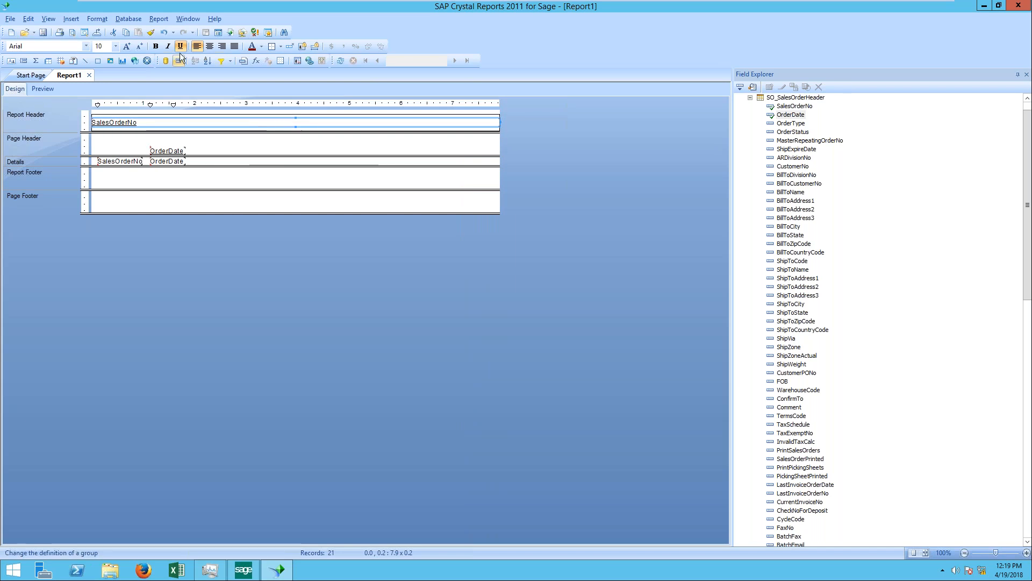
pyautogui.click(210, 47)
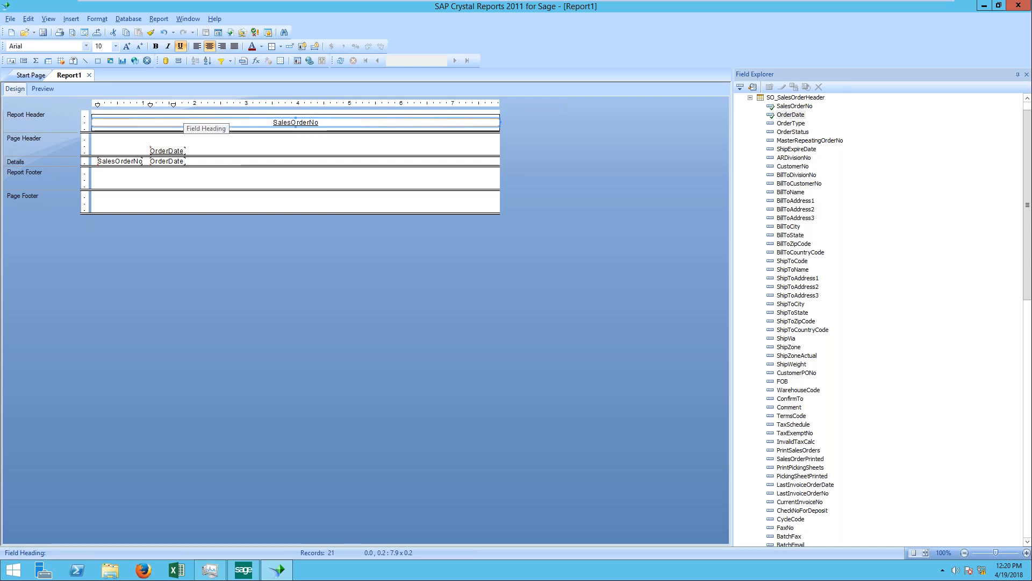
# Step: Narrow the SalesOrderNo heading to about 1.6, return it to the Page Header, and delete both fields with their headings
pyautogui.click(100, 122)
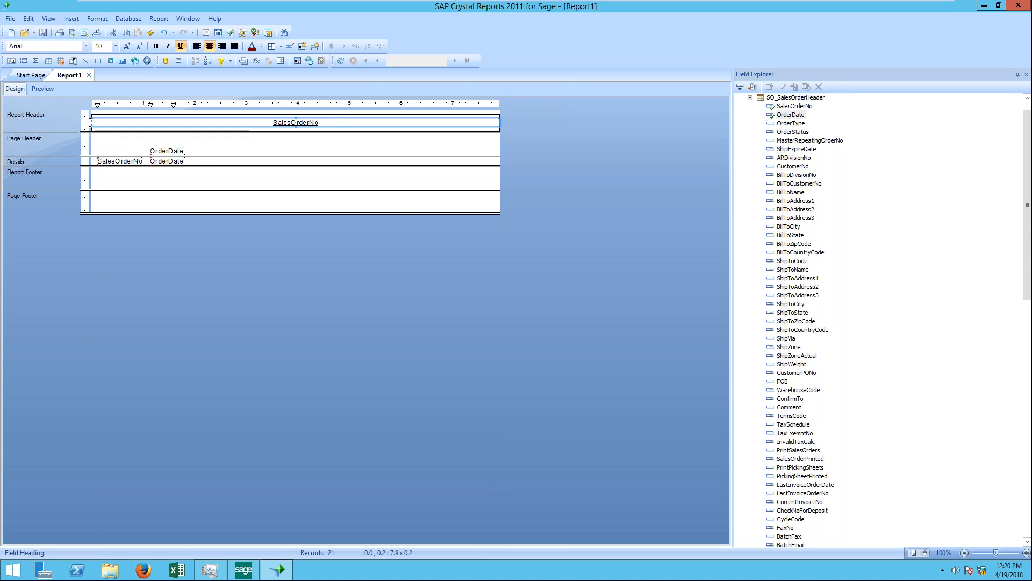
pyautogui.moveTo(501, 124); pyautogui.dragTo(320, 127)
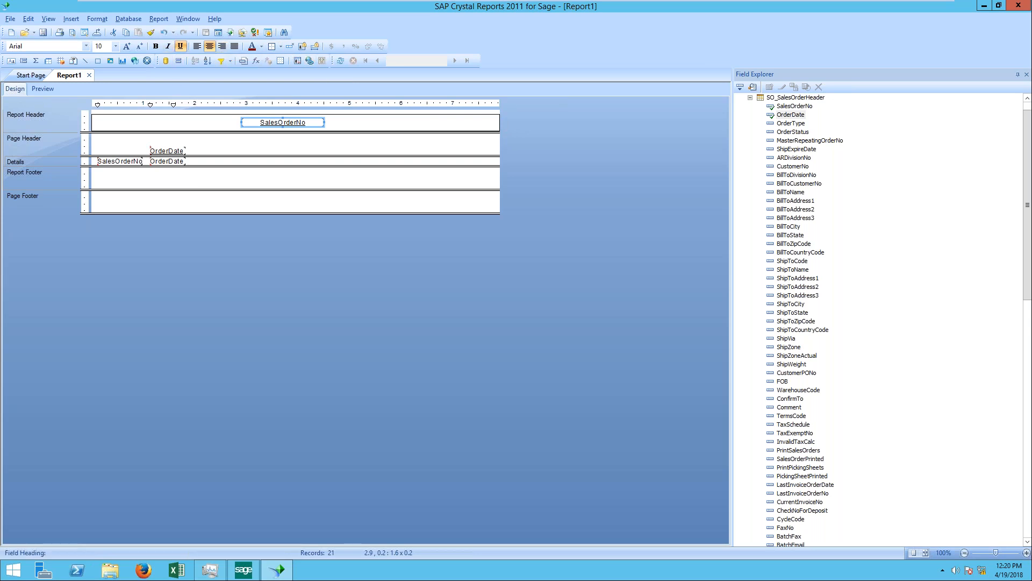
pyautogui.moveTo(277, 122); pyautogui.dragTo(129, 156)
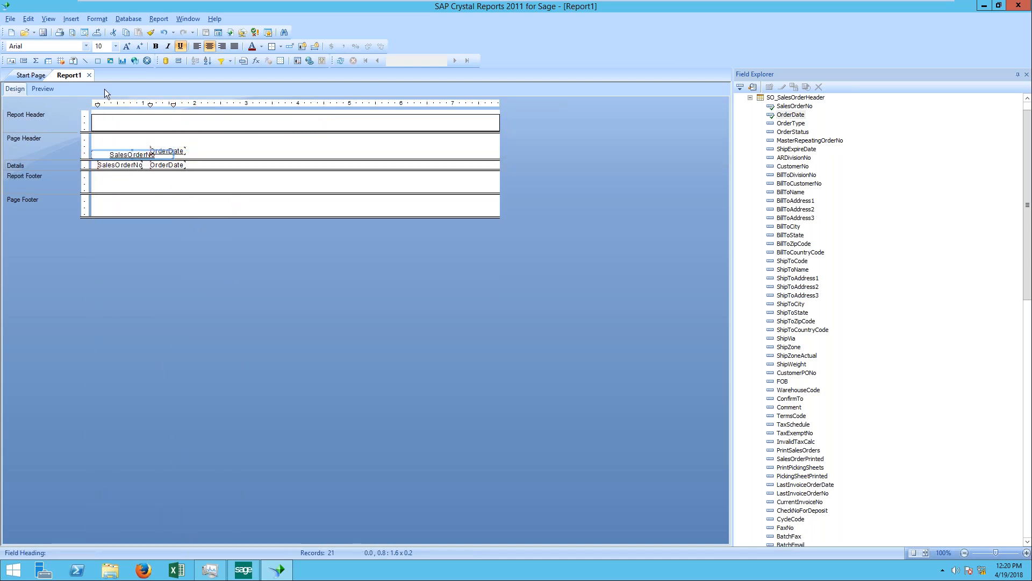
pyautogui.moveTo(116, 136); pyautogui.dragTo(202, 175)
pyautogui.press('Delete')
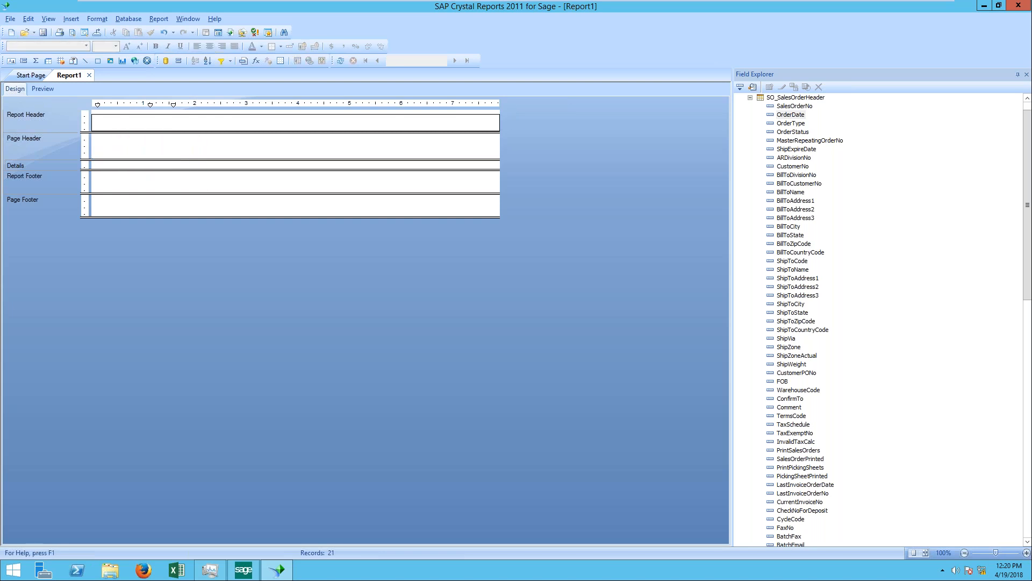
# Step: Insert SalesOrderNo and OrderDate from SO_SalesOrderHeader into the empty Details section and refresh the report data
pyautogui.click(795, 113)
pyautogui.moveTo(796, 107); pyautogui.dragTo(102, 163)
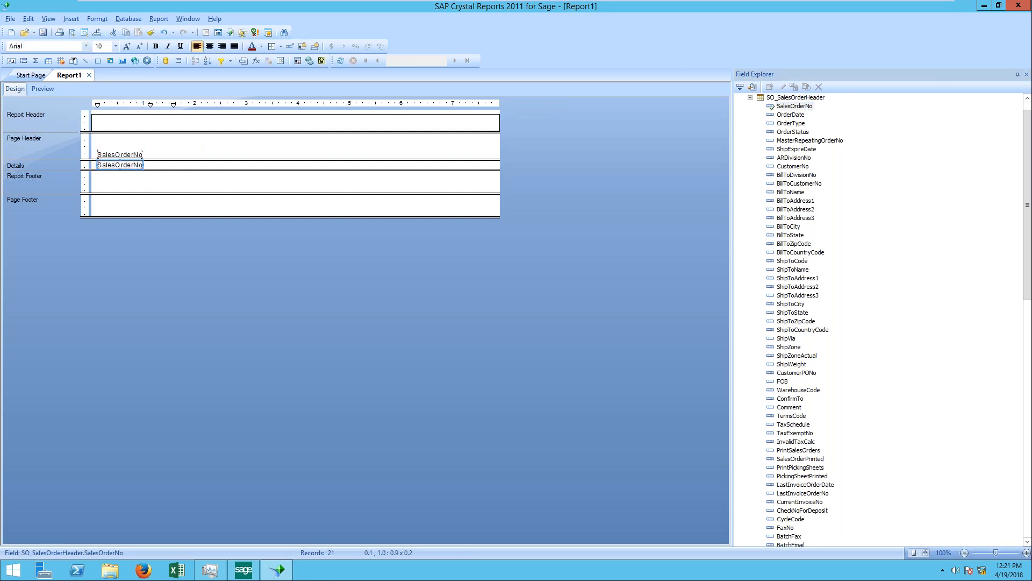
pyautogui.moveTo(796, 117); pyautogui.dragTo(150, 163)
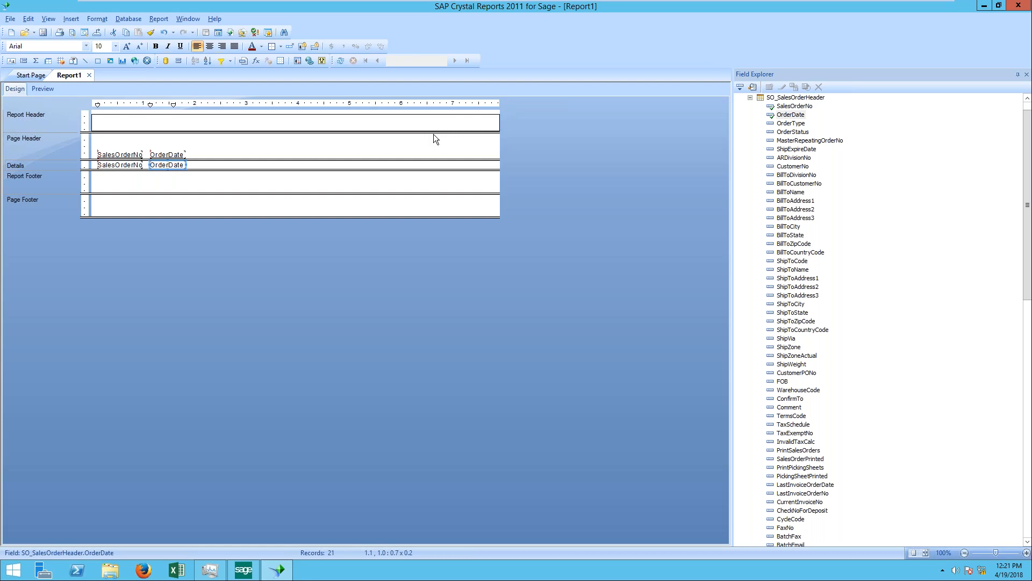
pyautogui.click(341, 60)
pyautogui.click(497, 312)
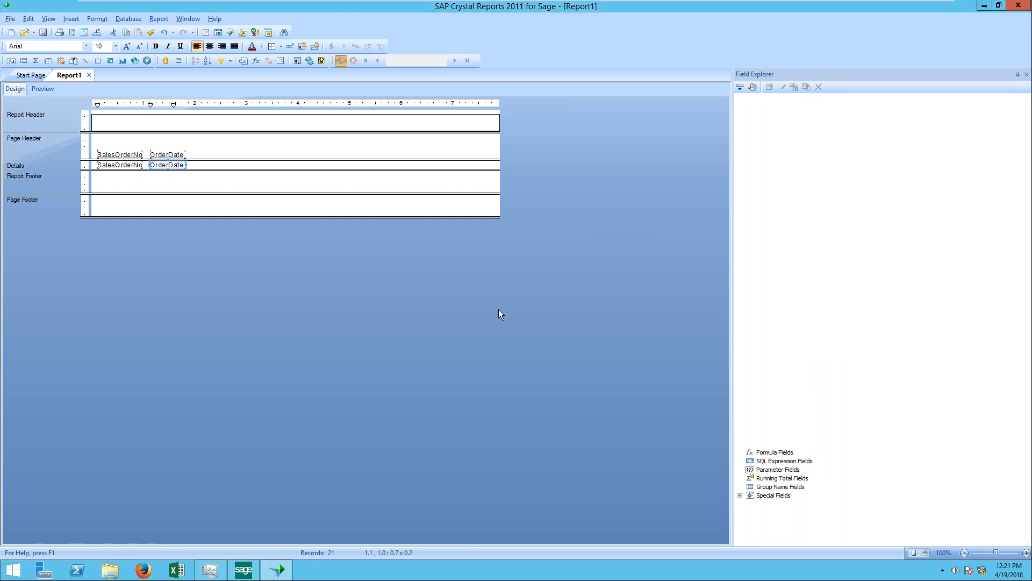
# Step: Set the report export to Microsoft Excel (97-2003) format with a disk file as the destination
pyautogui.click(96, 33)
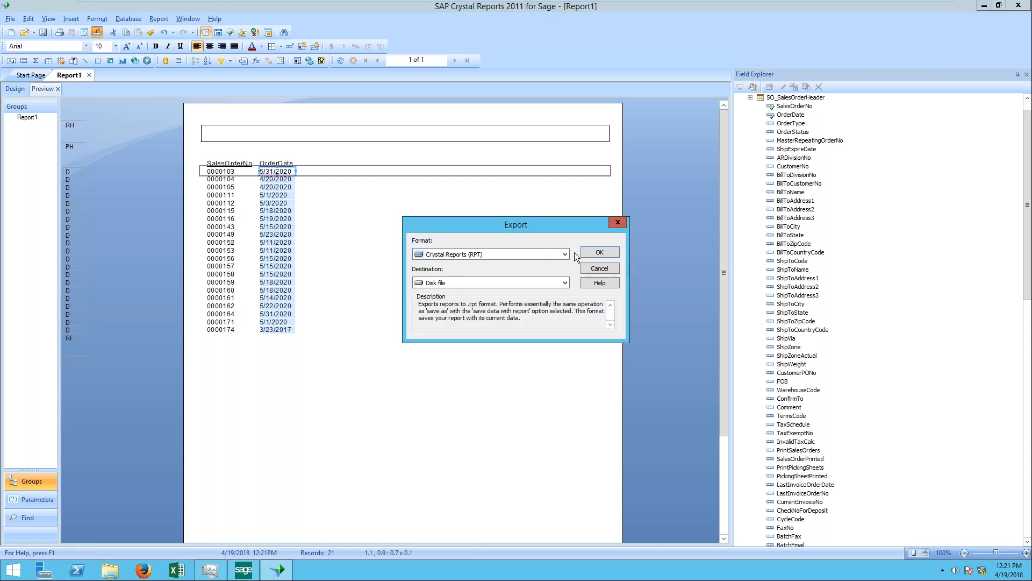
pyautogui.click(564, 254)
pyautogui.scroll(-2, 484, 317)
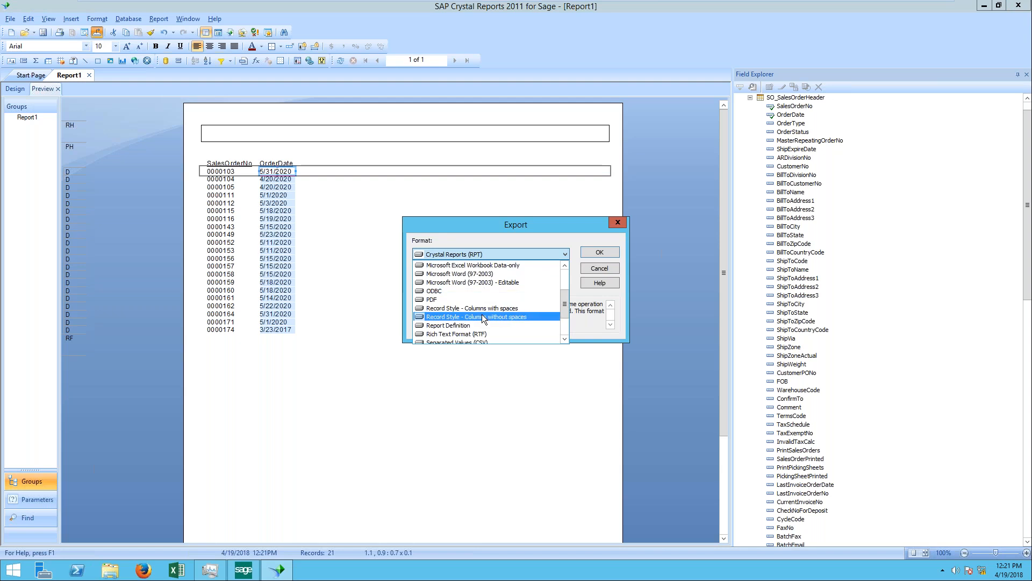
pyautogui.scroll(1, 483, 319)
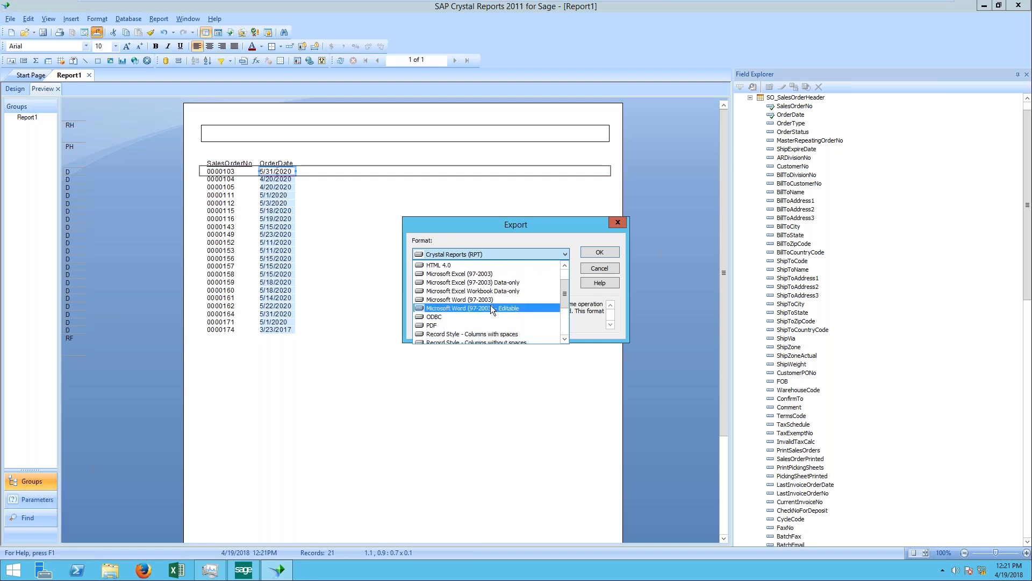
pyautogui.click(479, 273)
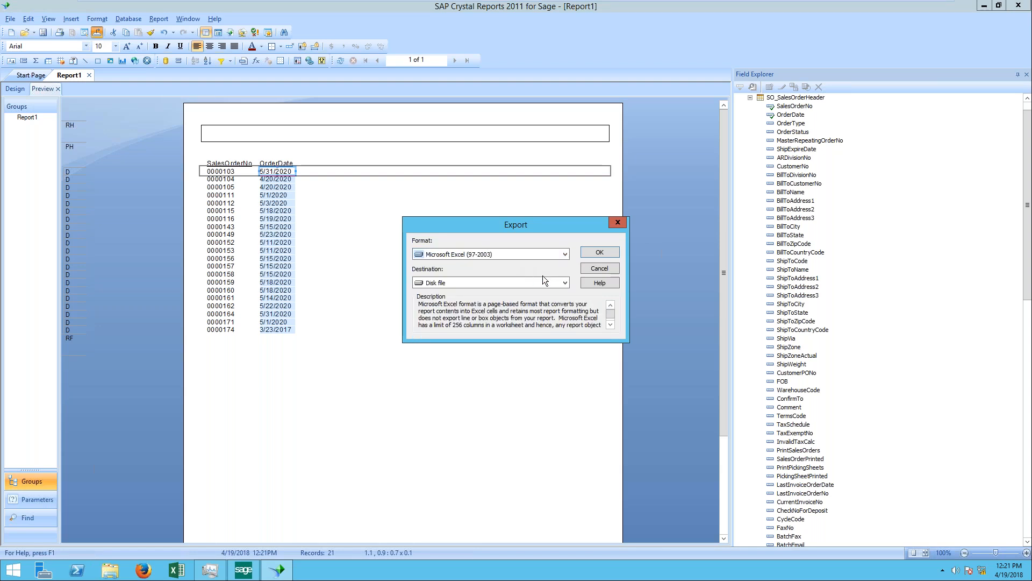
pyautogui.click(565, 283)
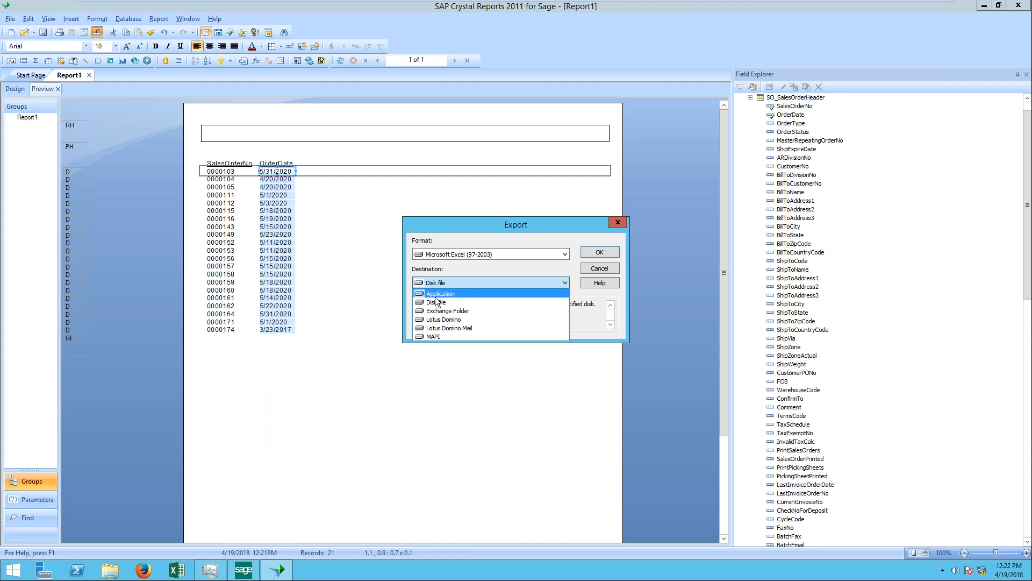
pyautogui.click(434, 302)
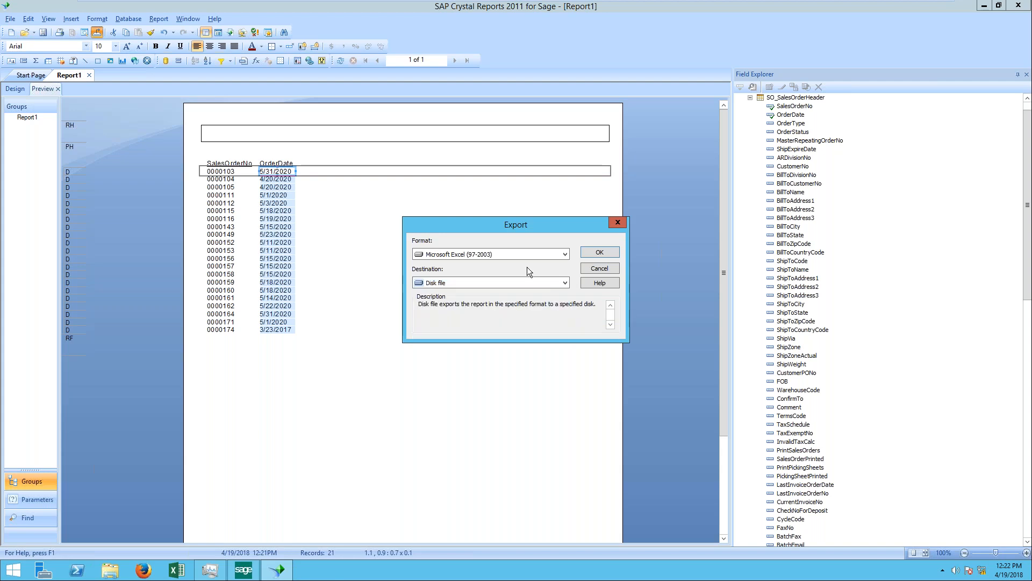
pyautogui.click(616, 251)
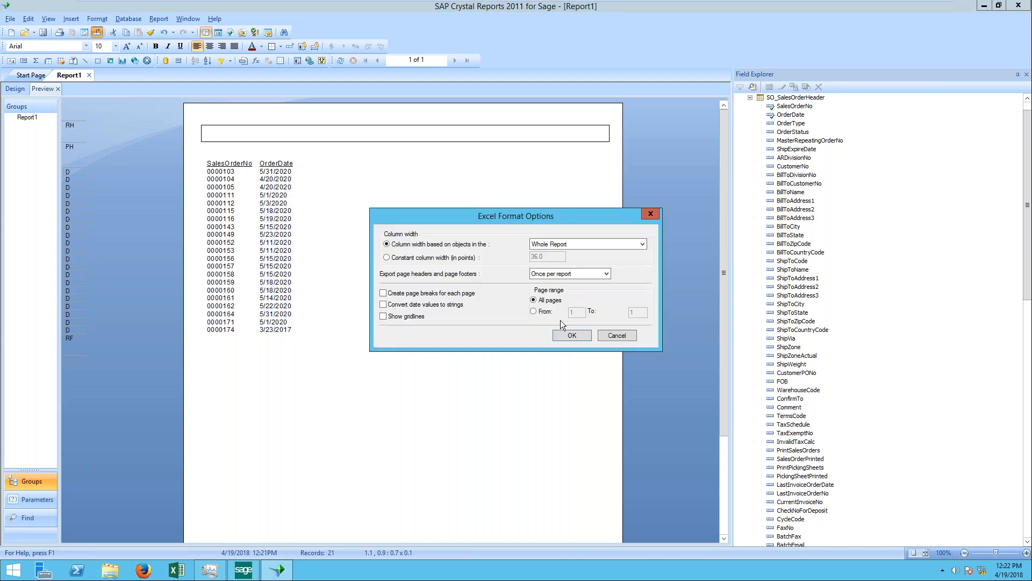
# Step: Accept the default Excel format options and save the export to the Desktop as export.xls
pyautogui.click(570, 335)
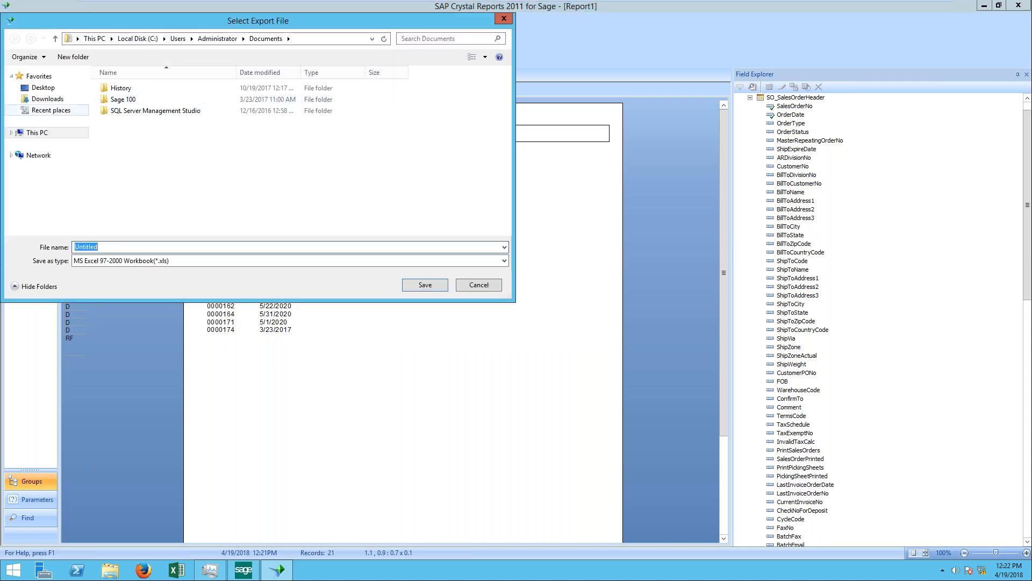
pyautogui.click(44, 87)
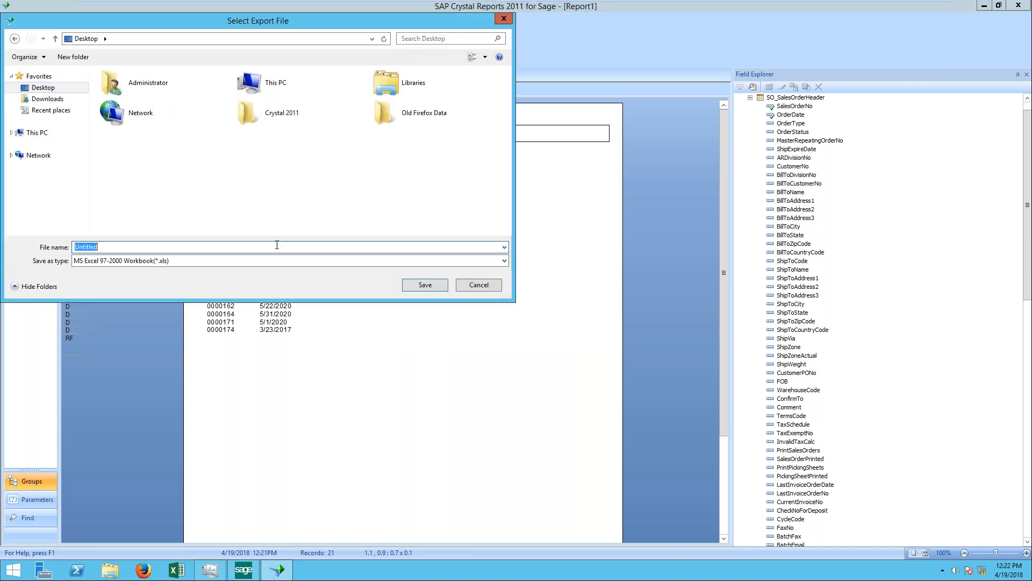
pyautogui.write('export ')
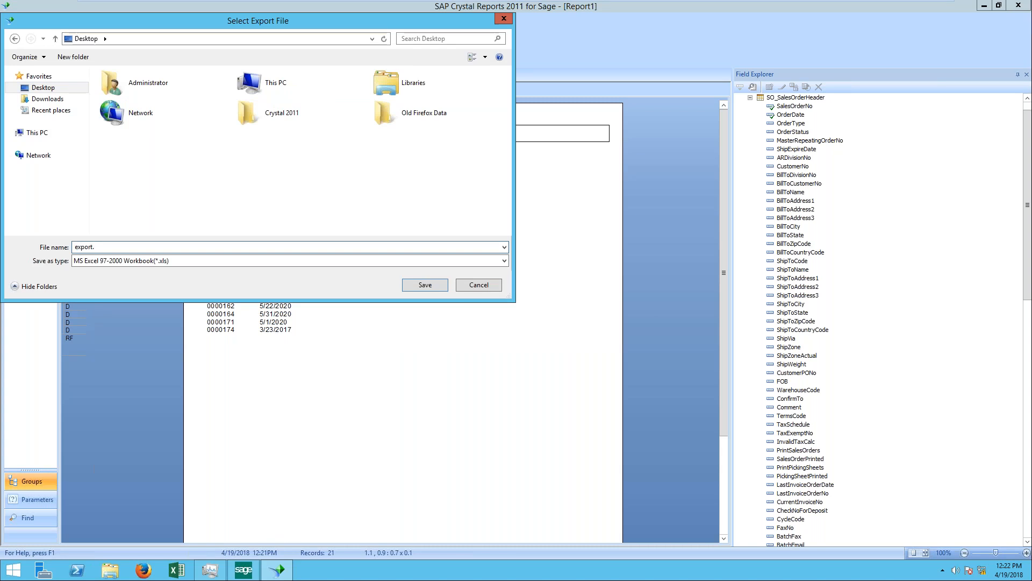
pyautogui.write('xls')
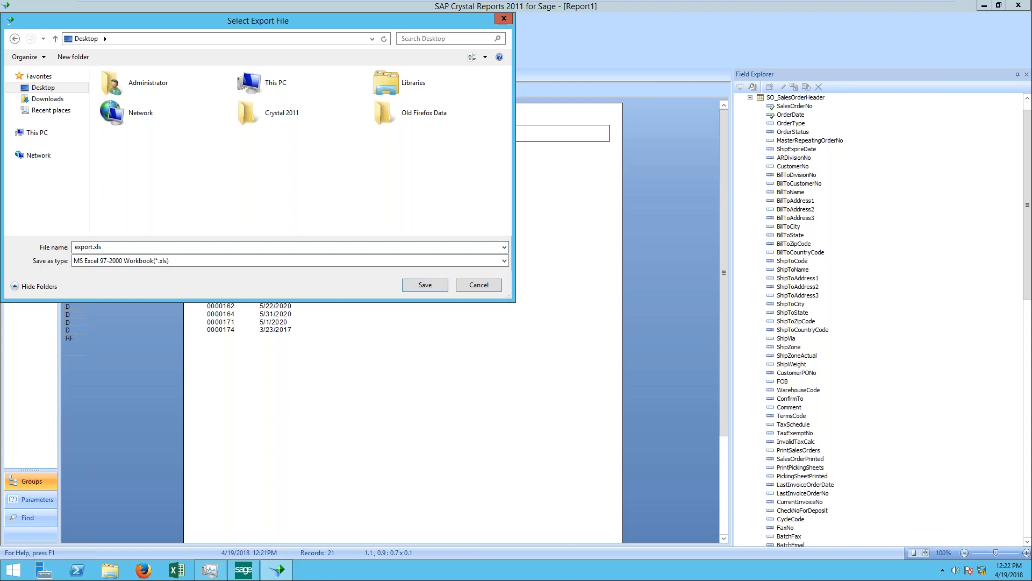
pyautogui.press('Return')
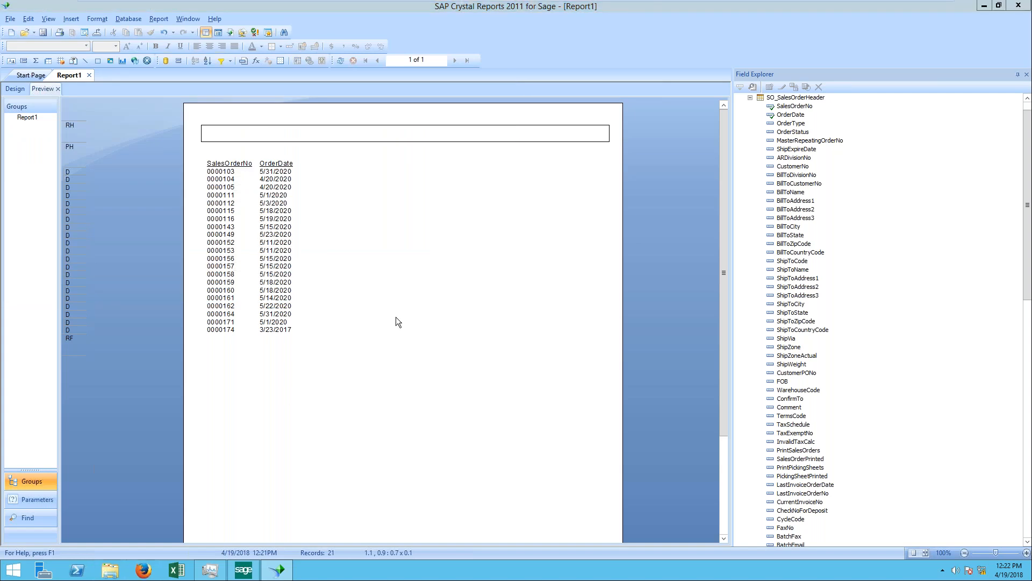
# Step: Open the export workbook from the Desktop in Excel to check it, dismiss the license dialogs, and close the Desktop folder window
pyautogui.press('super+e')
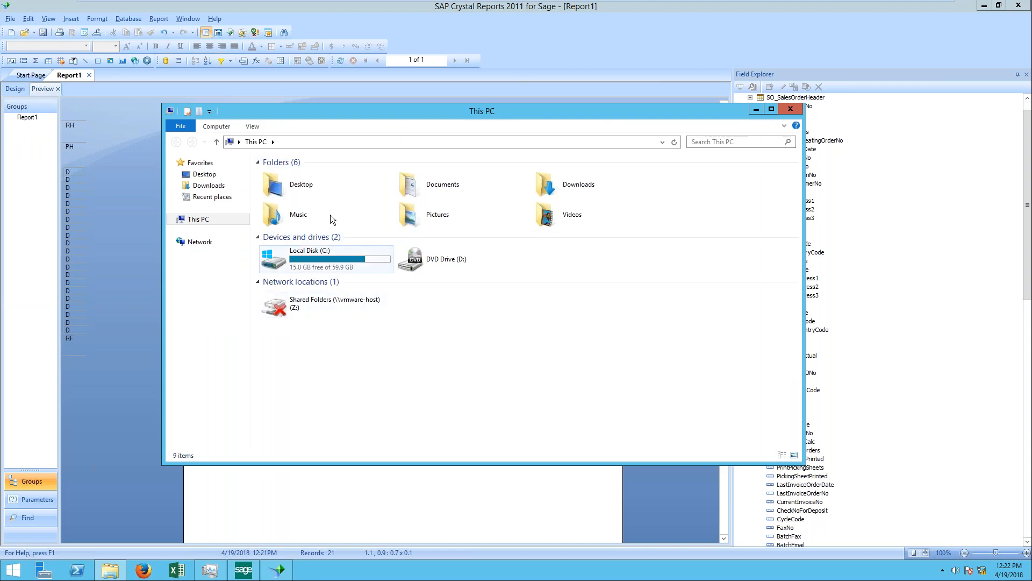
pyautogui.click(204, 174)
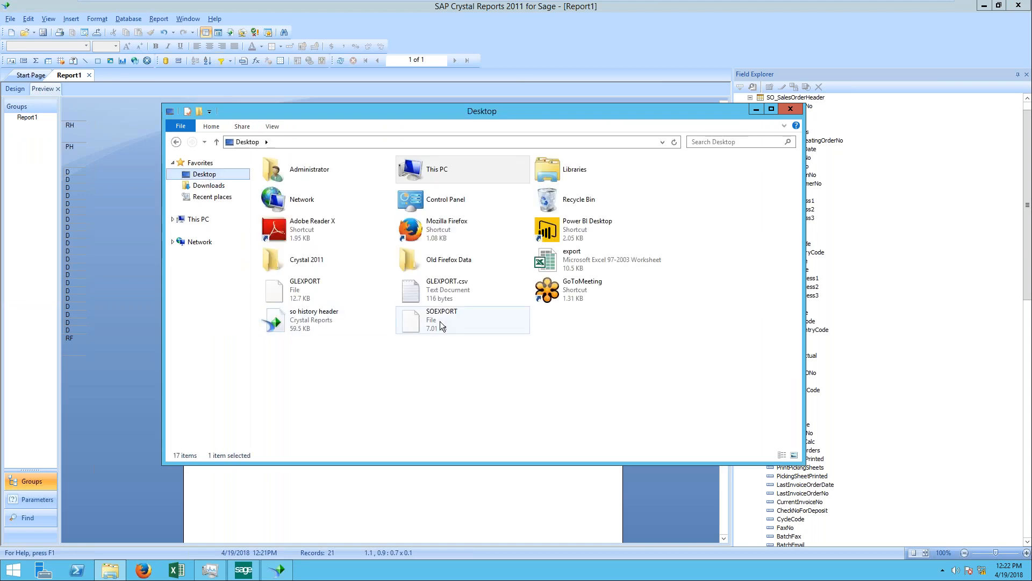
pyautogui.doubleClick(593, 262)
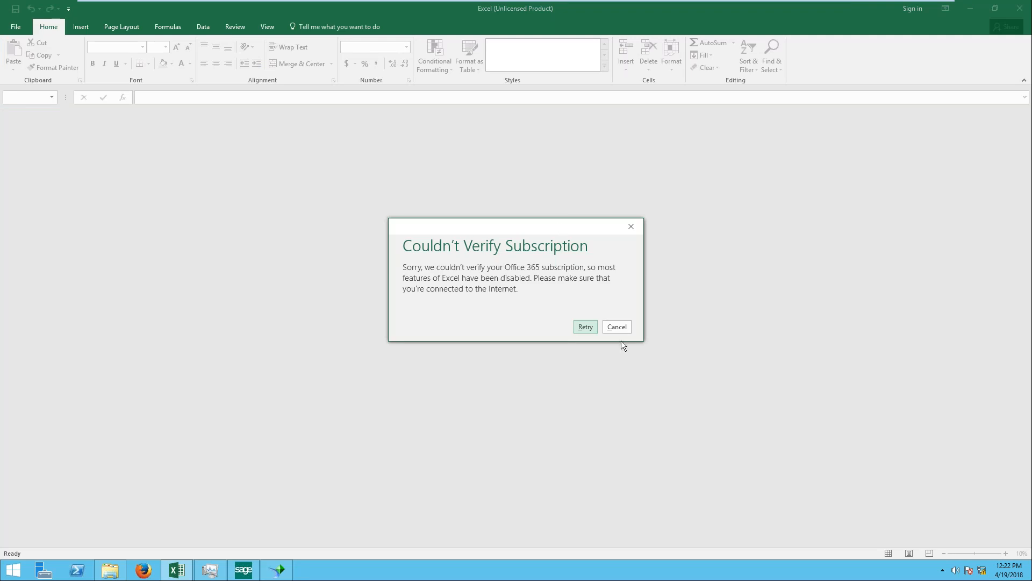
pyautogui.click(617, 327)
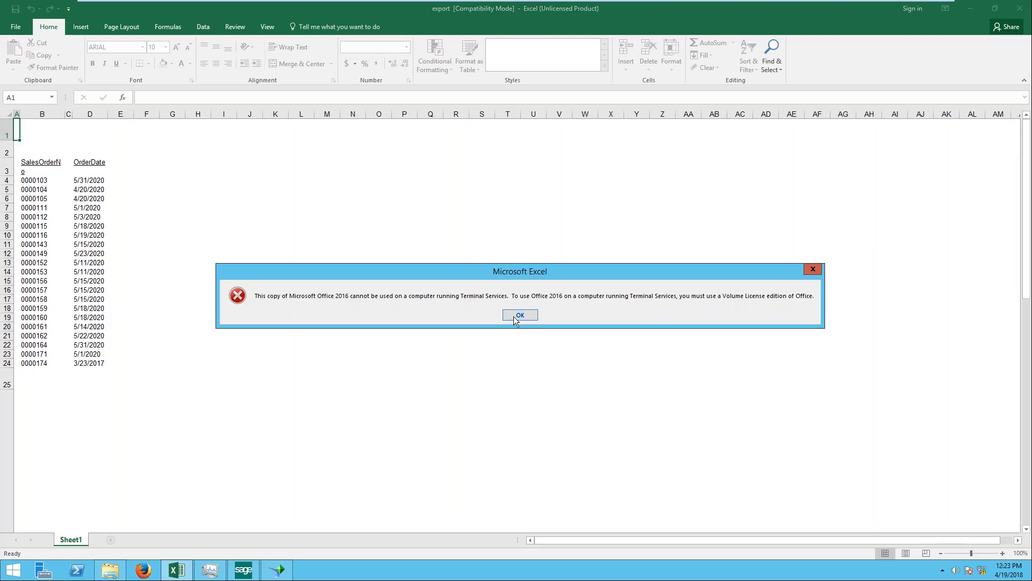
pyautogui.click(519, 315)
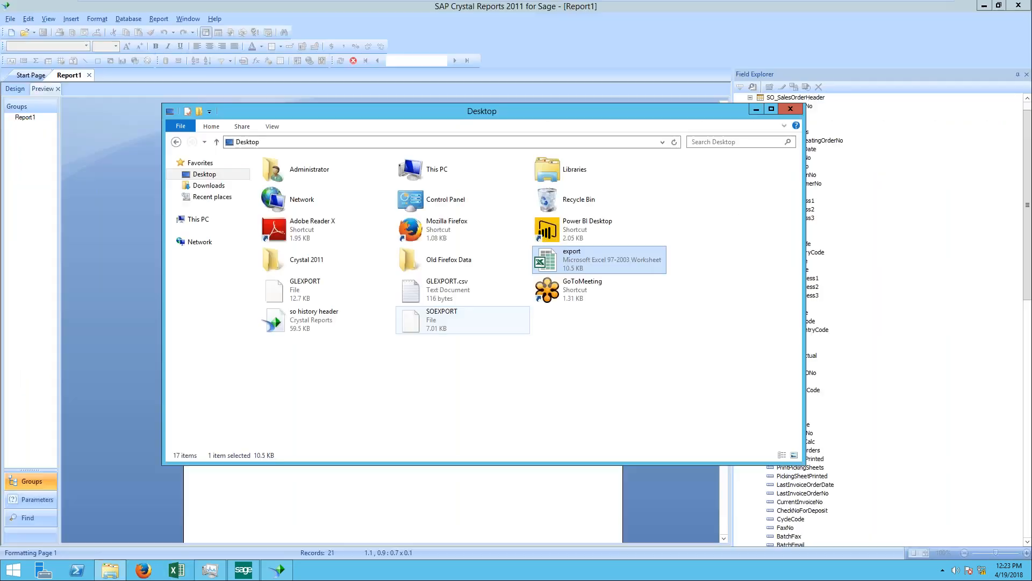
pyautogui.click(798, 112)
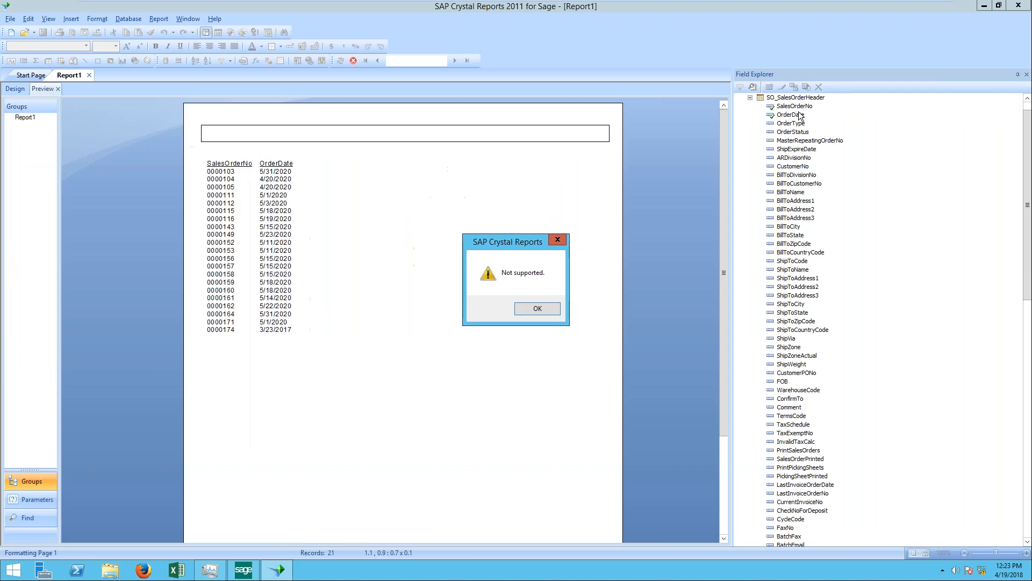
pyautogui.click(554, 310)
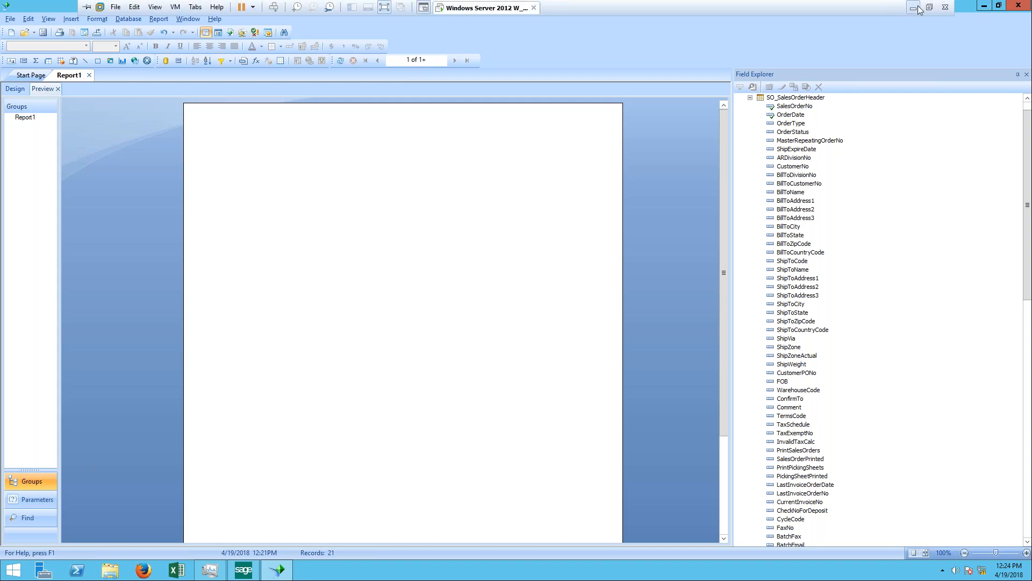
# Step: Minimize the Windows Server 2012 virtual machine to return to the host computer
pyautogui.click(913, 7)
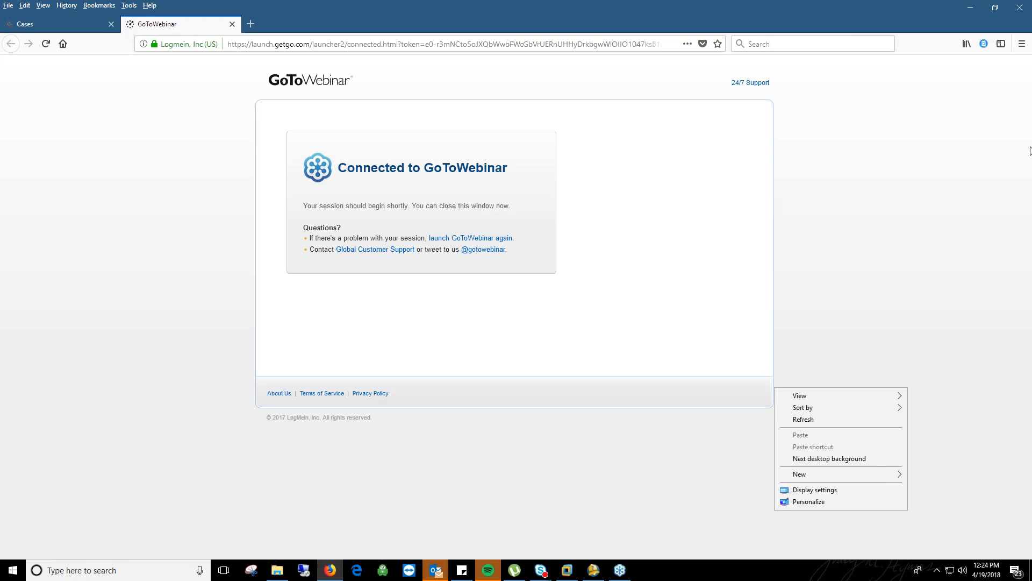
pyautogui.click(1019, 24)
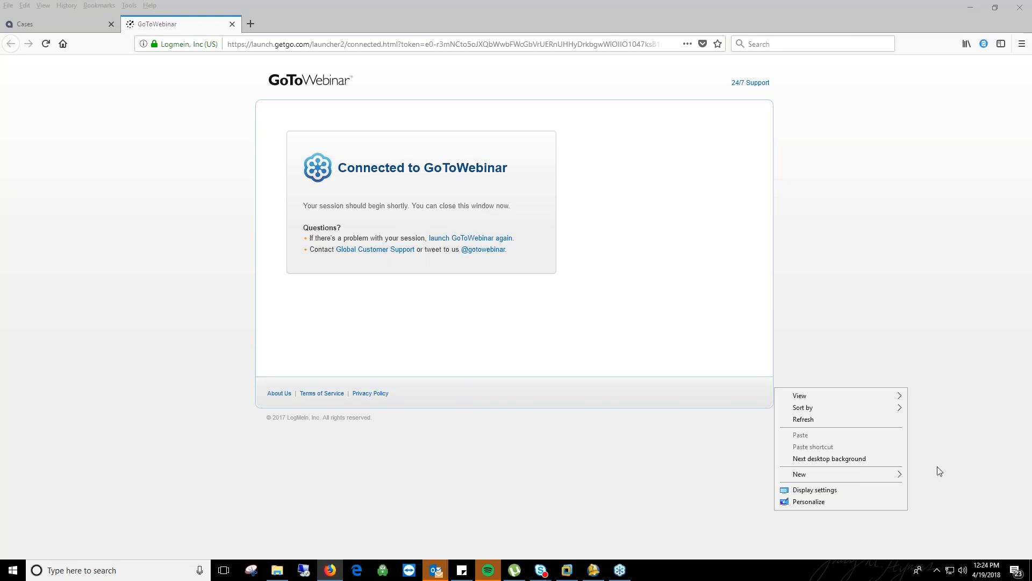